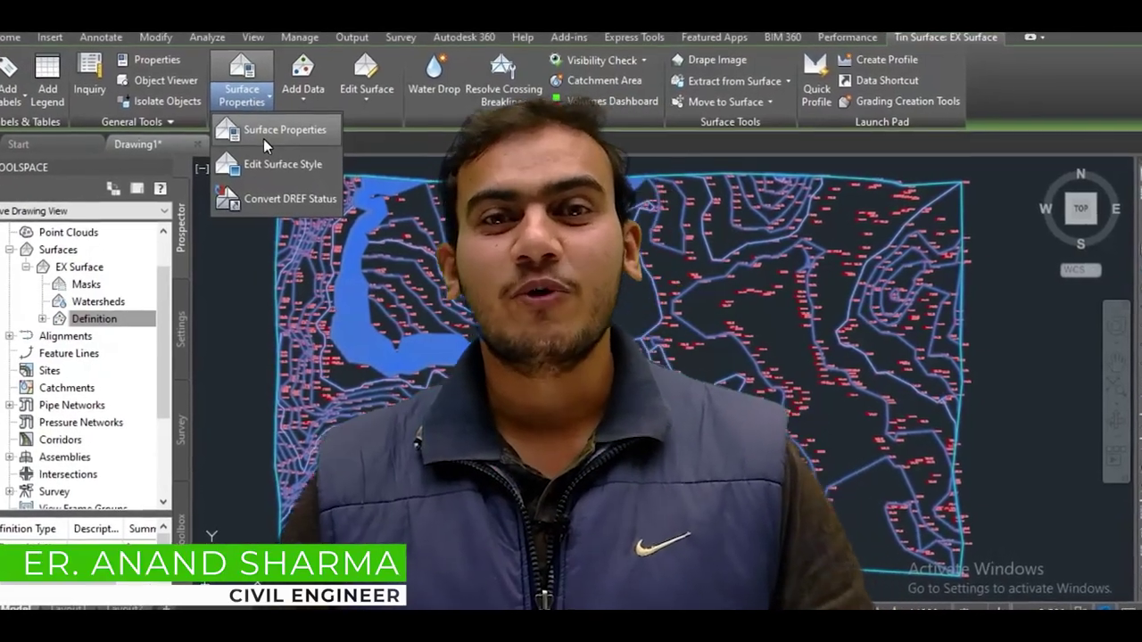
Inspect the EX Surface properties, then close them and clear the selection.
{"action": "left_click", "coordinate": [264, 136]}
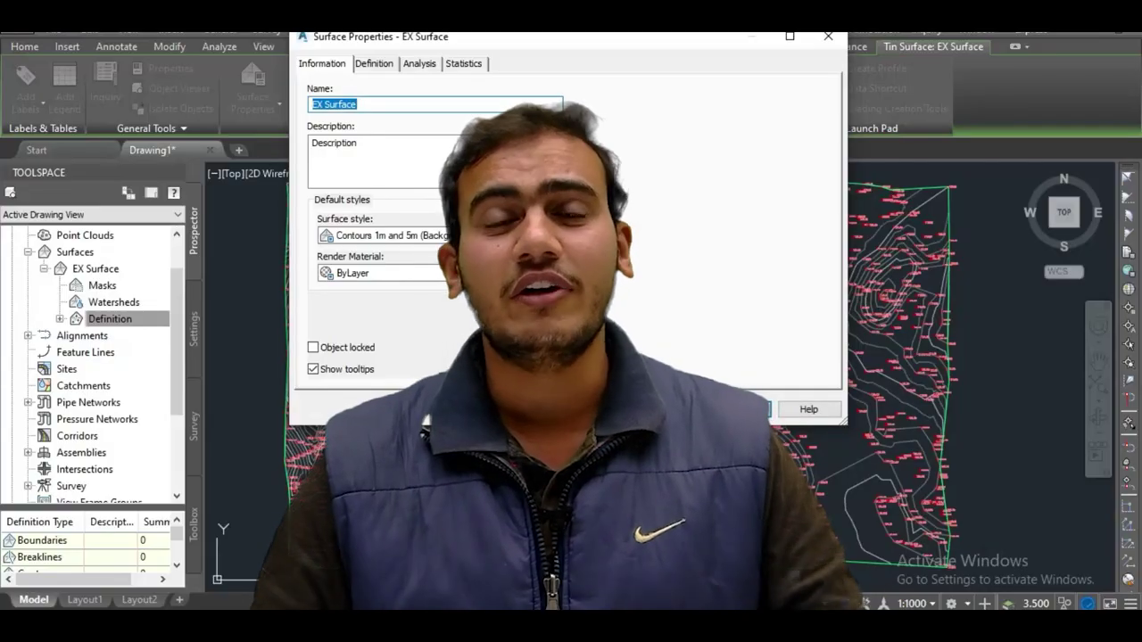
{"action": "left_click", "coordinate": [745, 409]}
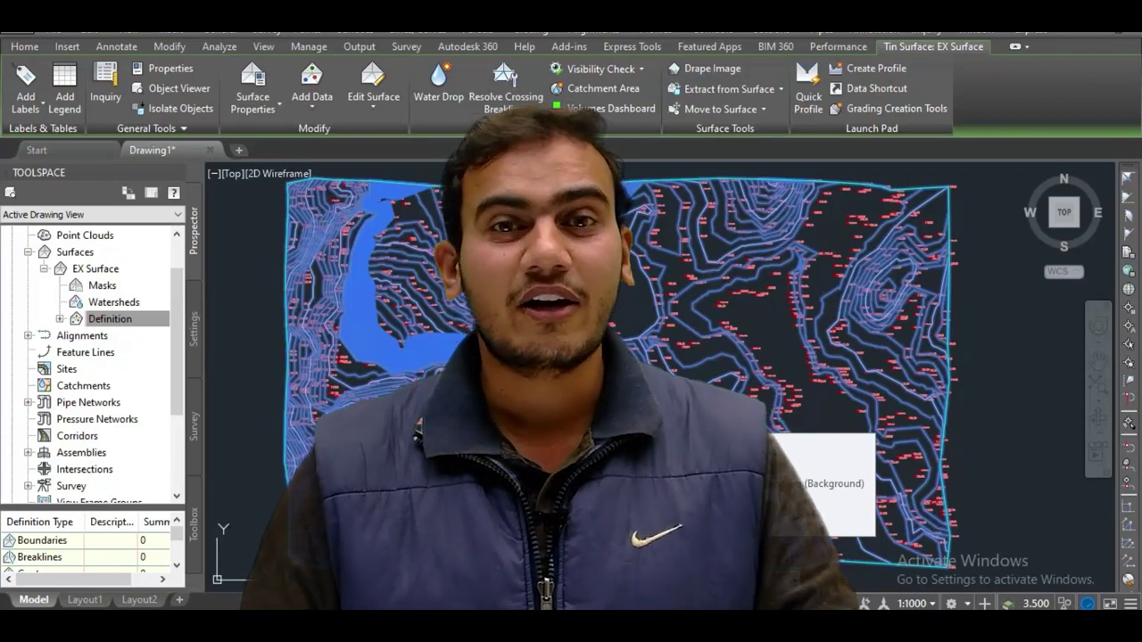
{"action": "key", "text": "Escape"}
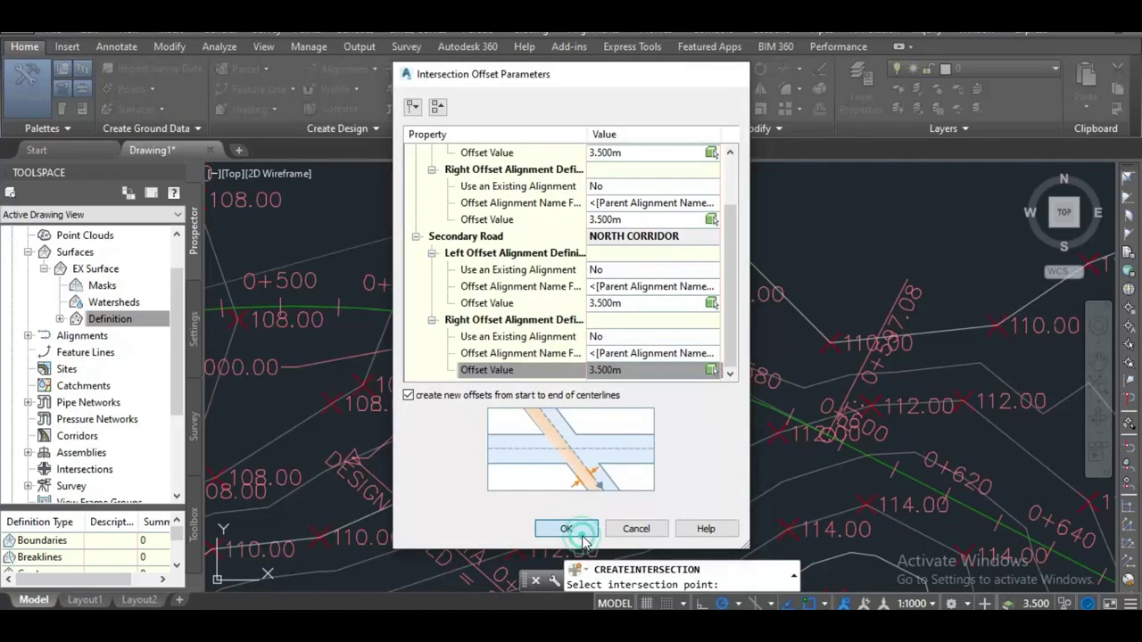
Define point group EX GROUP with Elevation Only labels that includes _All Points.
{"action": "left_click", "coordinate": [580, 532]}
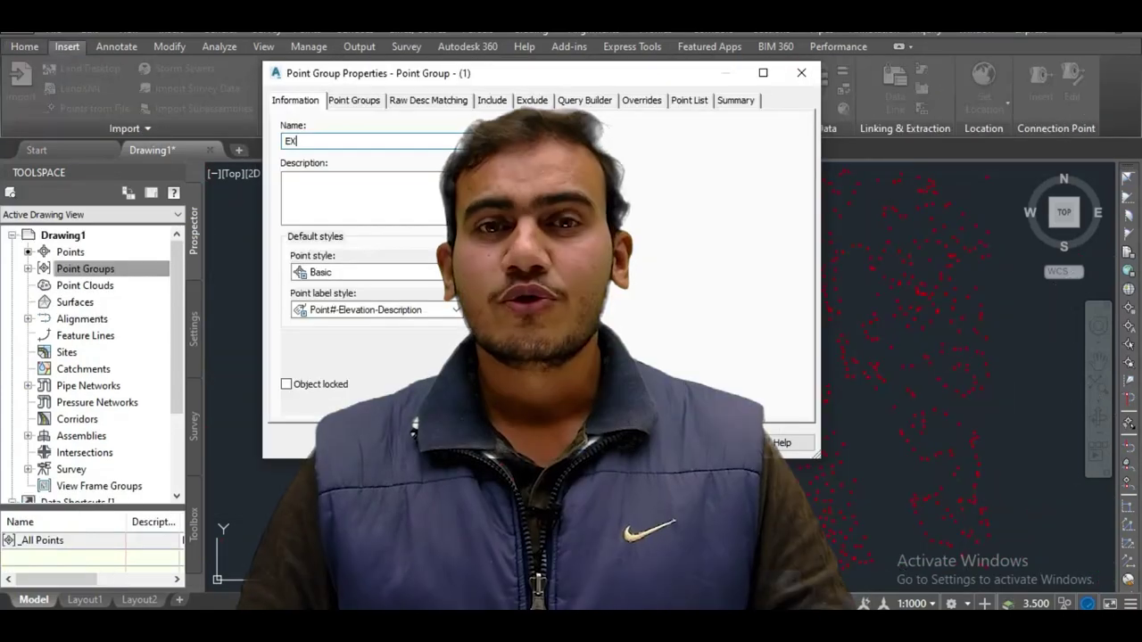
{"action": "type", "text": " GROUP"}
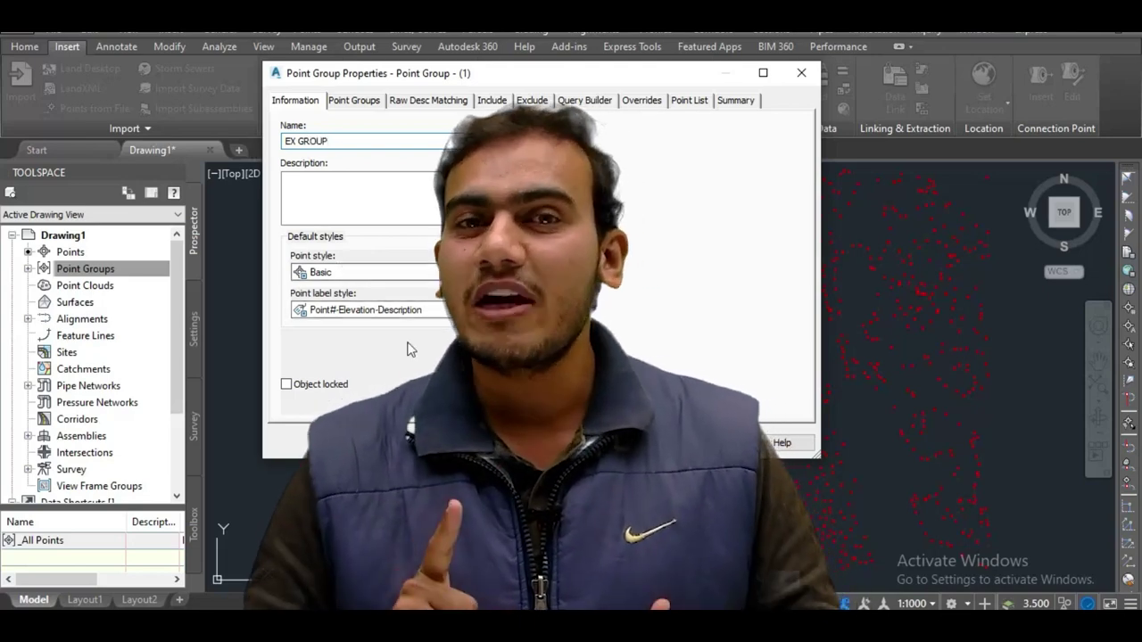
{"action": "left_click", "coordinate": [456, 311]}
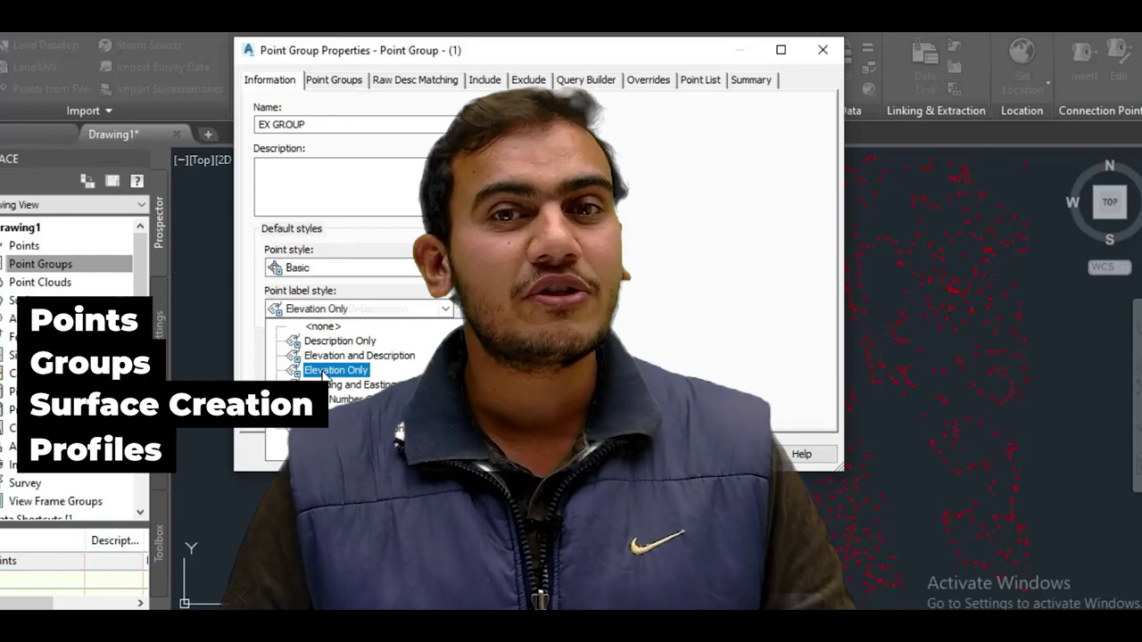
{"action": "left_click", "coordinate": [323, 370]}
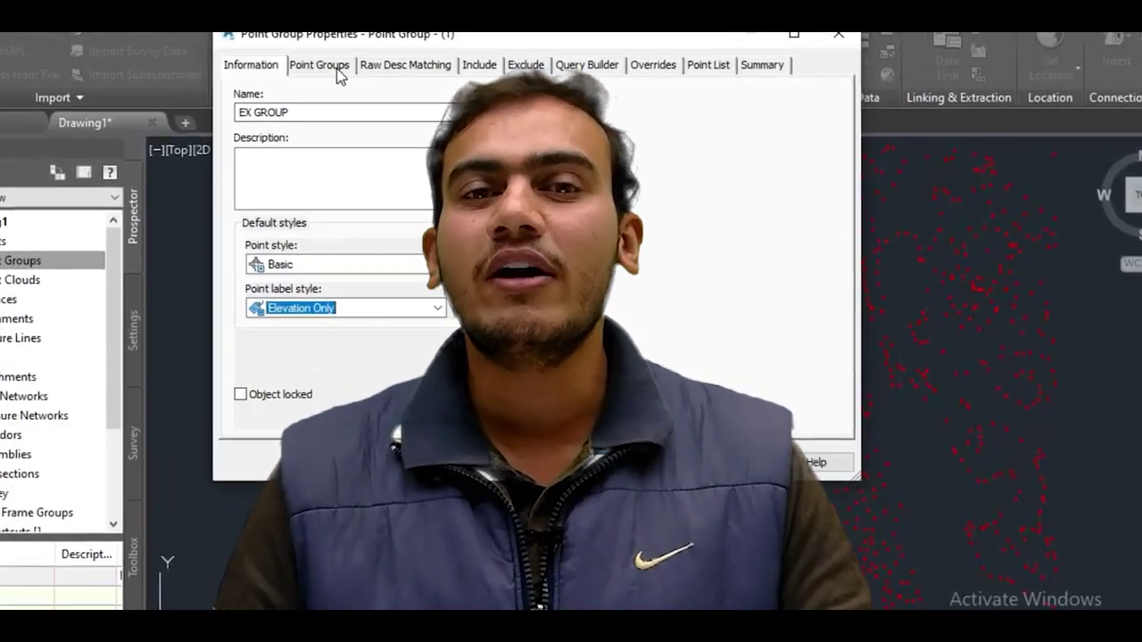
{"action": "left_click", "coordinate": [337, 70]}
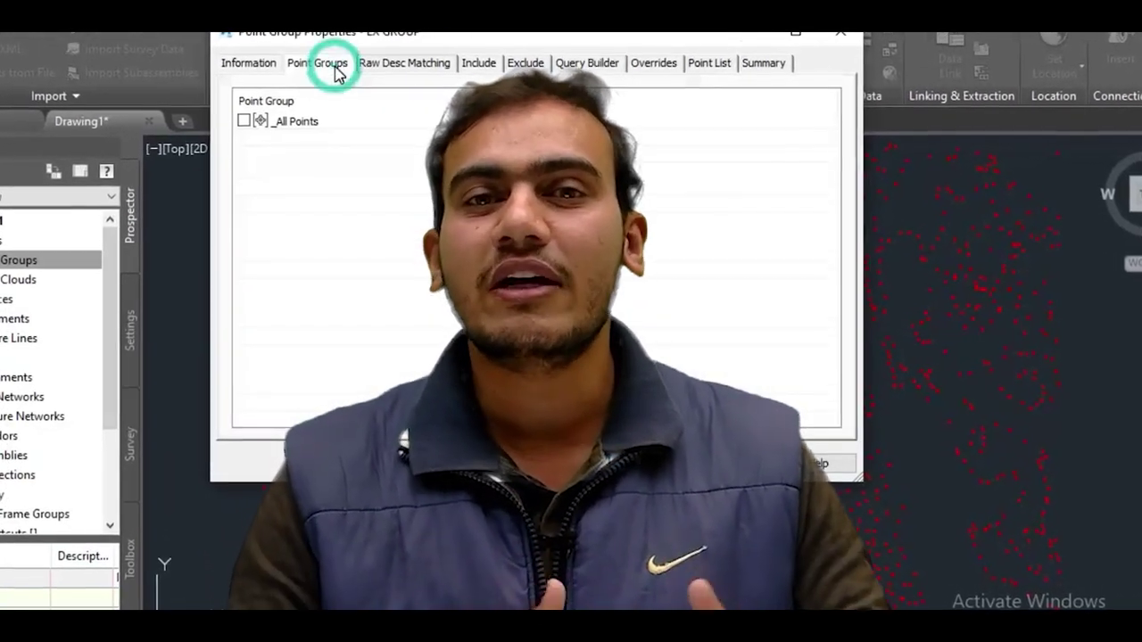
{"action": "left_click", "coordinate": [247, 118]}
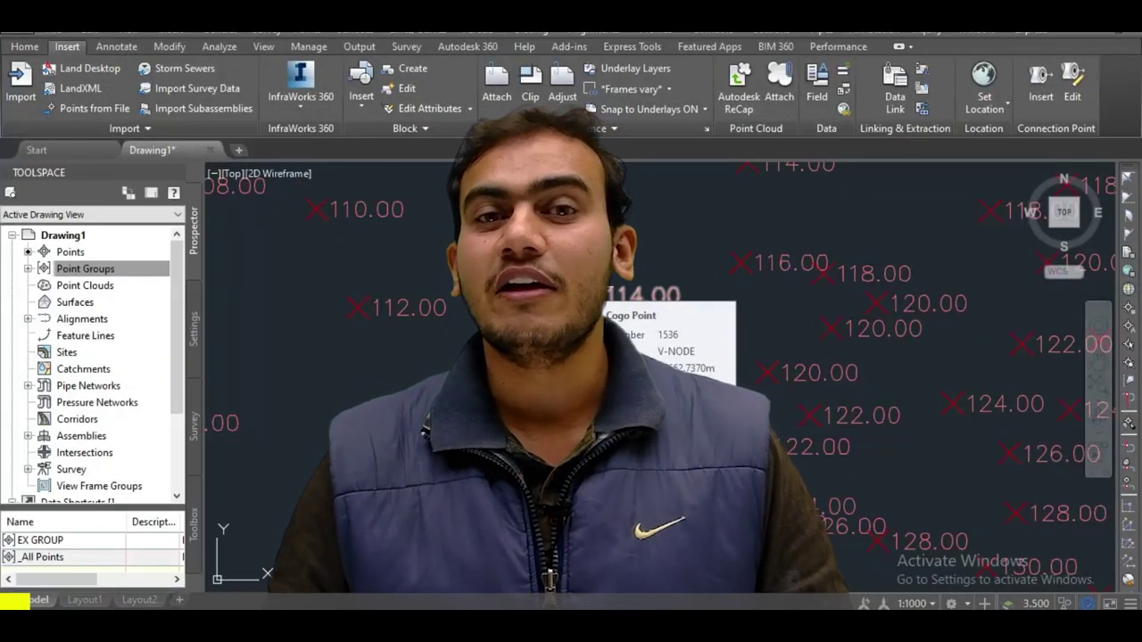
{"action": "scroll", "coordinate": [571, 356], "scroll_direction": "down", "scroll_amount": 3}
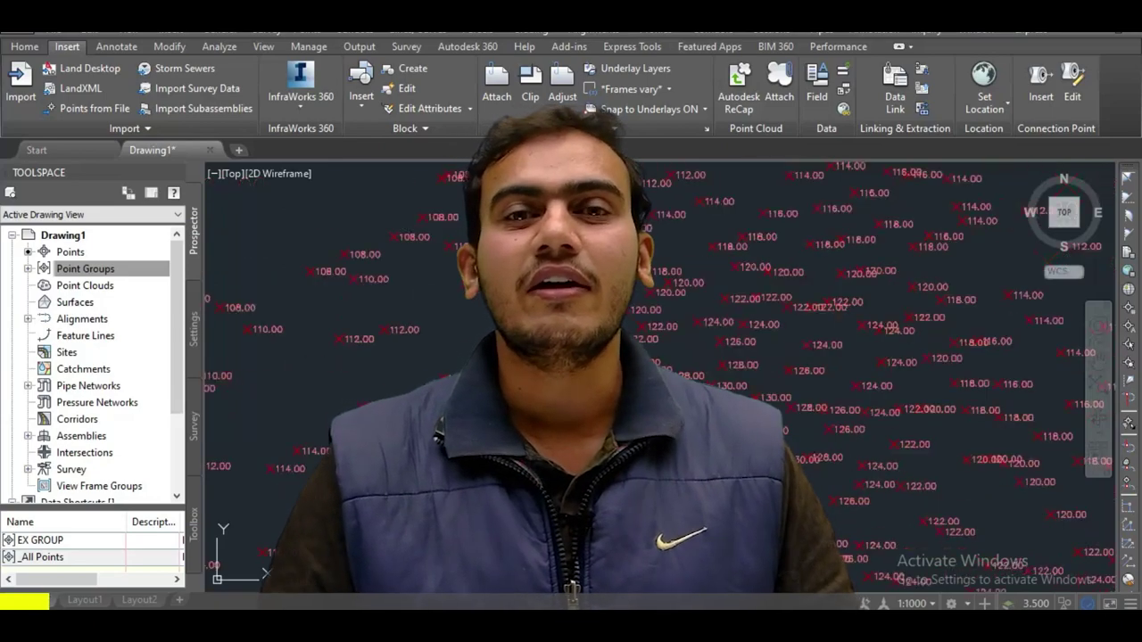
{"action": "scroll", "coordinate": [571, 357], "scroll_direction": "down", "scroll_amount": 2}
{"action": "scroll", "coordinate": [571, 357], "scroll_direction": "down", "scroll_amount": 2}
{"action": "scroll", "coordinate": [571, 357], "scroll_direction": "down", "scroll_amount": 2}
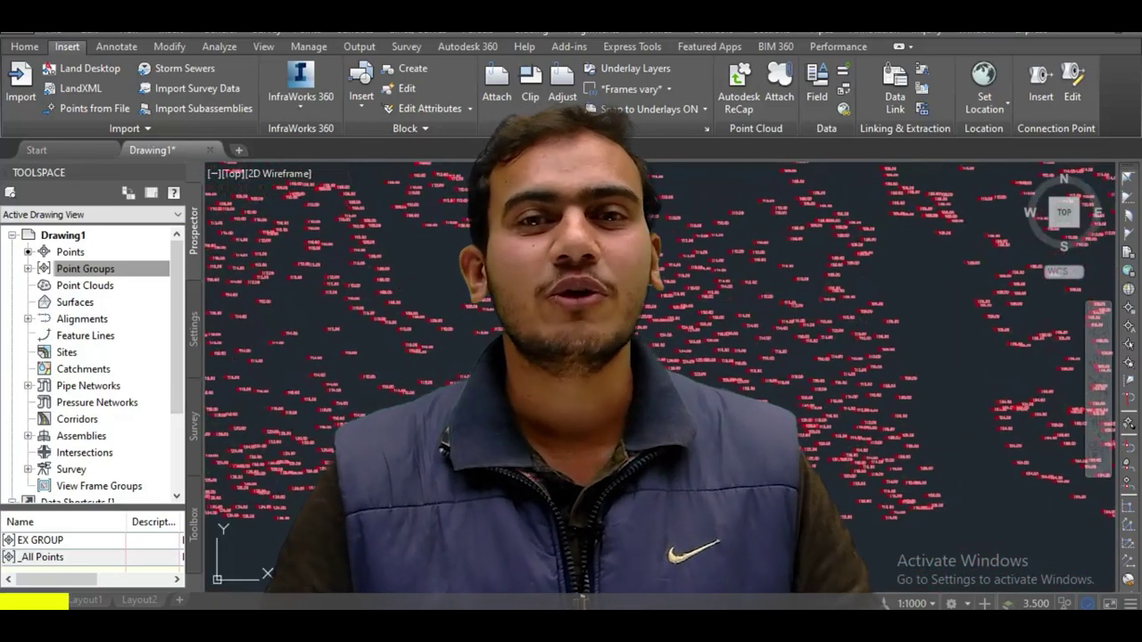
{"action": "scroll", "coordinate": [571, 357], "scroll_direction": "down", "scroll_amount": 2}
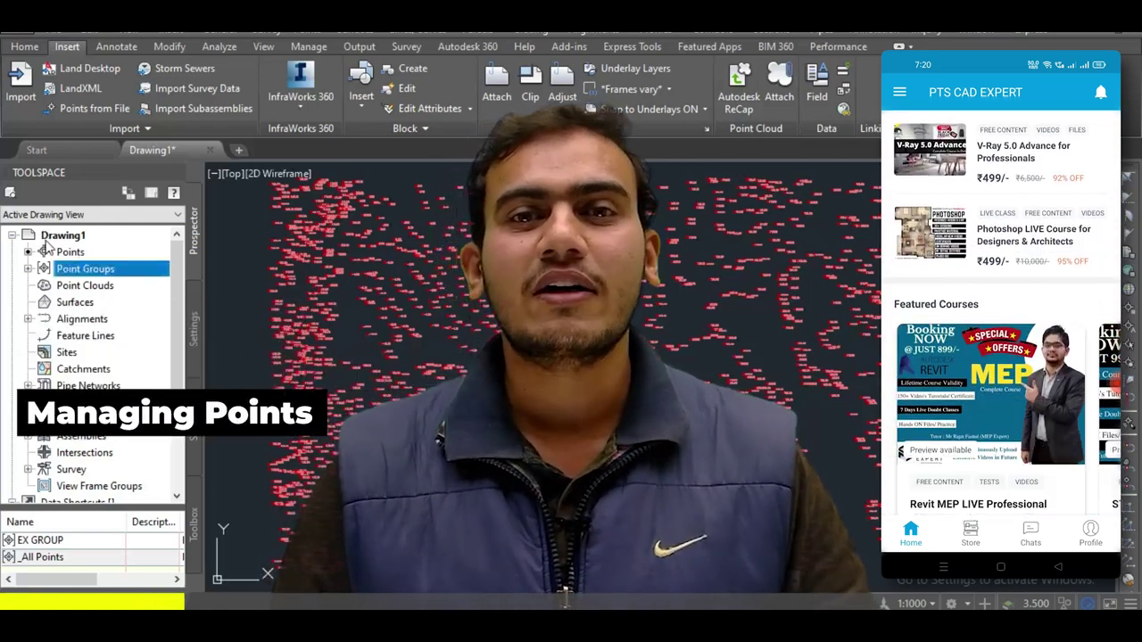
Create a new alignment named NORTH CORRIDOR, entering 80 in its settings.
{"action": "right_click", "coordinate": [77, 301]}
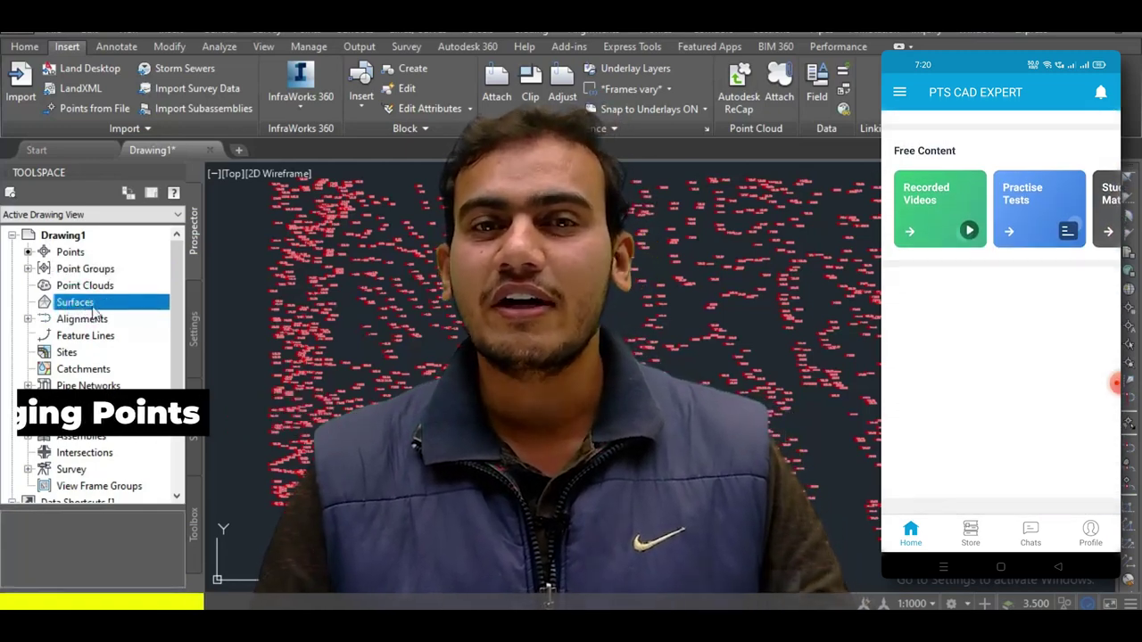
{"action": "left_click", "coordinate": [190, 318]}
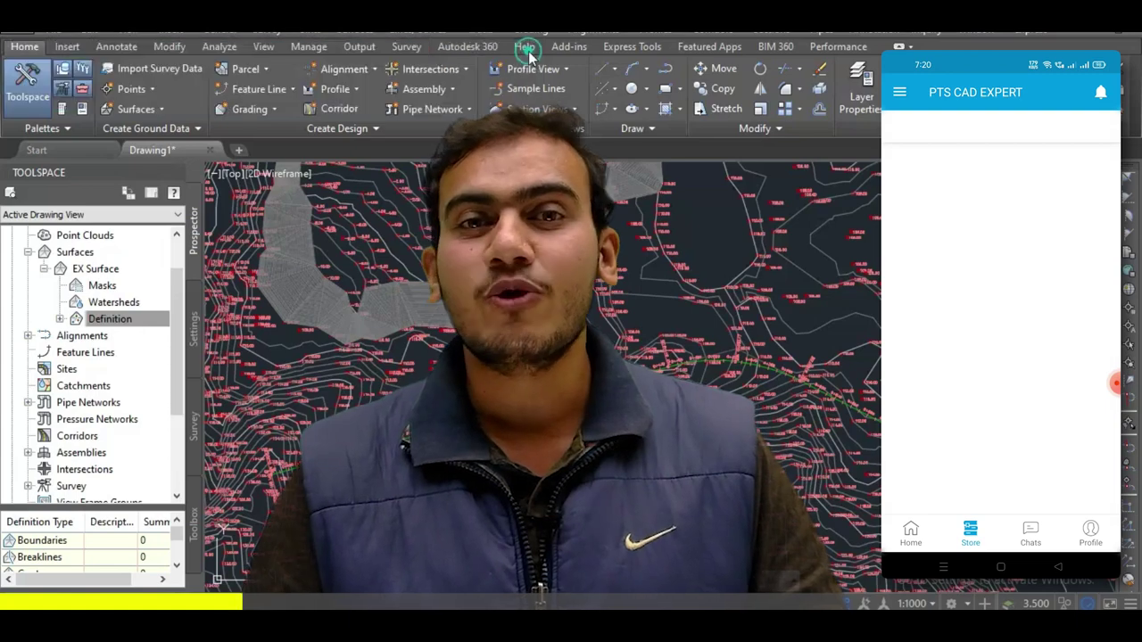
{"action": "left_click", "coordinate": [344, 68]}
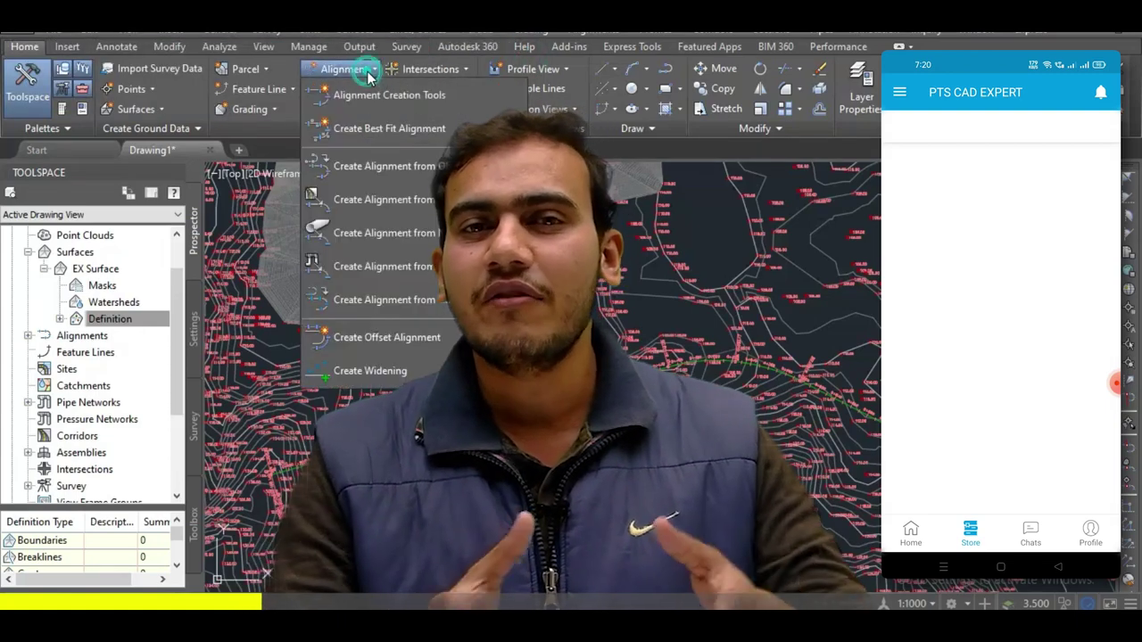
{"action": "left_click", "coordinate": [373, 95]}
{"action": "type", "text": "WESTERN MARG"}
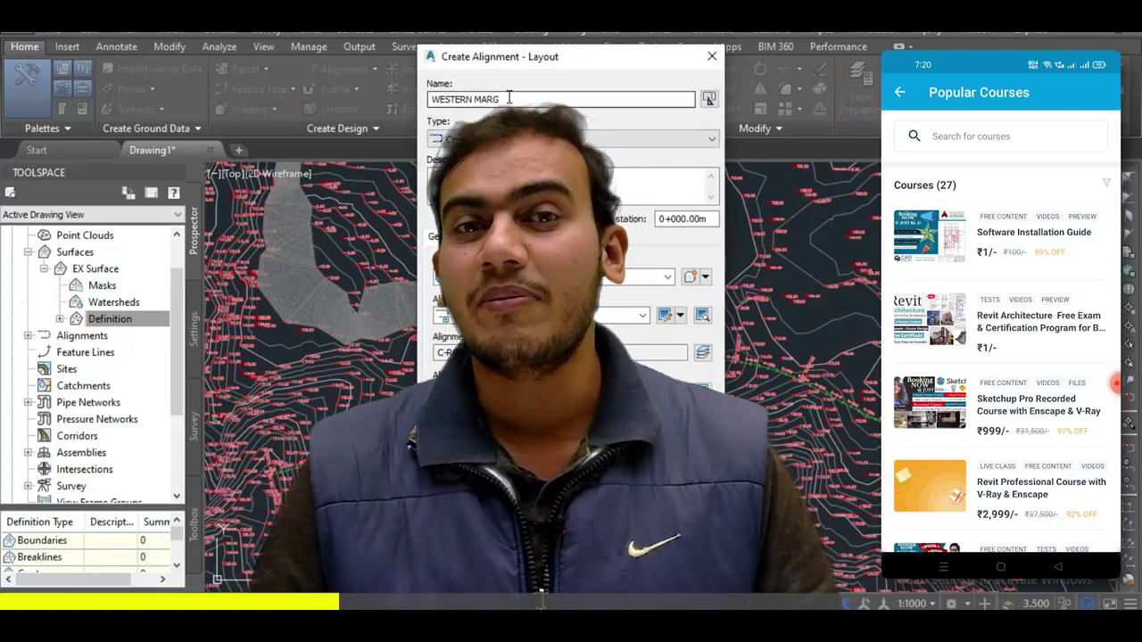
{"action": "left_click_drag", "start_coordinate": [510, 98], "coordinate": [393, 95]}
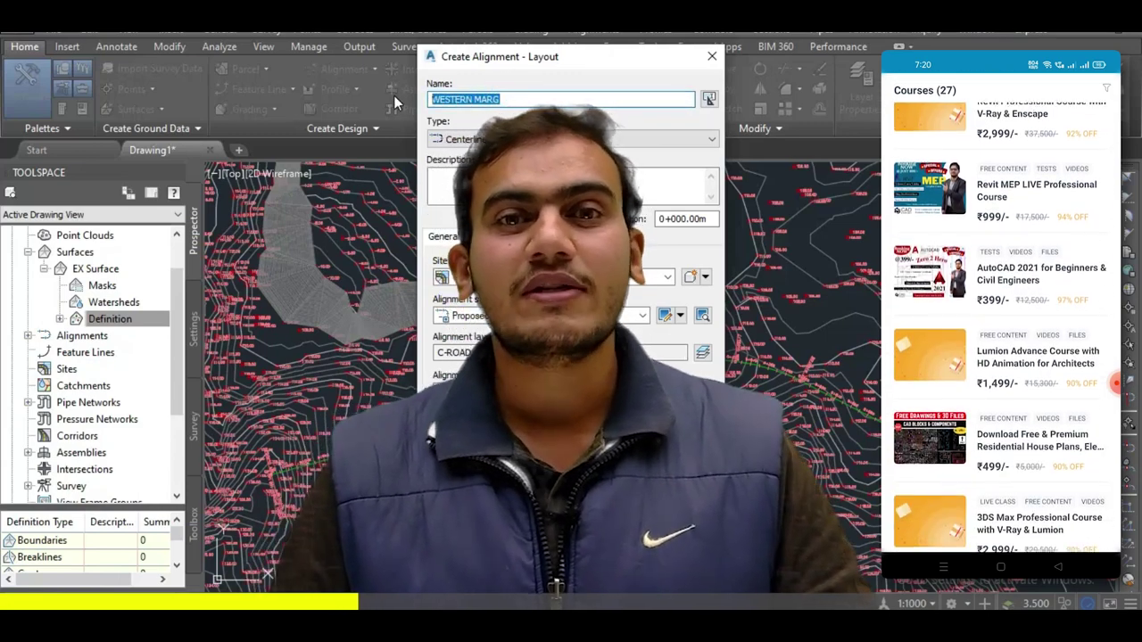
{"action": "type", "text": "NORTH"}
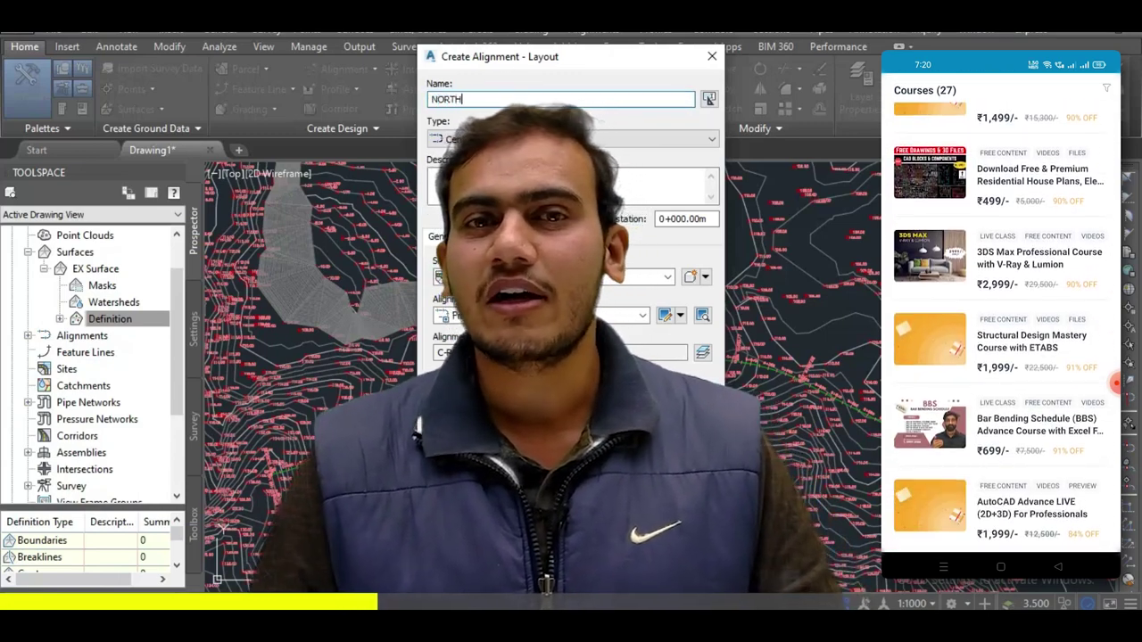
{"action": "type", "text": " COR"}
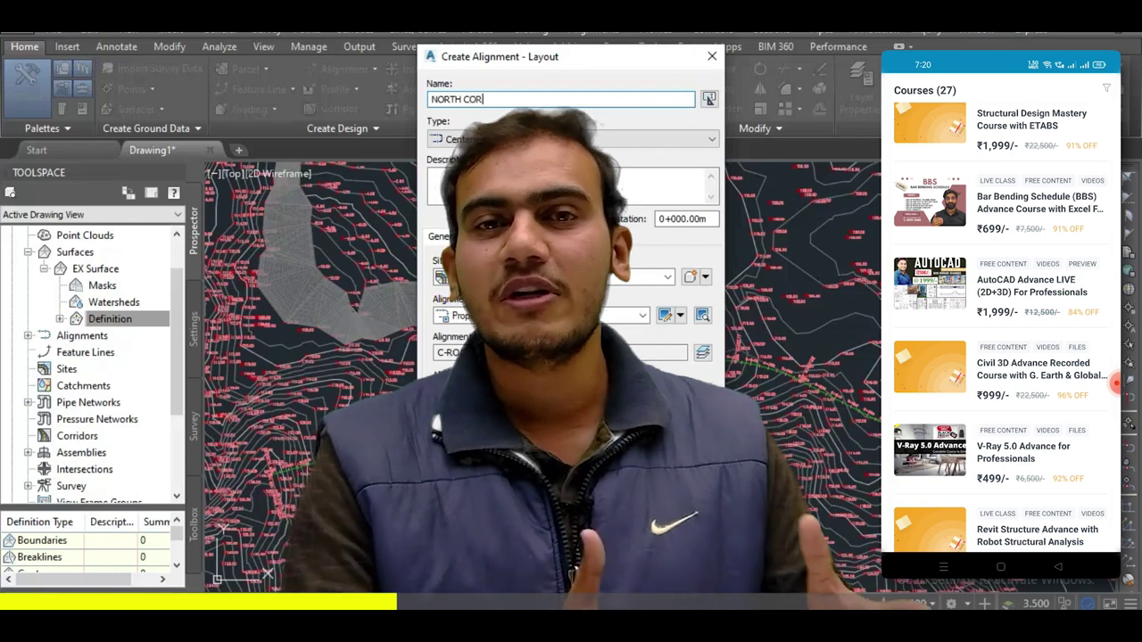
{"action": "type", "text": "RIDOR"}
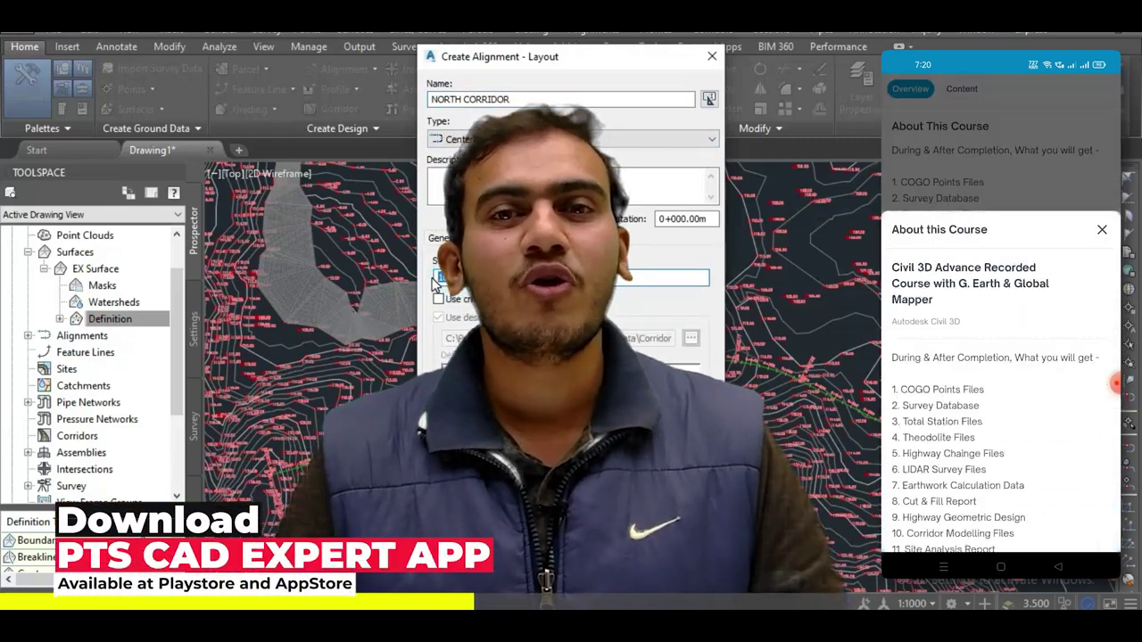
{"action": "type", "text": "80"}
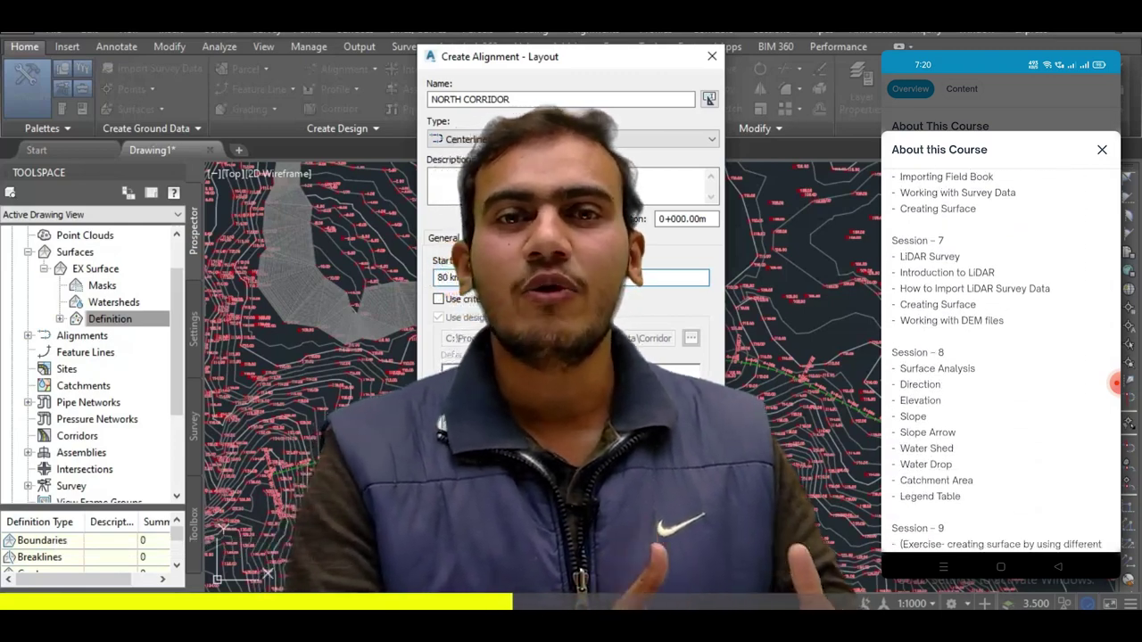
{"action": "key", "text": "Return"}
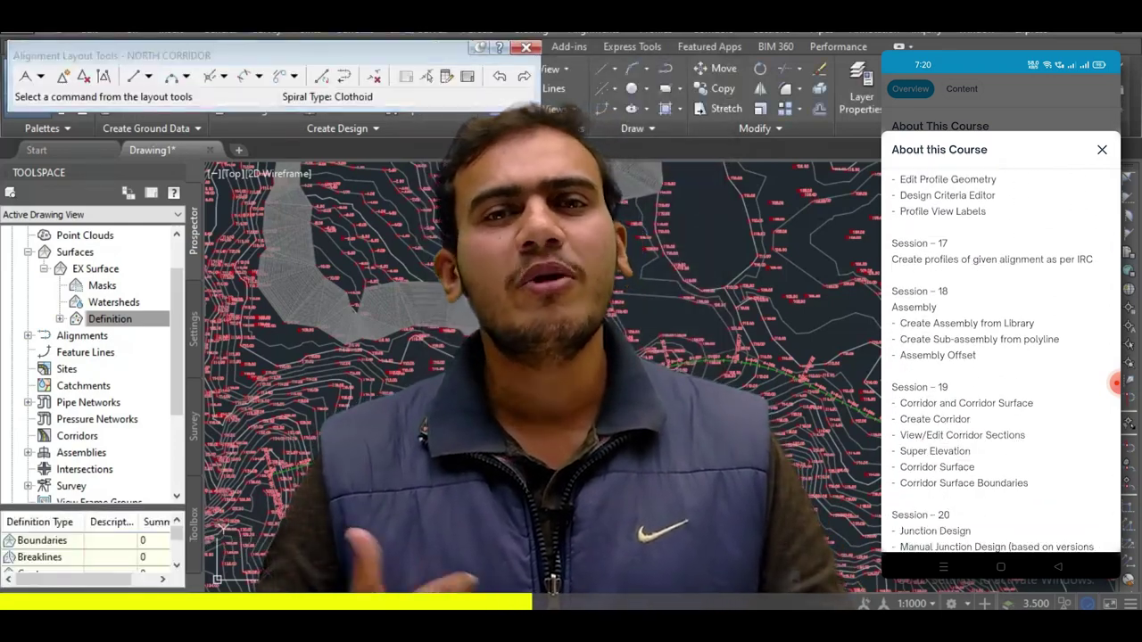
Lay out the alignment across the terrain using Tangent-Tangent (With Curves).
{"action": "left_click", "coordinate": [40, 76]}
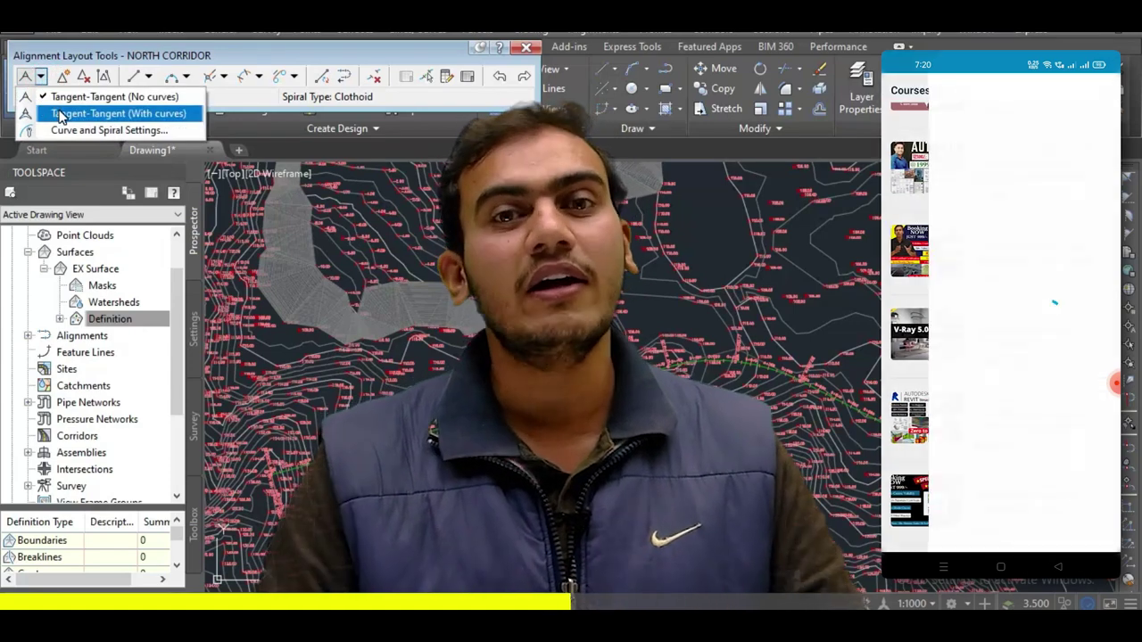
{"action": "left_click", "coordinate": [61, 114]}
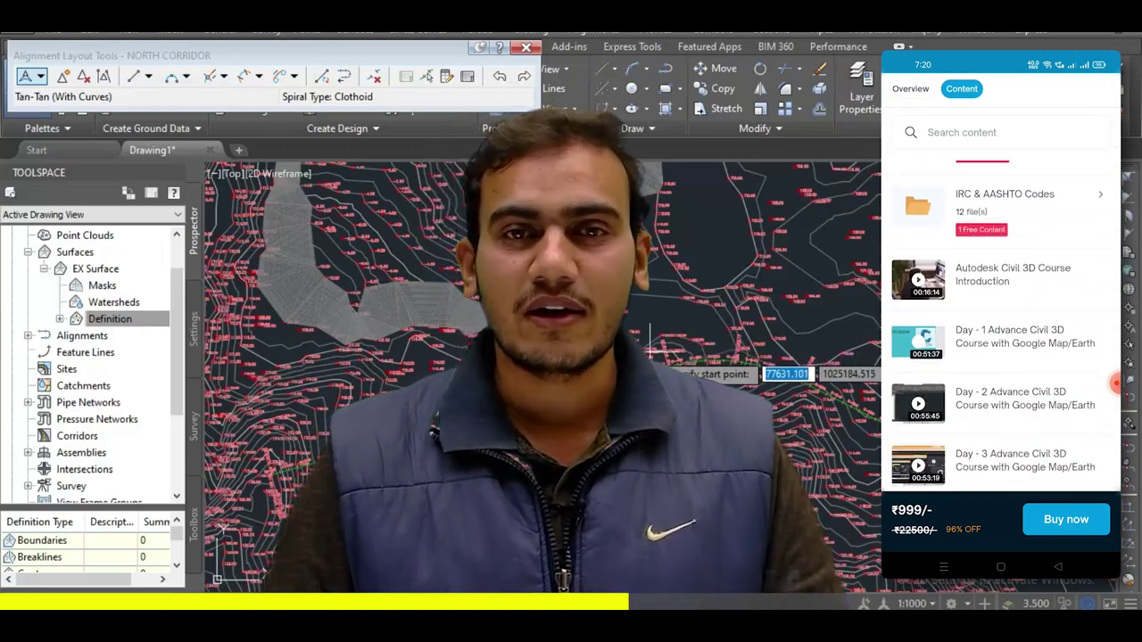
{"action": "scroll", "coordinate": [650, 348], "scroll_direction": "up", "scroll_amount": 2}
{"action": "scroll", "coordinate": [650, 348], "scroll_direction": "up", "scroll_amount": 2}
{"action": "scroll", "coordinate": [649, 348], "scroll_direction": "up", "scroll_amount": 2}
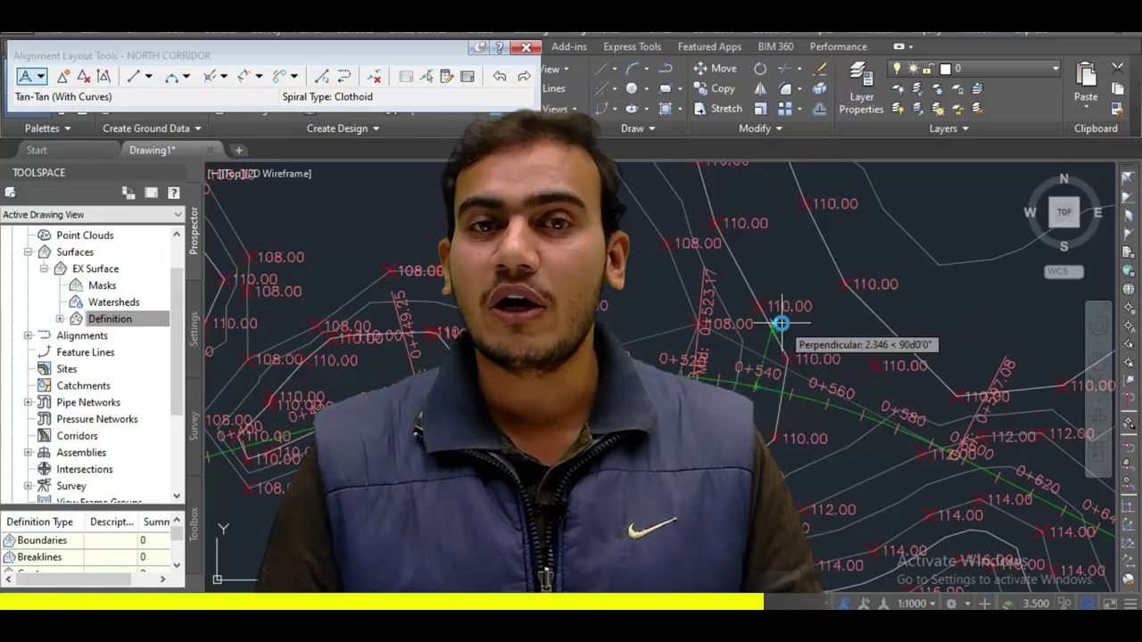
{"action": "scroll", "coordinate": [780, 323], "scroll_direction": "down", "scroll_amount": 5}
{"action": "scroll", "coordinate": [781, 323], "scroll_direction": "up", "scroll_amount": 5}
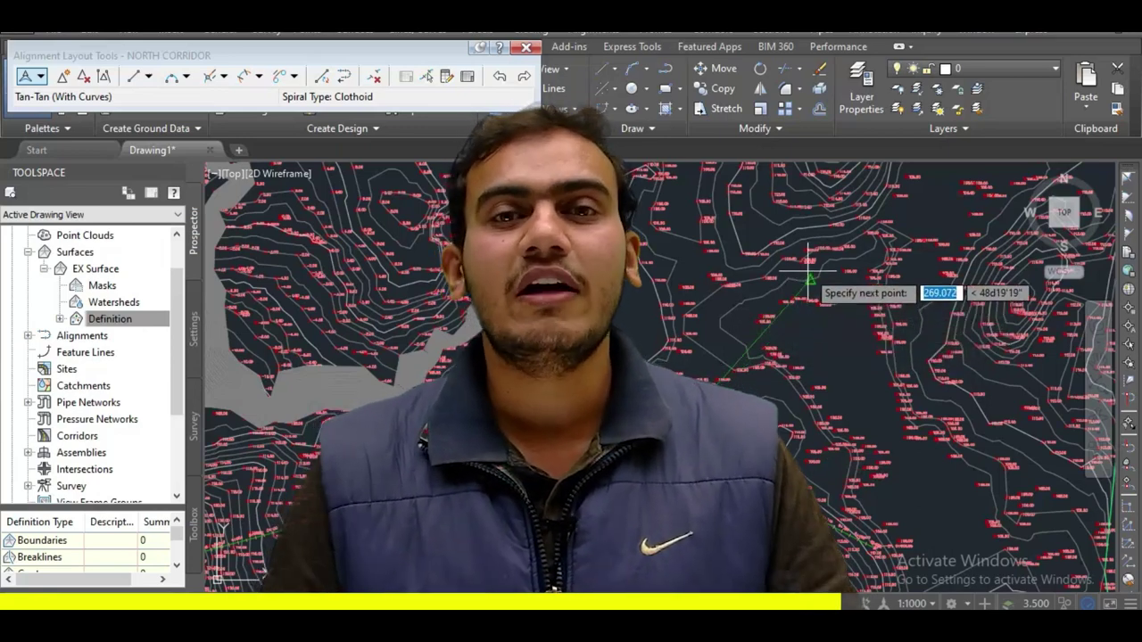
{"action": "scroll", "coordinate": [927, 278], "scroll_direction": "up", "scroll_amount": 5}
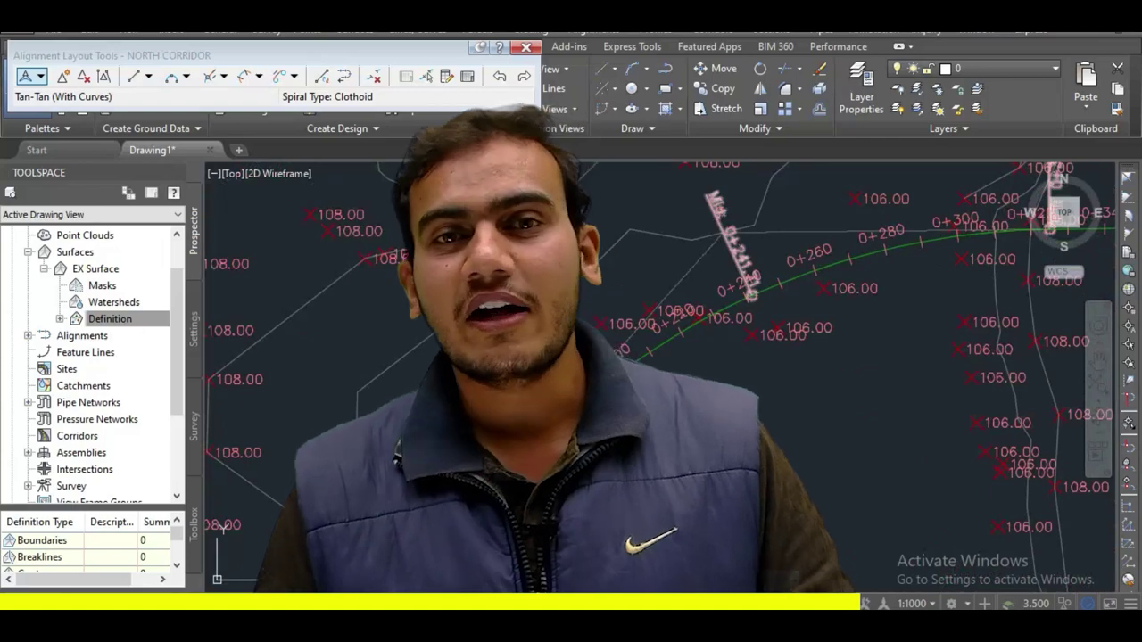
{"action": "scroll", "coordinate": [722, 446], "scroll_direction": "down", "scroll_amount": 4}
{"action": "middle_click_drag", "start_coordinate": [678, 460], "coordinate": [634, 294]}
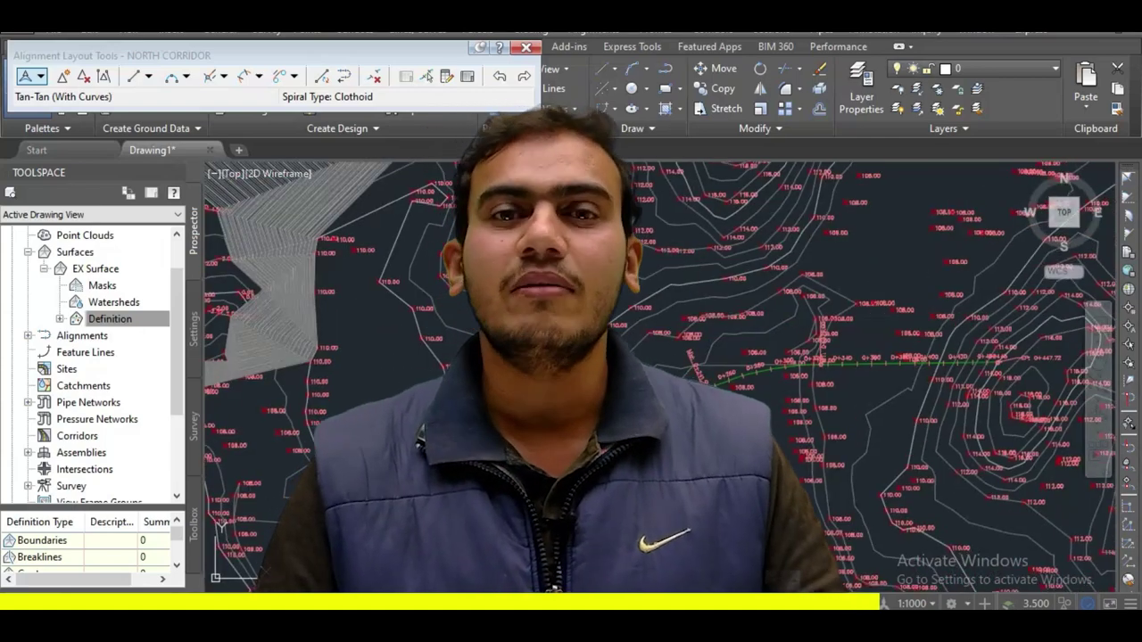
{"action": "scroll", "coordinate": [660, 223], "scroll_direction": "up", "scroll_amount": 5}
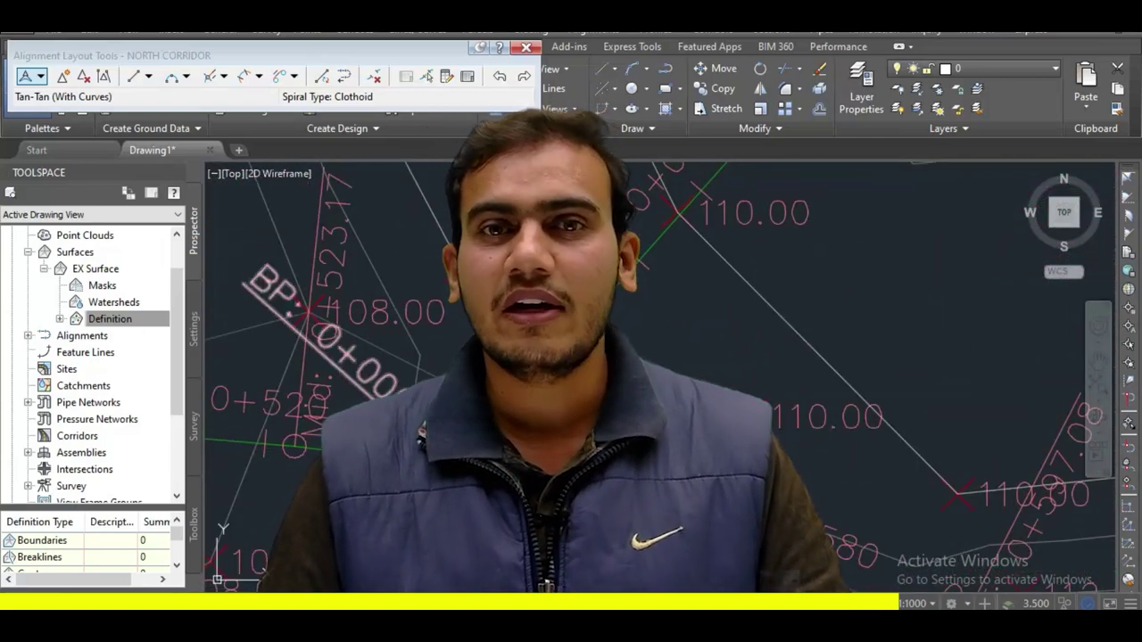
{"action": "scroll", "coordinate": [660, 374], "scroll_direction": "down", "scroll_amount": 2}
{"action": "middle_click_drag", "start_coordinate": [660, 428], "coordinate": [660, 299]}
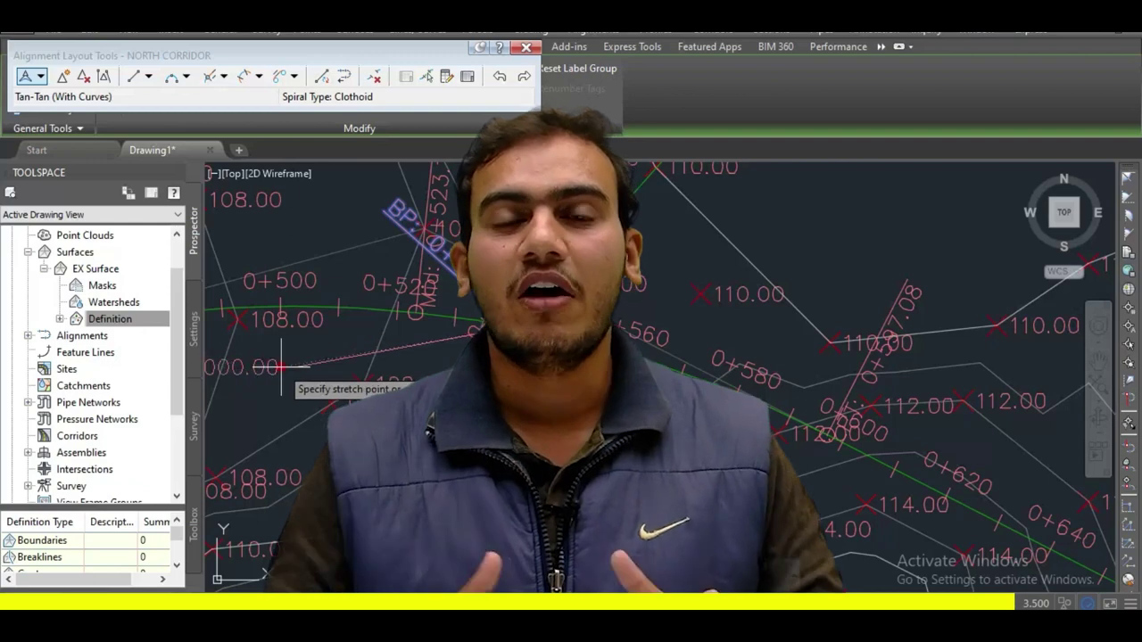
Grip-stretch the alignment end point to its new spot and finish editing.
{"action": "left_click", "coordinate": [281, 367]}
{"action": "key", "text": "Escape"}
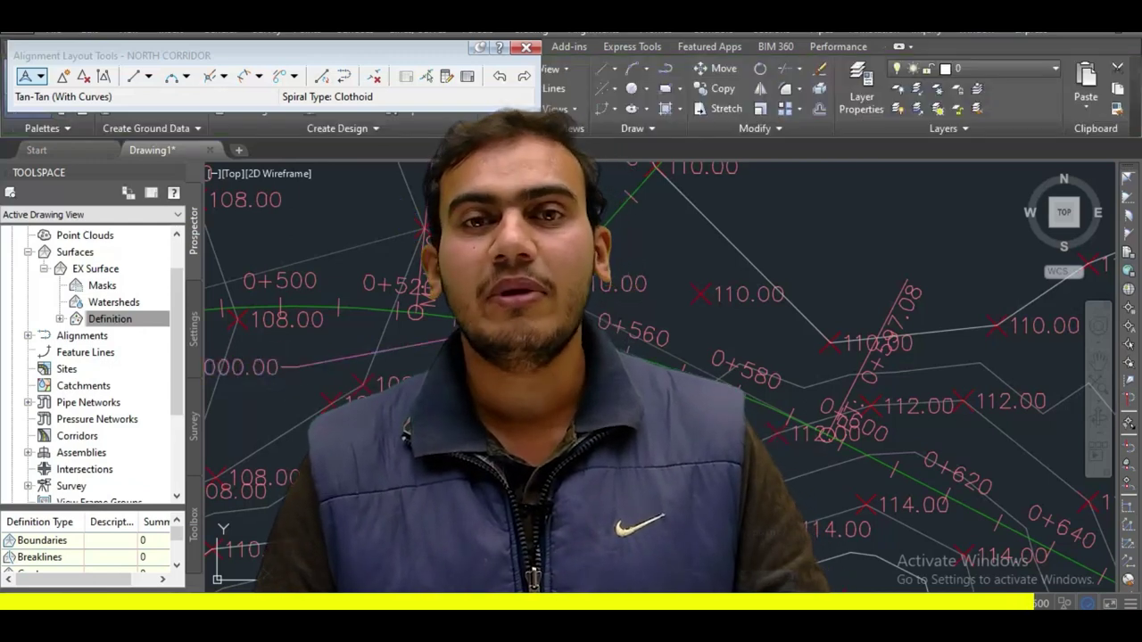
{"action": "left_click", "coordinate": [430, 69]}
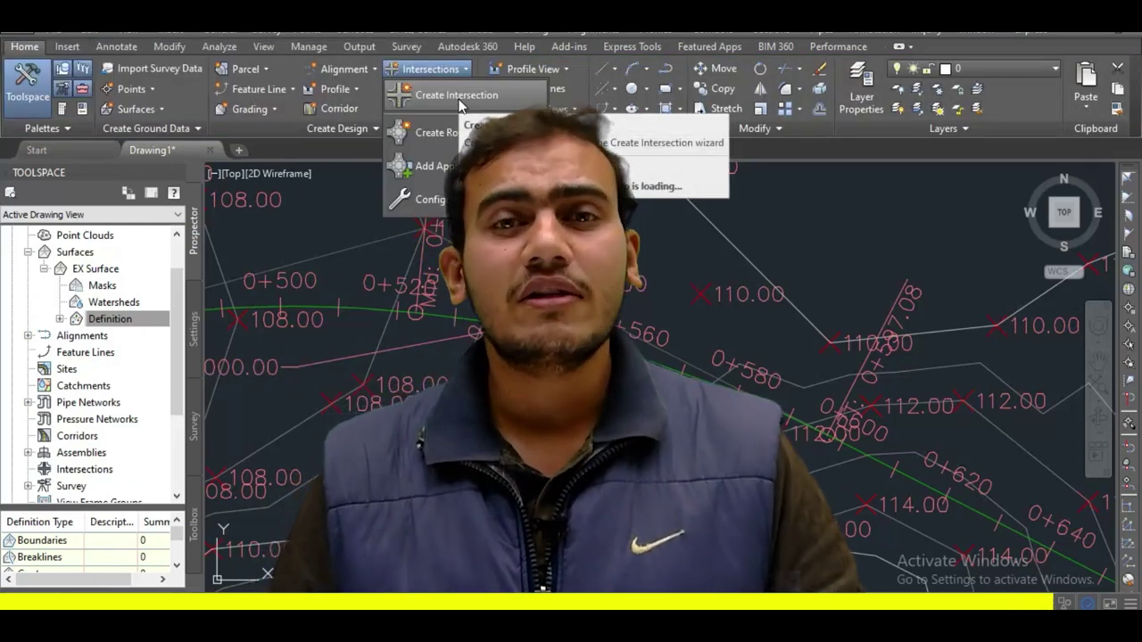
Abandon the road intersection command in favour of a new blank Drawing1.dwg.
{"action": "left_click", "coordinate": [458, 100]}
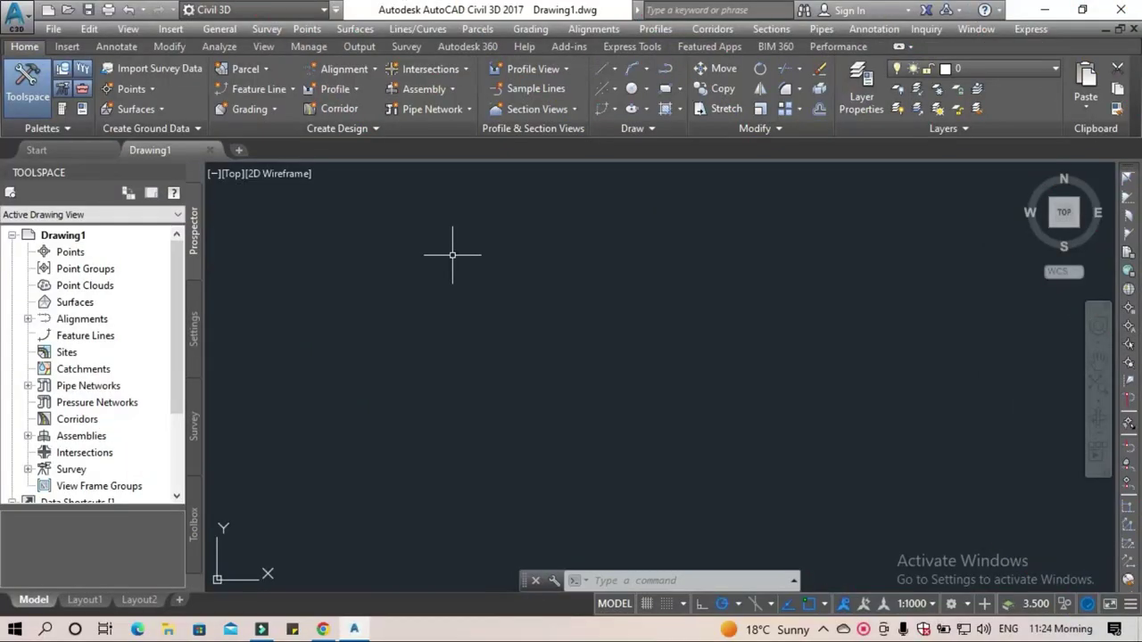
Review the Home Points options, then open and dismiss Import, ending on the Insert tab.
{"action": "left_click", "coordinate": [134, 90]}
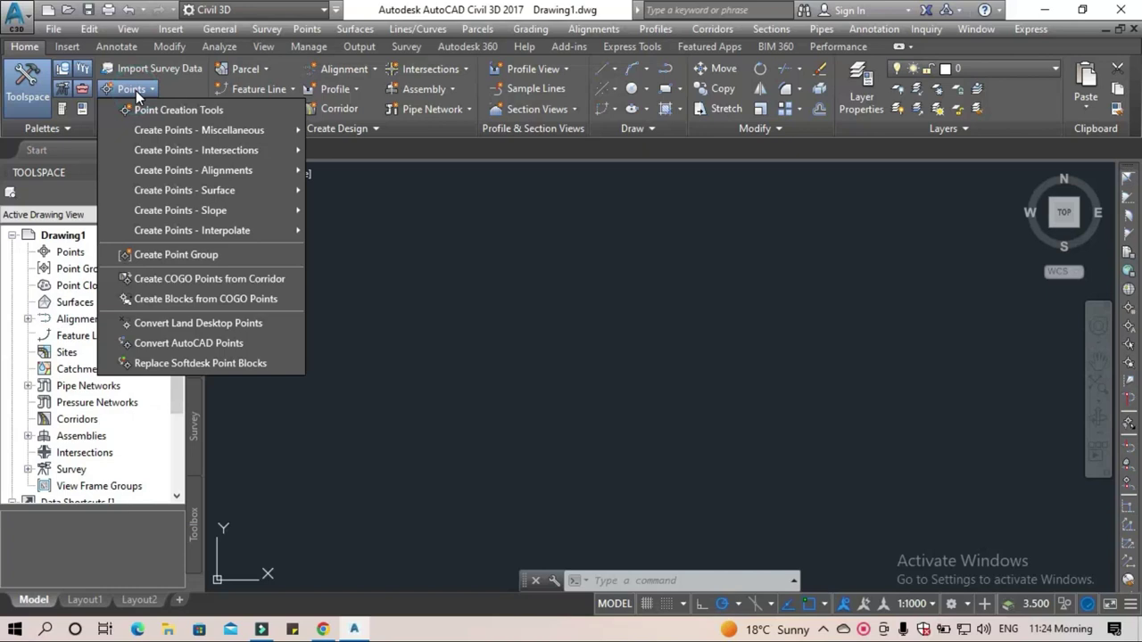
{"action": "left_click", "coordinate": [66, 46]}
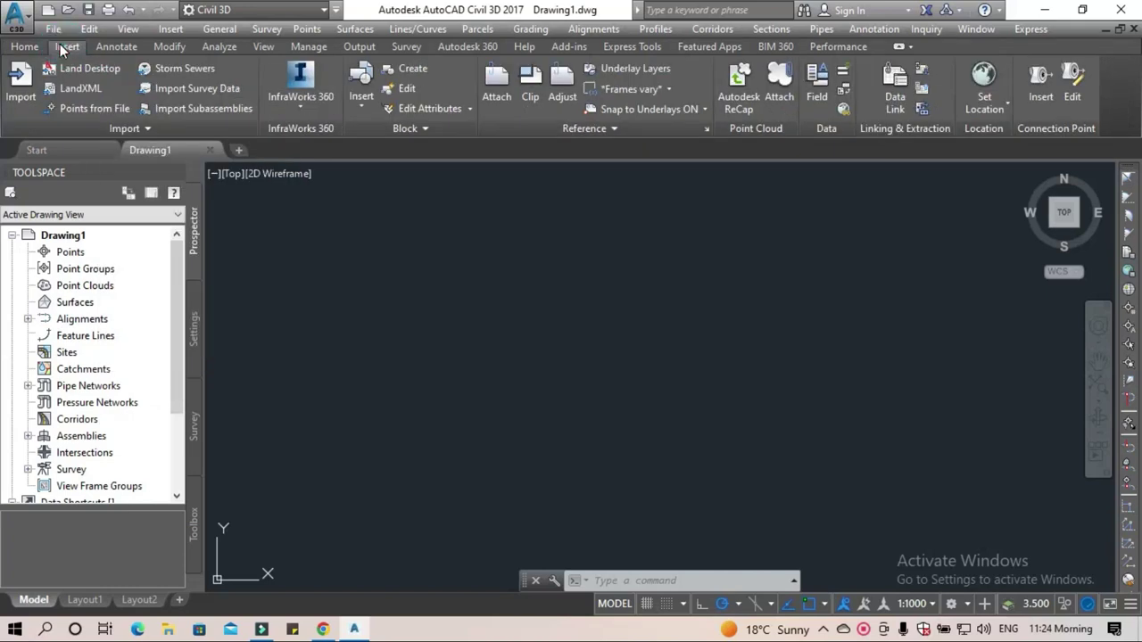
{"action": "left_click", "coordinate": [14, 118]}
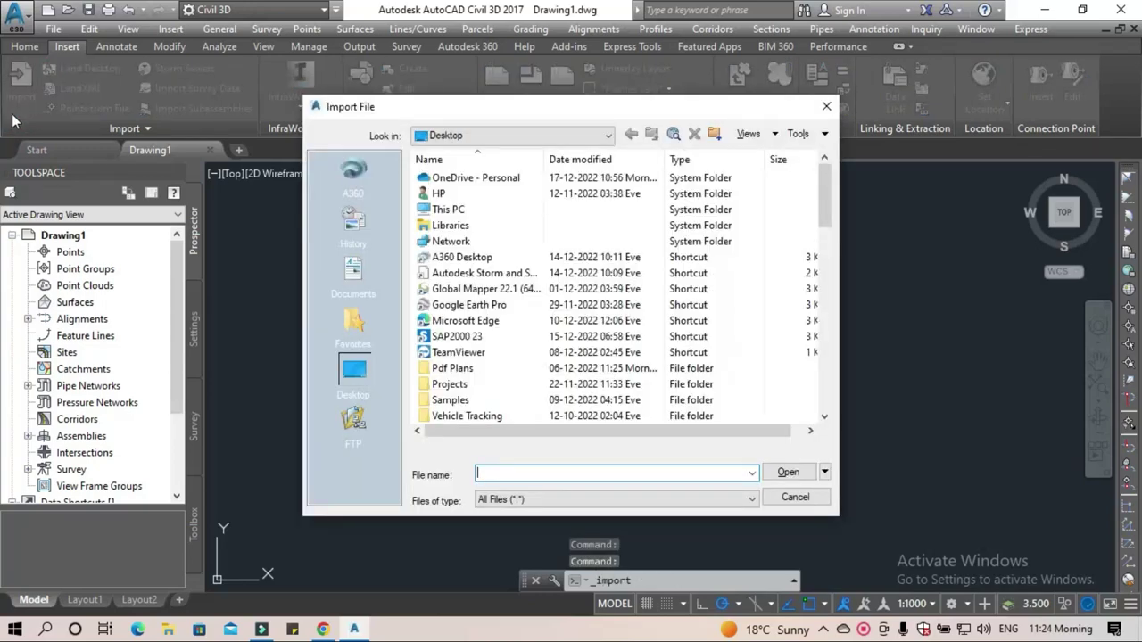
{"action": "key", "text": "Escape"}
{"action": "left_click", "coordinate": [24, 46]}
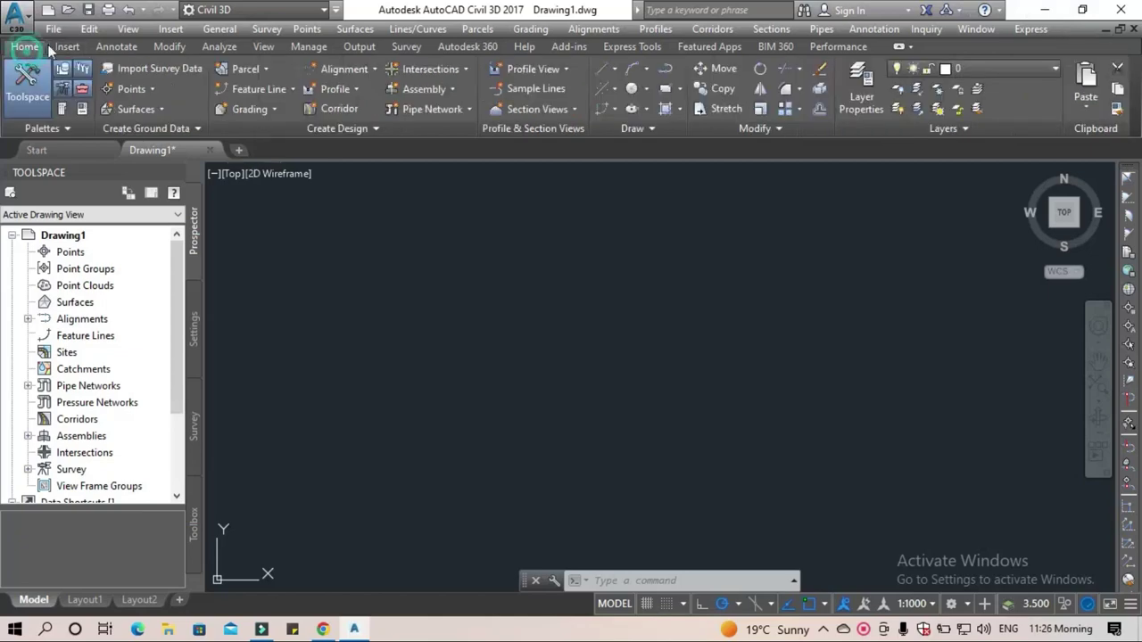
{"action": "left_click", "coordinate": [69, 52]}
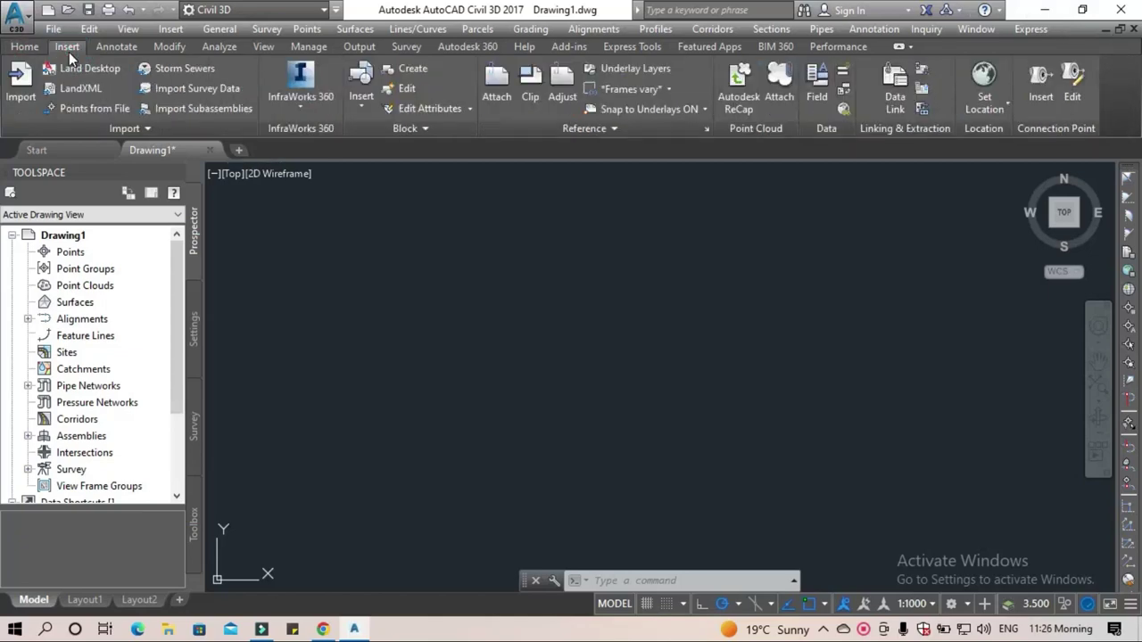
Start Points from File and pick Theodolite Data in the Survey Data folder.
{"action": "left_click", "coordinate": [87, 105]}
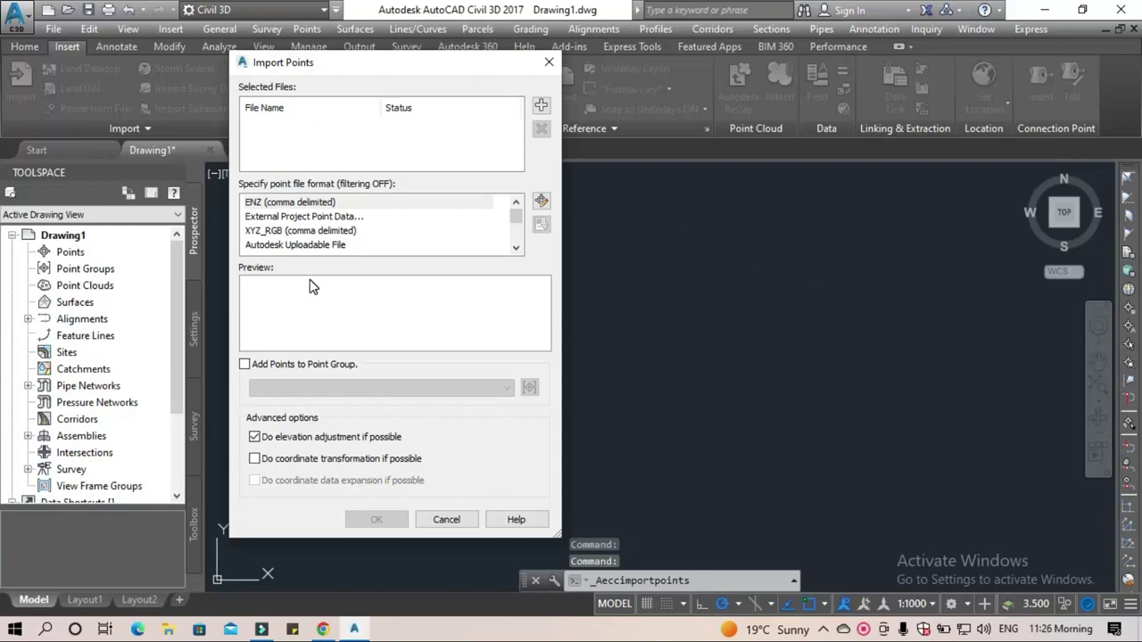
{"action": "left_click", "coordinate": [542, 107]}
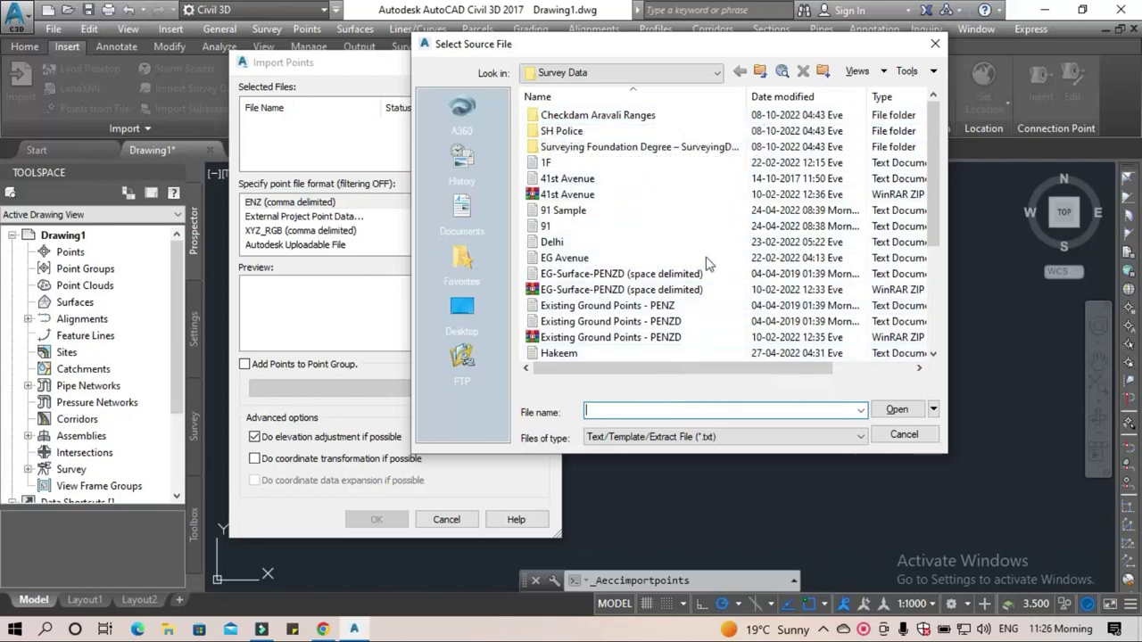
{"action": "scroll", "coordinate": [683, 290], "scroll_direction": "down", "scroll_amount": 3}
{"action": "scroll", "coordinate": [682, 296], "scroll_direction": "down", "scroll_amount": 1}
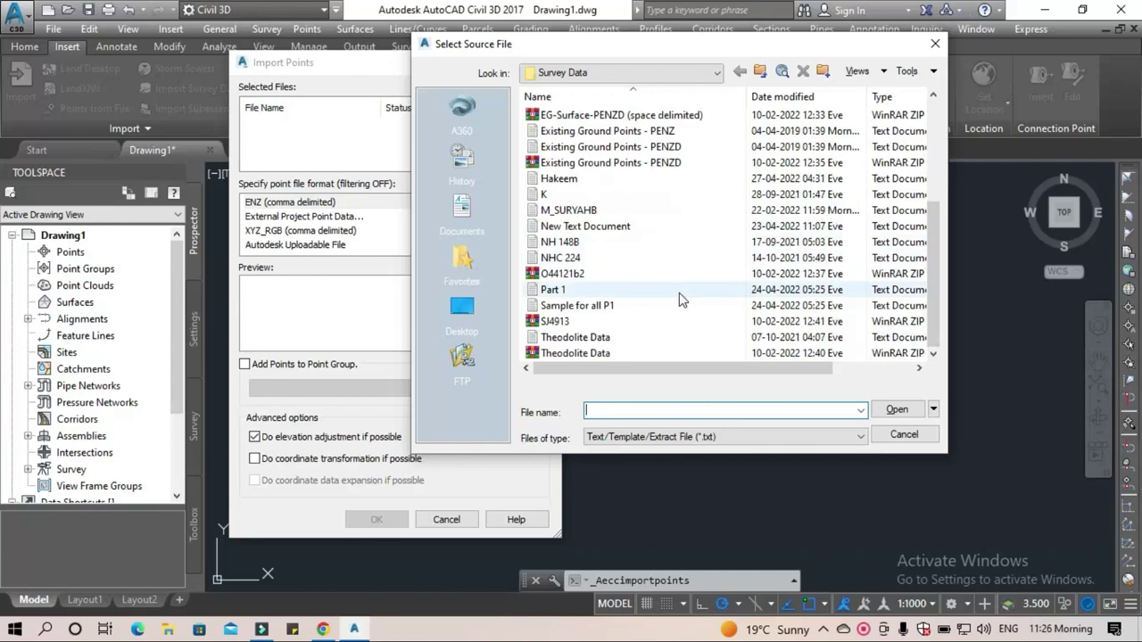
{"action": "mouse_move", "coordinate": [554, 290]}
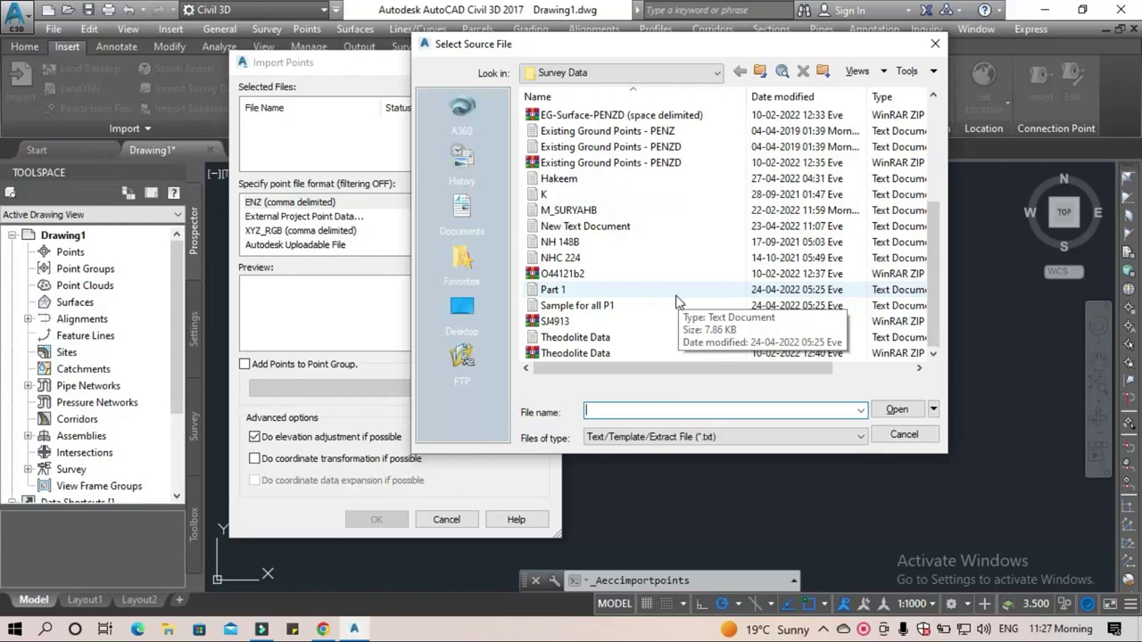
{"action": "left_click", "coordinate": [637, 341]}
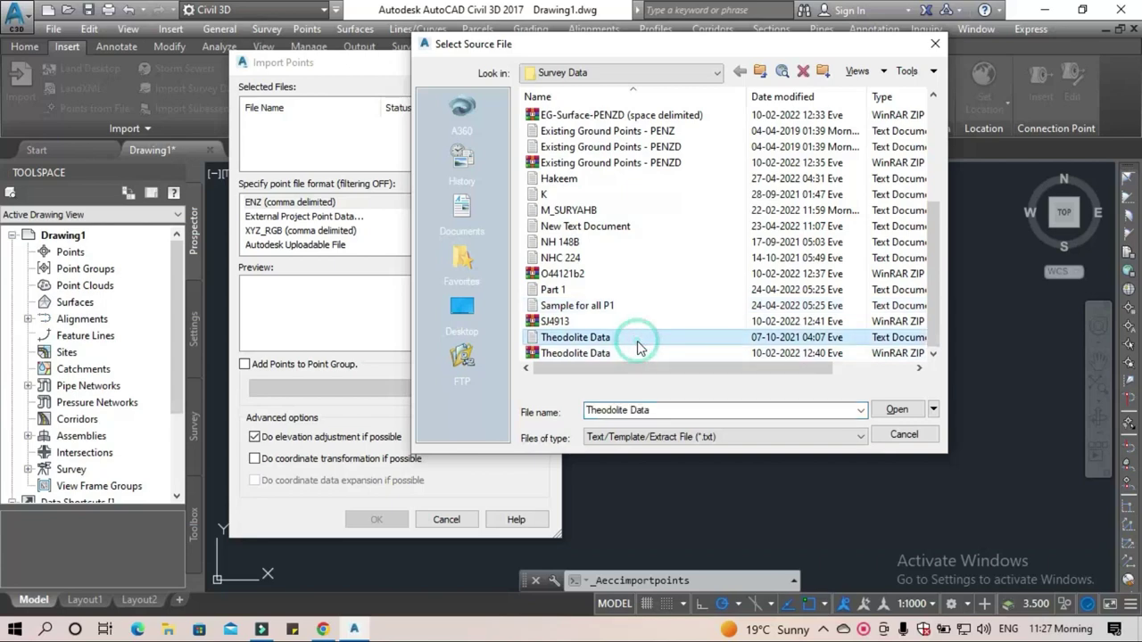
Add Theodolite Data.txt and read it as PENZD (space delimited), checking the preview.
{"action": "left_click", "coordinate": [880, 409]}
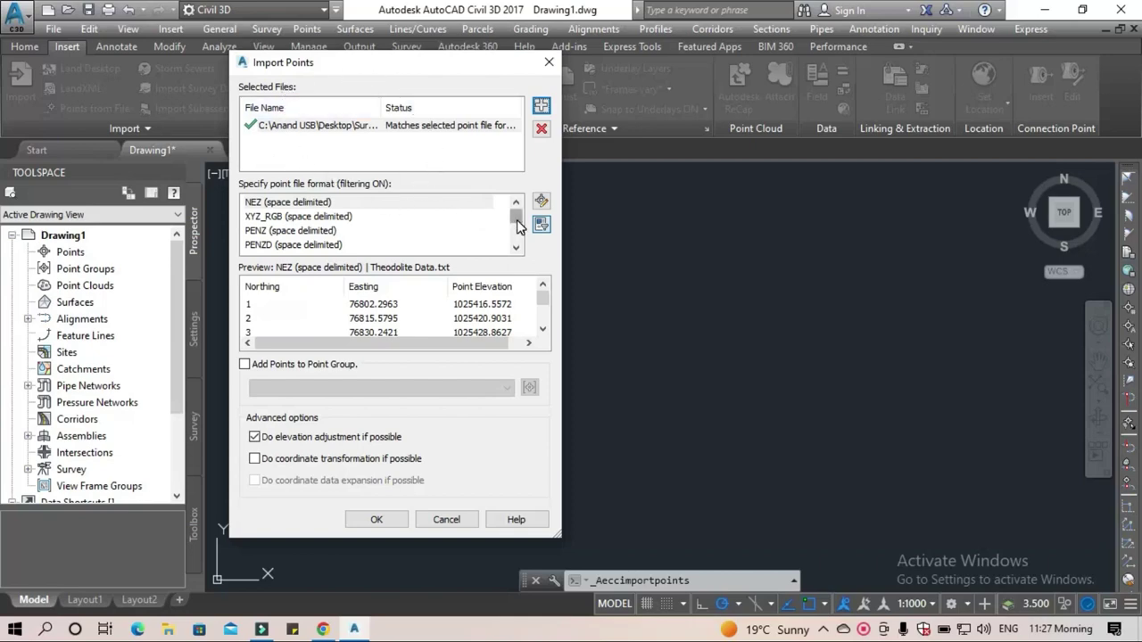
{"action": "left_click_drag", "start_coordinate": [517, 219], "coordinate": [517, 233]}
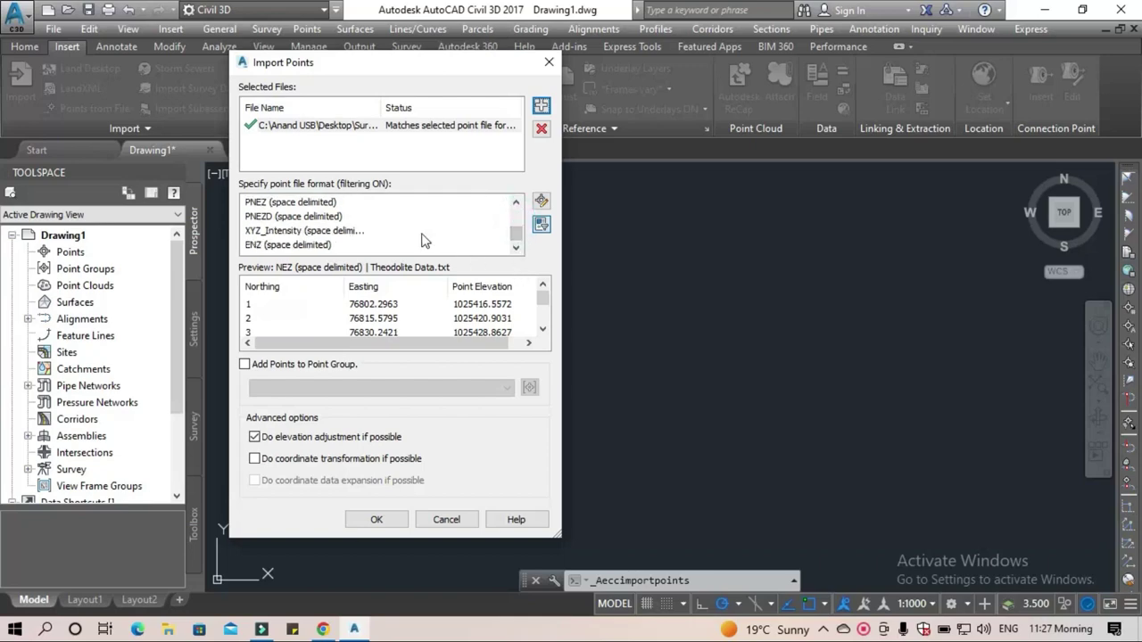
{"action": "scroll", "coordinate": [422, 240], "scroll_direction": "up", "scroll_amount": 1}
{"action": "scroll", "coordinate": [422, 241], "scroll_direction": "up", "scroll_amount": 1}
{"action": "scroll", "coordinate": [423, 241], "scroll_direction": "down", "scroll_amount": 1}
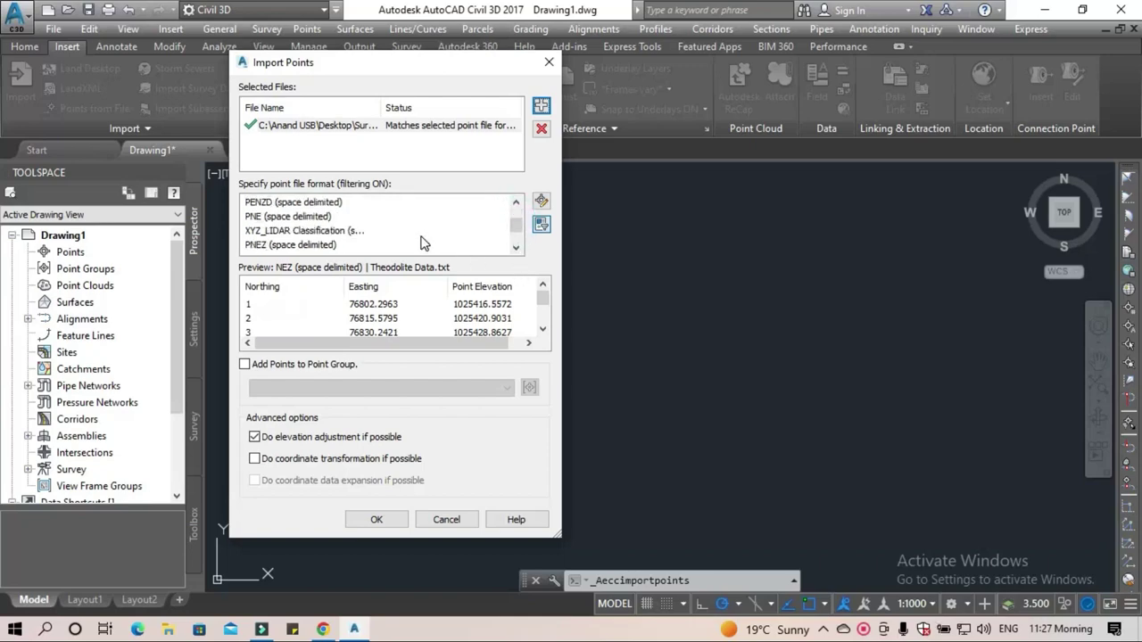
{"action": "scroll", "coordinate": [352, 231], "scroll_direction": "up", "scroll_amount": 1}
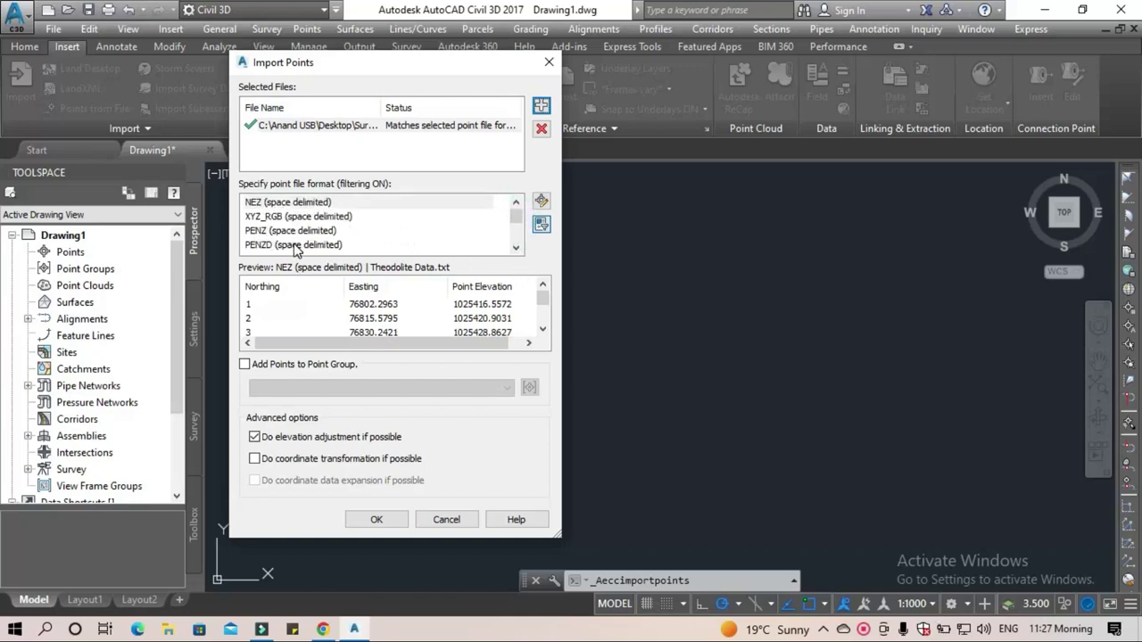
{"action": "left_click", "coordinate": [297, 245]}
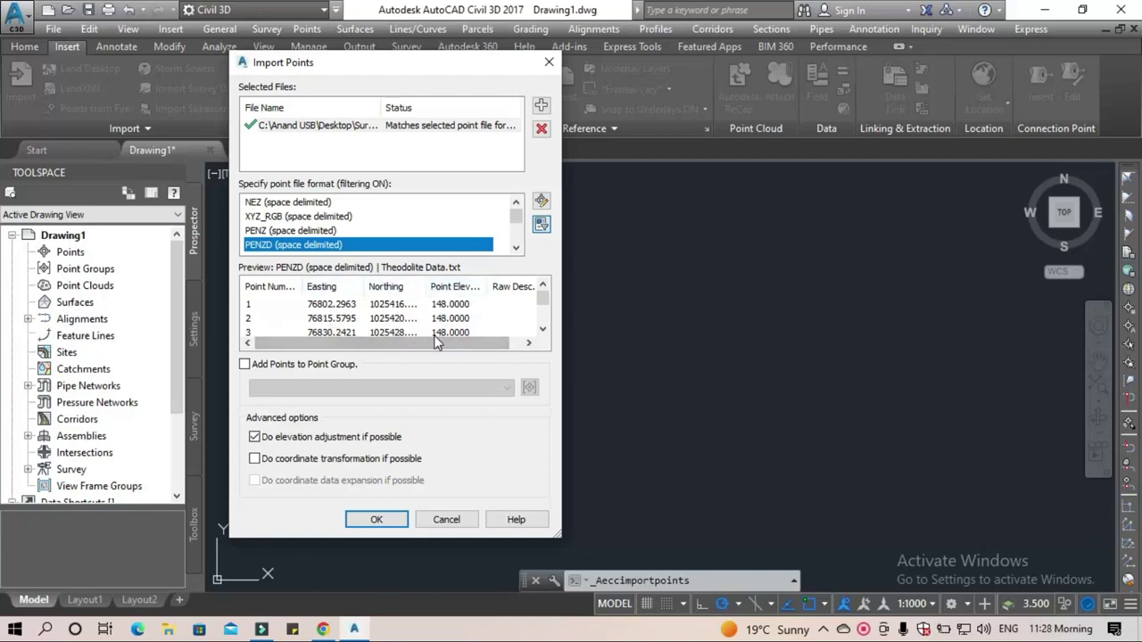
{"action": "scroll", "coordinate": [438, 314], "scroll_direction": "down", "scroll_amount": 3}
{"action": "scroll", "coordinate": [437, 317], "scroll_direction": "down", "scroll_amount": 2}
{"action": "scroll", "coordinate": [437, 321], "scroll_direction": "down", "scroll_amount": 2}
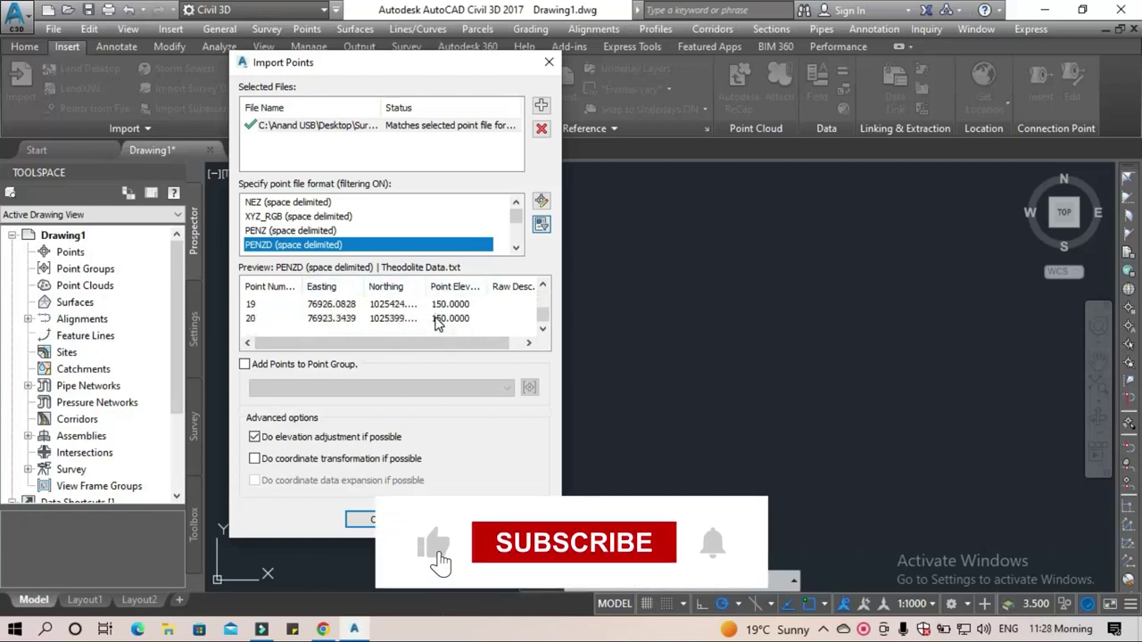
{"action": "scroll", "coordinate": [437, 323], "scroll_direction": "up", "scroll_amount": 3}
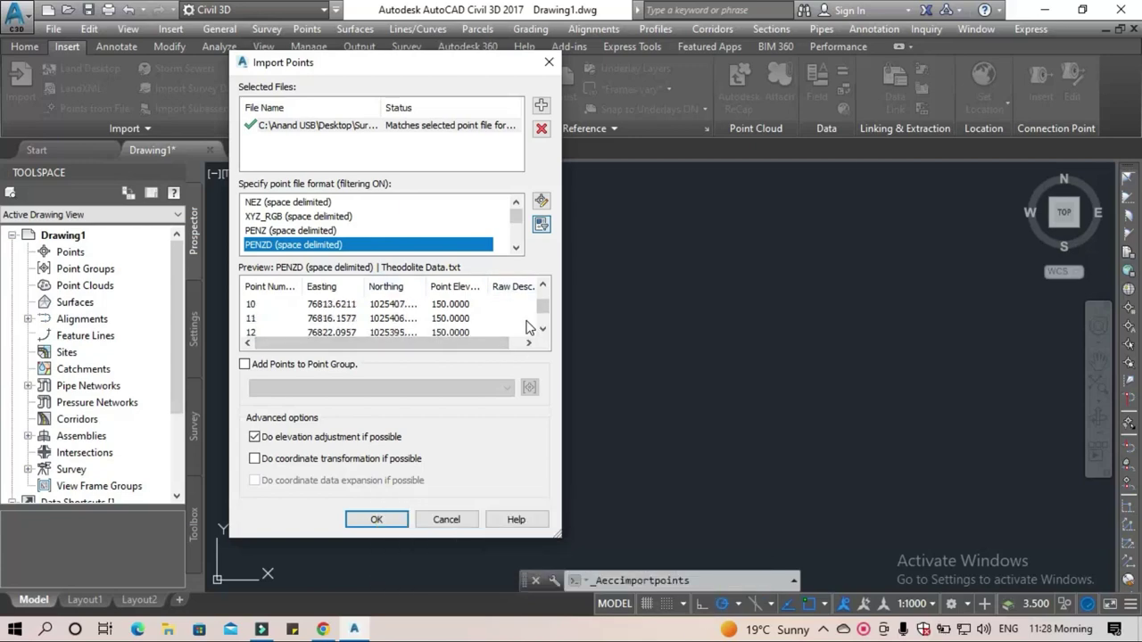
Import the Theodolite Data points and zoom out to show the whole point field.
{"action": "left_click", "coordinate": [375, 519]}
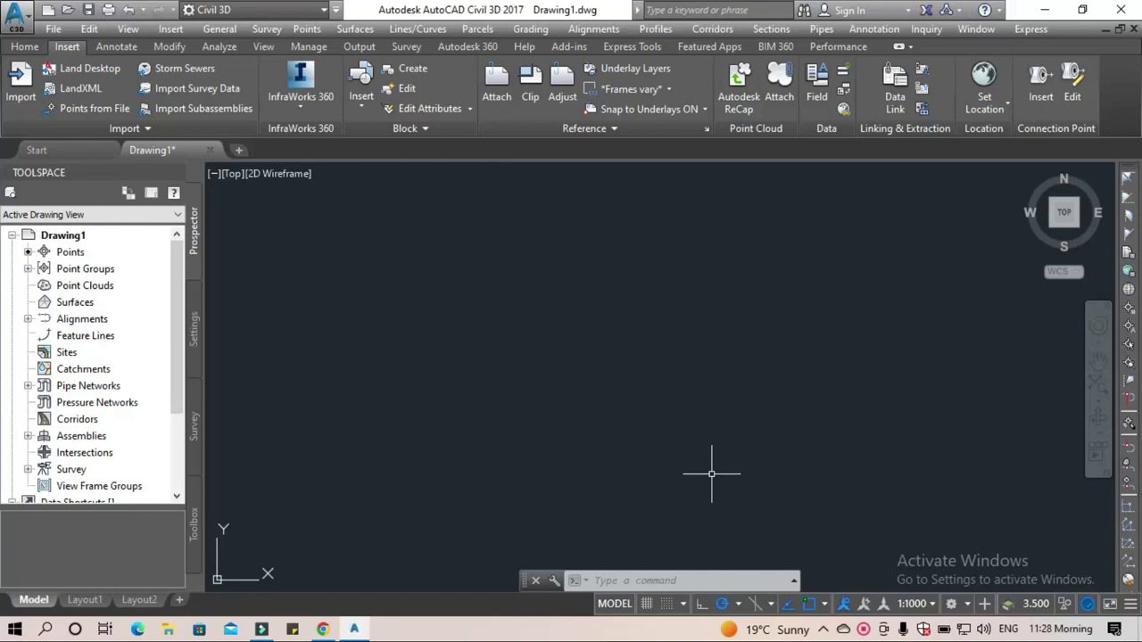
{"action": "type", "text": "z"}
{"action": "key", "text": "Return"}
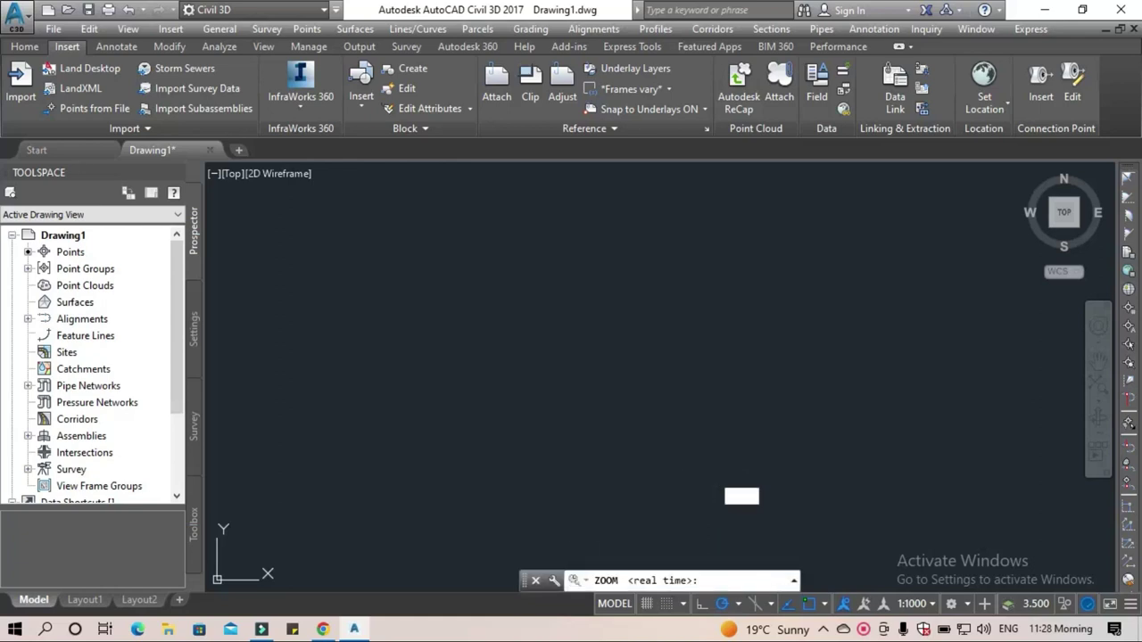
{"action": "key", "text": "Escape"}
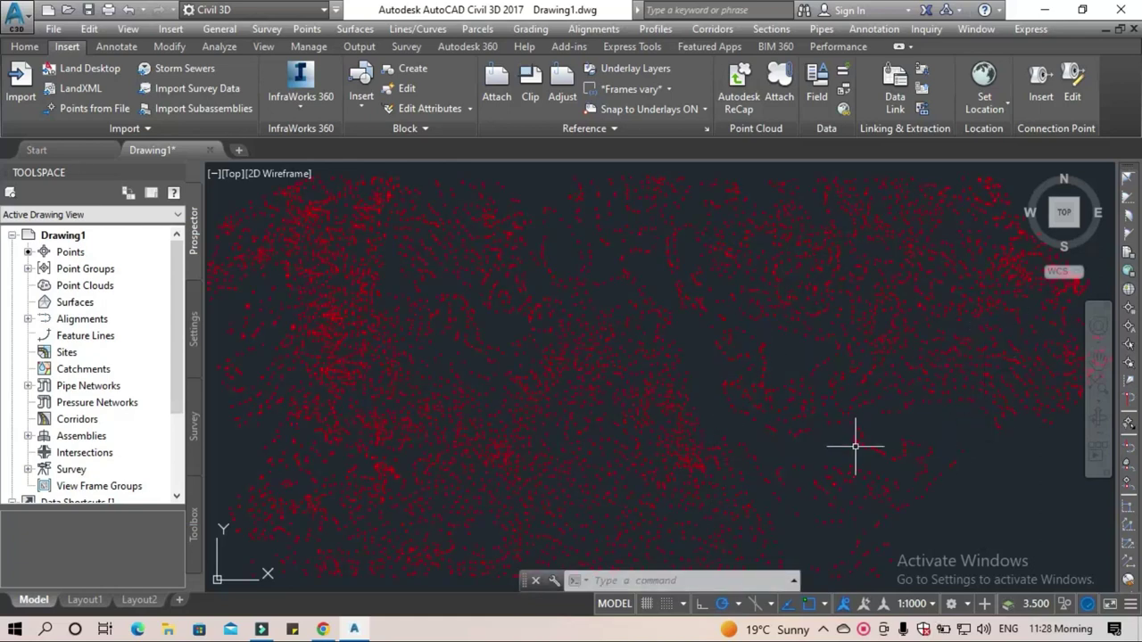
{"action": "scroll", "coordinate": [719, 442], "scroll_direction": "down", "scroll_amount": 3}
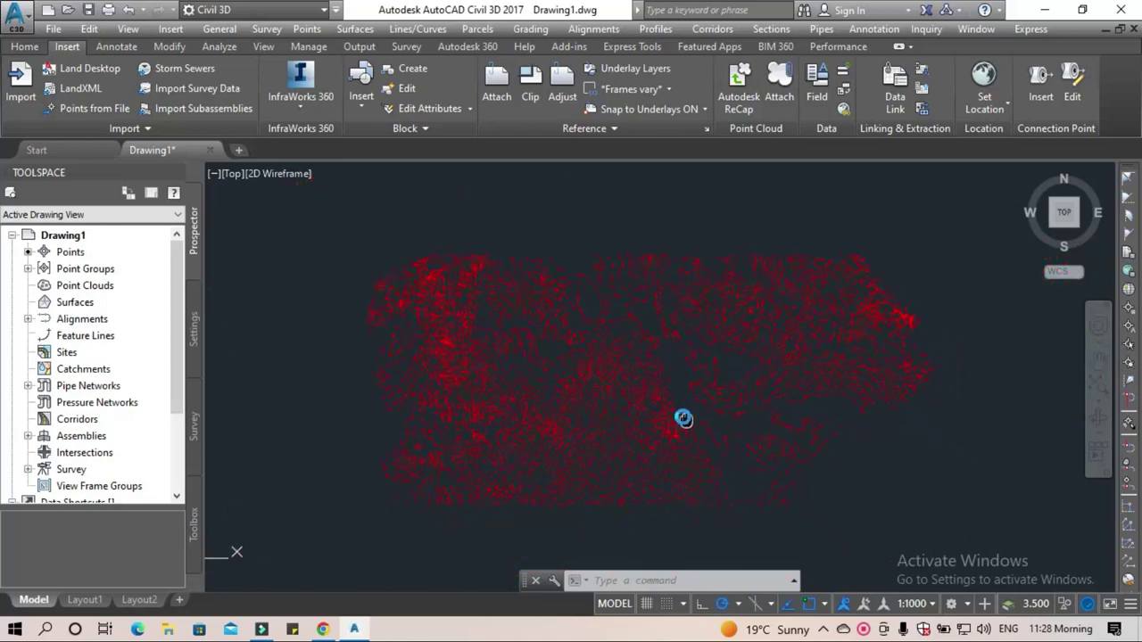
{"action": "left_click", "coordinate": [956, 487]}
{"action": "left_click", "coordinate": [858, 445]}
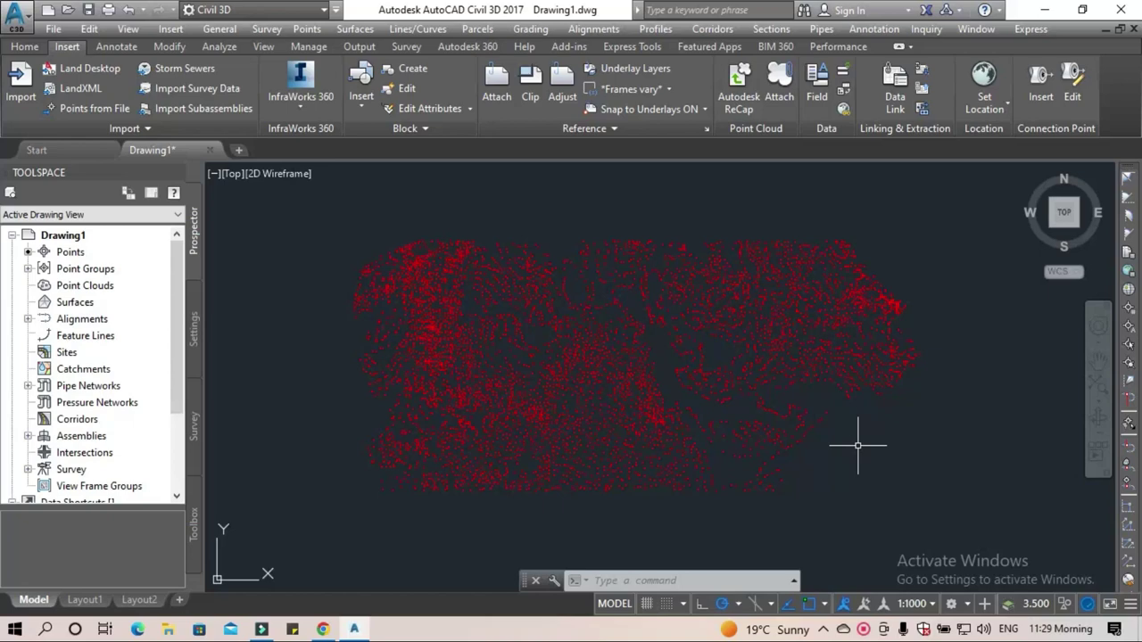
Window-select and delete the right, bottom and left edge points, then recentre the view.
{"action": "left_click", "coordinate": [965, 468]}
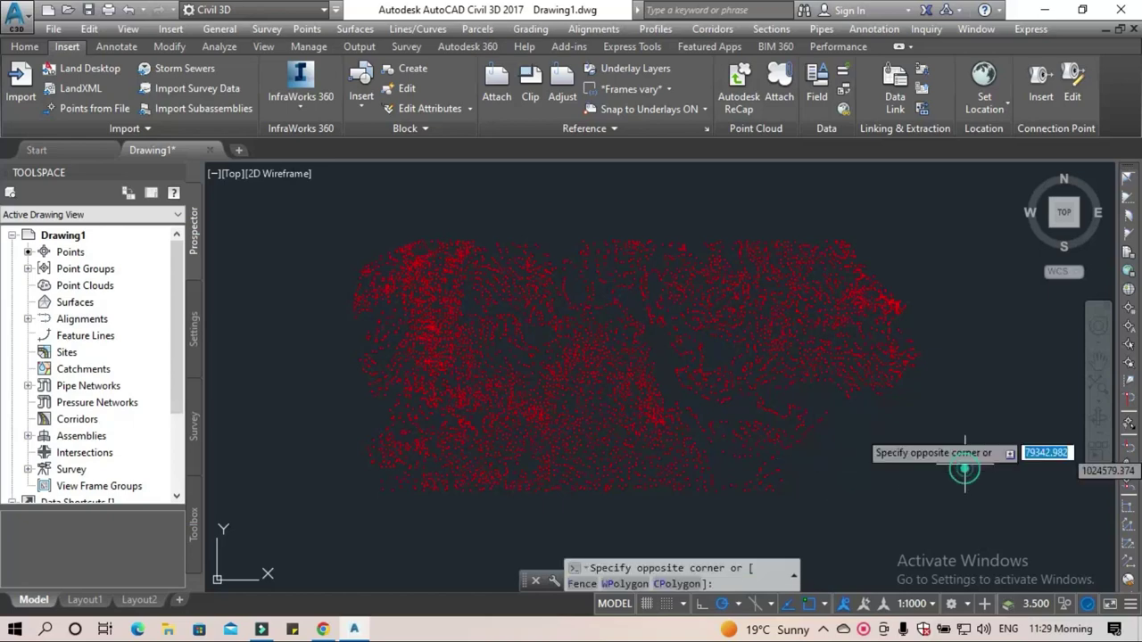
{"action": "left_click", "coordinate": [709, 220]}
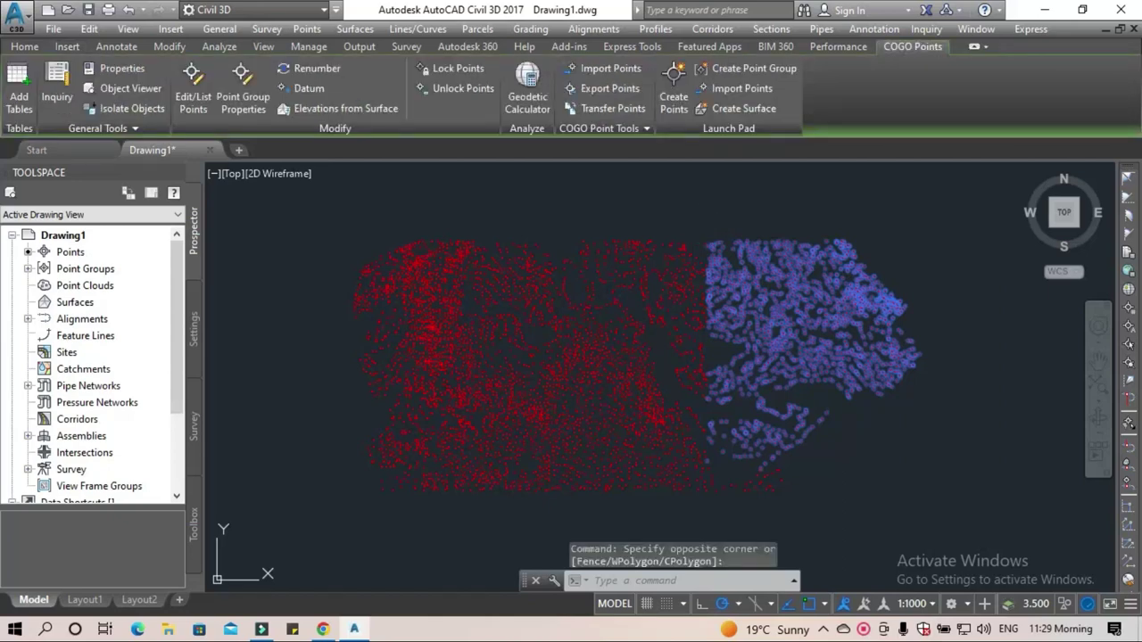
{"action": "key", "text": "Delete"}
{"action": "left_click", "coordinate": [824, 512]}
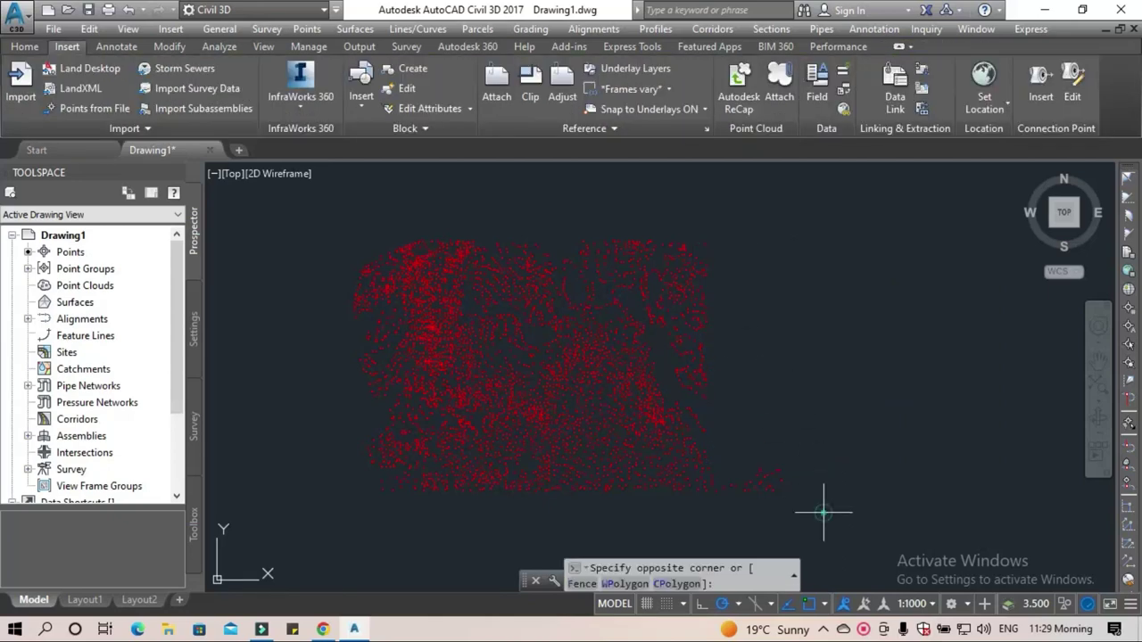
{"action": "left_click", "coordinate": [321, 389]}
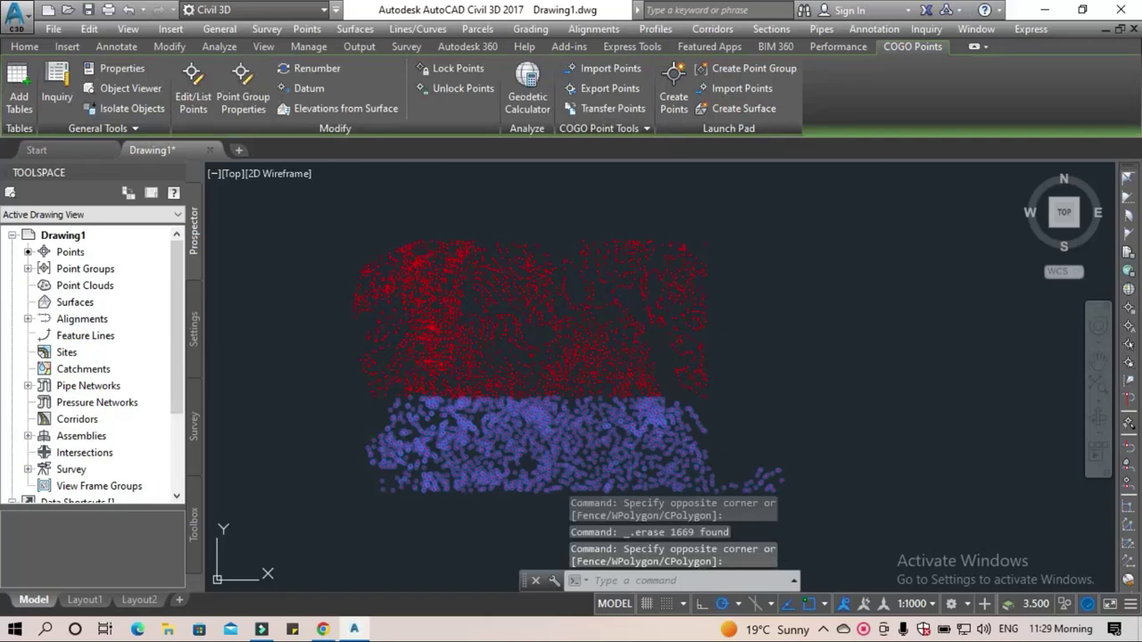
{"action": "key", "text": "Delete"}
{"action": "left_click", "coordinate": [436, 453]}
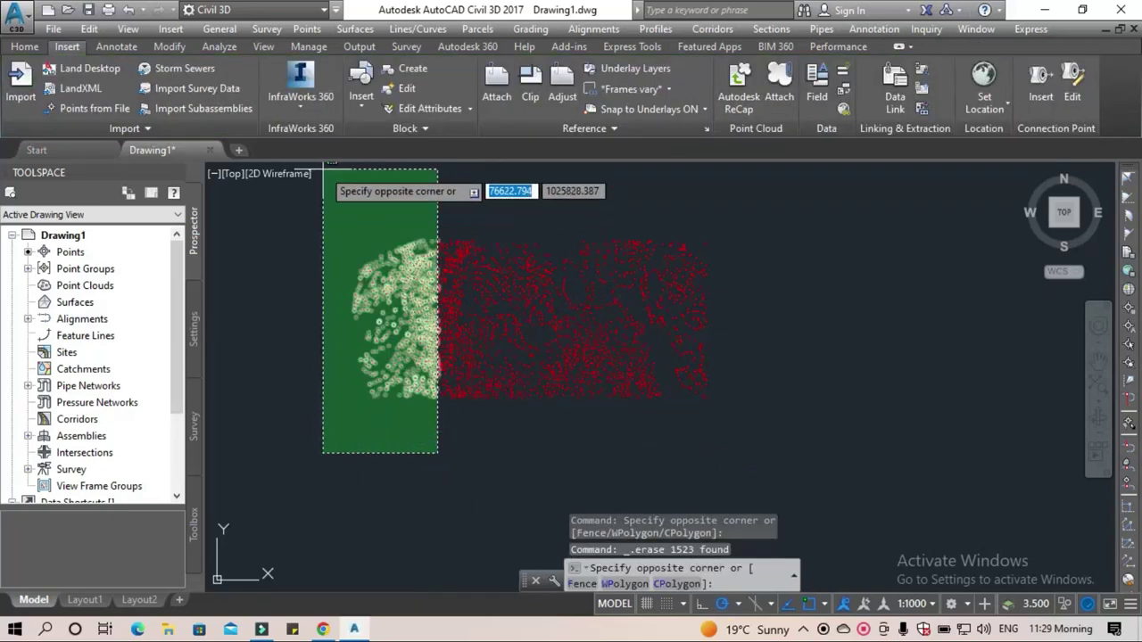
{"action": "left_click", "coordinate": [319, 210]}
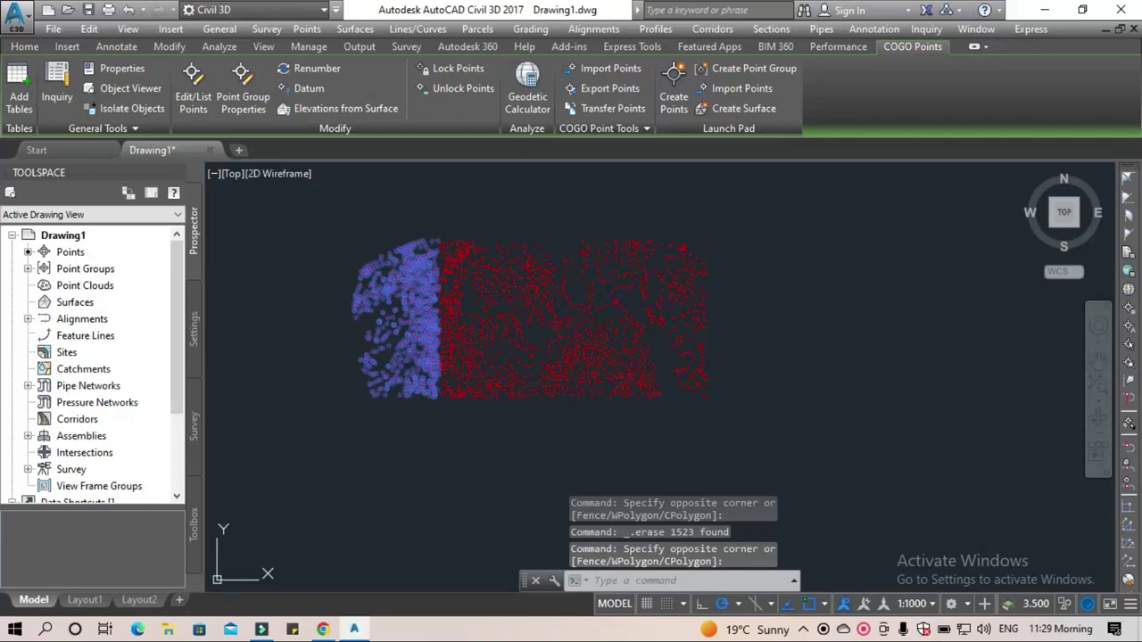
{"action": "key", "text": "Delete"}
{"action": "scroll", "coordinate": [500, 277], "scroll_direction": "up", "scroll_amount": 2}
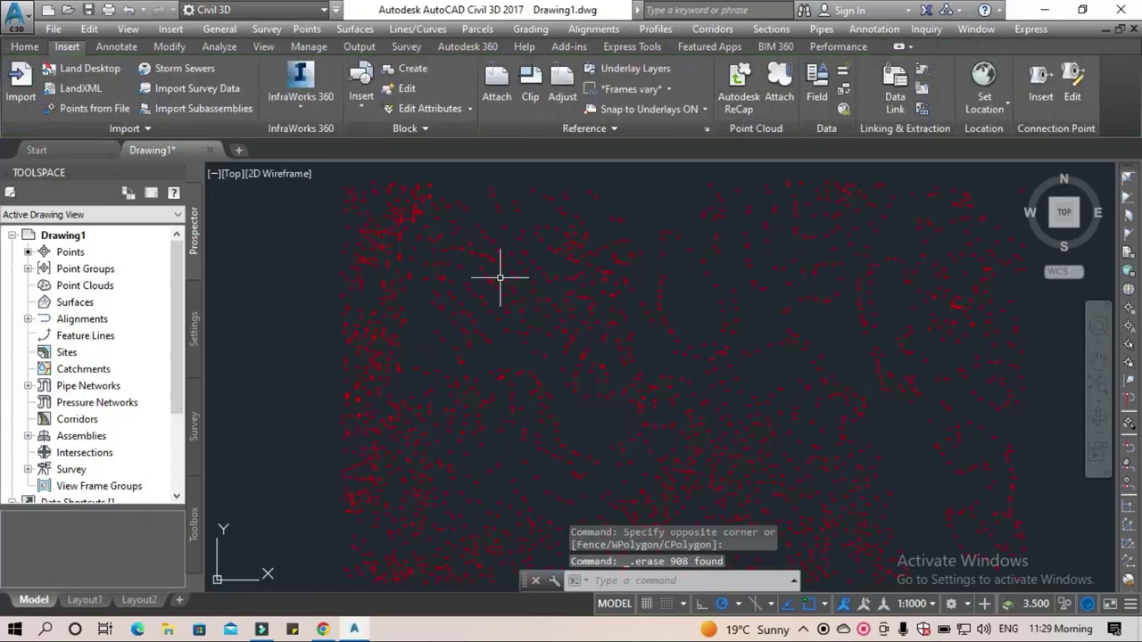
{"action": "middle_click_drag", "start_coordinate": [573, 306], "coordinate": [536, 294]}
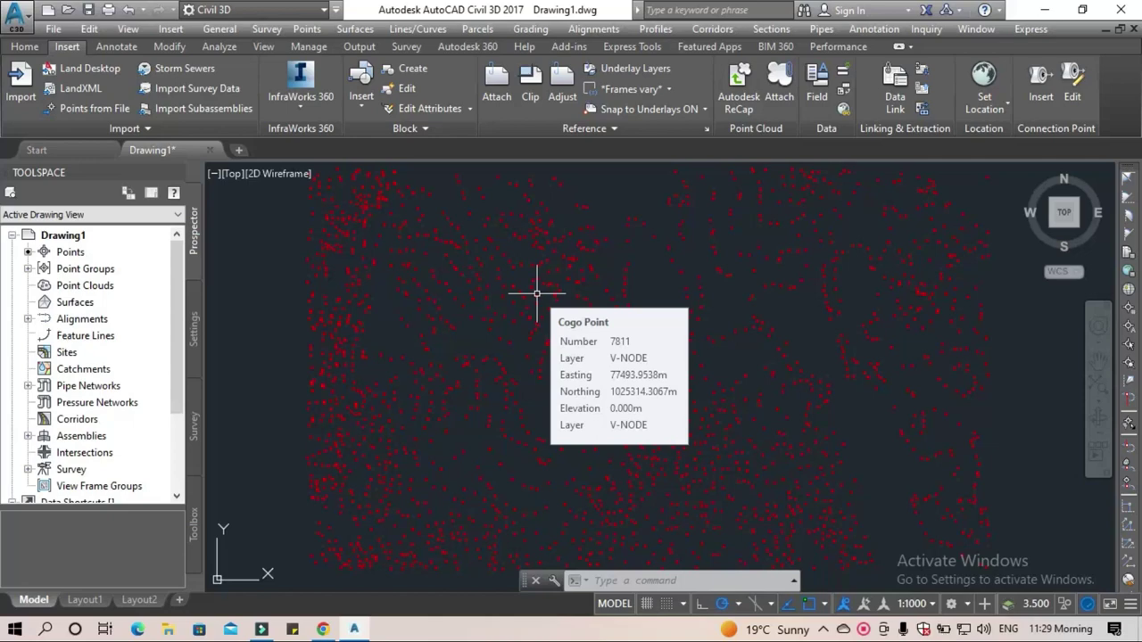
Create point group EX GROUP with Elevation Only labels including _All Points, then apply it.
{"action": "left_click", "coordinate": [98, 272]}
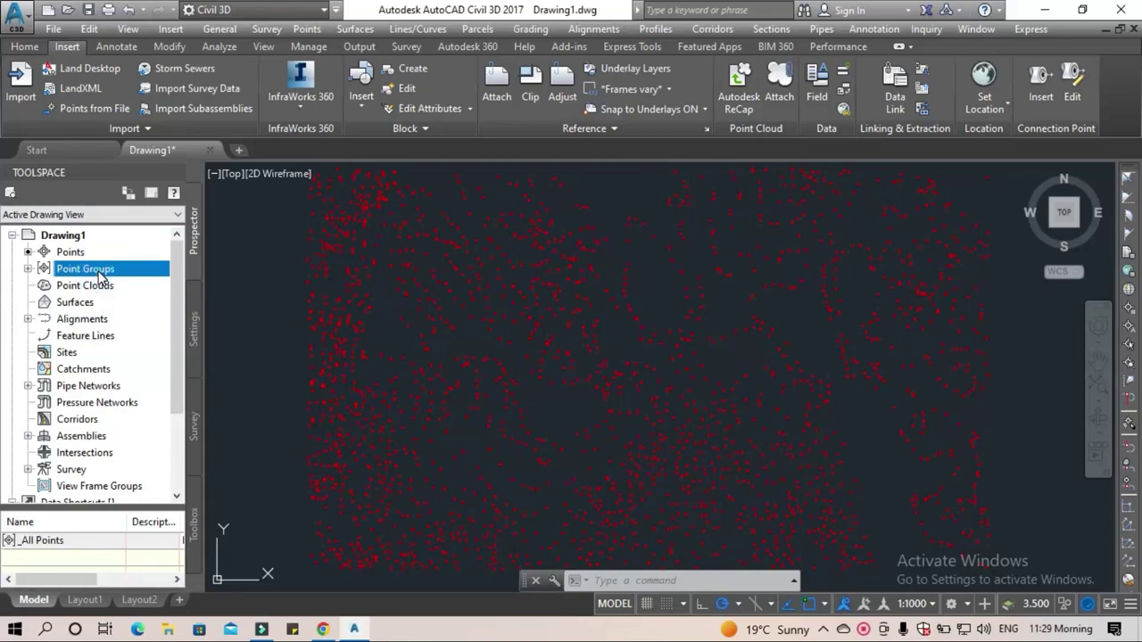
{"action": "right_click", "coordinate": [100, 275]}
{"action": "left_click", "coordinate": [187, 305]}
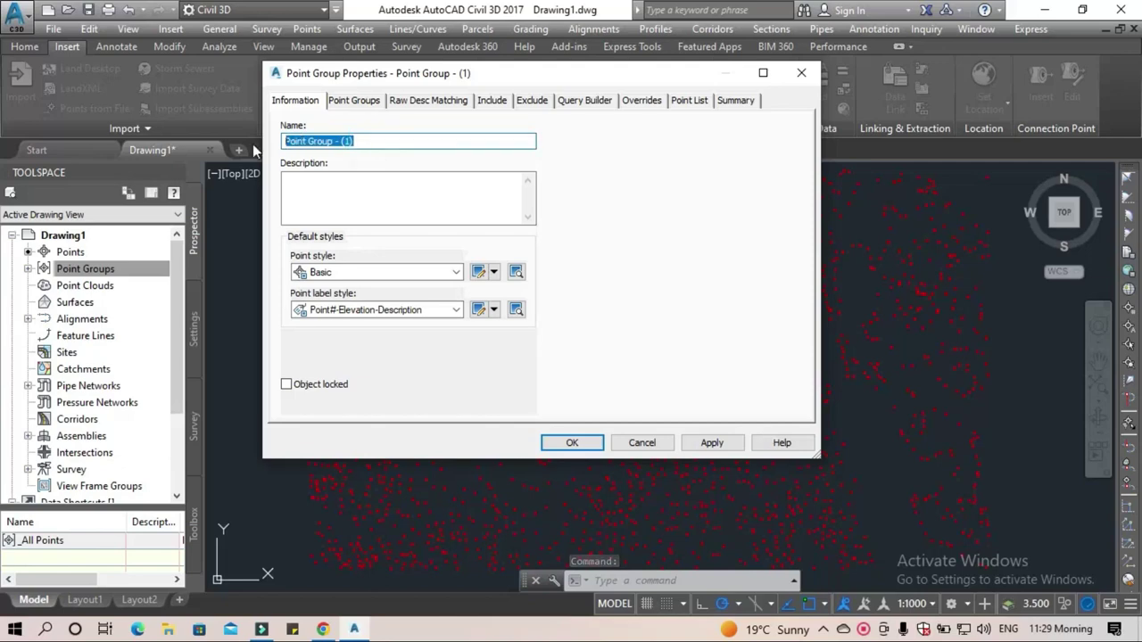
{"action": "type", "text": "E"}
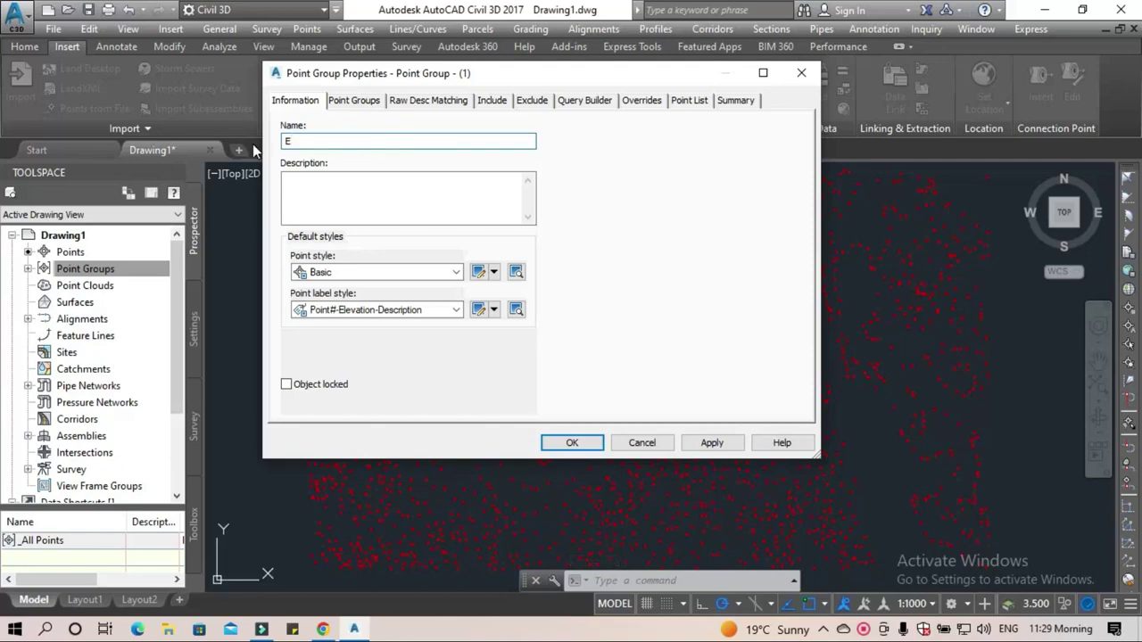
{"action": "type", "text": "X GROUP"}
{"action": "left_click", "coordinate": [455, 310]}
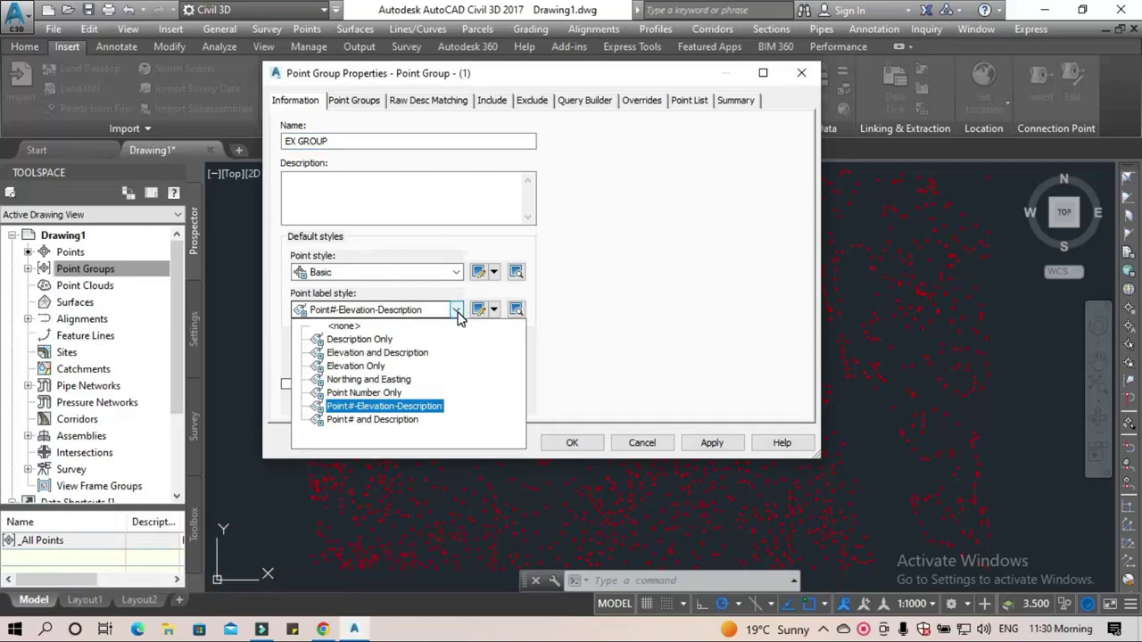
{"action": "left_click", "coordinate": [343, 366]}
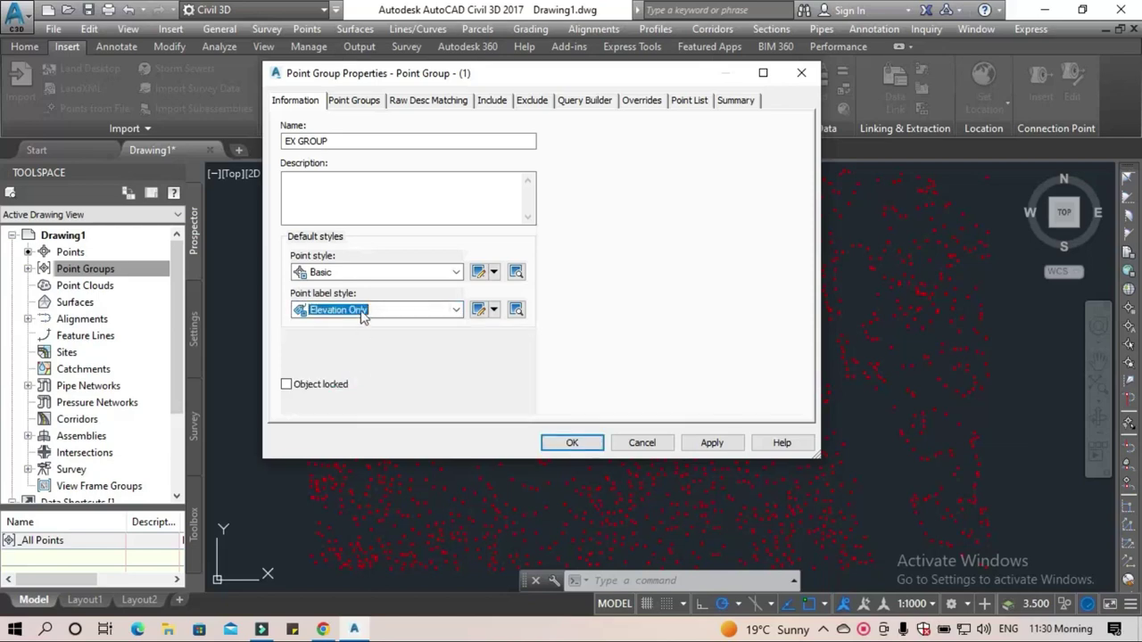
{"action": "left_click", "coordinate": [360, 103]}
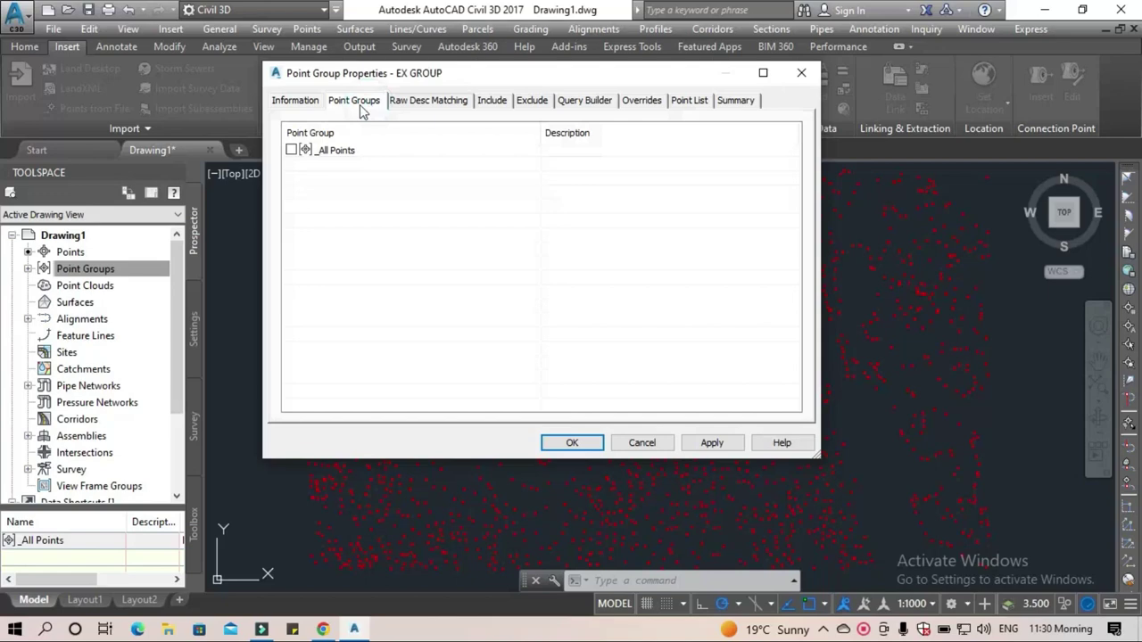
{"action": "left_click", "coordinate": [292, 151]}
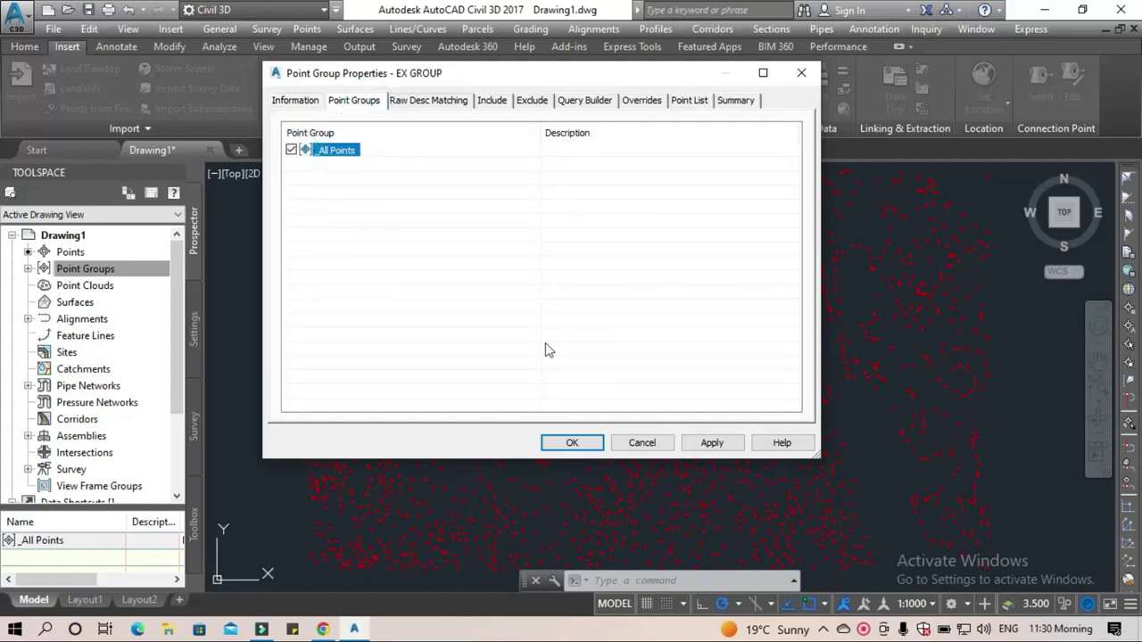
{"action": "left_click", "coordinate": [711, 443]}
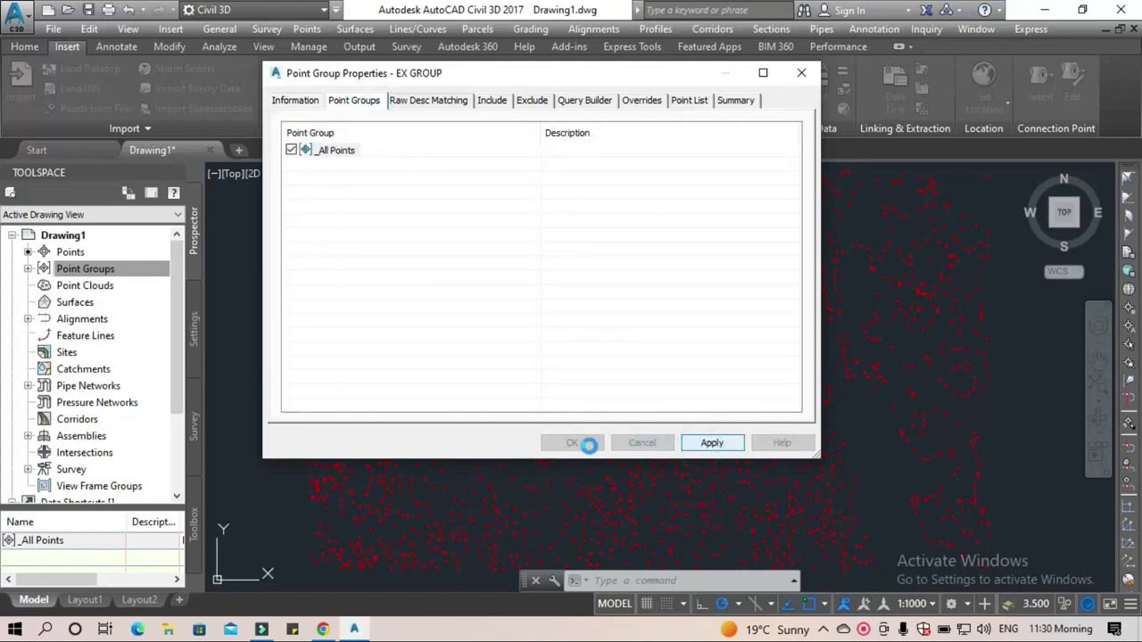
{"action": "left_click", "coordinate": [589, 442]}
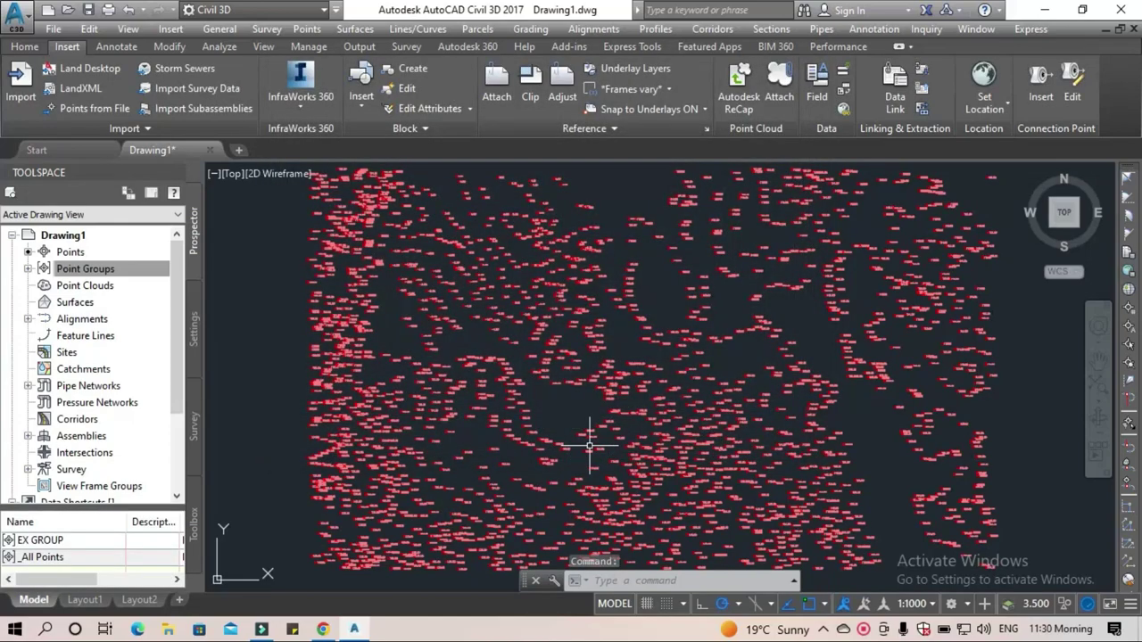
{"action": "scroll", "coordinate": [589, 443], "scroll_direction": "up", "scroll_amount": 5}
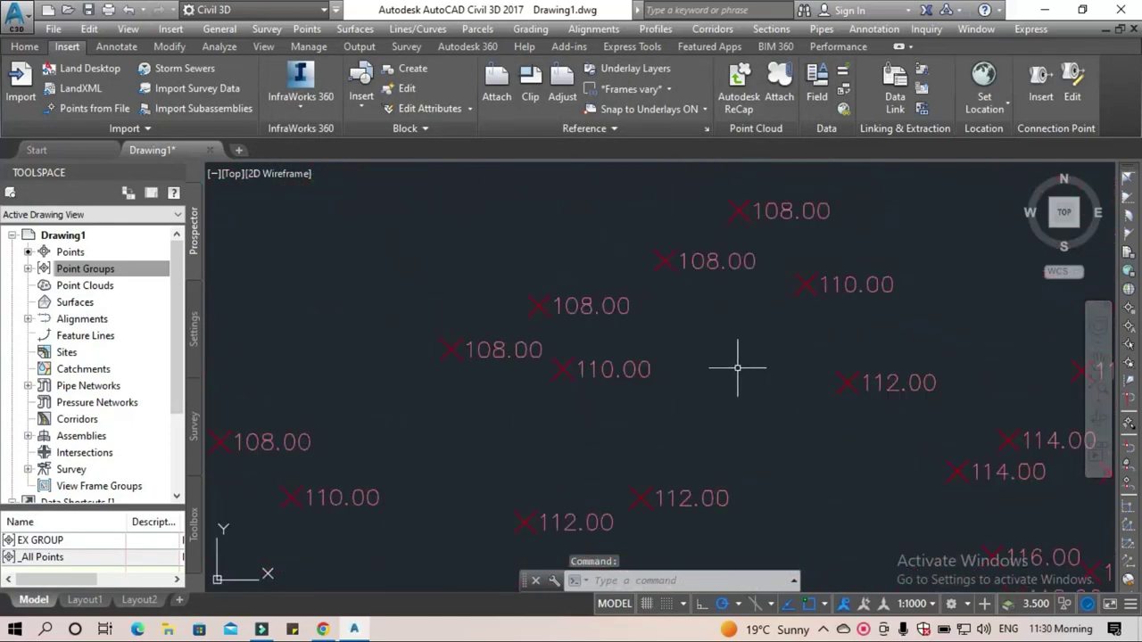
{"action": "middle_click_drag", "start_coordinate": [739, 369], "coordinate": [416, 345]}
{"action": "middle_click_drag", "start_coordinate": [735, 347], "coordinate": [564, 295]}
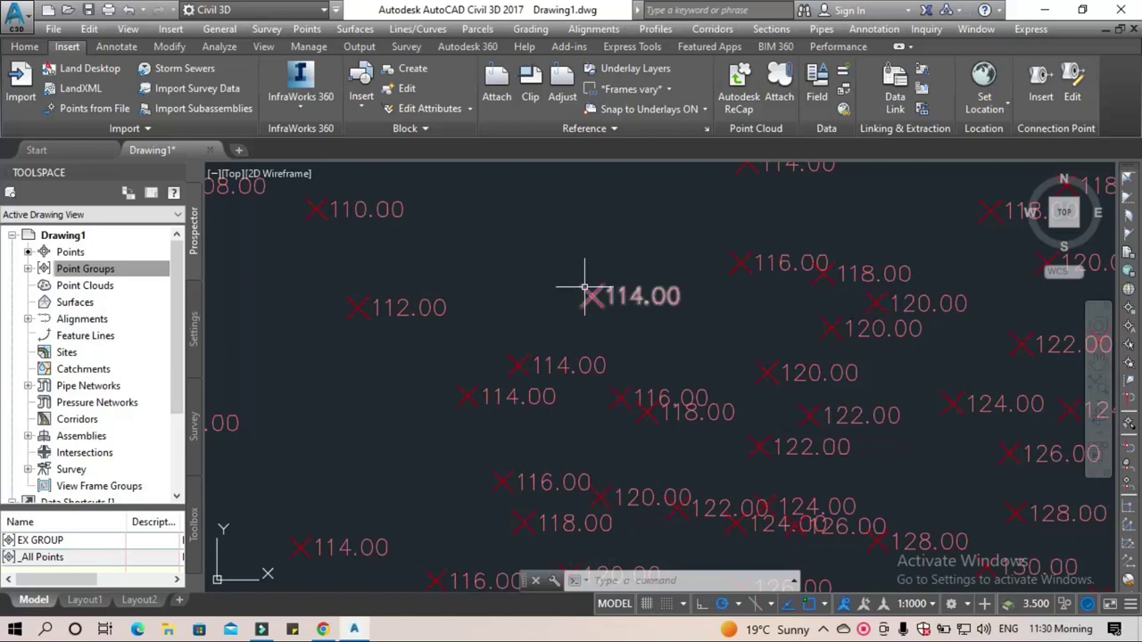
{"action": "mouse_move", "coordinate": [585, 290]}
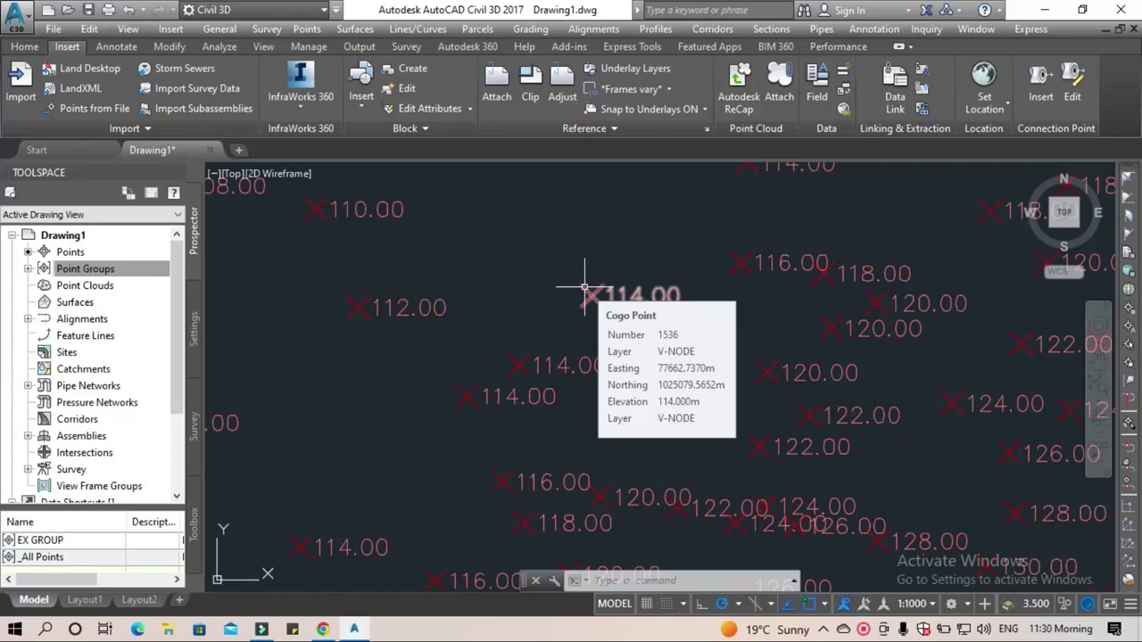
{"action": "scroll", "coordinate": [532, 264], "scroll_direction": "down", "scroll_amount": 3}
{"action": "scroll", "coordinate": [533, 265], "scroll_direction": "down", "scroll_amount": 3}
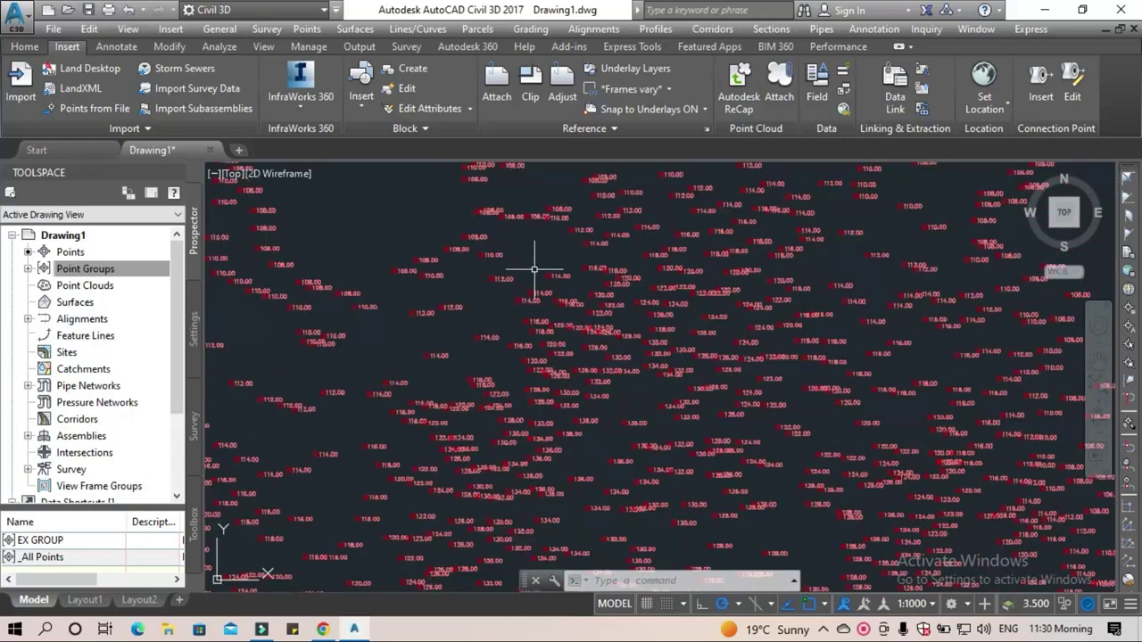
{"action": "scroll", "coordinate": [533, 268], "scroll_direction": "down", "scroll_amount": 2}
{"action": "middle_click_drag", "start_coordinate": [534, 268], "coordinate": [588, 439]}
{"action": "scroll", "coordinate": [551, 305], "scroll_direction": "down", "scroll_amount": 1}
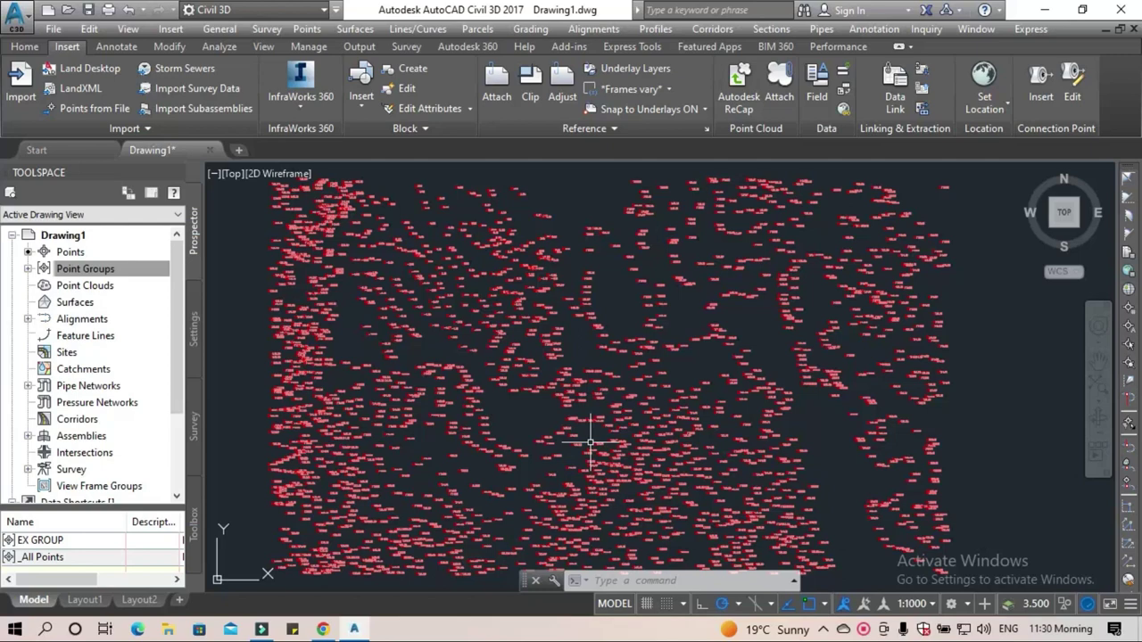
{"action": "left_click", "coordinate": [84, 269]}
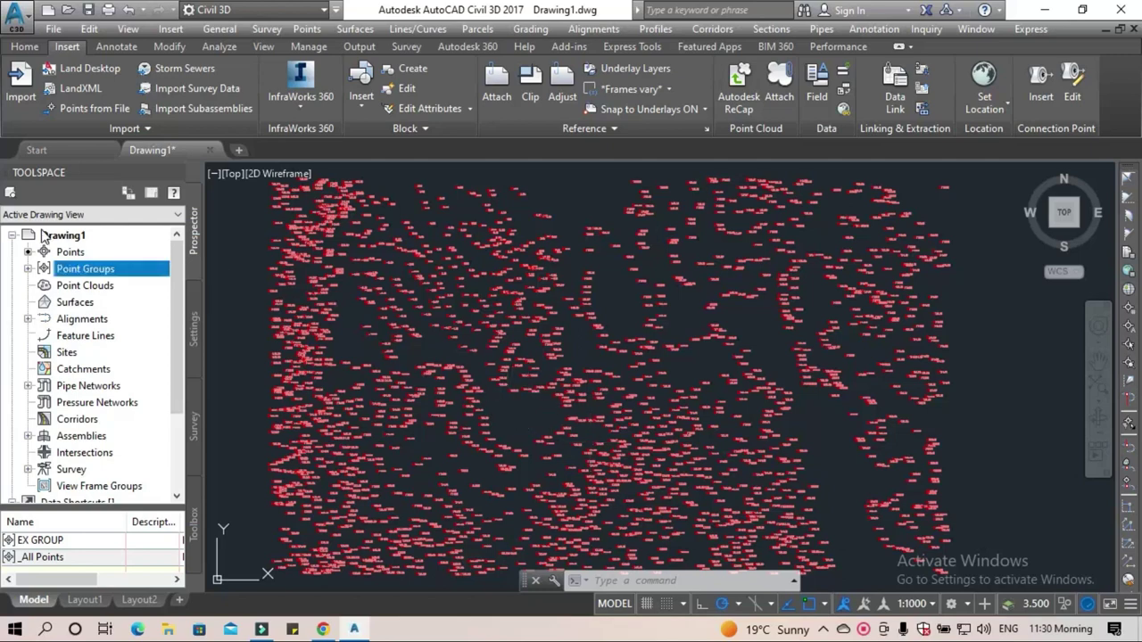
{"action": "left_click", "coordinate": [76, 303]}
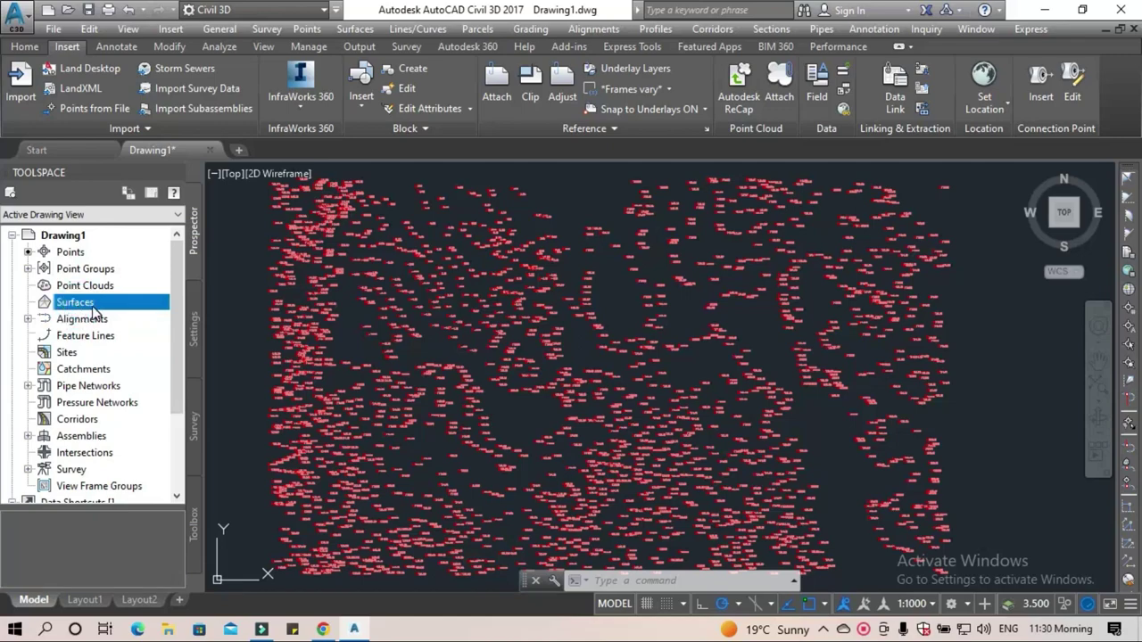
Create a new TIN surface, rename it EX Surface, and confirm it.
{"action": "right_click", "coordinate": [95, 310]}
{"action": "left_click", "coordinate": [187, 316]}
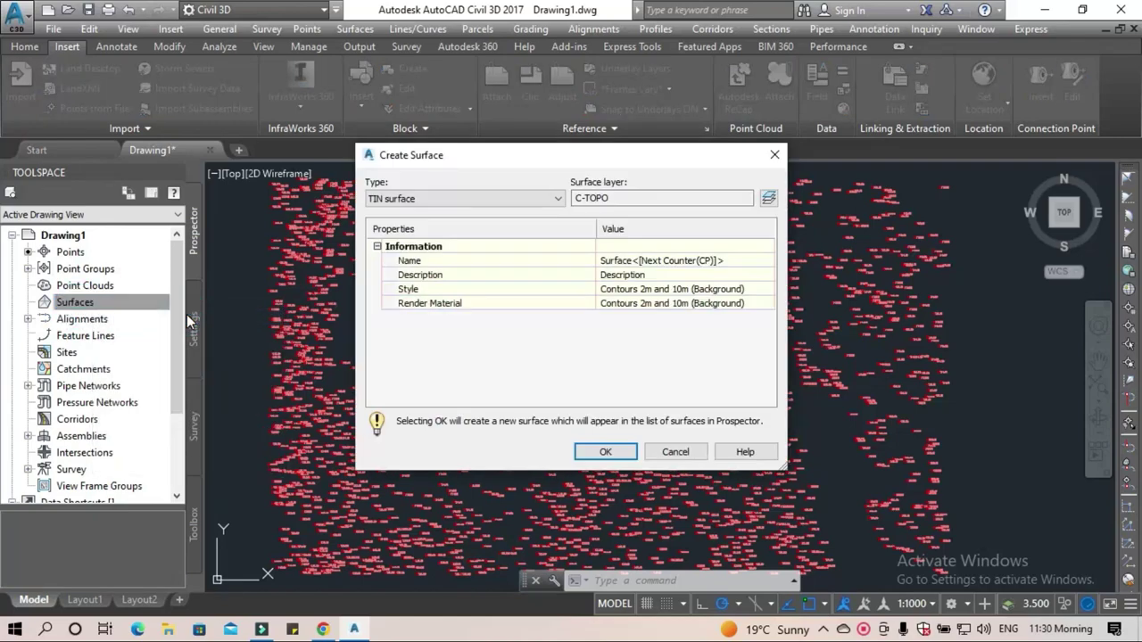
{"action": "left_click", "coordinate": [731, 260]}
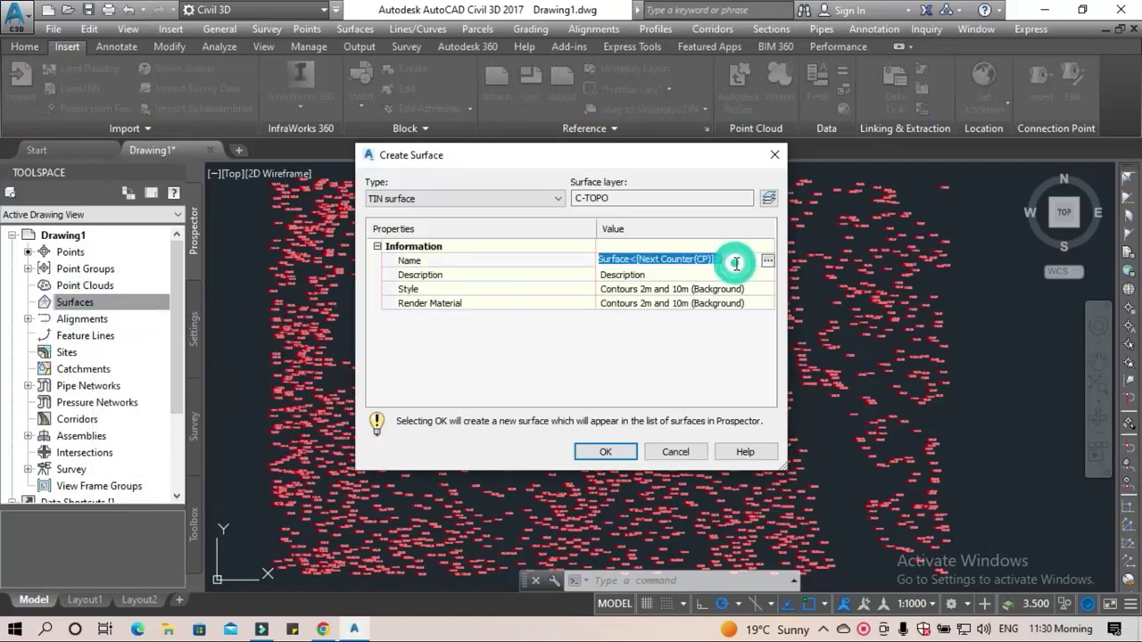
{"action": "left_click_drag", "start_coordinate": [721, 261], "coordinate": [633, 257]}
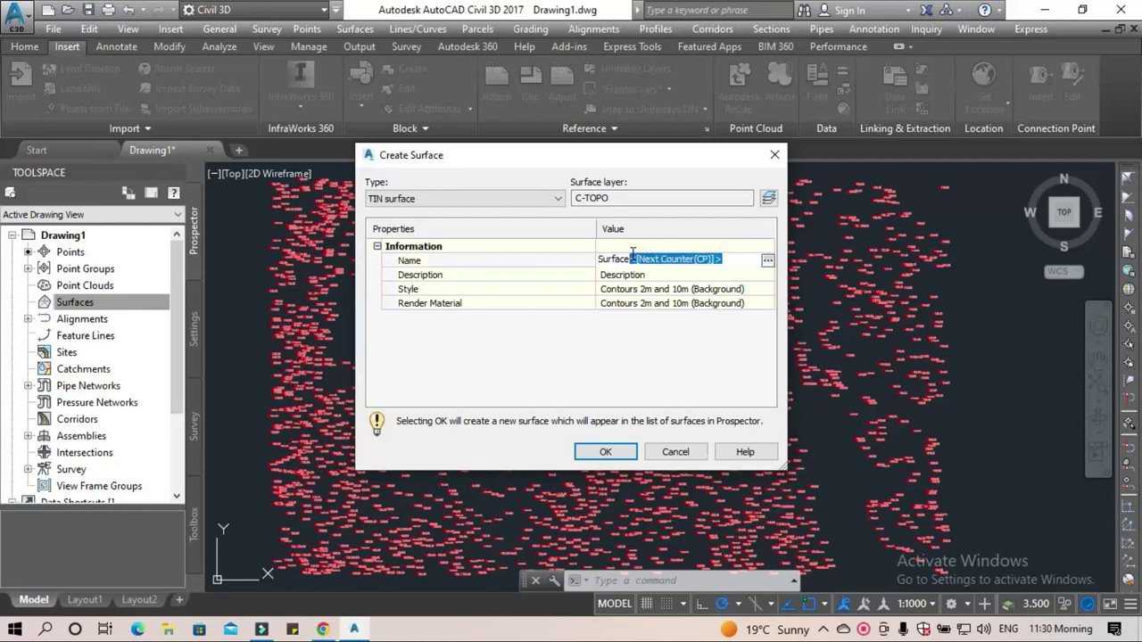
{"action": "key", "text": "BackSpace"}
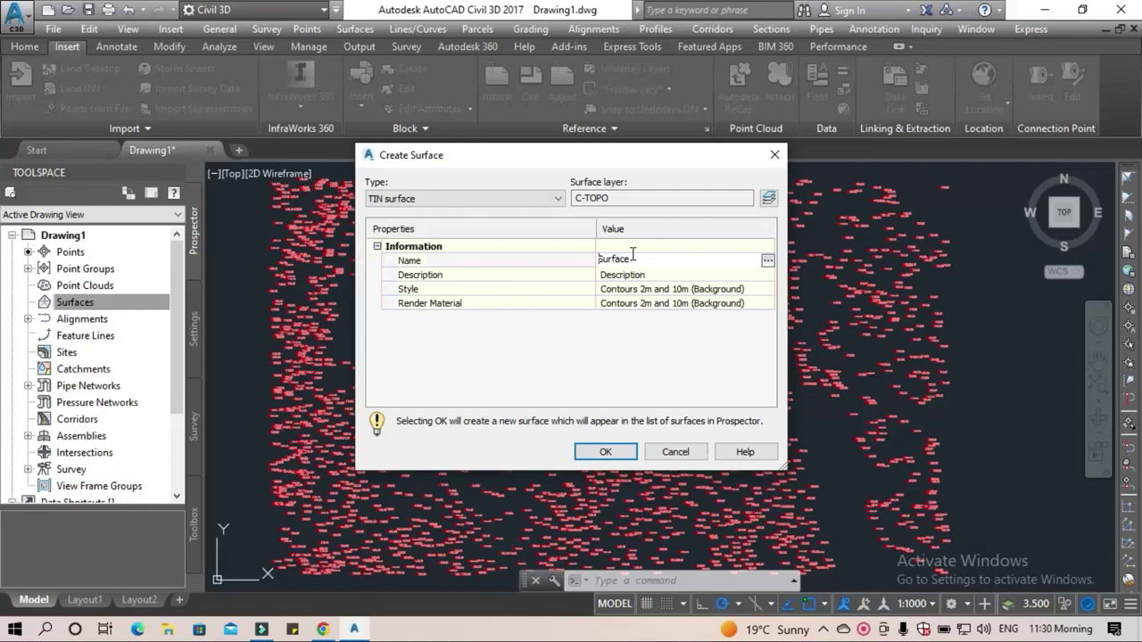
{"action": "left_click", "coordinate": [599, 259]}
{"action": "type", "text": "EX"}
{"action": "left_click", "coordinate": [606, 452]}
{"action": "left_click", "coordinate": [62, 303]}
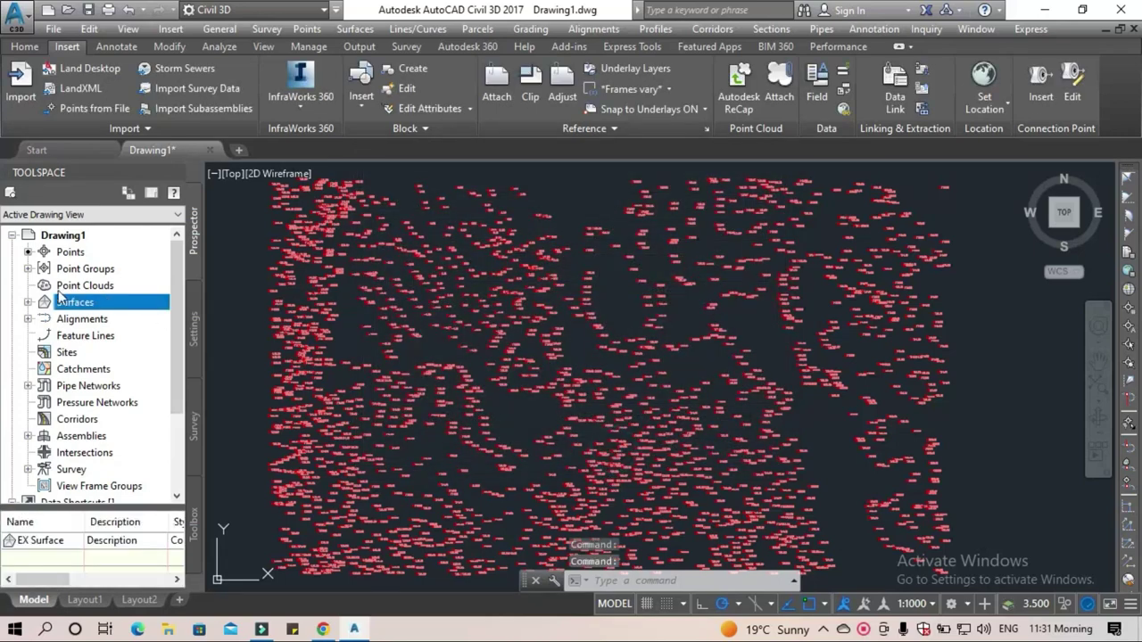
Expand Surfaces > EX Surface > Definition in the Prospector tree.
{"action": "left_click", "coordinate": [28, 302]}
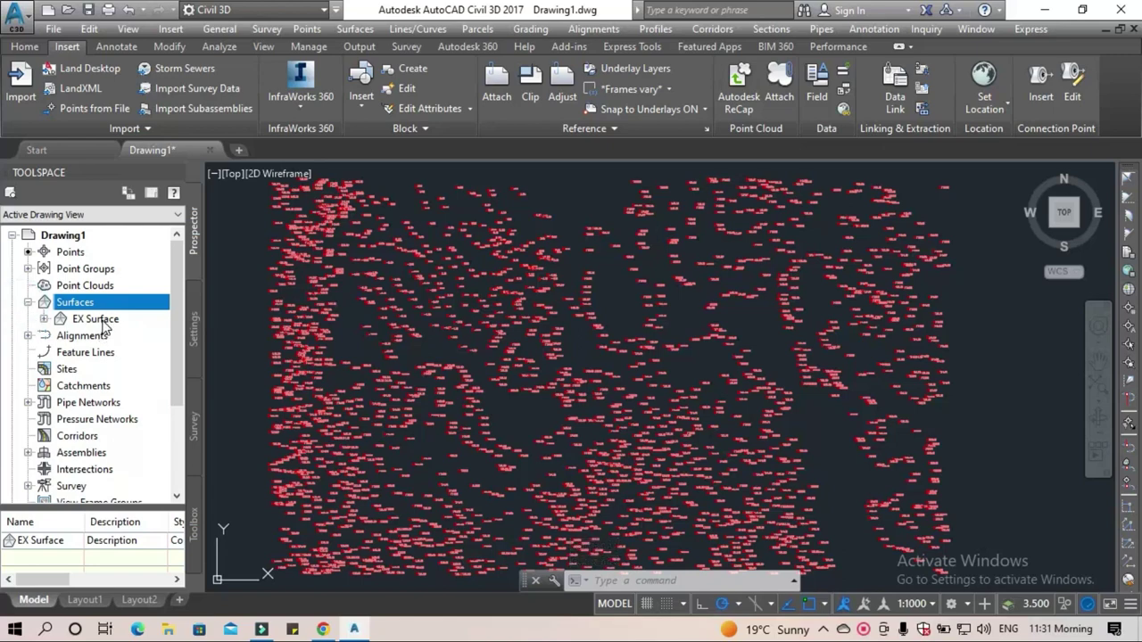
{"action": "left_click", "coordinate": [44, 319]}
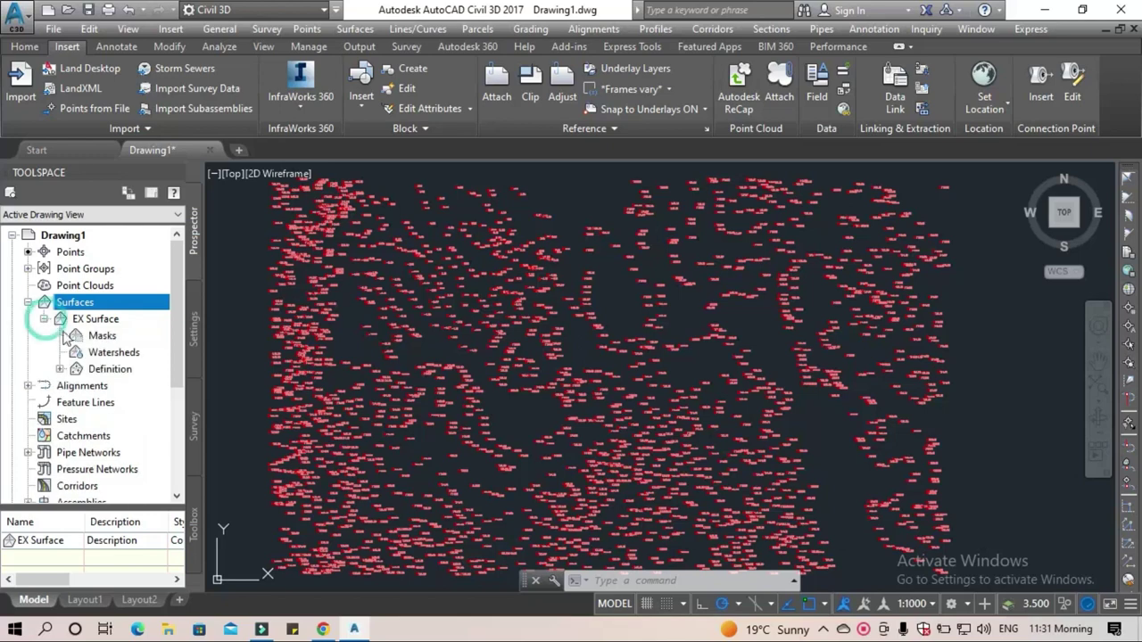
{"action": "left_click", "coordinate": [105, 369]}
{"action": "left_click", "coordinate": [60, 370]}
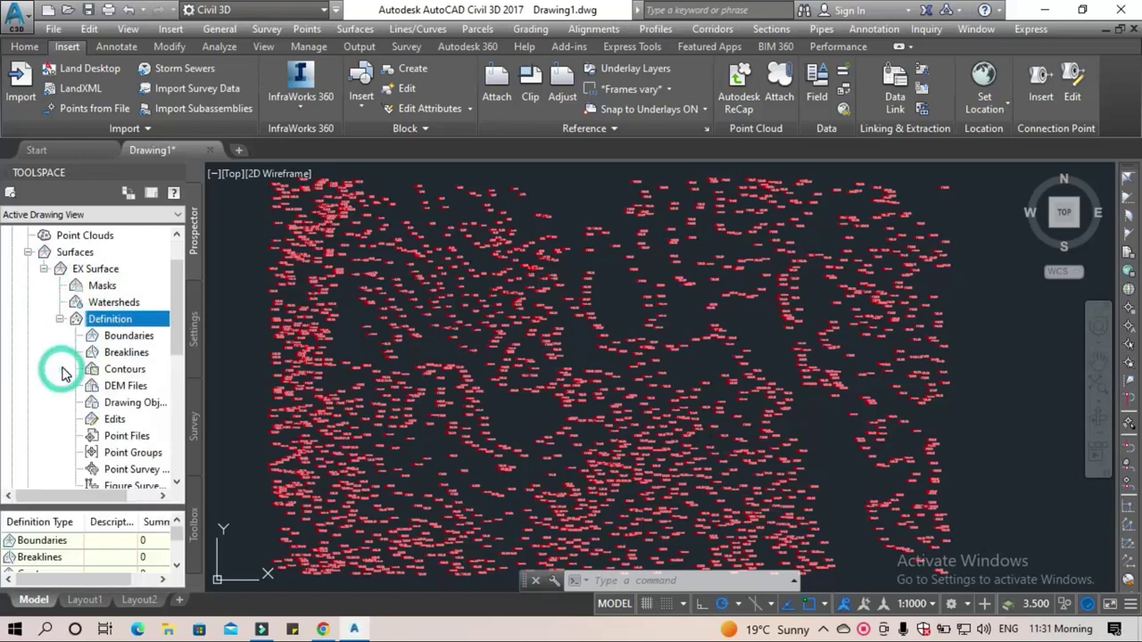
{"action": "scroll", "coordinate": [62, 375], "scroll_direction": "down", "scroll_amount": 1}
Add the EX GROUP point group to the EX Surface definition's Point Groups.
{"action": "right_click", "coordinate": [132, 407]}
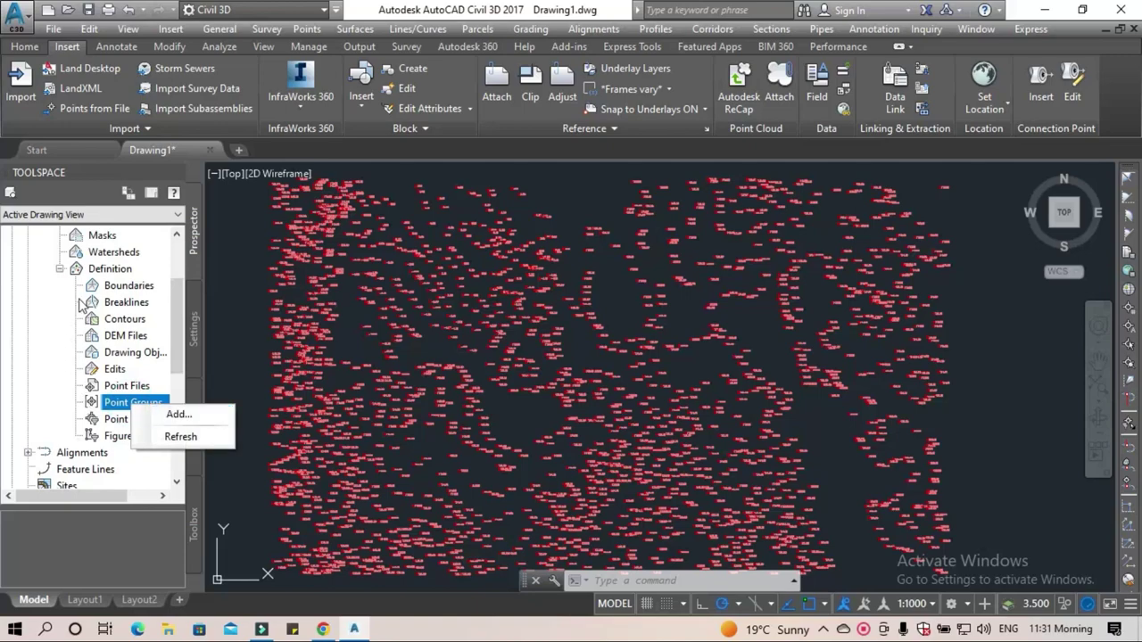
{"action": "left_click", "coordinate": [106, 270]}
{"action": "left_click", "coordinate": [139, 403]}
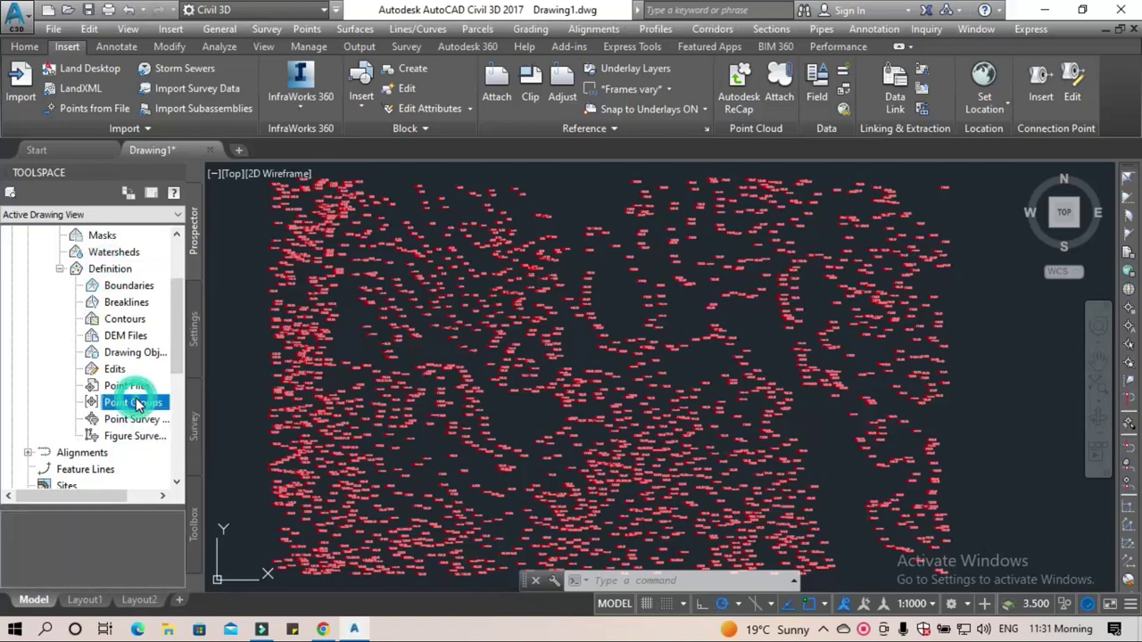
{"action": "right_click", "coordinate": [139, 406]}
{"action": "left_click", "coordinate": [187, 404]}
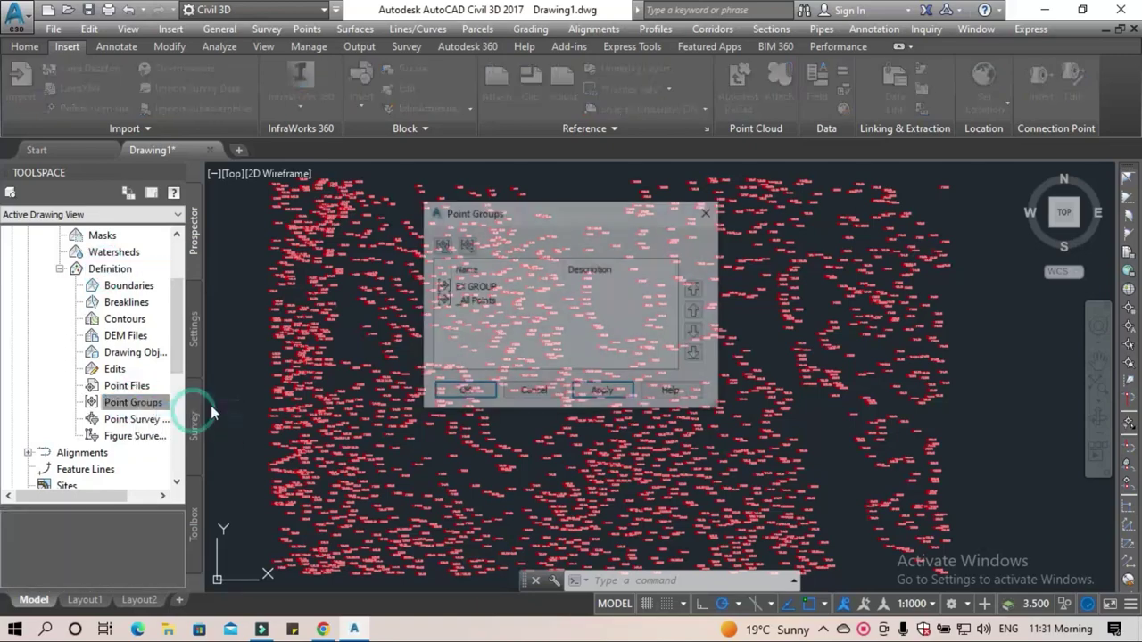
{"action": "left_click", "coordinate": [478, 290]}
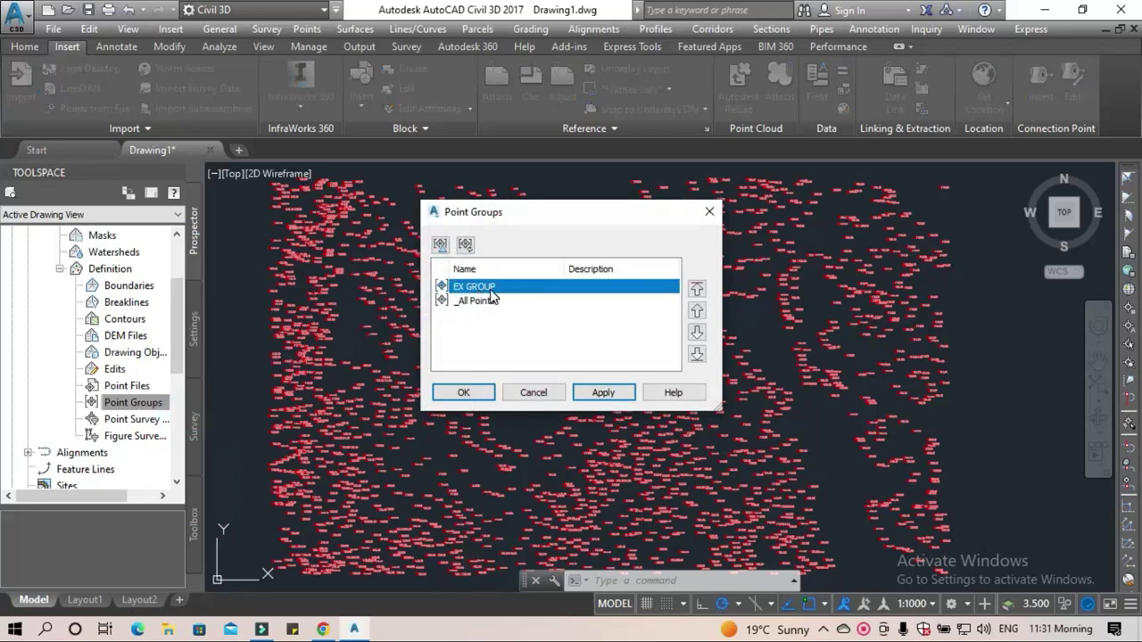
{"action": "left_click", "coordinate": [603, 392]}
Confirm the EX GROUP addition, review the new 2m and 10m contours, and select EX Surface.
{"action": "left_click", "coordinate": [464, 393]}
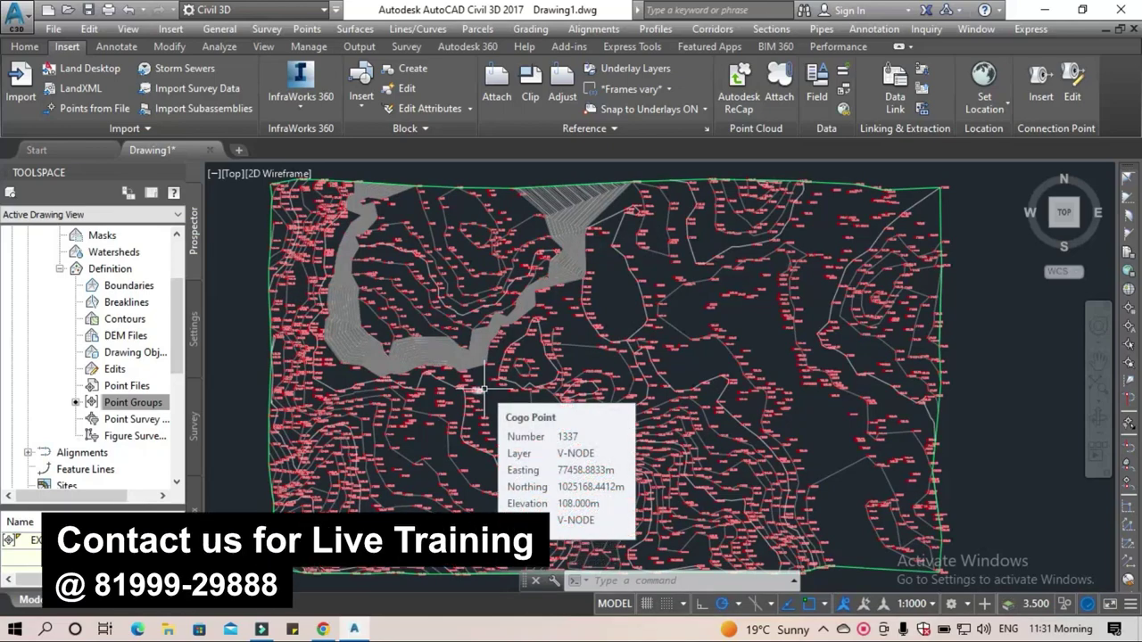
{"action": "scroll", "coordinate": [571, 249], "scroll_direction": "up", "scroll_amount": 3}
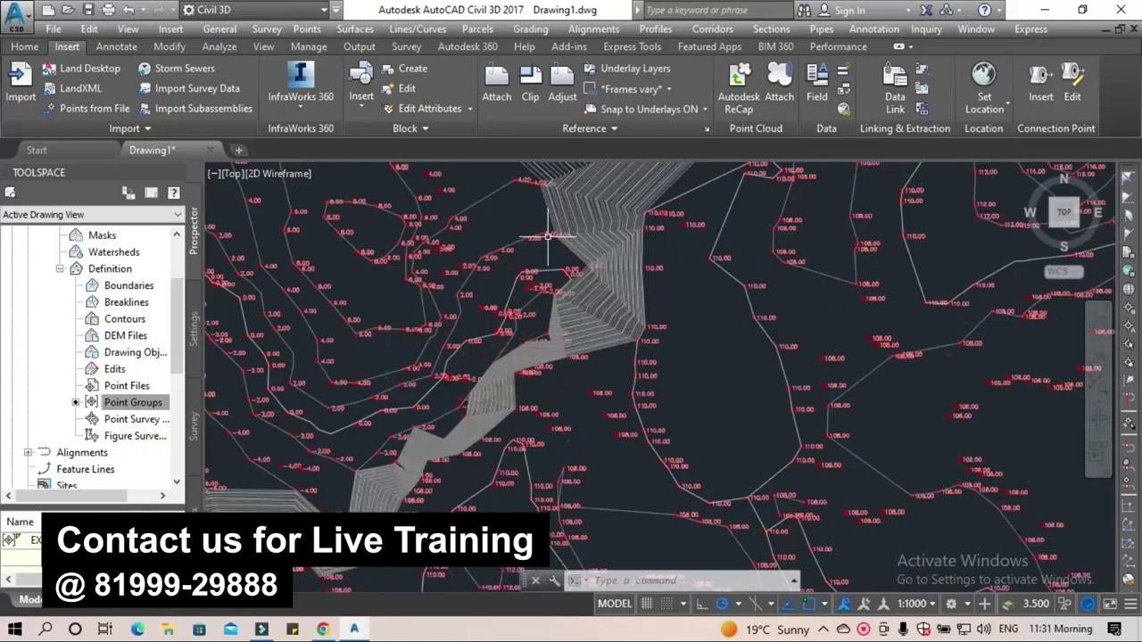
{"action": "scroll", "coordinate": [612, 265], "scroll_direction": "up", "scroll_amount": 3}
{"action": "scroll", "coordinate": [612, 265], "scroll_direction": "up", "scroll_amount": 4}
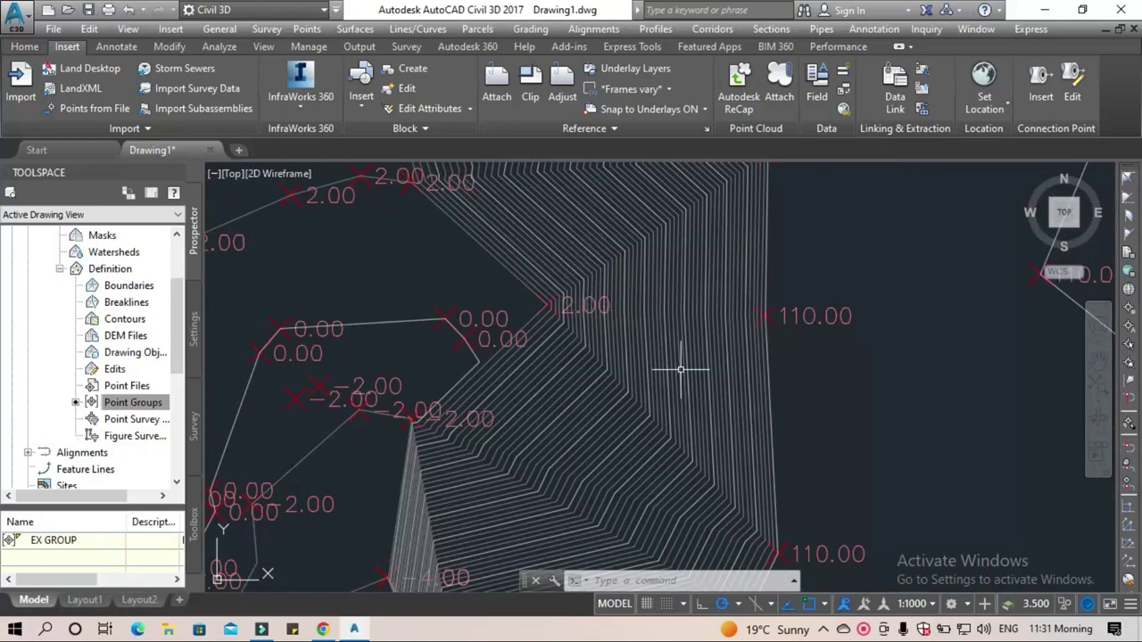
{"action": "scroll", "coordinate": [670, 369], "scroll_direction": "down", "scroll_amount": 5}
{"action": "middle_click_drag", "start_coordinate": [670, 369], "coordinate": [578, 338]}
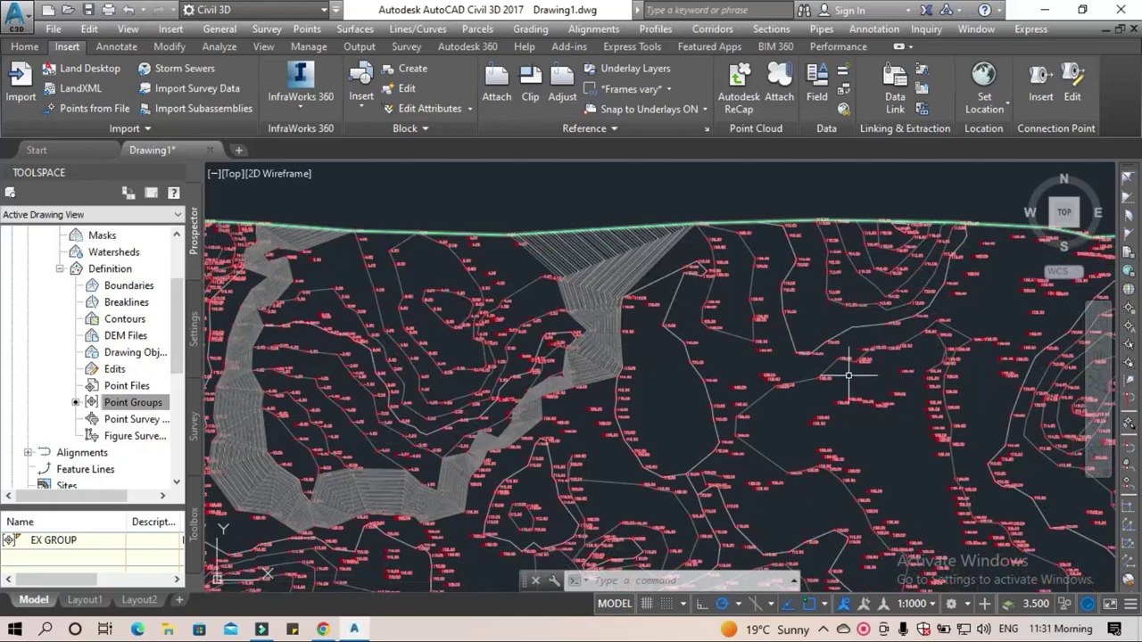
{"action": "middle_click_drag", "start_coordinate": [496, 349], "coordinate": [518, 261]}
{"action": "scroll", "coordinate": [505, 317], "scroll_direction": "down", "scroll_amount": 3}
{"action": "scroll", "coordinate": [515, 294], "scroll_direction": "down", "scroll_amount": 1}
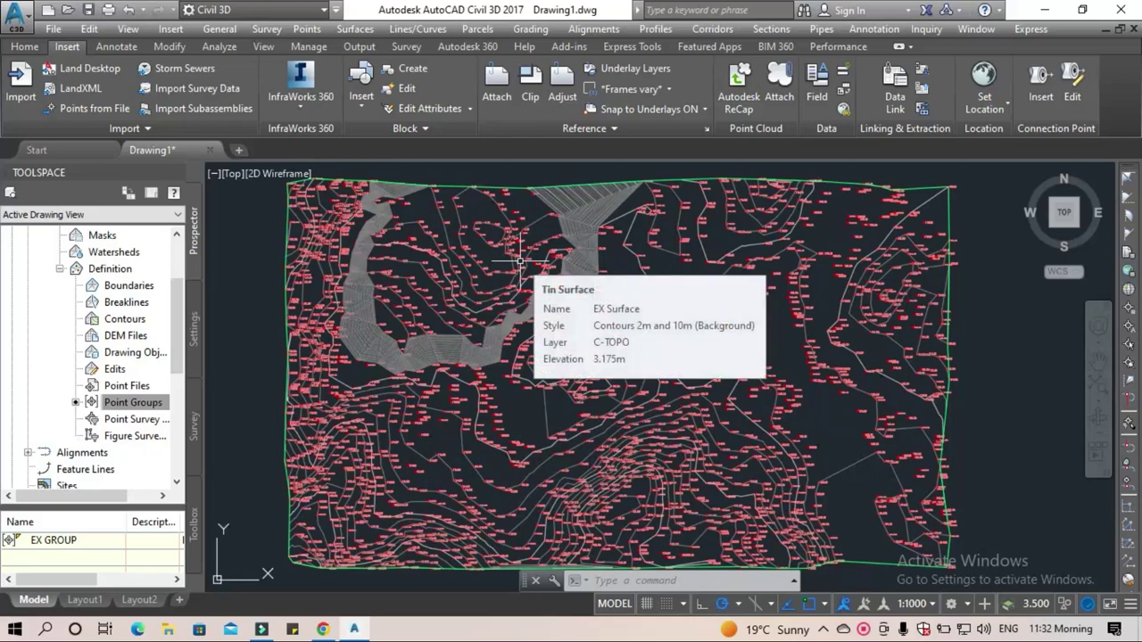
{"action": "left_click", "coordinate": [62, 269]}
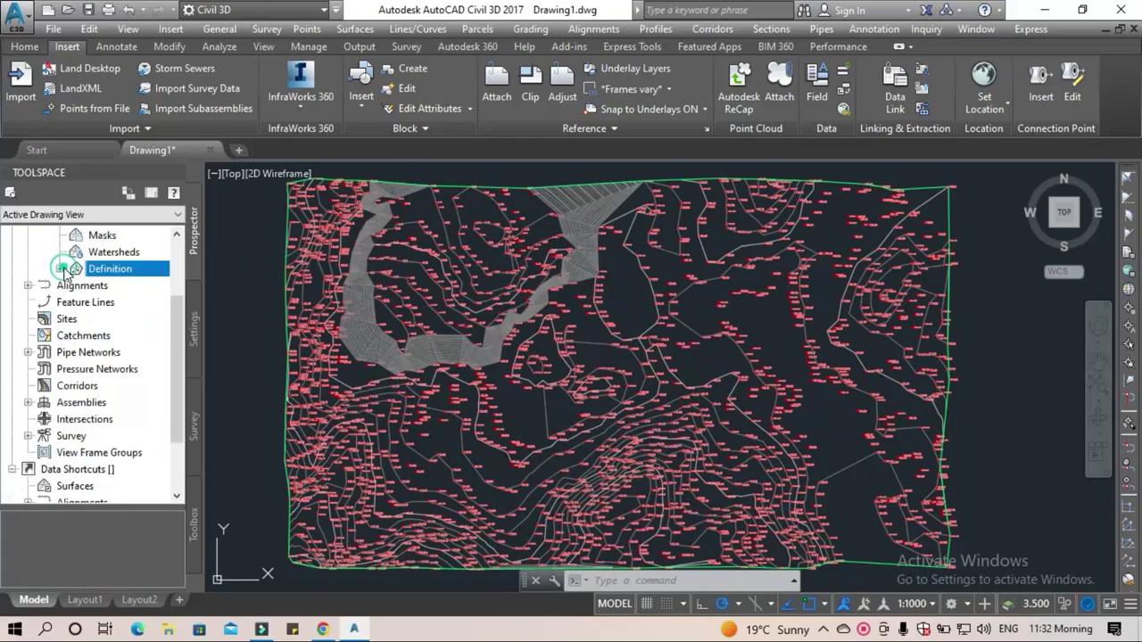
{"action": "left_click", "coordinate": [283, 263]}
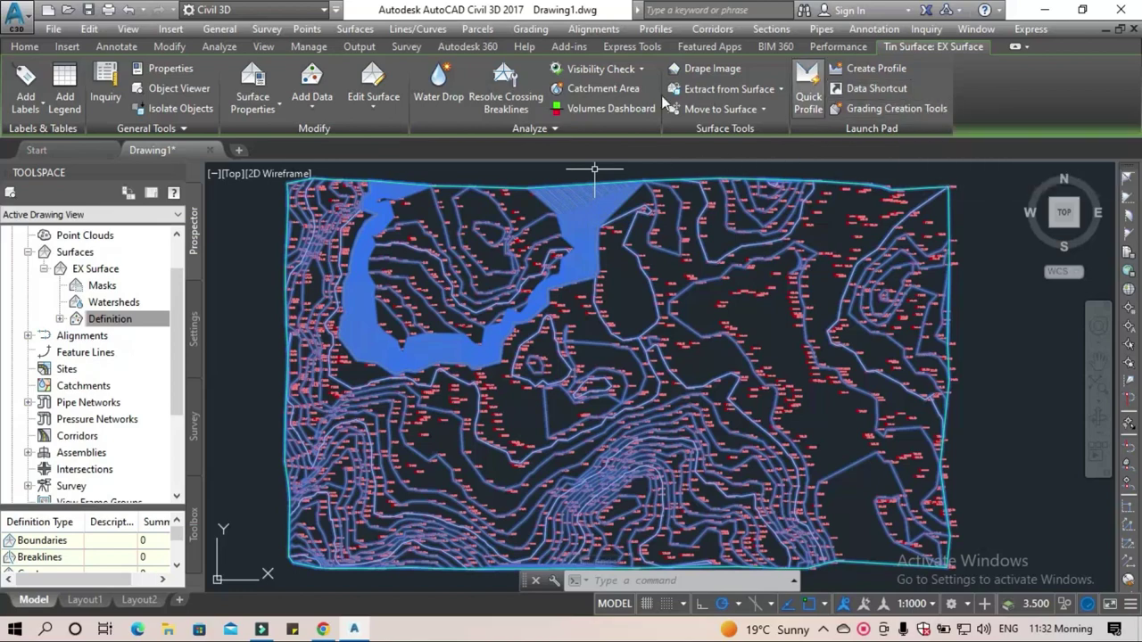
Change the EX Surface style to Contours 1m and 5m (Background), then clear the selection.
{"action": "left_click", "coordinate": [264, 113]}
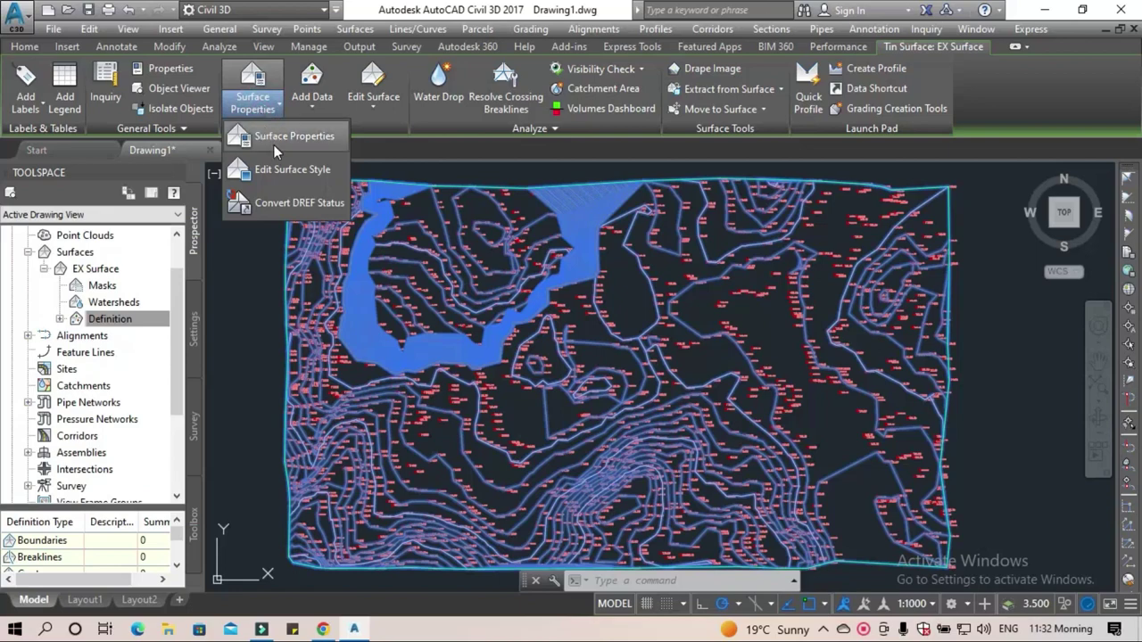
{"action": "left_click", "coordinate": [273, 146]}
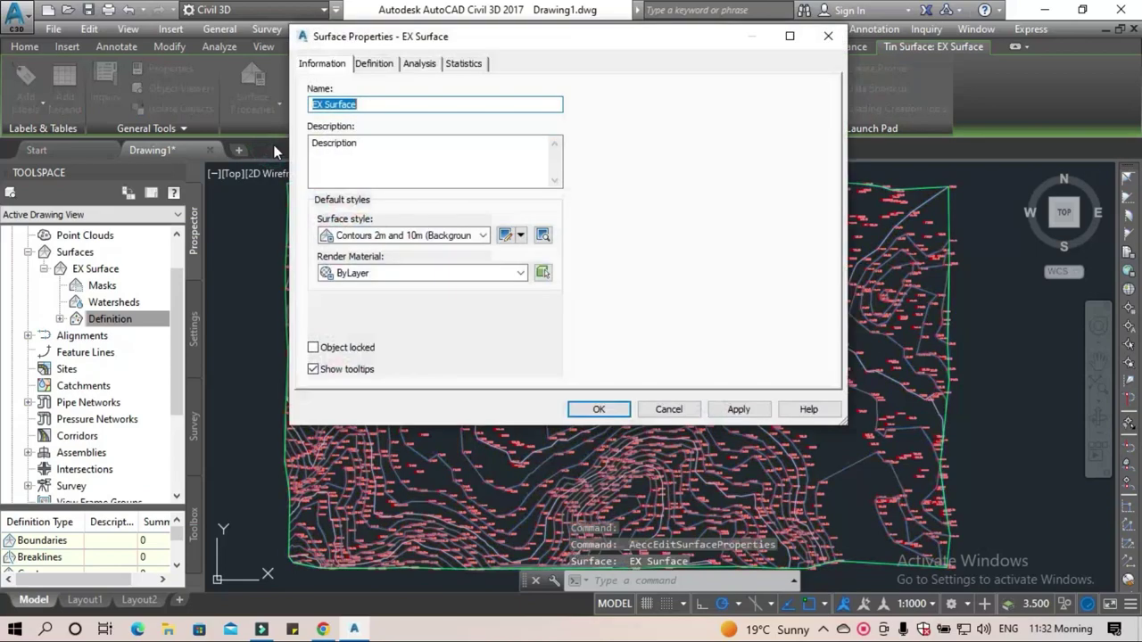
{"action": "left_click", "coordinate": [481, 235]}
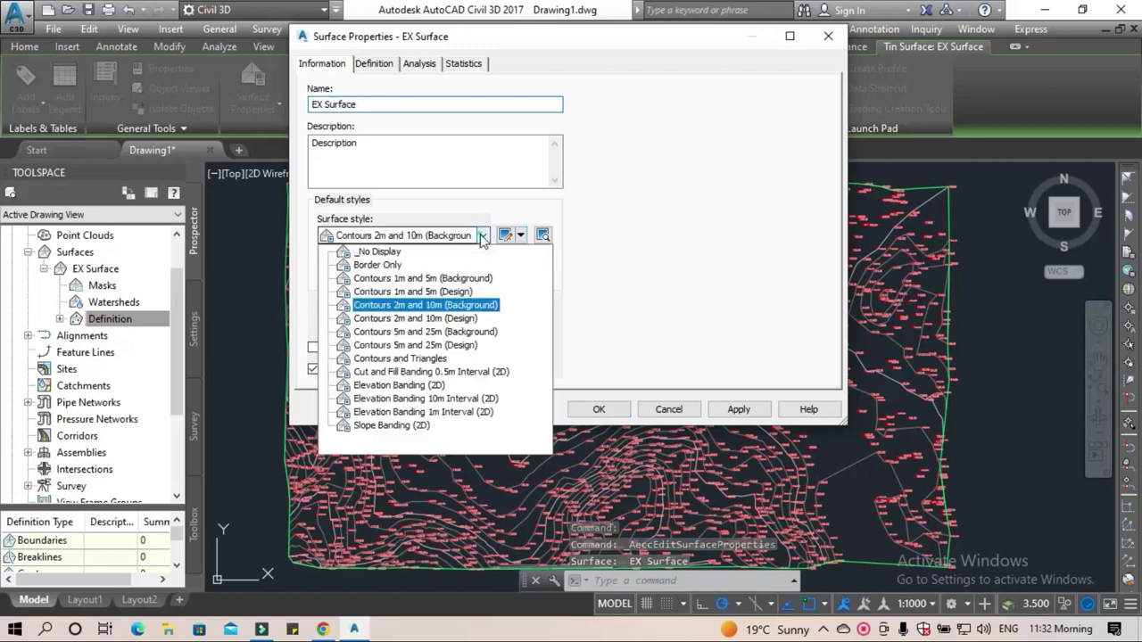
{"action": "left_click", "coordinate": [459, 279]}
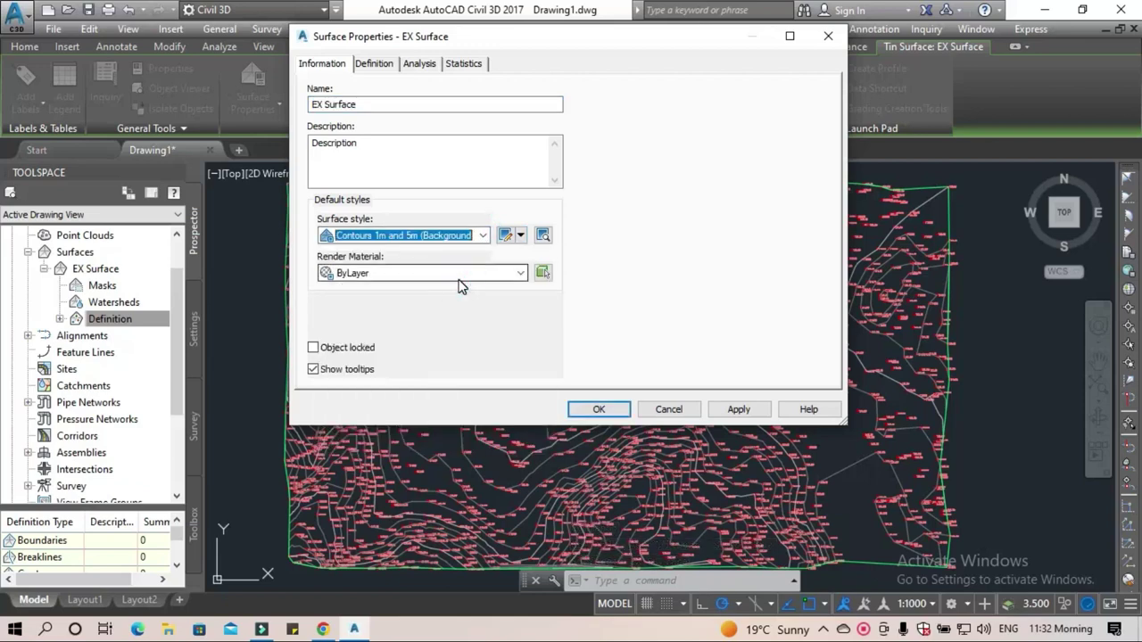
{"action": "left_click", "coordinate": [739, 411]}
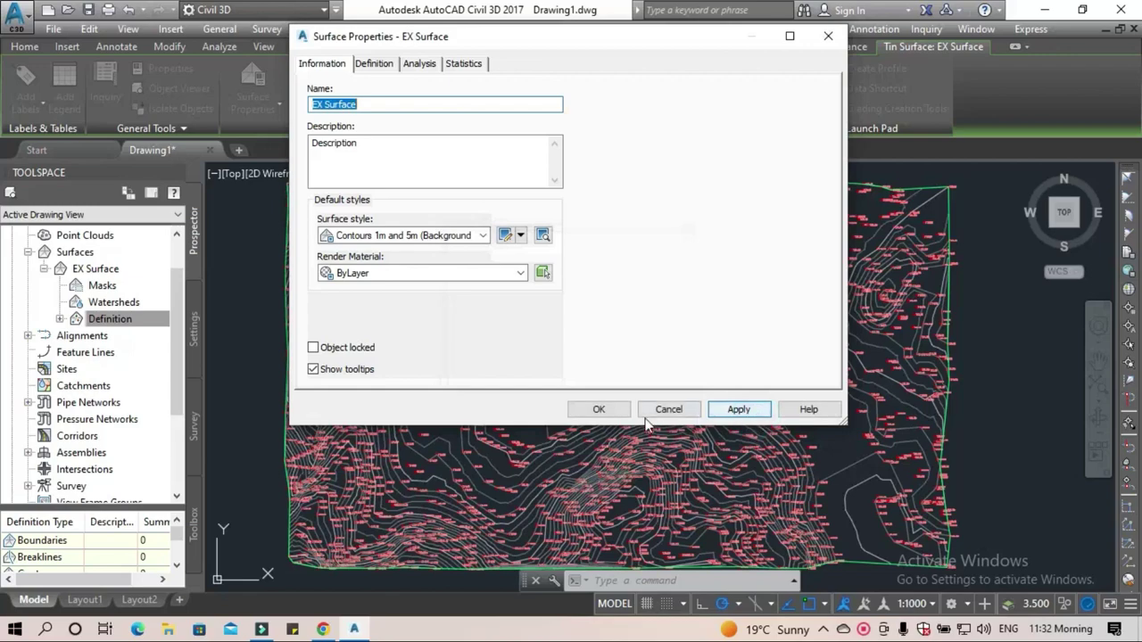
{"action": "left_click", "coordinate": [599, 410]}
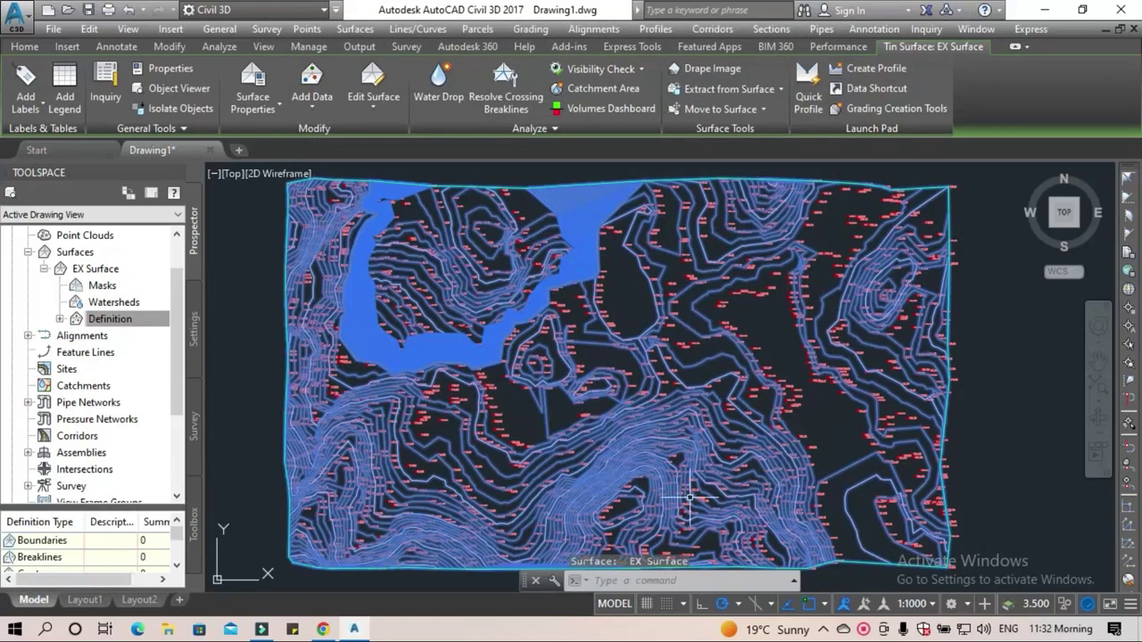
{"action": "mouse_move", "coordinate": [635, 417]}
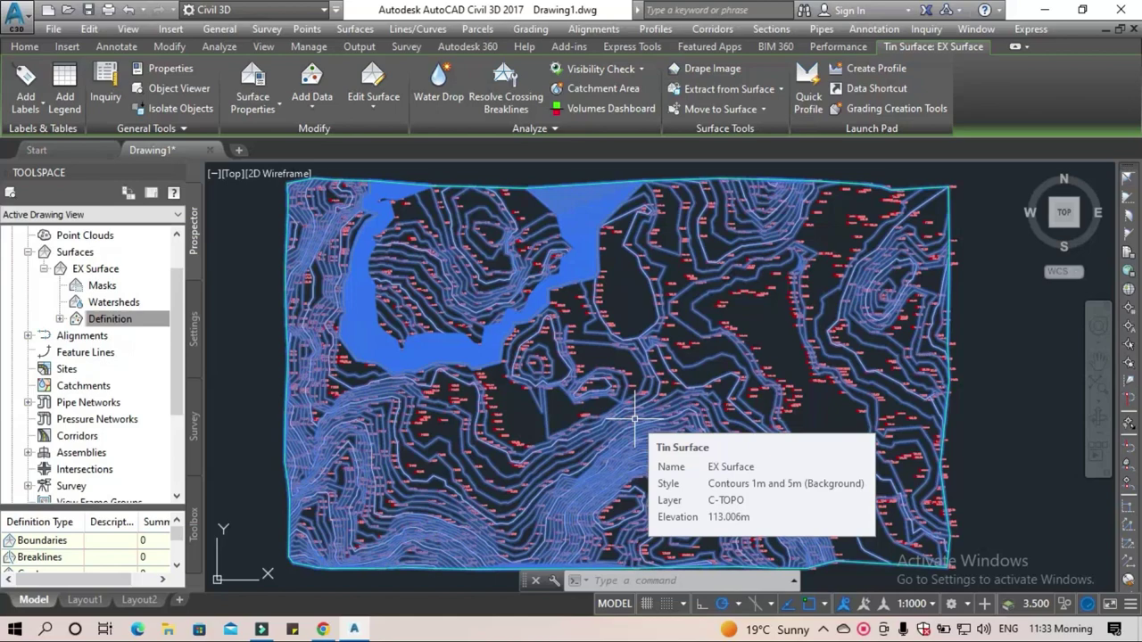
{"action": "key", "text": "Escape"}
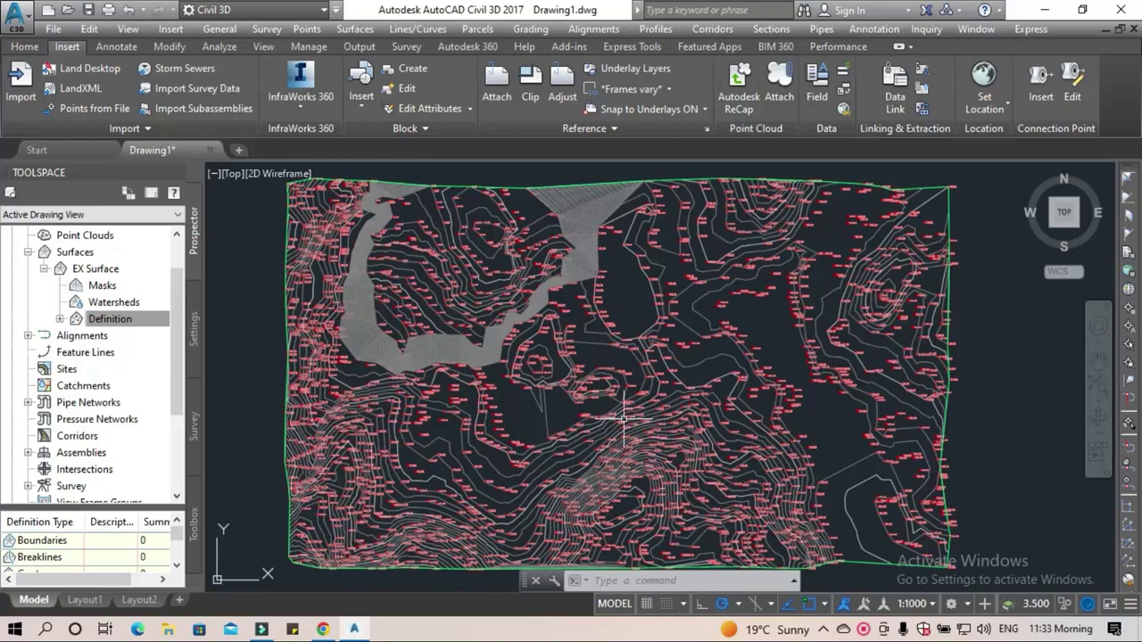
{"action": "left_click", "coordinate": [33, 50]}
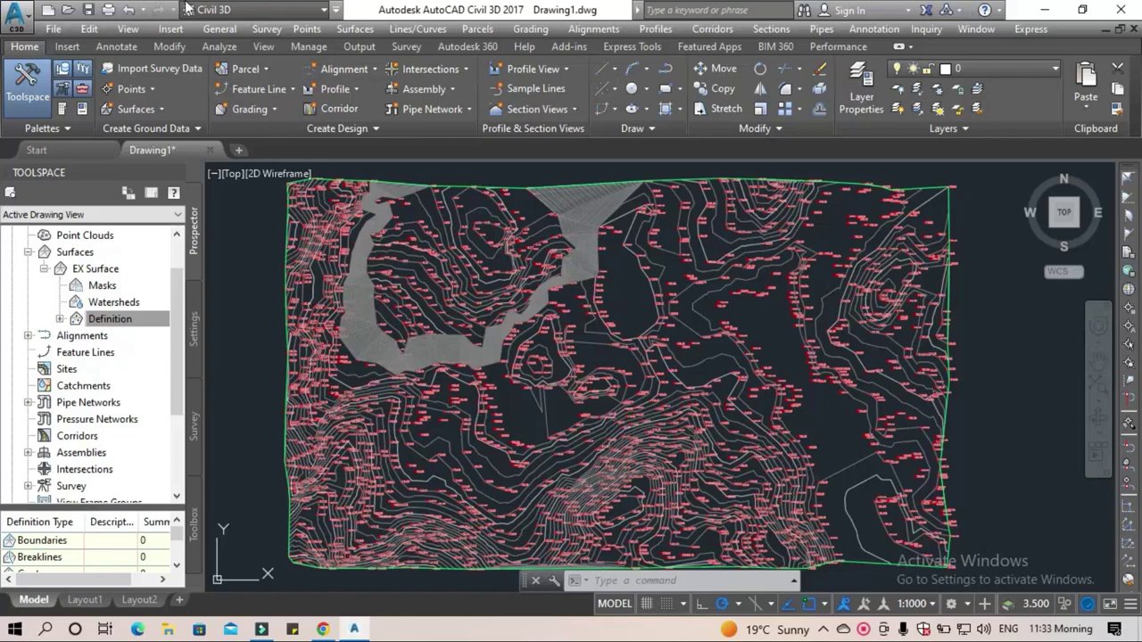
Create a Centerline alignment named WESTERN MARG after reviewing its design criteria.
{"action": "left_click", "coordinate": [364, 75]}
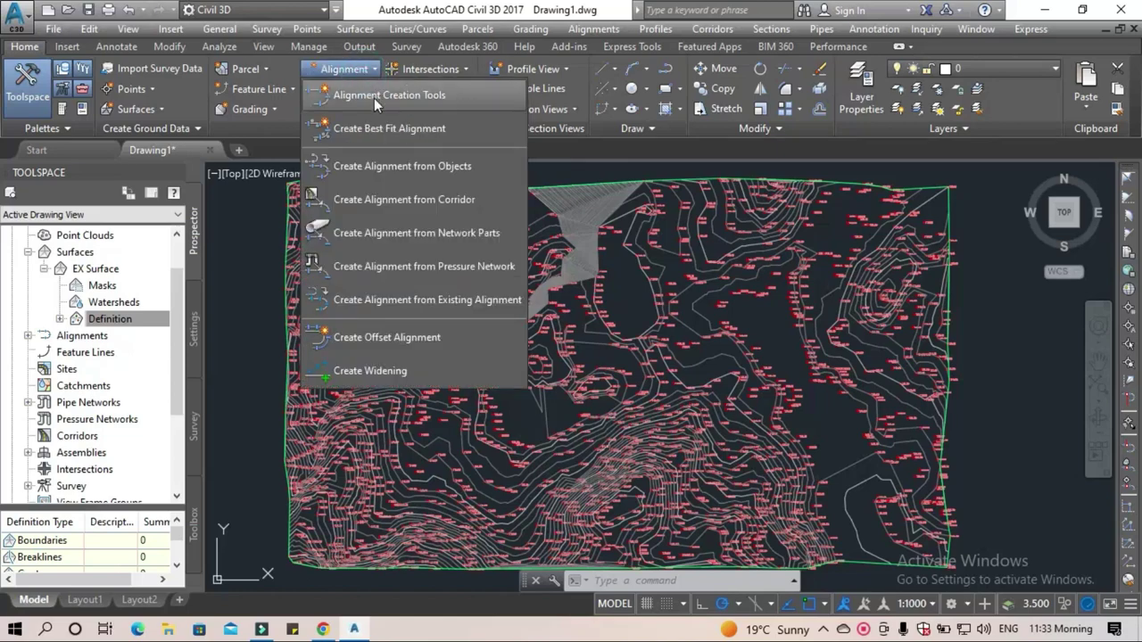
{"action": "left_click", "coordinate": [374, 99]}
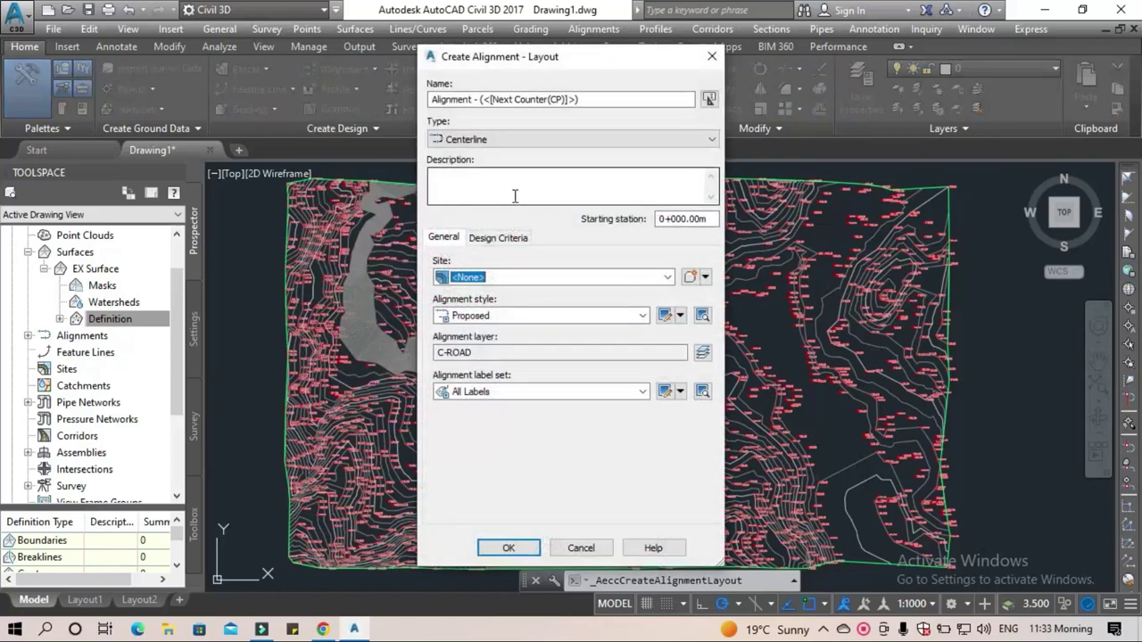
{"action": "left_click_drag", "start_coordinate": [591, 99], "coordinate": [479, 97]}
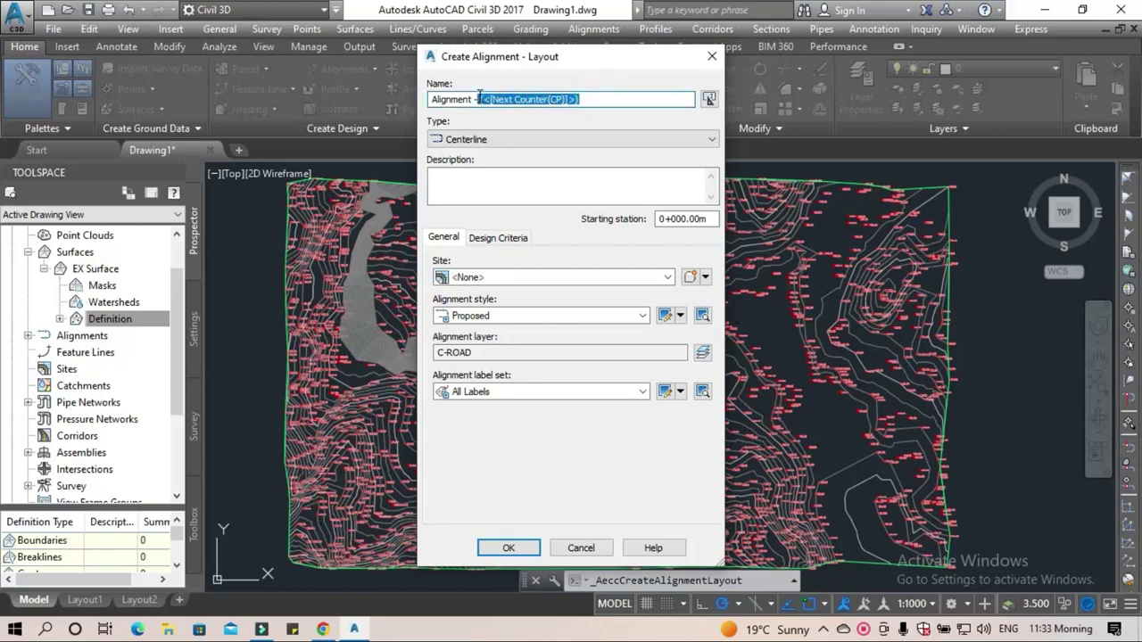
{"action": "key", "text": "BackSpace"}
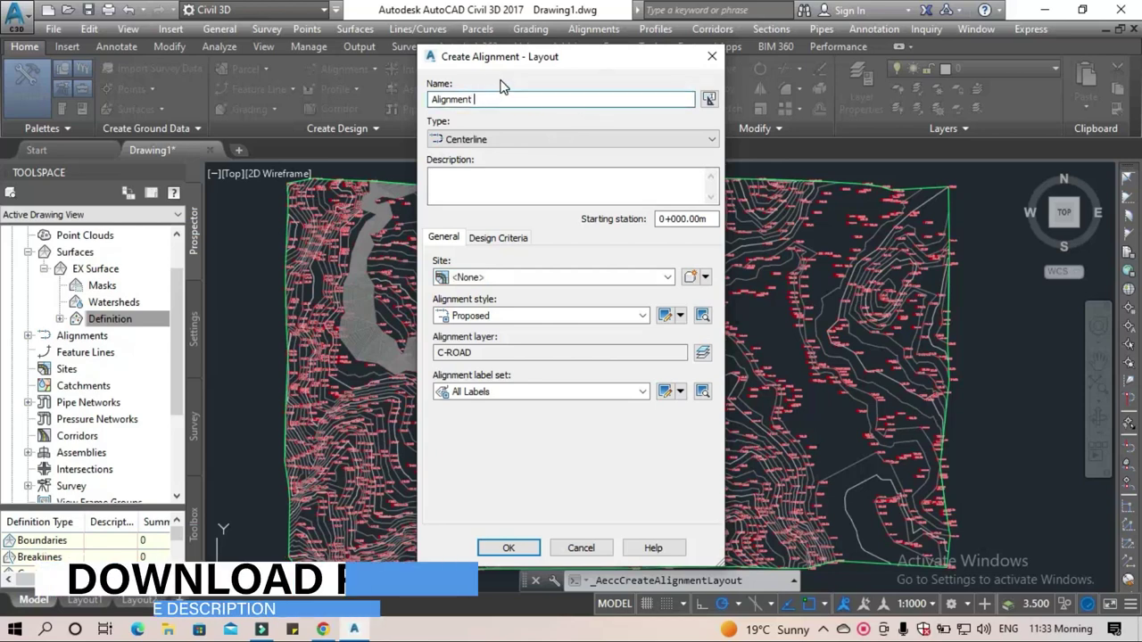
{"action": "key", "text": "BackSpace"}
{"action": "key", "text": "BackSpace"}
{"action": "key", "text": "BackSpace"}
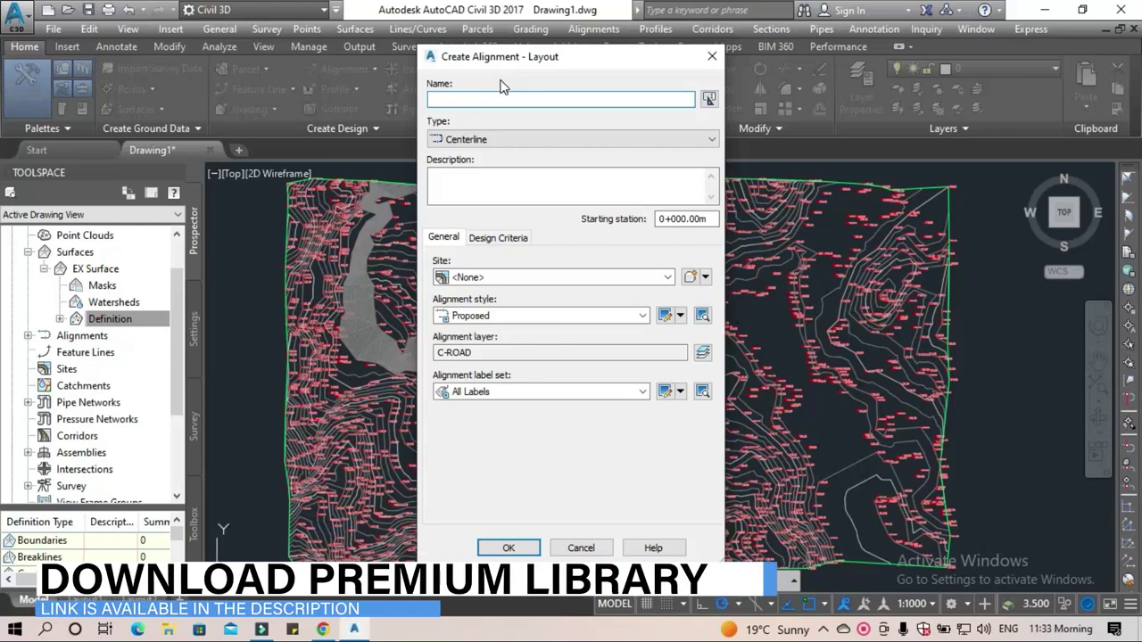
{"action": "type", "text": "WESTER"}
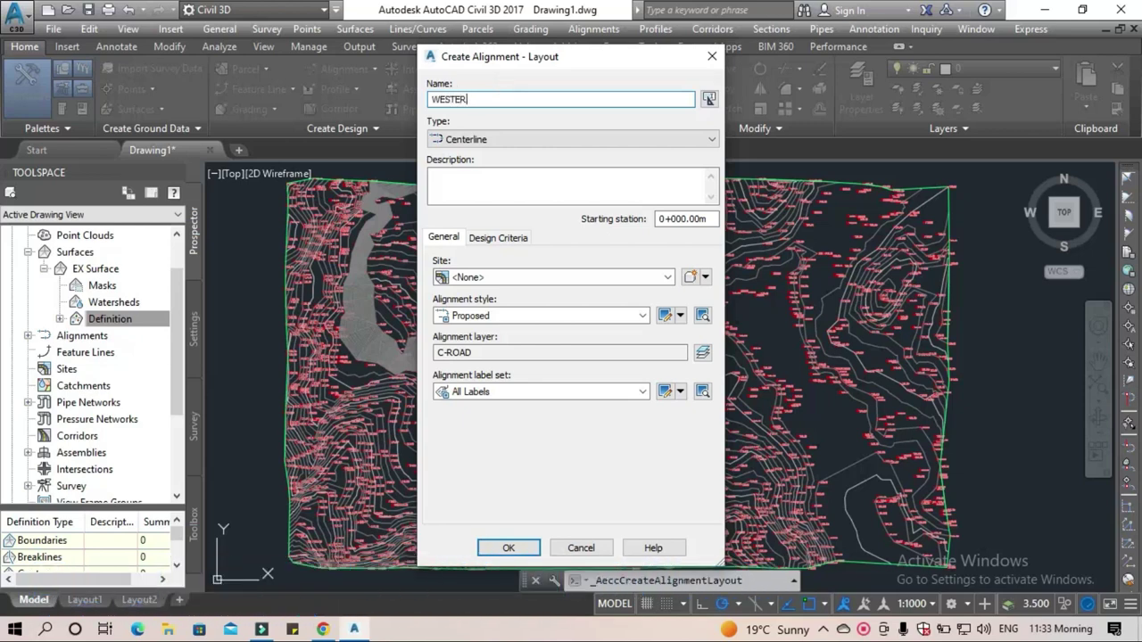
{"action": "type", "text": "N MA"}
{"action": "type", "text": "RG"}
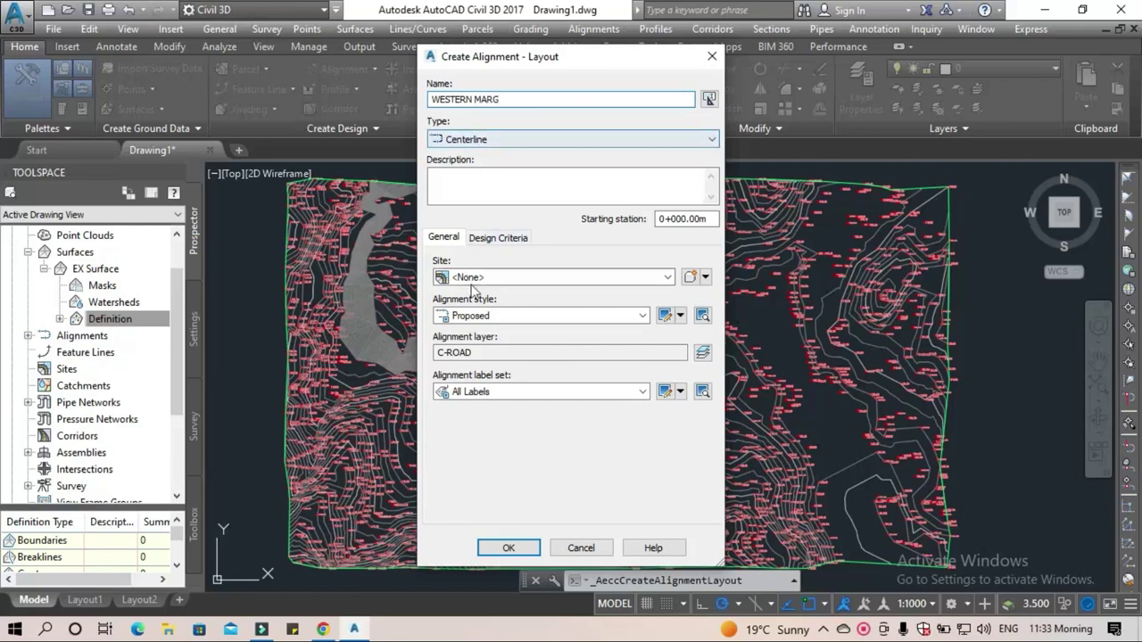
{"action": "left_click", "coordinate": [634, 140]}
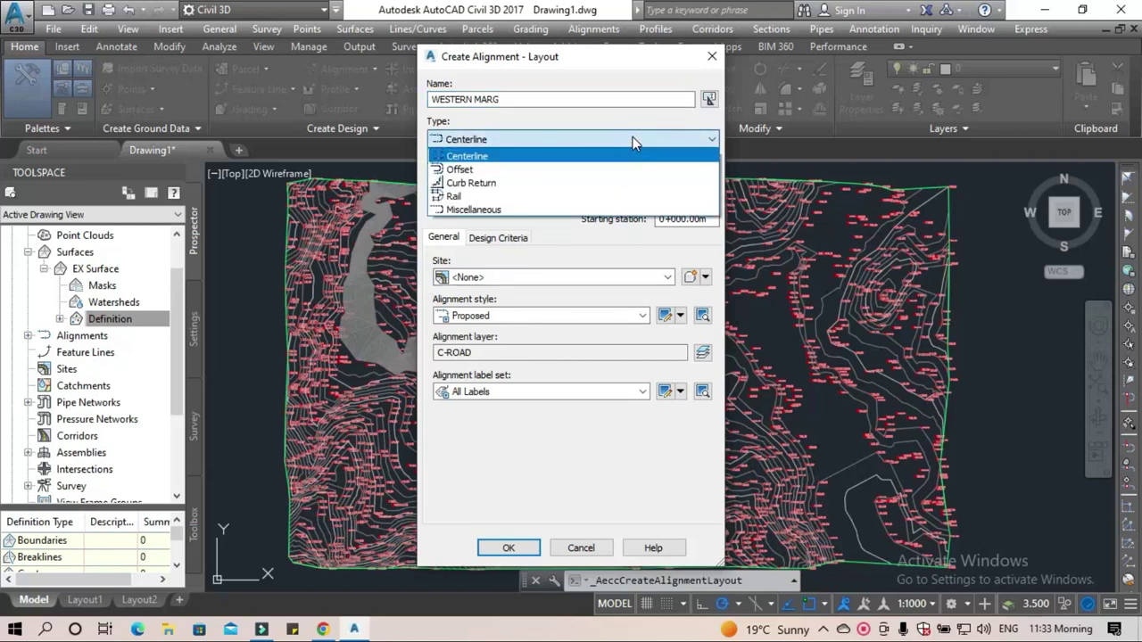
{"action": "left_click", "coordinate": [632, 140]}
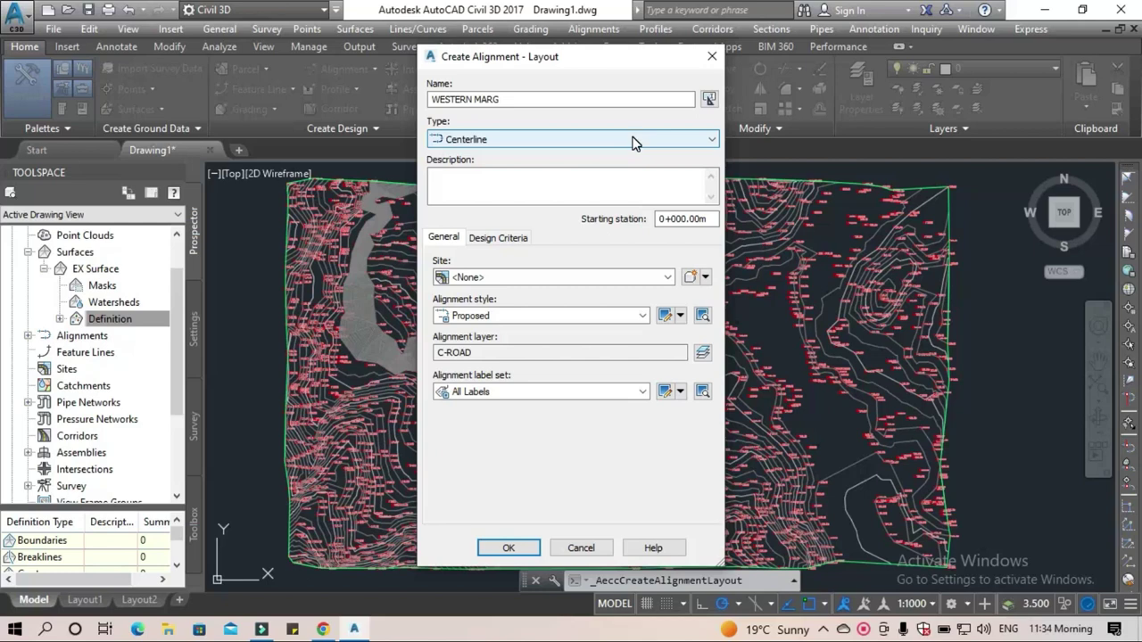
{"action": "left_click", "coordinate": [522, 245]}
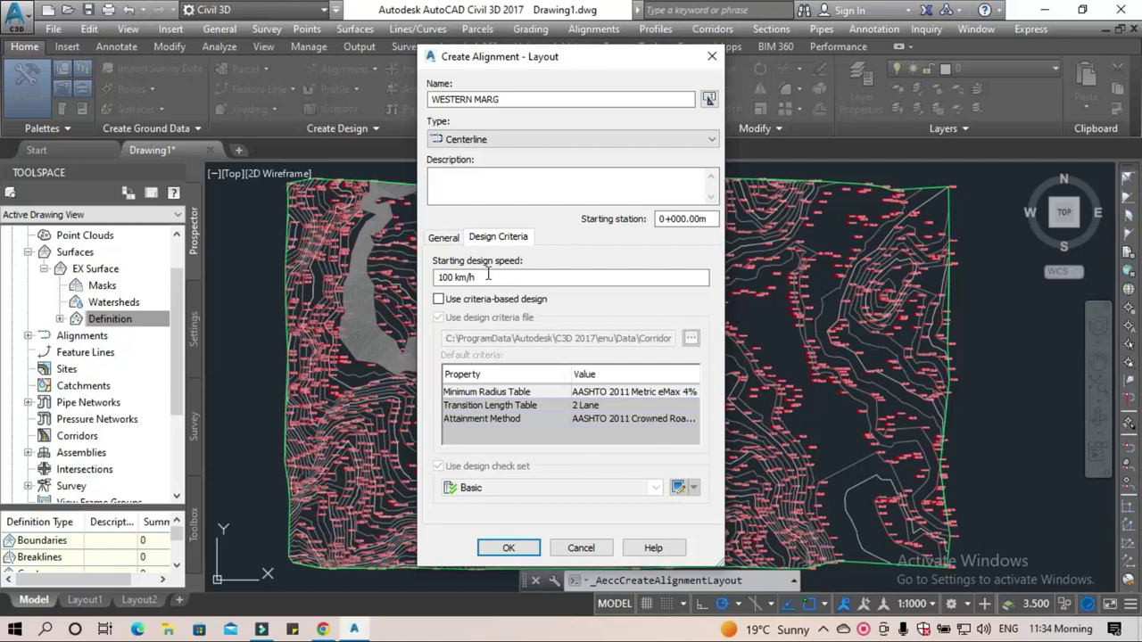
{"action": "left_click", "coordinate": [451, 241]}
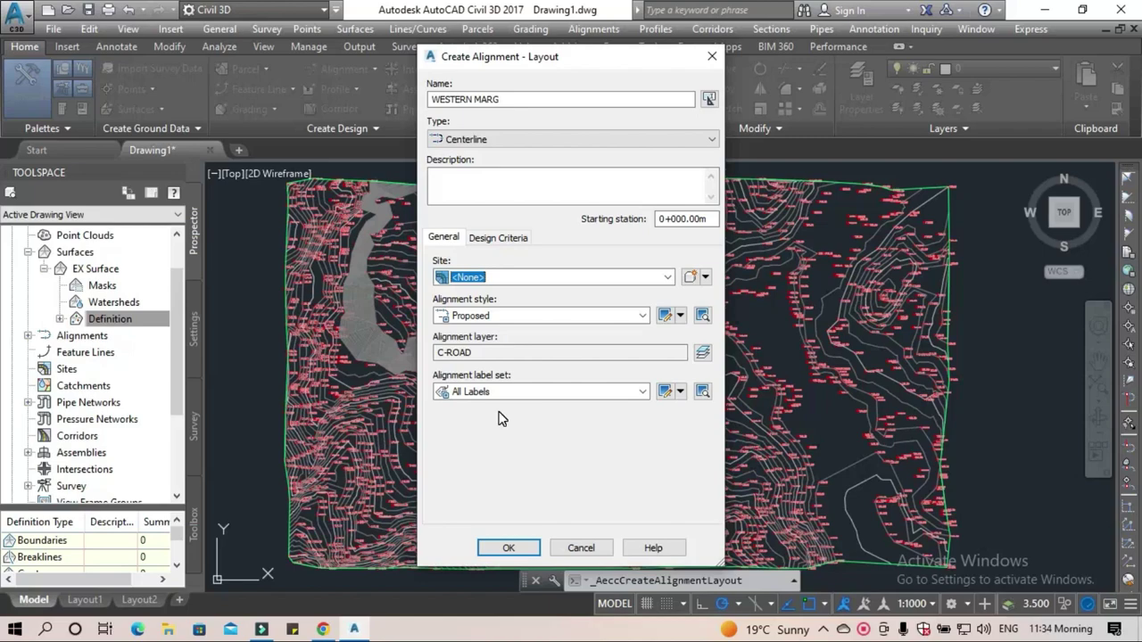
{"action": "left_click", "coordinate": [508, 548]}
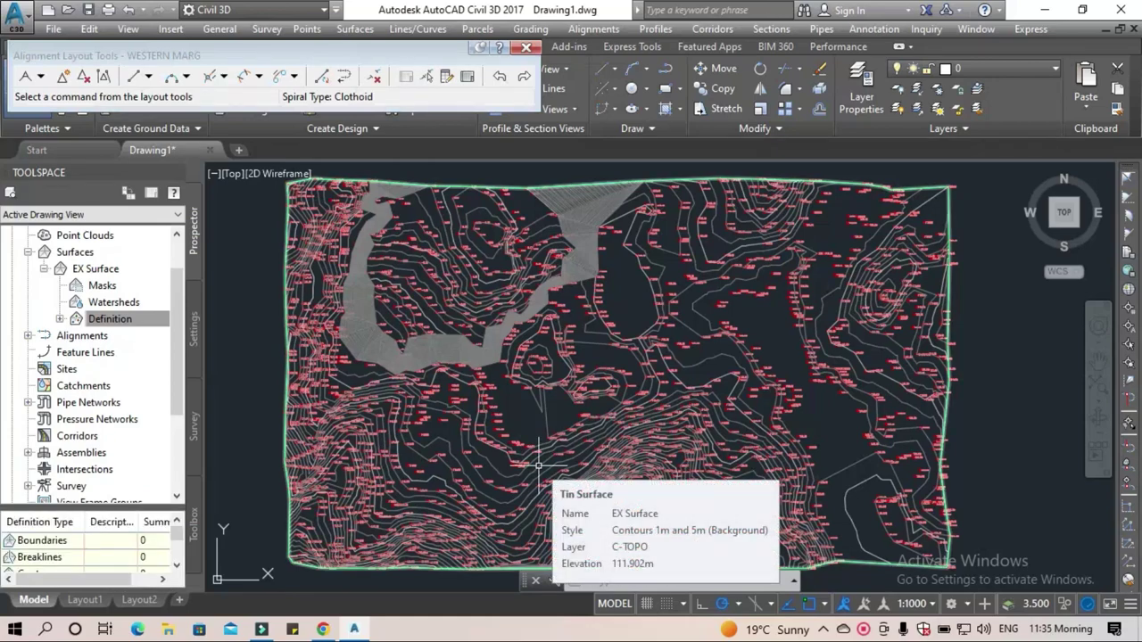
Lay out WESTERN MARG as curved tangents from the left edge, via the centre, to the lower right.
{"action": "left_click", "coordinate": [40, 75]}
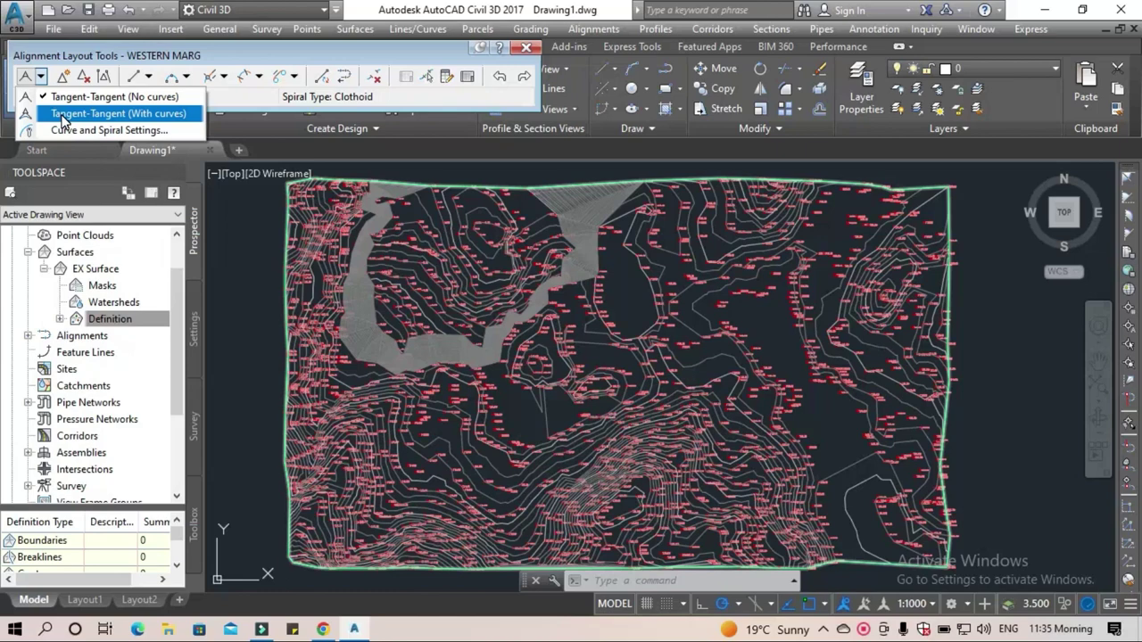
{"action": "left_click", "coordinate": [63, 115]}
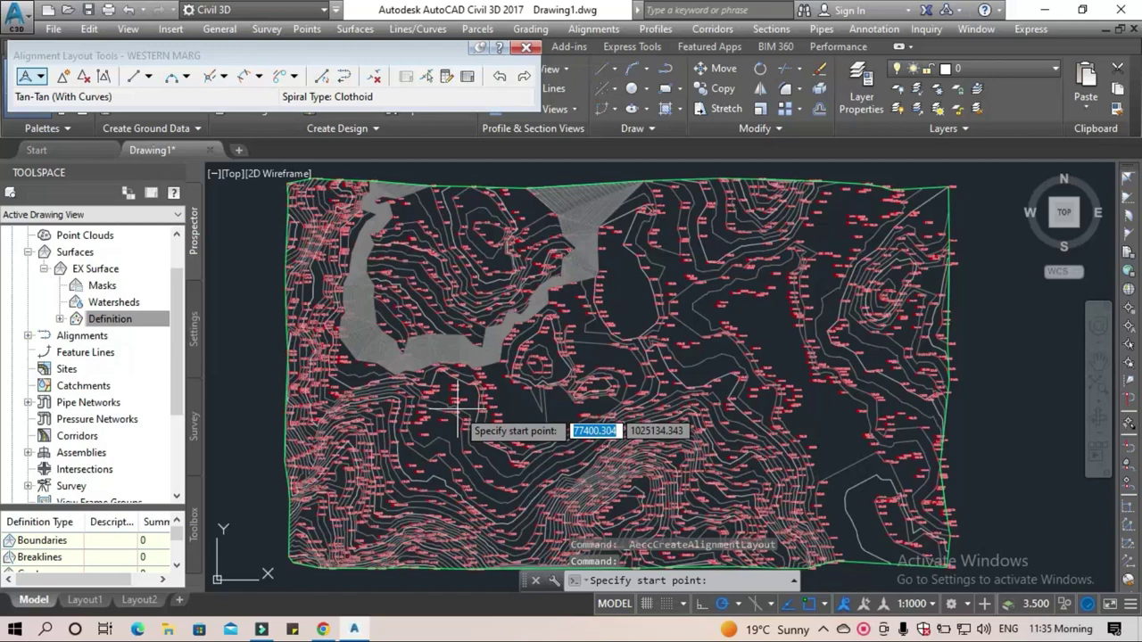
{"action": "left_click", "coordinate": [348, 455]}
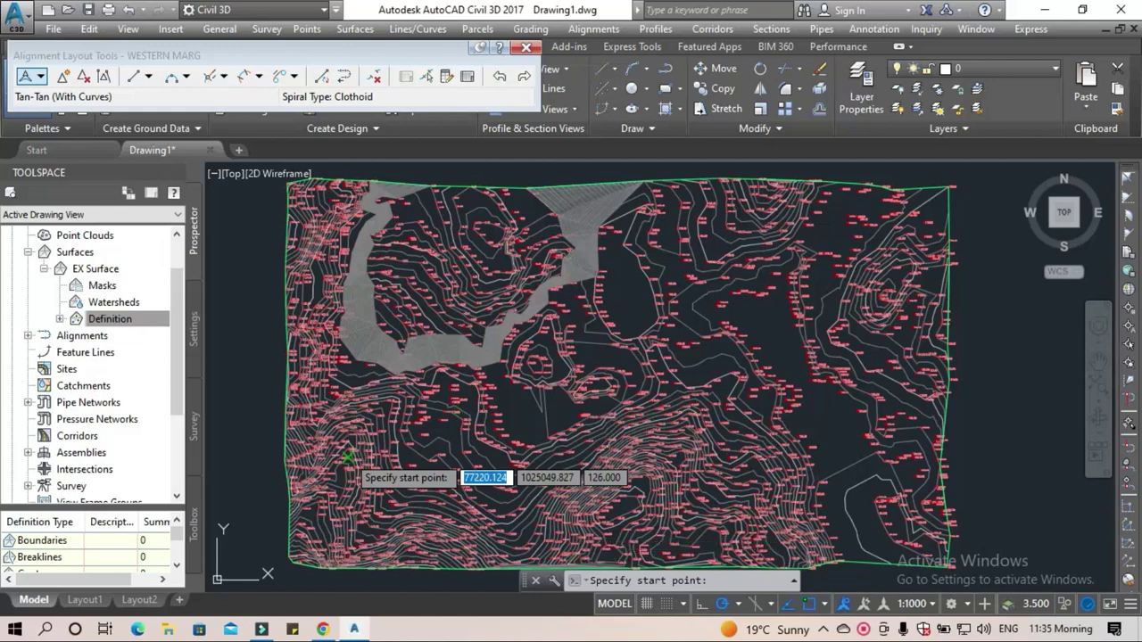
{"action": "left_click", "coordinate": [348, 457]}
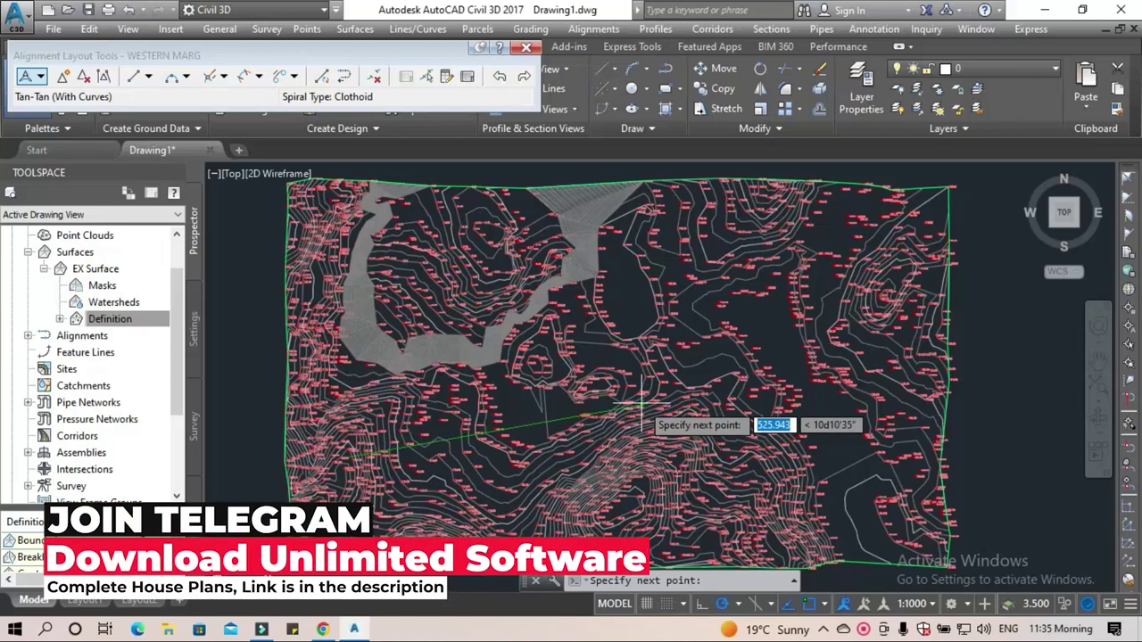
{"action": "left_click", "coordinate": [642, 380]}
{"action": "key", "text": "Return"}
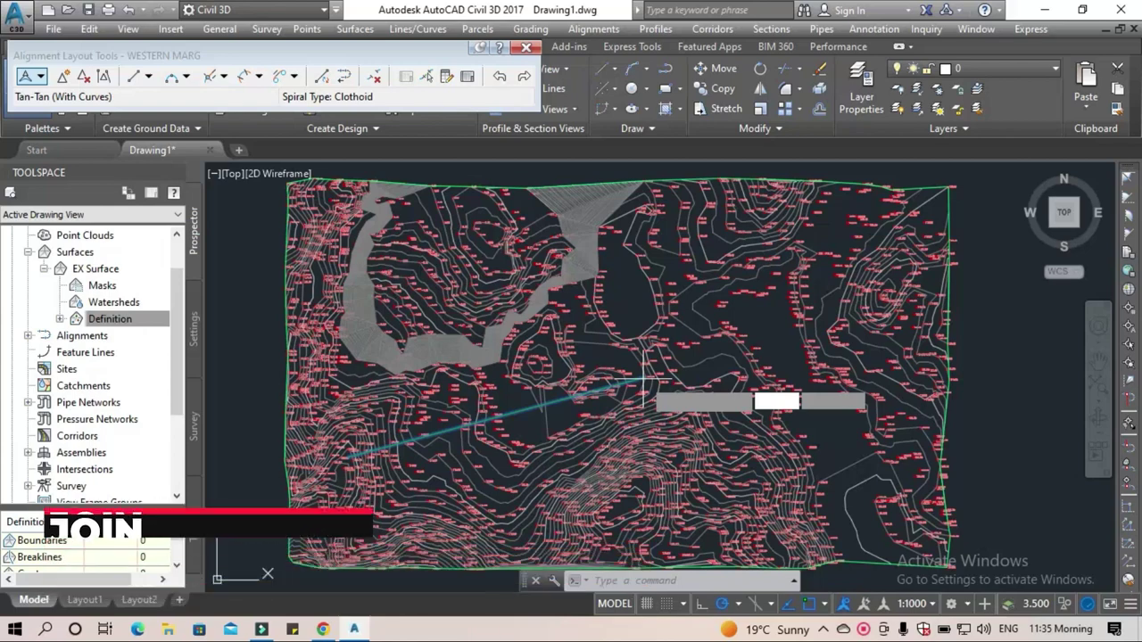
{"action": "left_click", "coordinate": [642, 381]}
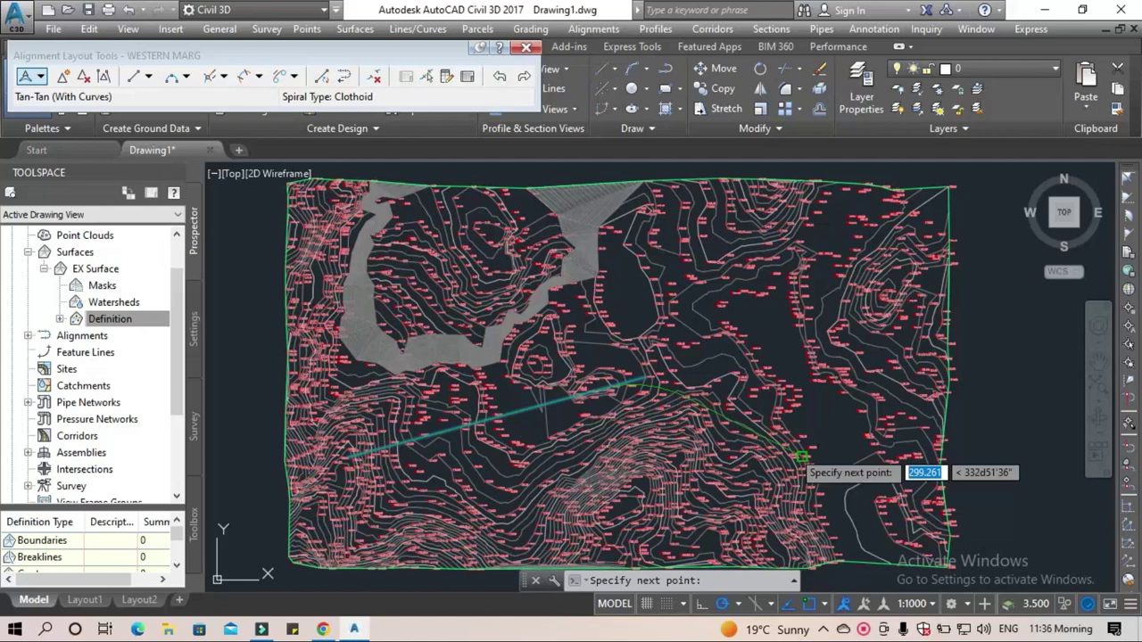
{"action": "left_click", "coordinate": [796, 454]}
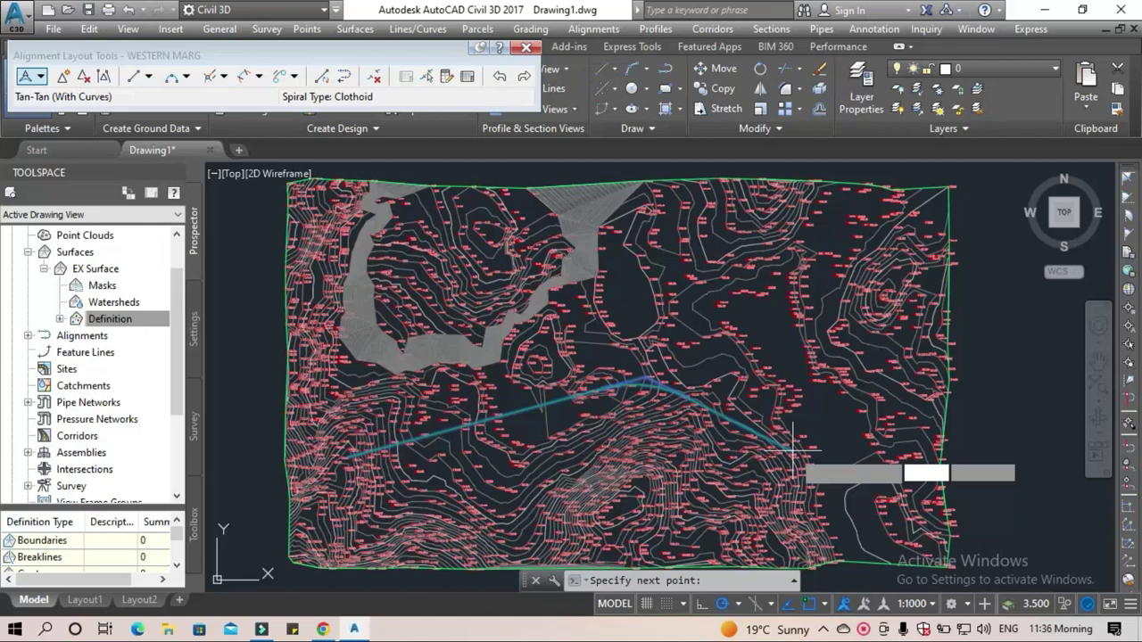
{"action": "key", "text": "Return"}
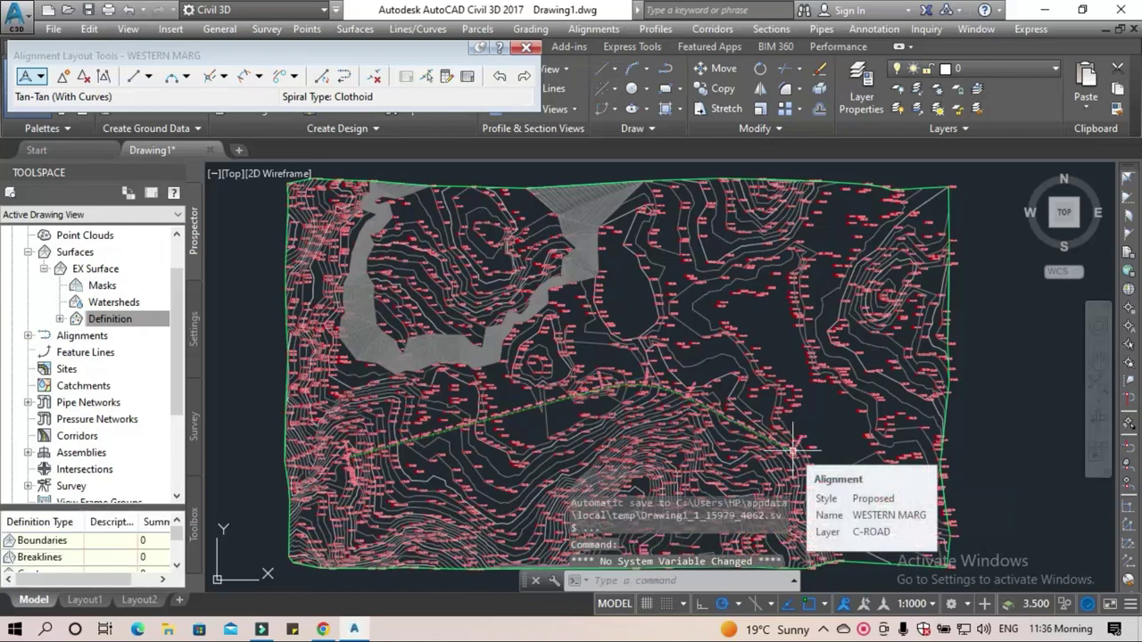
{"action": "scroll", "coordinate": [792, 450], "scroll_direction": "up", "scroll_amount": 3}
{"action": "scroll", "coordinate": [794, 452], "scroll_direction": "up", "scroll_amount": 3}
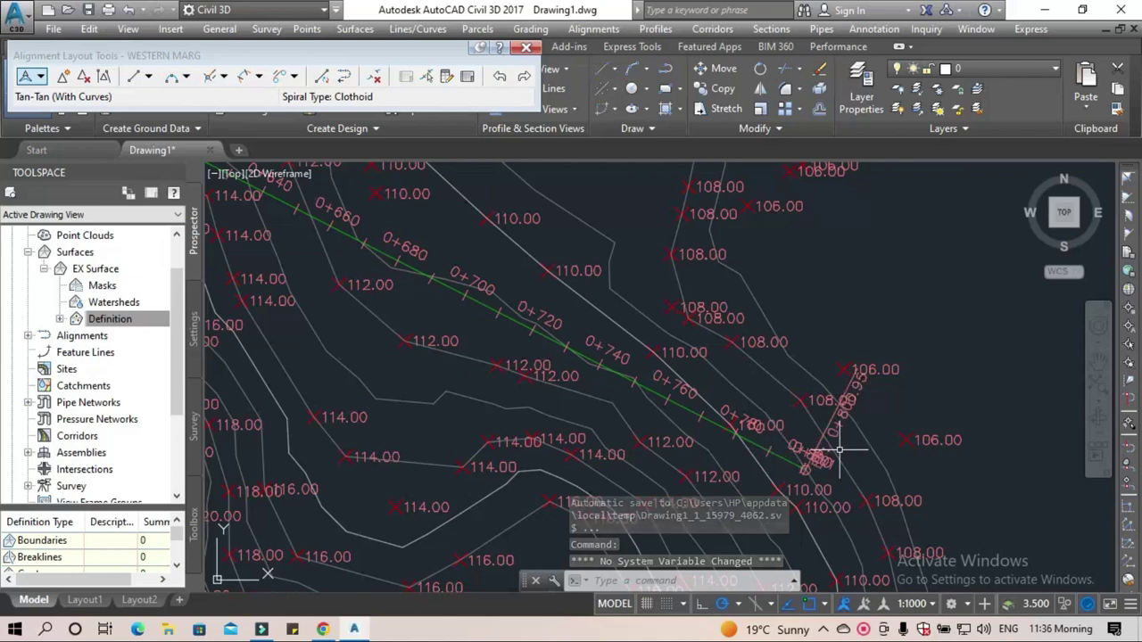
{"action": "scroll", "coordinate": [839, 451], "scroll_direction": "up", "scroll_amount": 1}
{"action": "scroll", "coordinate": [836, 454], "scroll_direction": "up", "scroll_amount": 1}
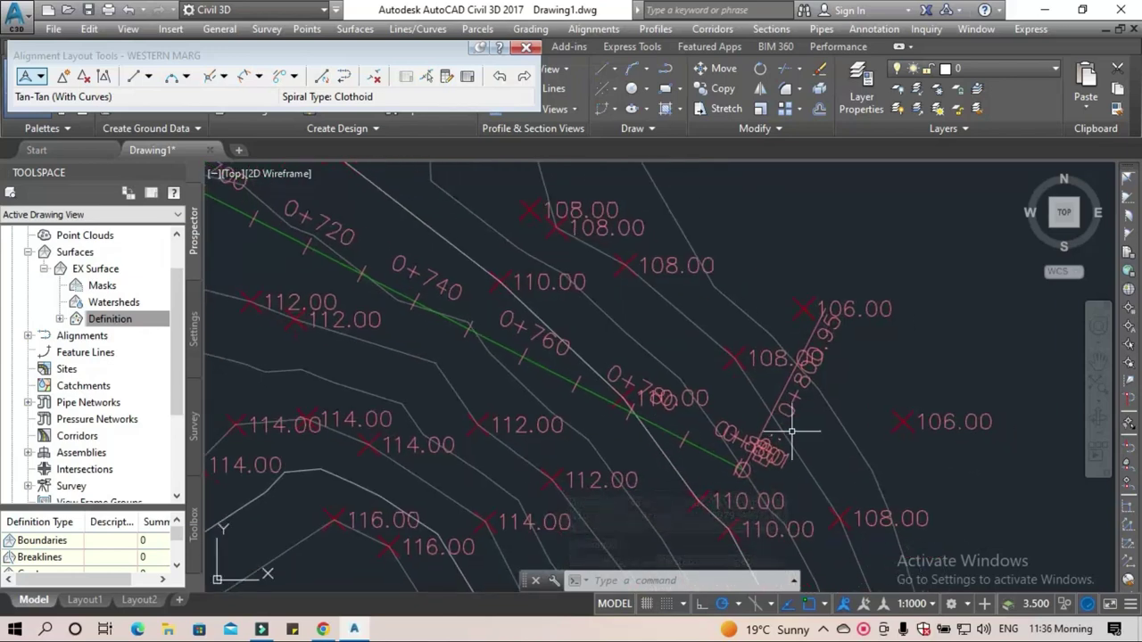
{"action": "left_click", "coordinate": [745, 465]}
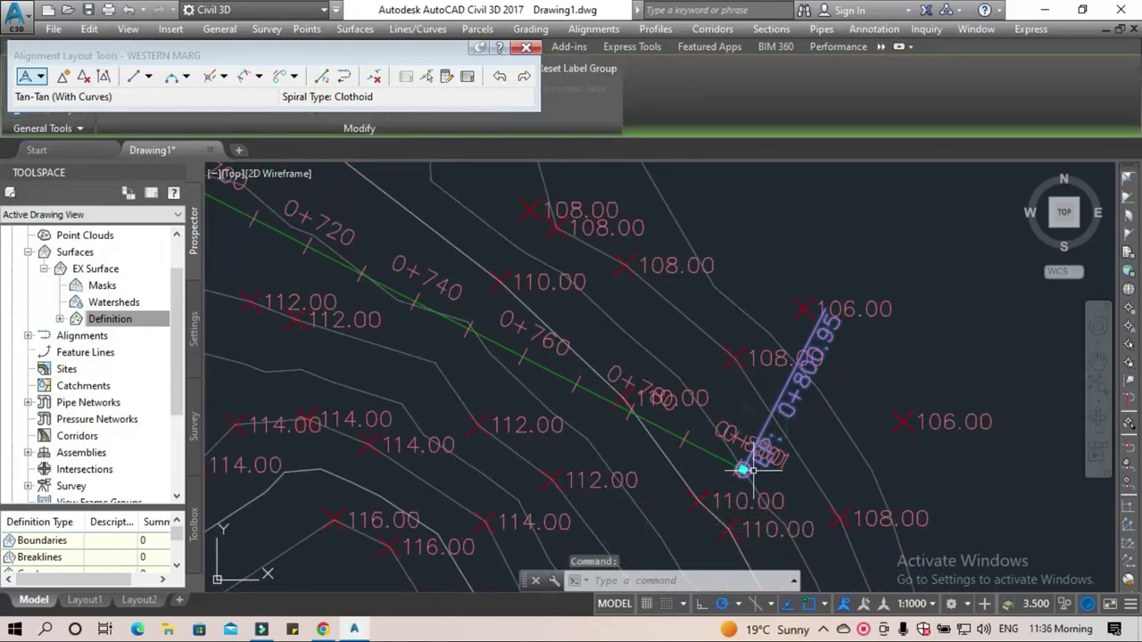
{"action": "left_click", "coordinate": [742, 470]}
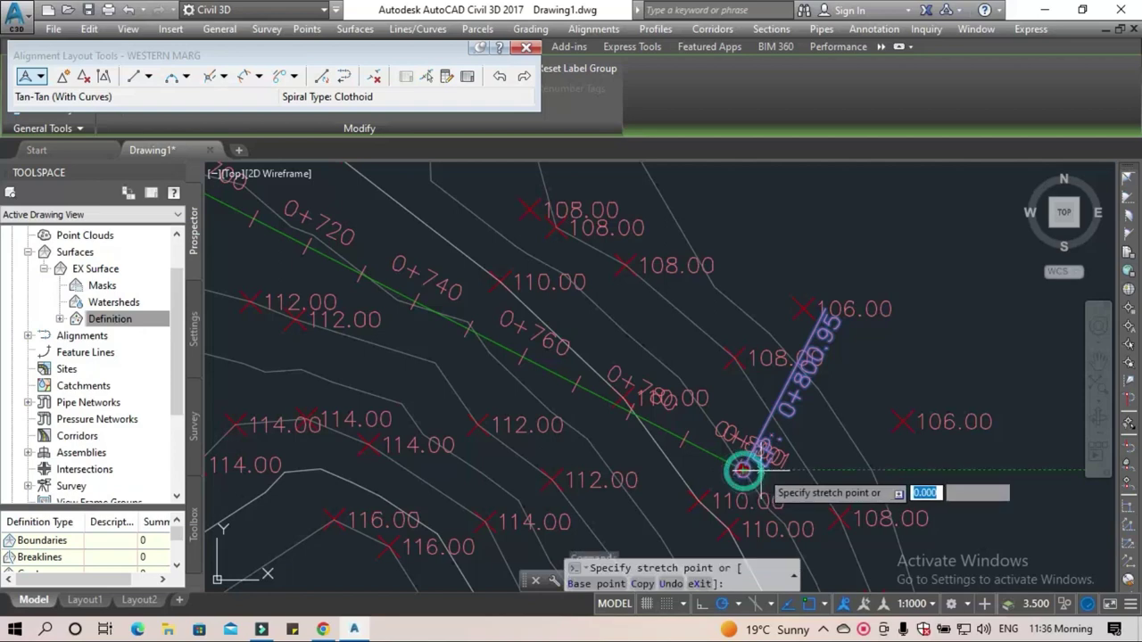
{"action": "left_click", "coordinate": [826, 454]}
{"action": "left_click", "coordinate": [825, 454]}
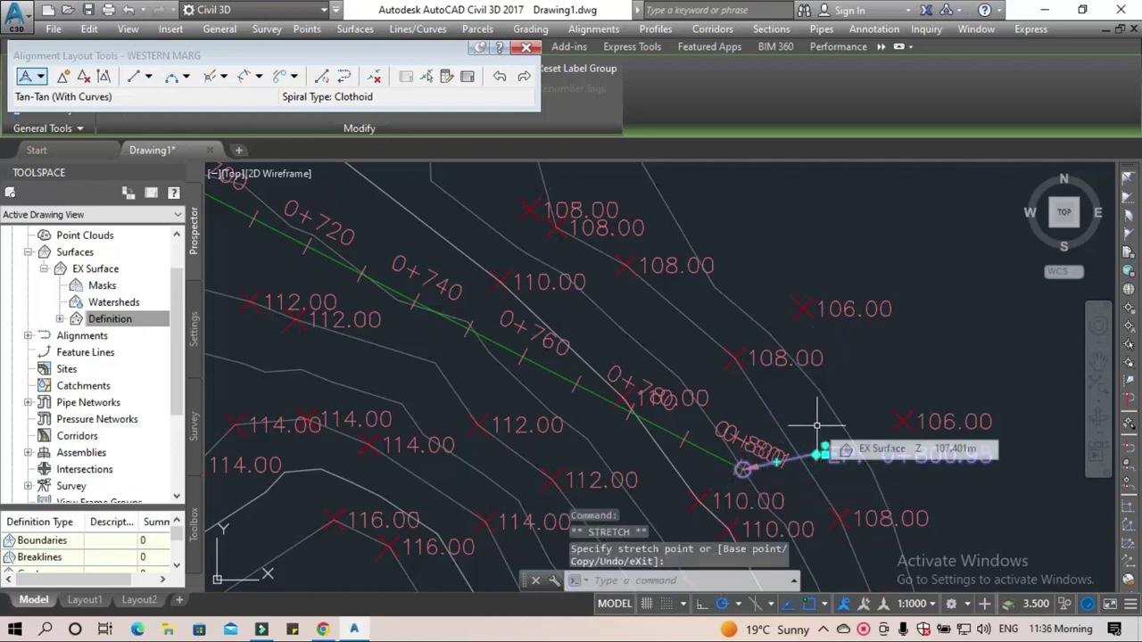
{"action": "key", "text": "Escape"}
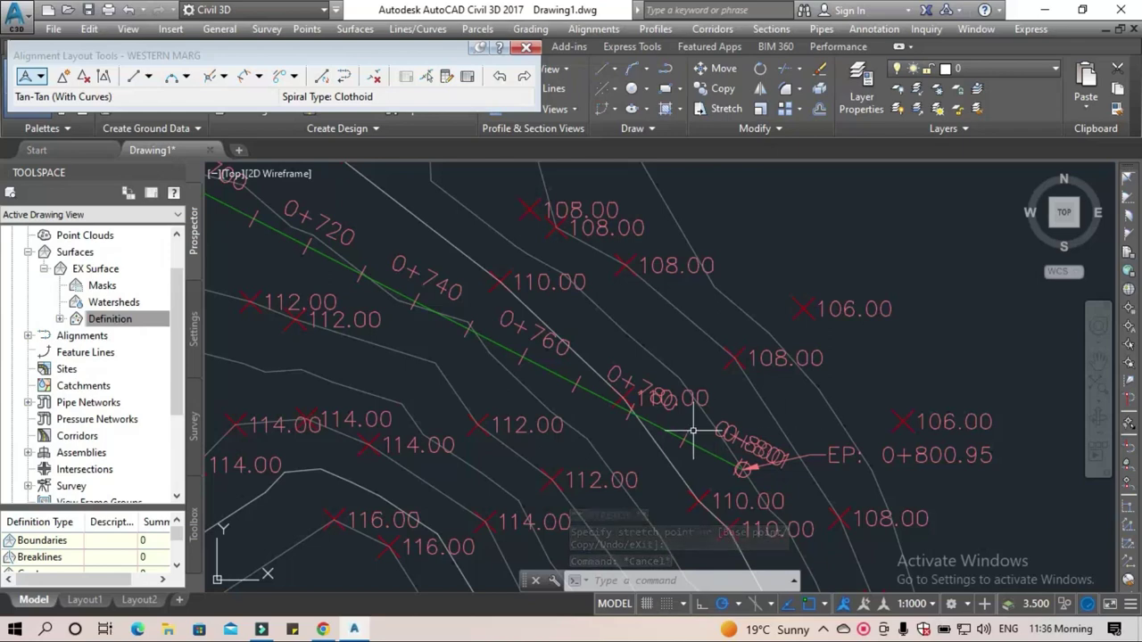
{"action": "scroll", "coordinate": [604, 419], "scroll_direction": "down", "scroll_amount": 2}
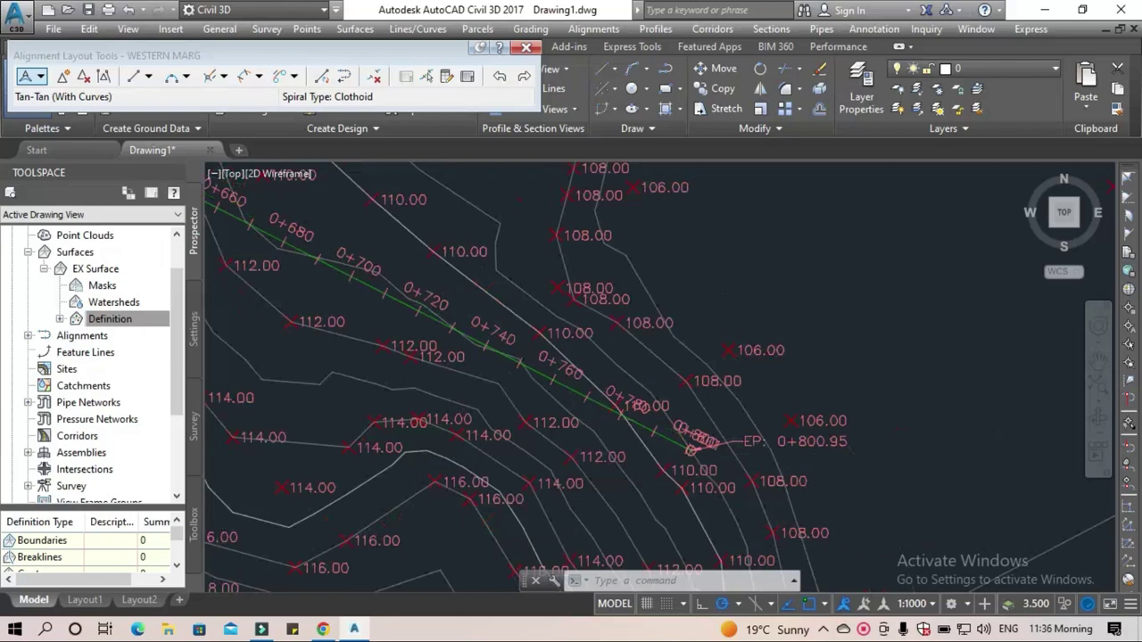
{"action": "scroll", "coordinate": [604, 424], "scroll_direction": "down", "scroll_amount": 2}
{"action": "scroll", "coordinate": [607, 428], "scroll_direction": "down", "scroll_amount": 2}
{"action": "middle_click_drag", "start_coordinate": [610, 460], "coordinate": [641, 434]}
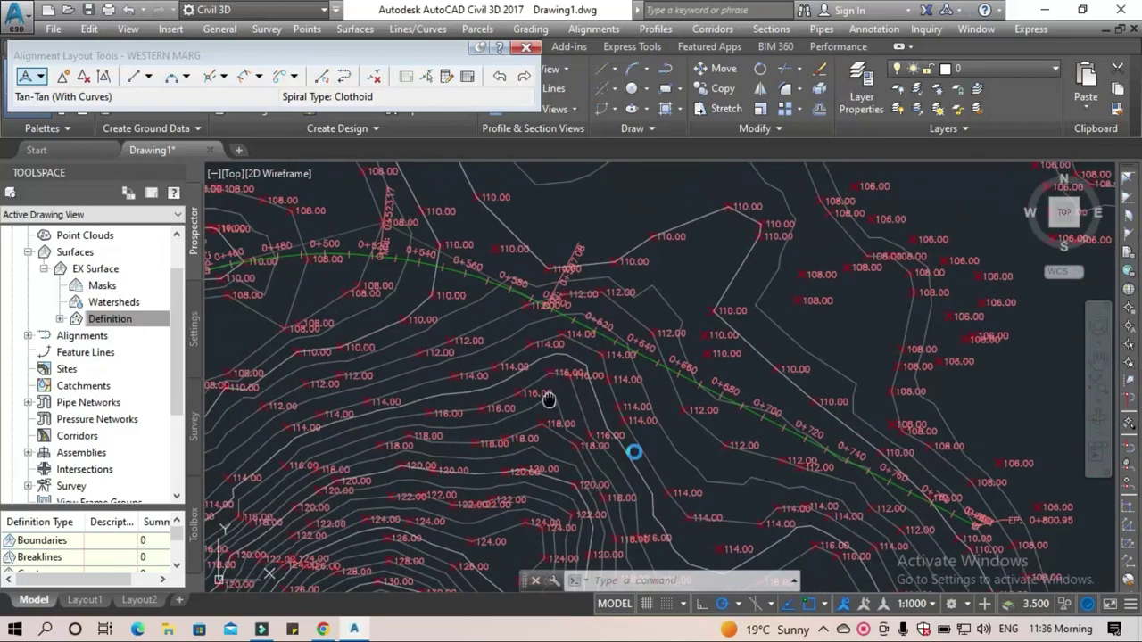
{"action": "middle_click_drag", "start_coordinate": [548, 401], "coordinate": [679, 477]}
{"action": "scroll", "coordinate": [530, 321], "scroll_direction": "up", "scroll_amount": 3}
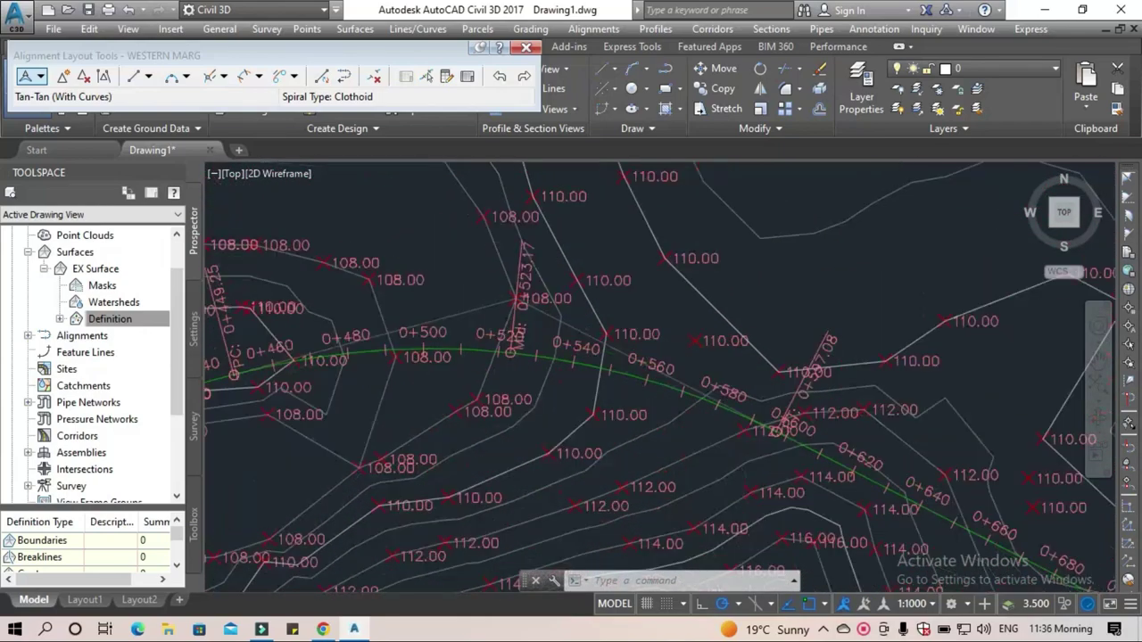
{"action": "scroll", "coordinate": [526, 348], "scroll_direction": "up", "scroll_amount": 3}
{"action": "scroll", "coordinate": [526, 321], "scroll_direction": "down", "scroll_amount": 3}
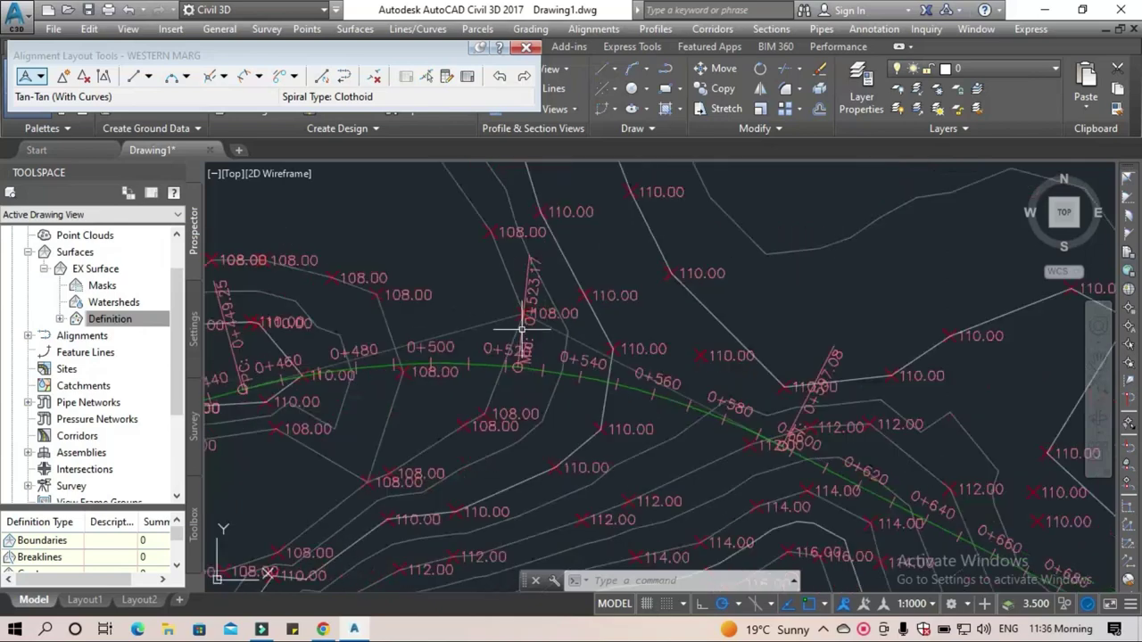
{"action": "scroll", "coordinate": [459, 348], "scroll_direction": "up", "scroll_amount": 2}
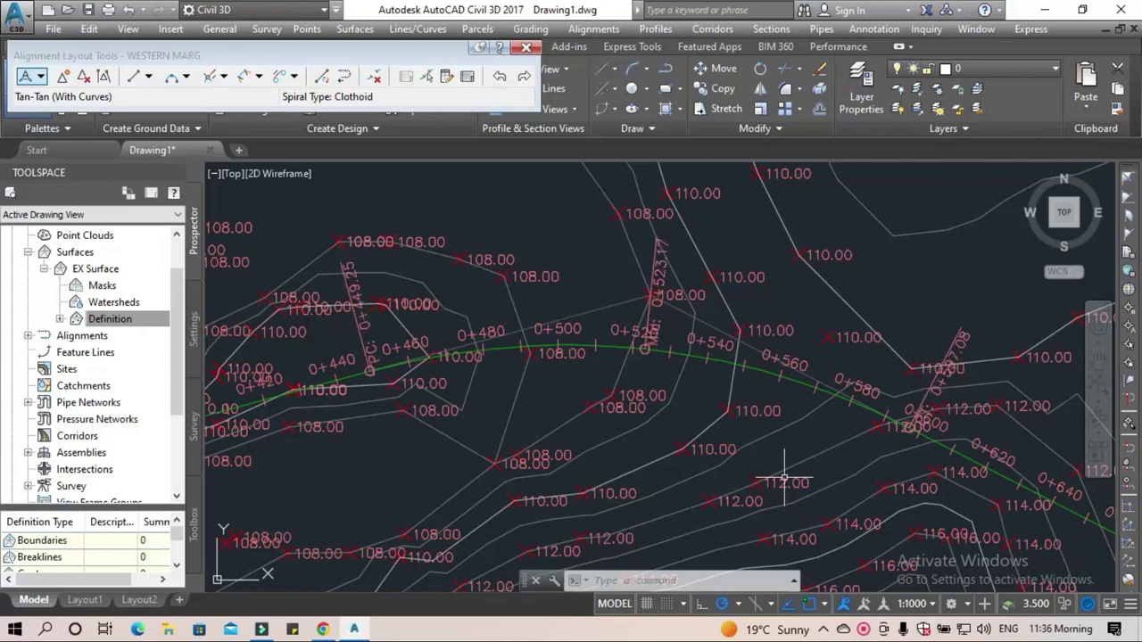
{"action": "scroll", "coordinate": [780, 473], "scroll_direction": "down", "scroll_amount": 3}
{"action": "scroll", "coordinate": [749, 469], "scroll_direction": "down", "scroll_amount": 2}
{"action": "middle_click_drag", "start_coordinate": [729, 469], "coordinate": [707, 410]}
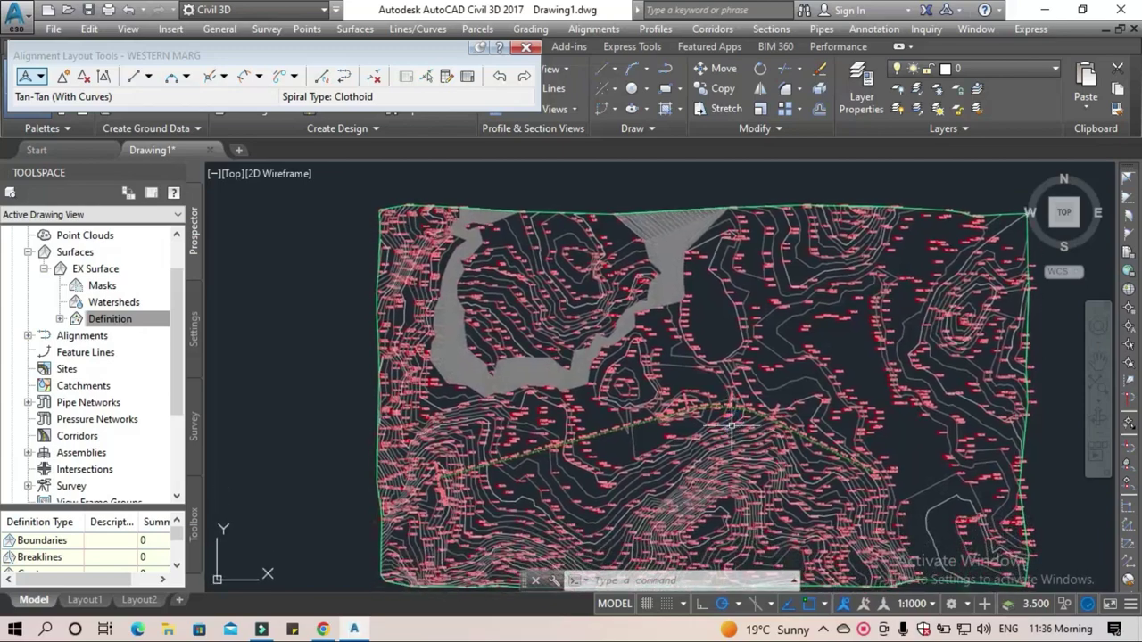
{"action": "scroll", "coordinate": [707, 411], "scroll_direction": "up", "scroll_amount": 2}
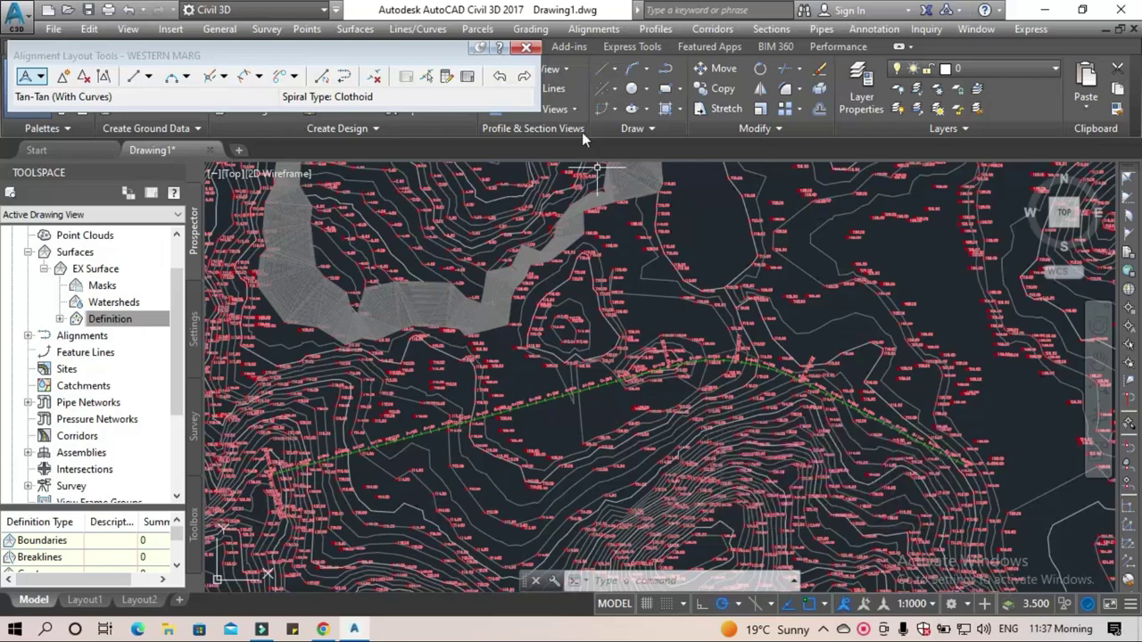
Create the NORTH CORRIDOR centerline alignment, changing its starting design speed from 100 to 80 km/h.
{"action": "left_click", "coordinate": [527, 49]}
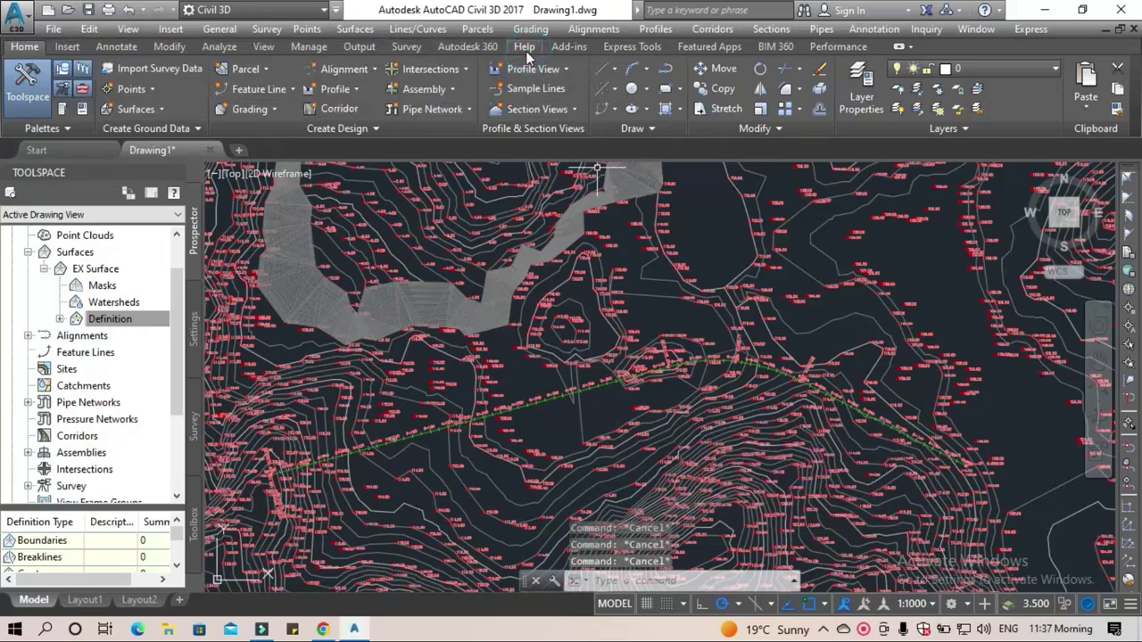
{"action": "left_click", "coordinate": [368, 74]}
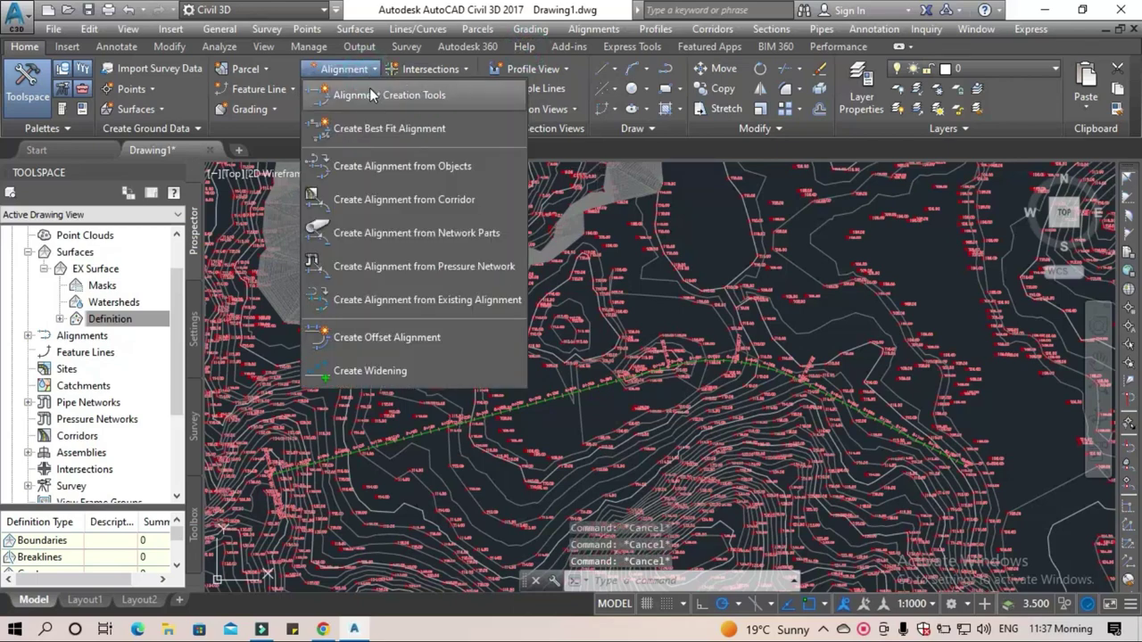
{"action": "left_click", "coordinate": [369, 94]}
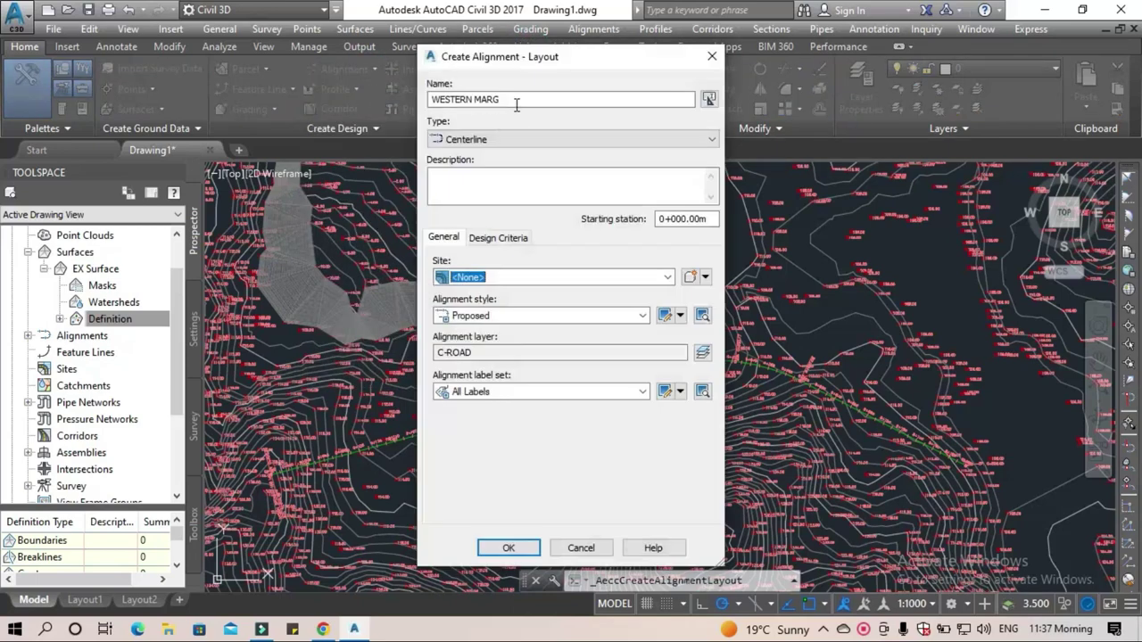
{"action": "type", "text": "WESTERN MARG"}
{"action": "triple_click", "coordinate": [507, 97]}
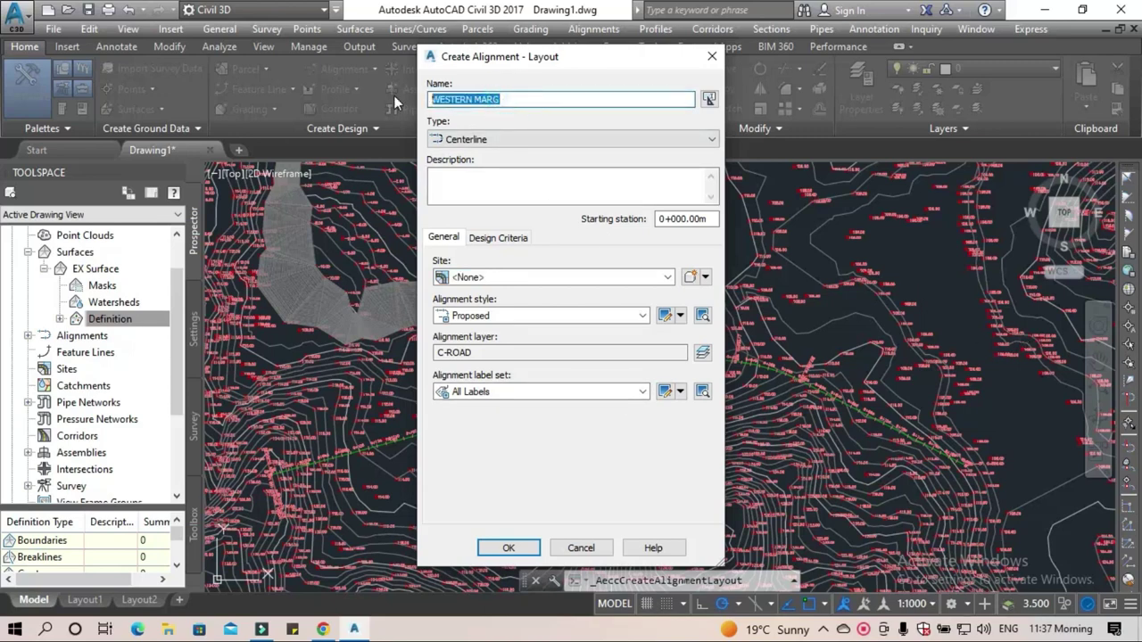
{"action": "type", "text": "N"}
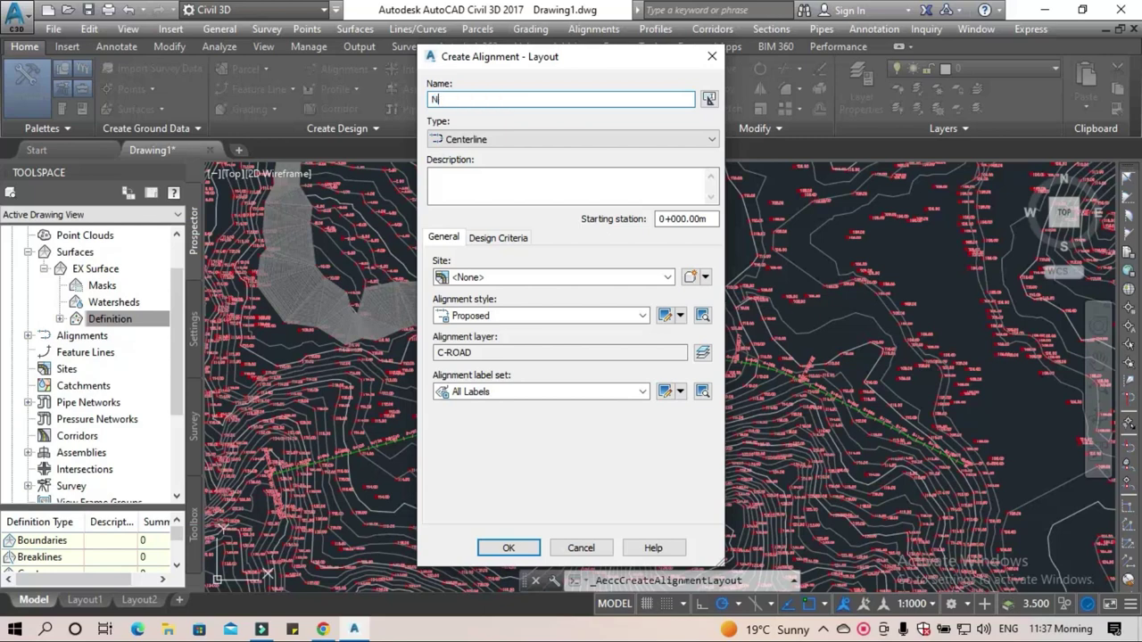
{"action": "type", "text": "ORTH CORRIDOR"}
{"action": "left_click", "coordinate": [481, 239]}
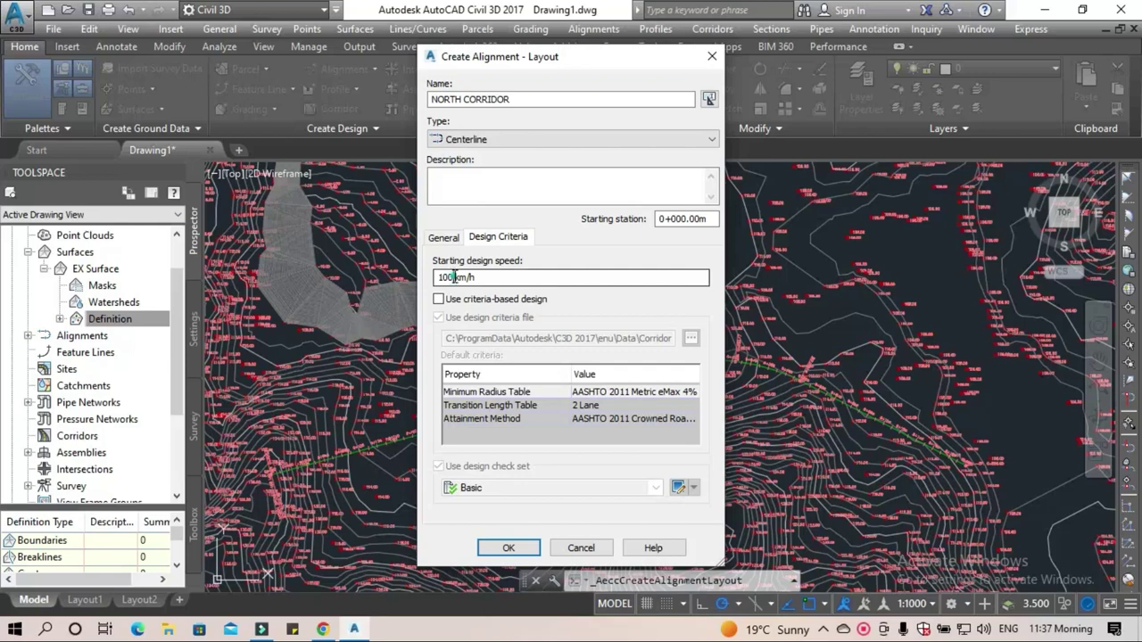
{"action": "left_click_drag", "start_coordinate": [455, 277], "coordinate": [436, 282]}
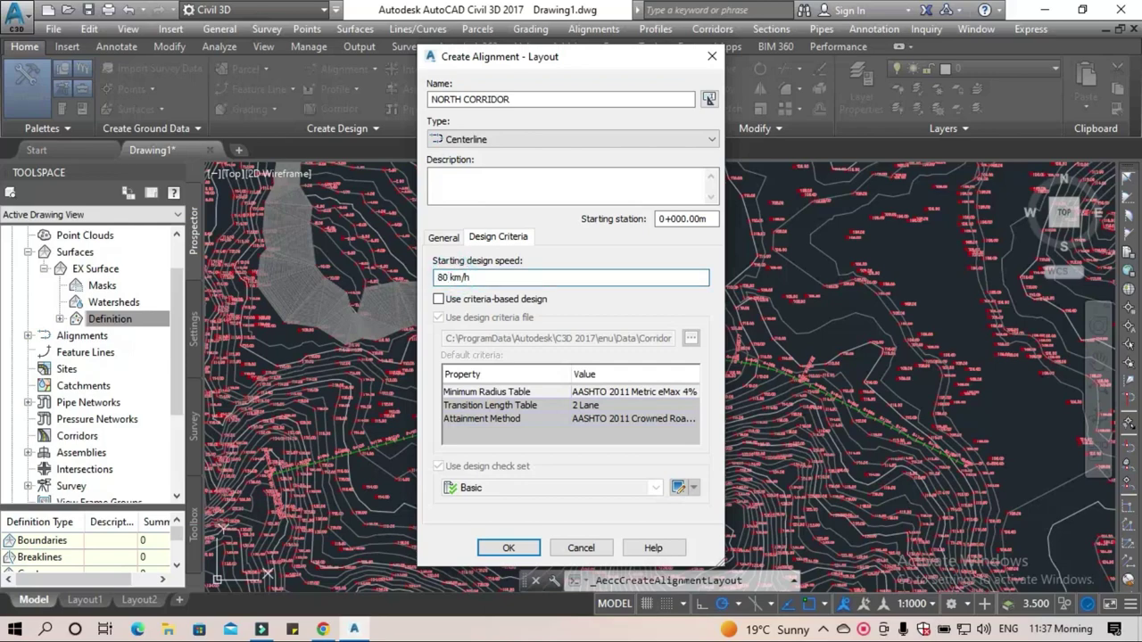
{"action": "left_click", "coordinate": [508, 548]}
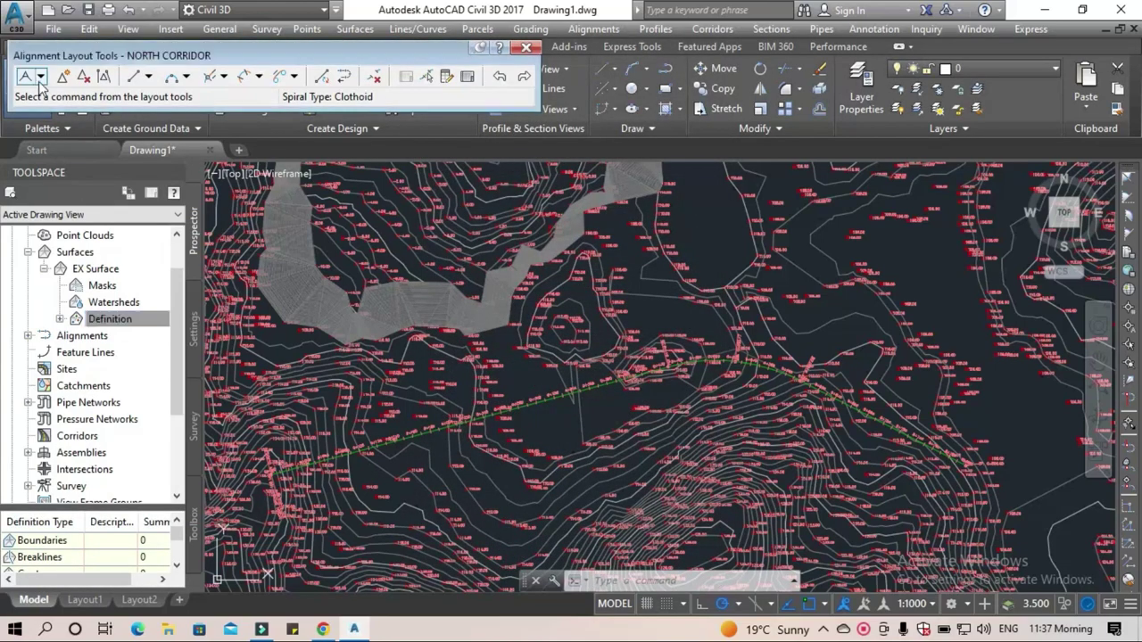
Draw NORTH CORRIDOR with curved tangents from WESTERN MARG near 0+540, heading northeast then east.
{"action": "left_click", "coordinate": [40, 76]}
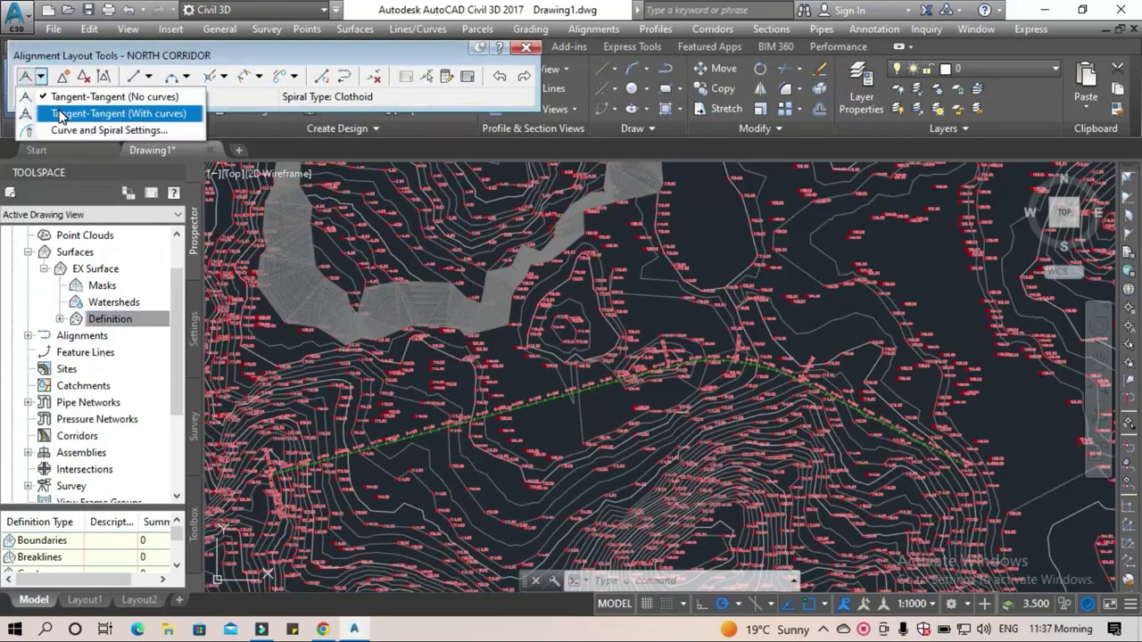
{"action": "left_click", "coordinate": [61, 115]}
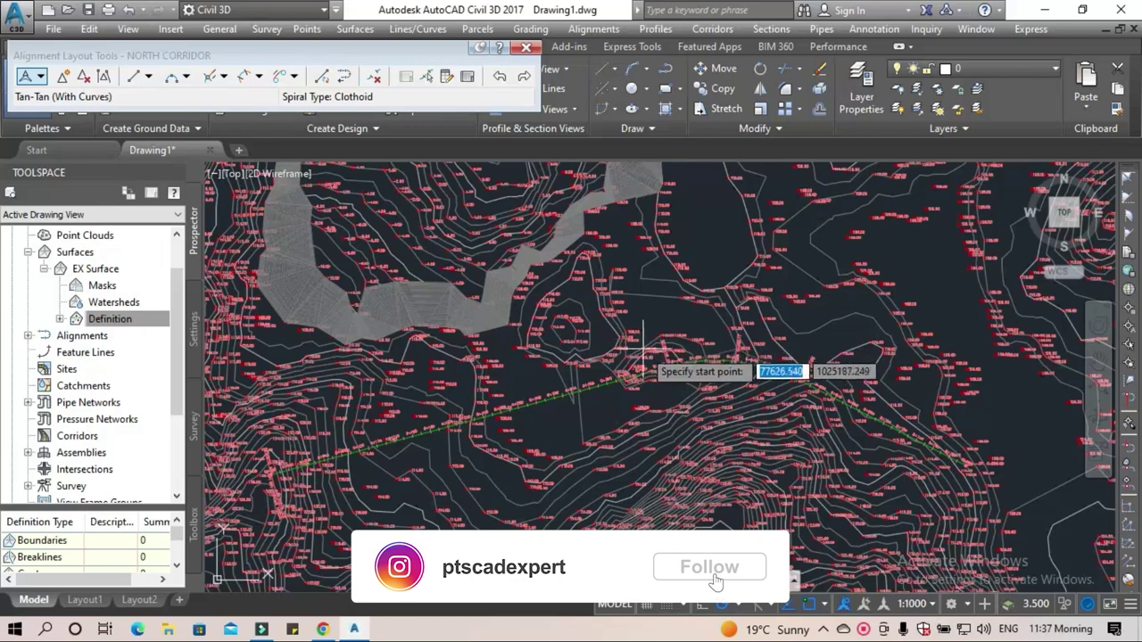
{"action": "scroll", "coordinate": [650, 354], "scroll_direction": "up", "scroll_amount": 1}
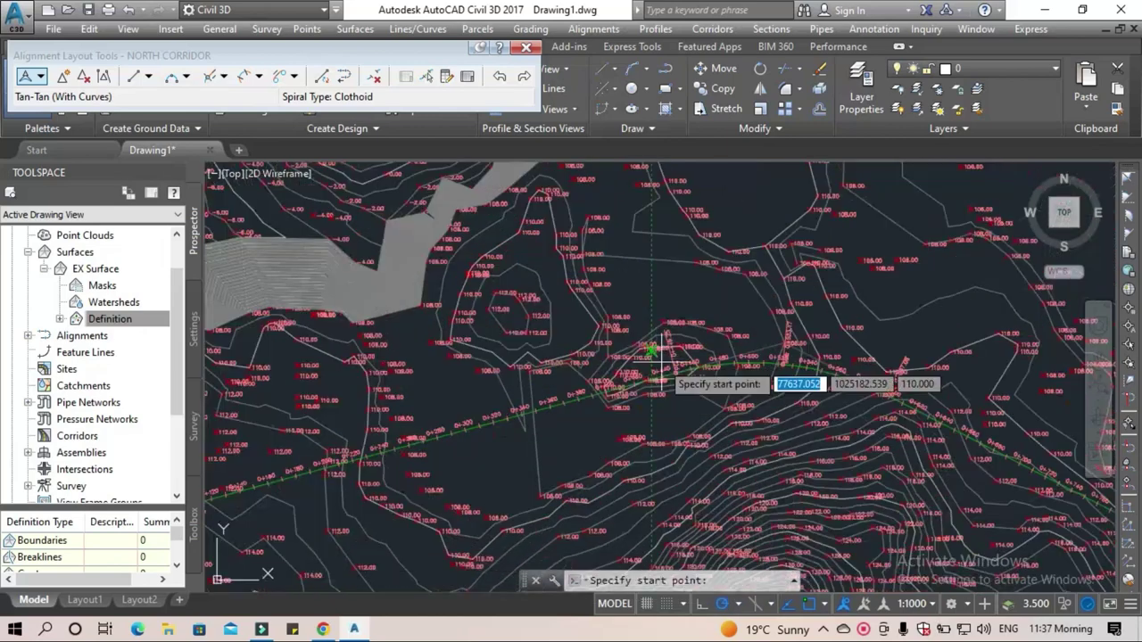
{"action": "scroll", "coordinate": [650, 348], "scroll_direction": "up", "scroll_amount": 2}
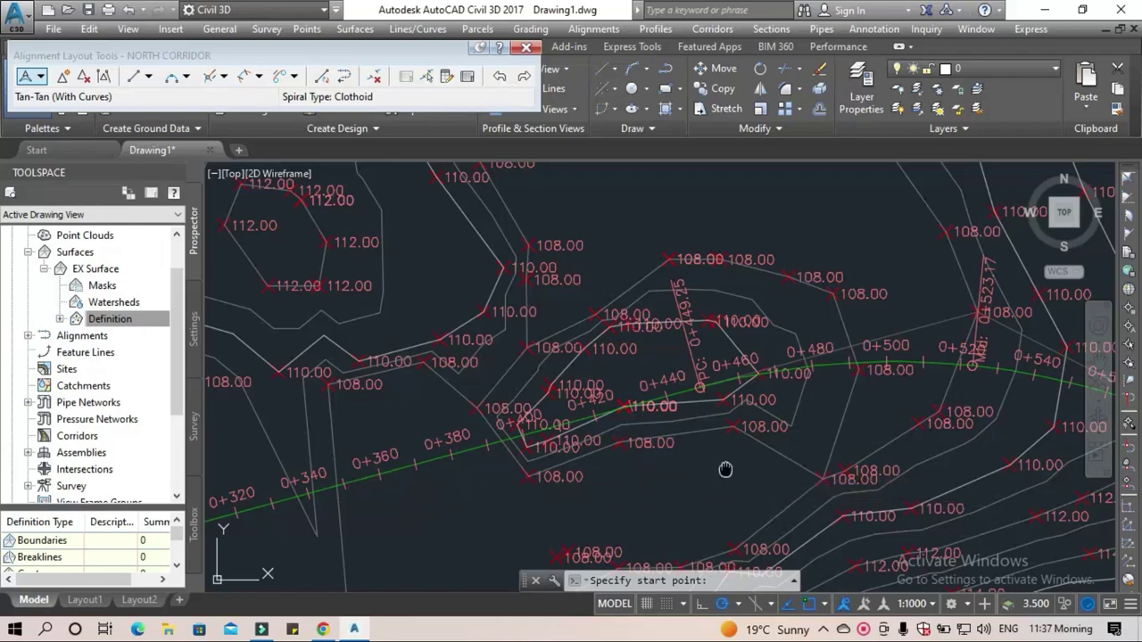
{"action": "middle_click_drag", "start_coordinate": [720, 466], "coordinate": [446, 479]}
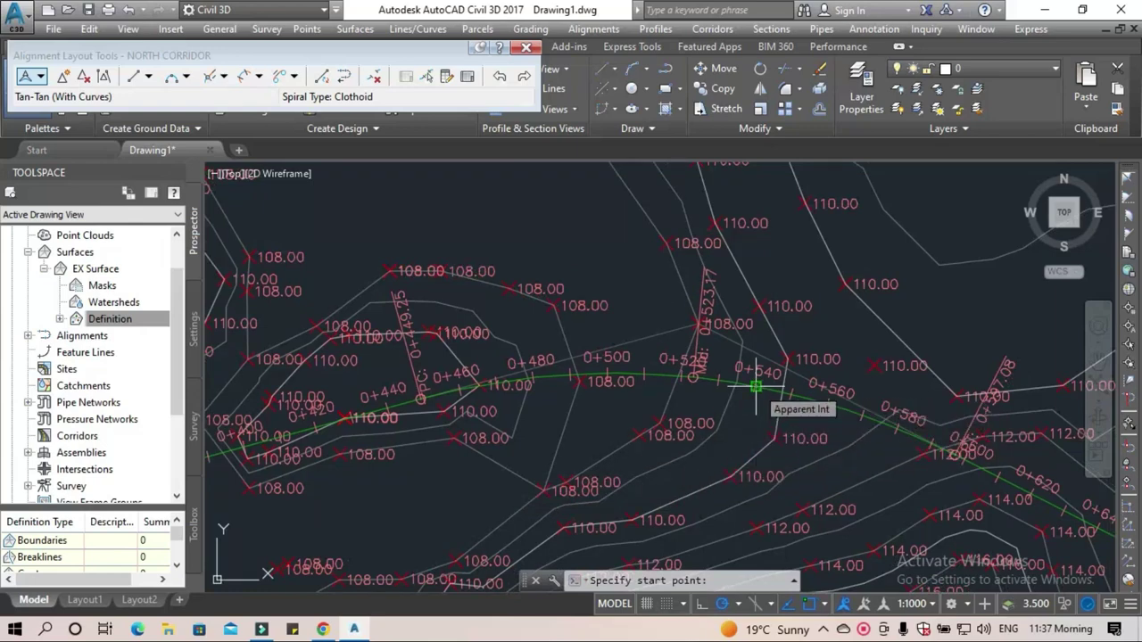
{"action": "left_click", "coordinate": [755, 386]}
{"action": "scroll", "coordinate": [782, 331], "scroll_direction": "down", "scroll_amount": 5}
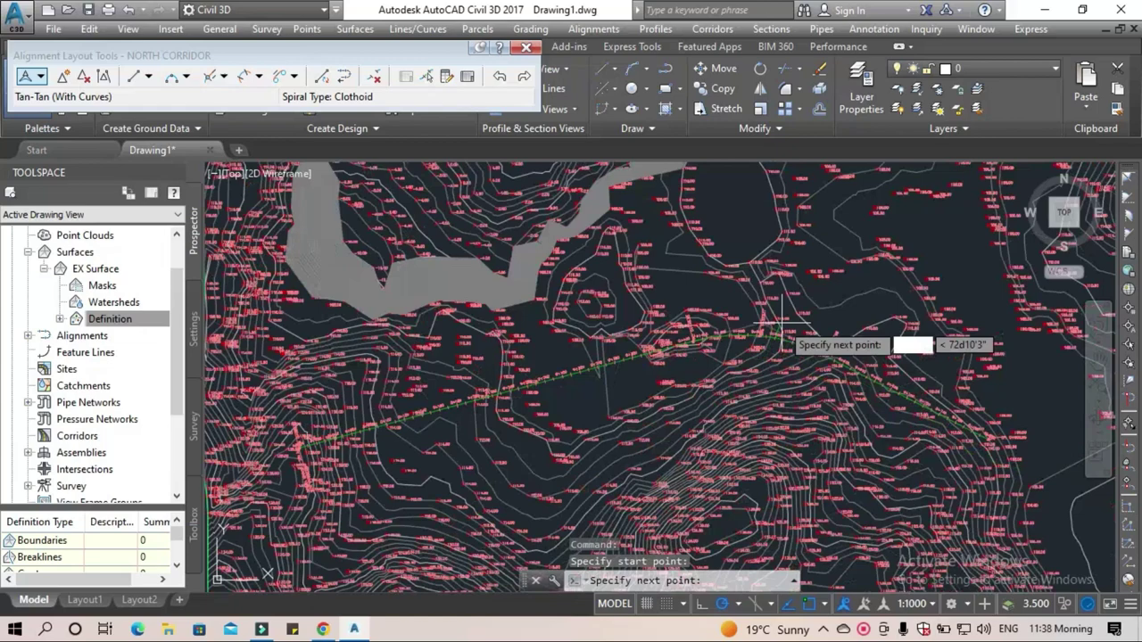
{"action": "middle_click_drag", "start_coordinate": [781, 331], "coordinate": [657, 446]}
{"action": "scroll", "coordinate": [660, 446], "scroll_direction": "up", "scroll_amount": 2}
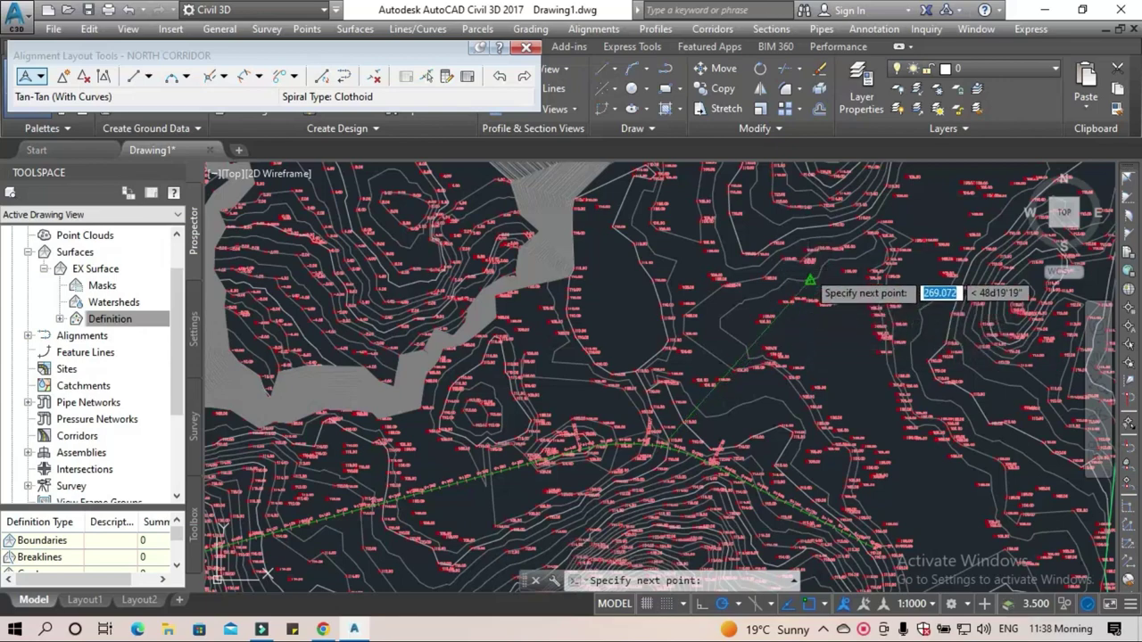
{"action": "left_click", "coordinate": [809, 272]}
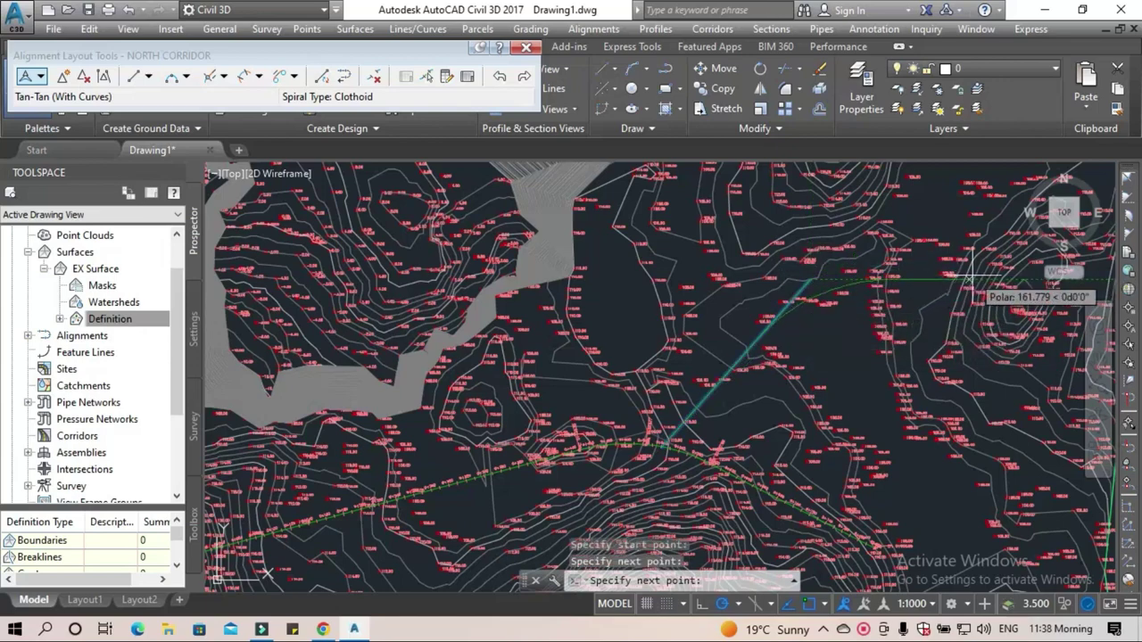
{"action": "left_click", "coordinate": [1001, 279]}
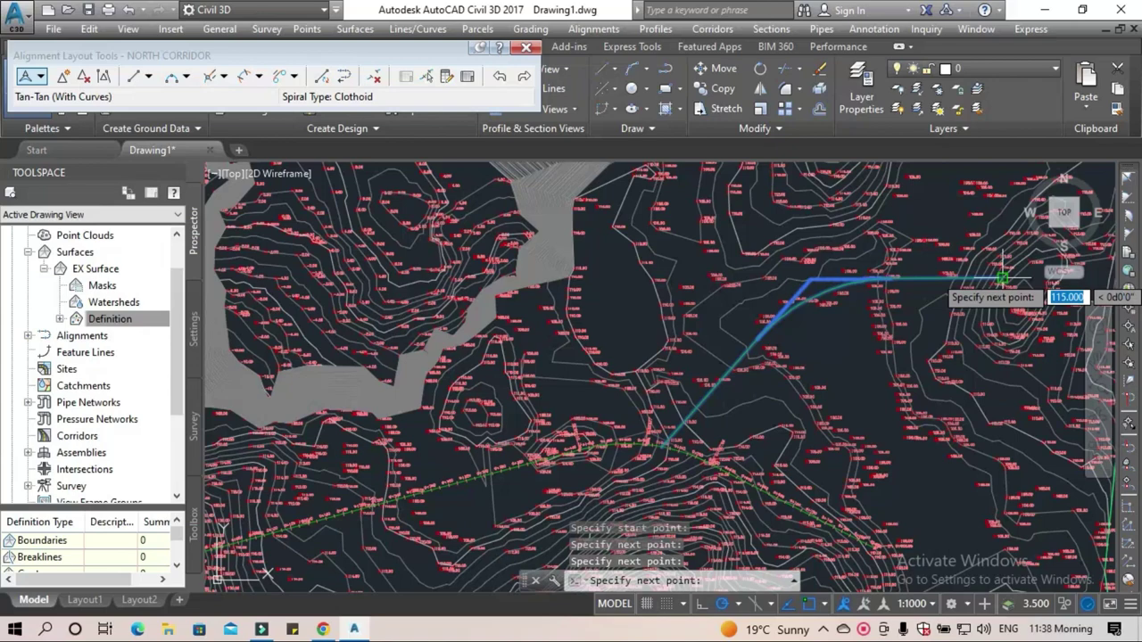
{"action": "key", "text": "Return"}
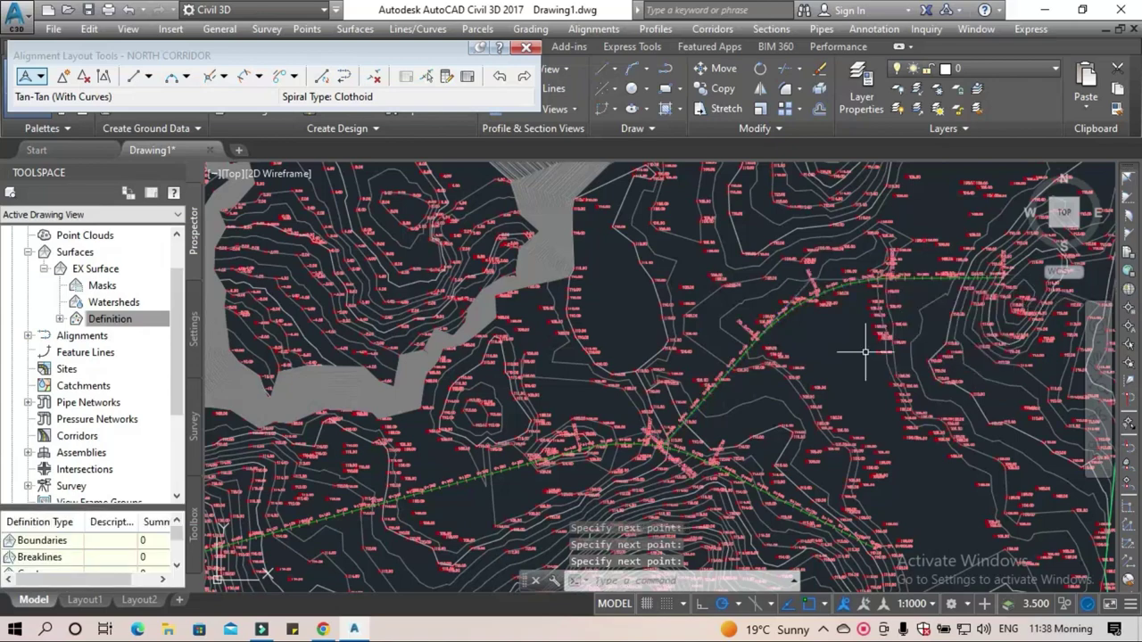
Stretch NORTH CORRIDOR's end grip so the alignment ends at station 0+447.72.
{"action": "middle_click_drag", "start_coordinate": [776, 397], "coordinate": [531, 419]}
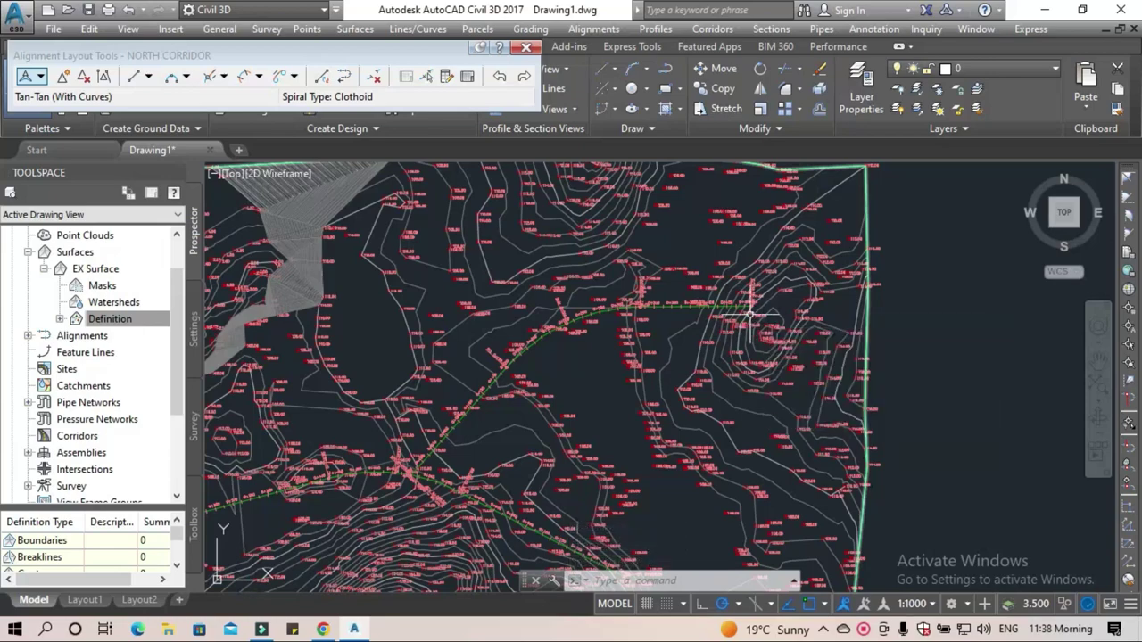
{"action": "scroll", "coordinate": [752, 314], "scroll_direction": "up", "scroll_amount": 3}
{"action": "scroll", "coordinate": [739, 311], "scroll_direction": "up", "scroll_amount": 3}
{"action": "scroll", "coordinate": [705, 286], "scroll_direction": "up", "scroll_amount": 2}
{"action": "scroll", "coordinate": [688, 265], "scroll_direction": "up", "scroll_amount": 1}
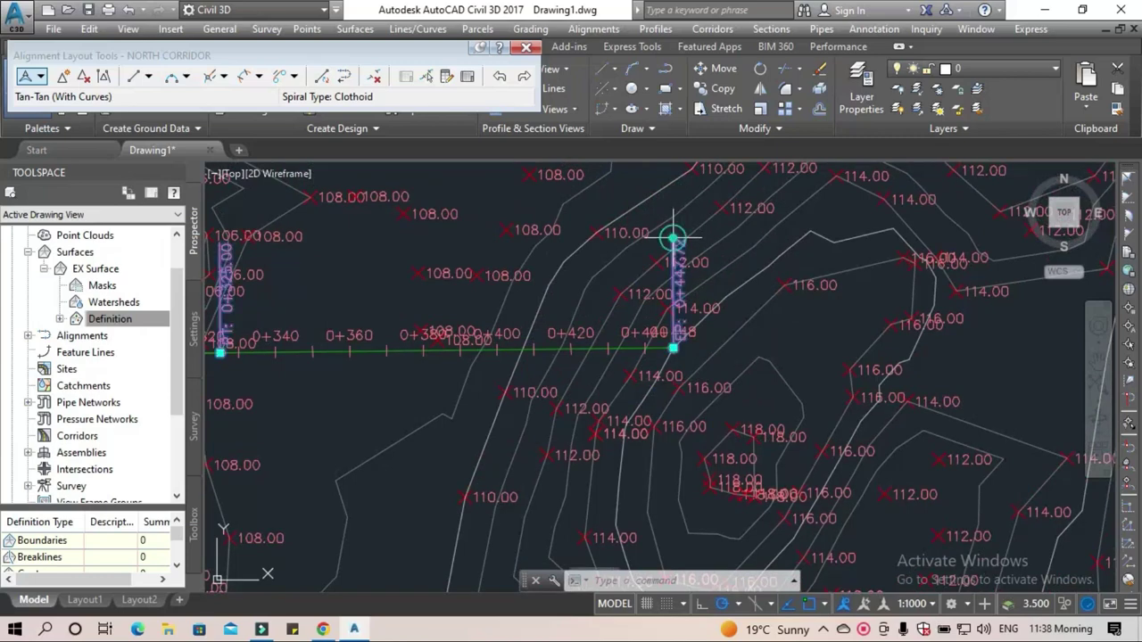
{"action": "left_click", "coordinate": [674, 237]}
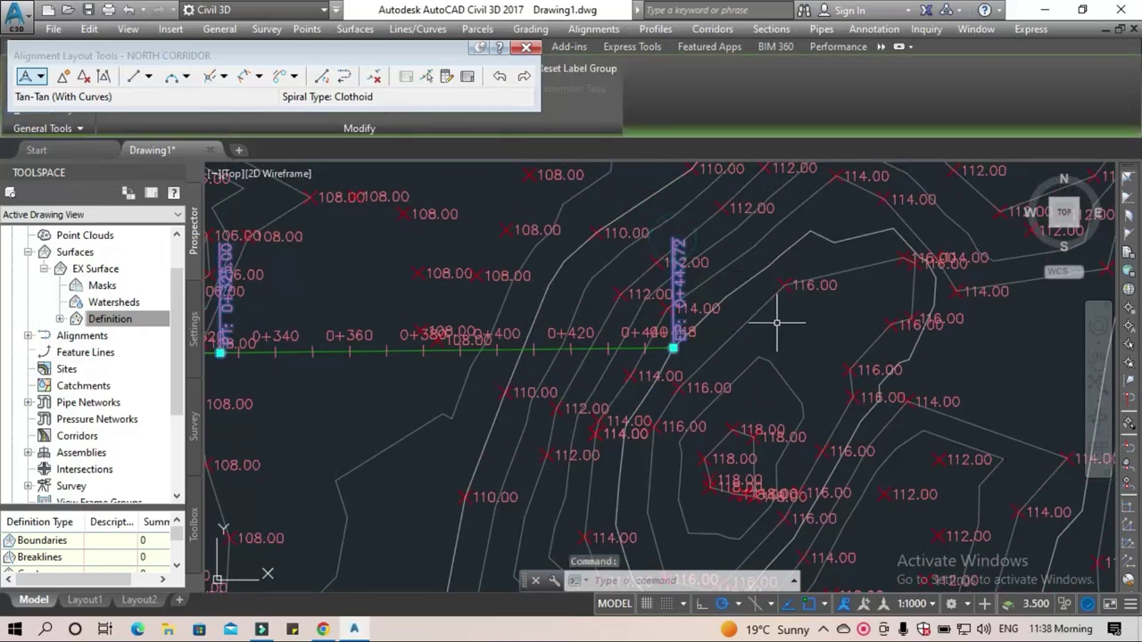
{"action": "left_click", "coordinate": [674, 348]}
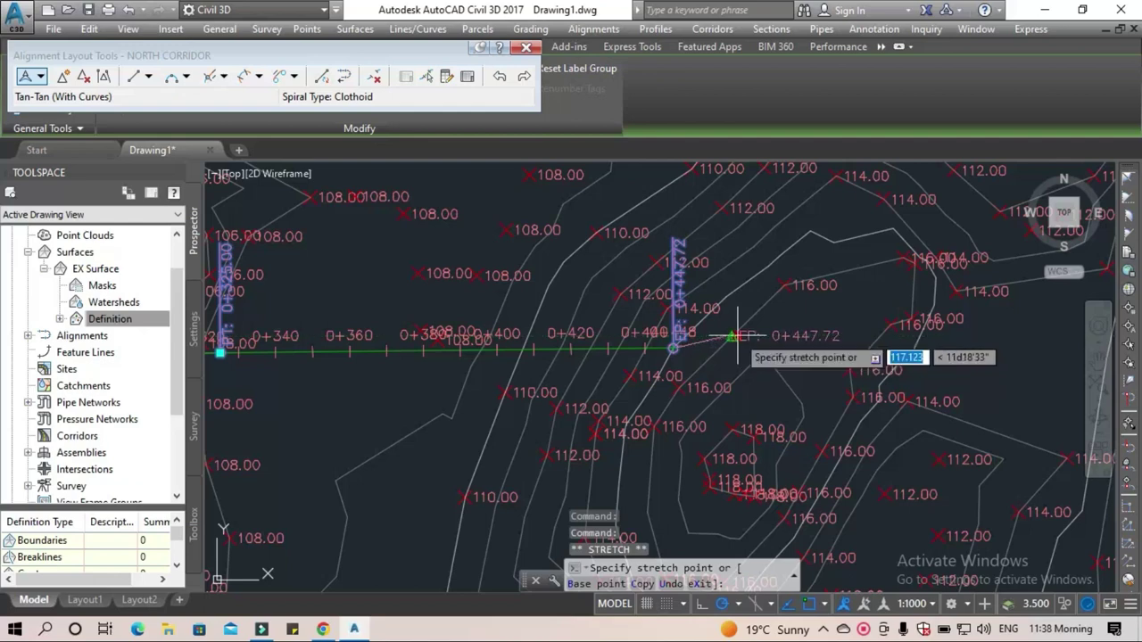
{"action": "left_click", "coordinate": [736, 335]}
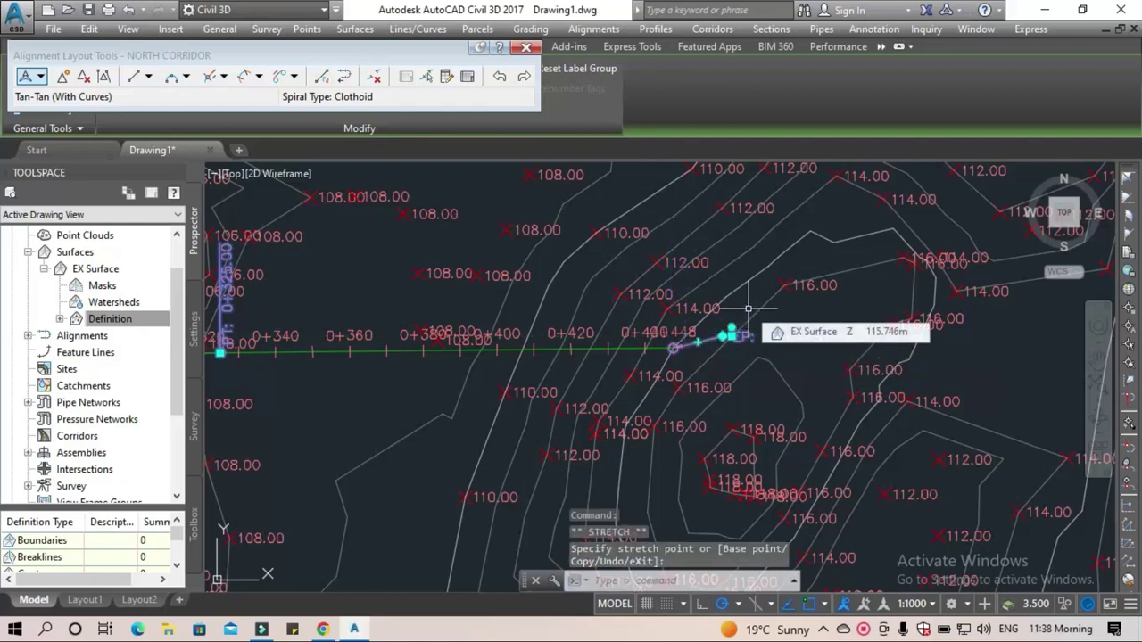
{"action": "key", "text": "Escape"}
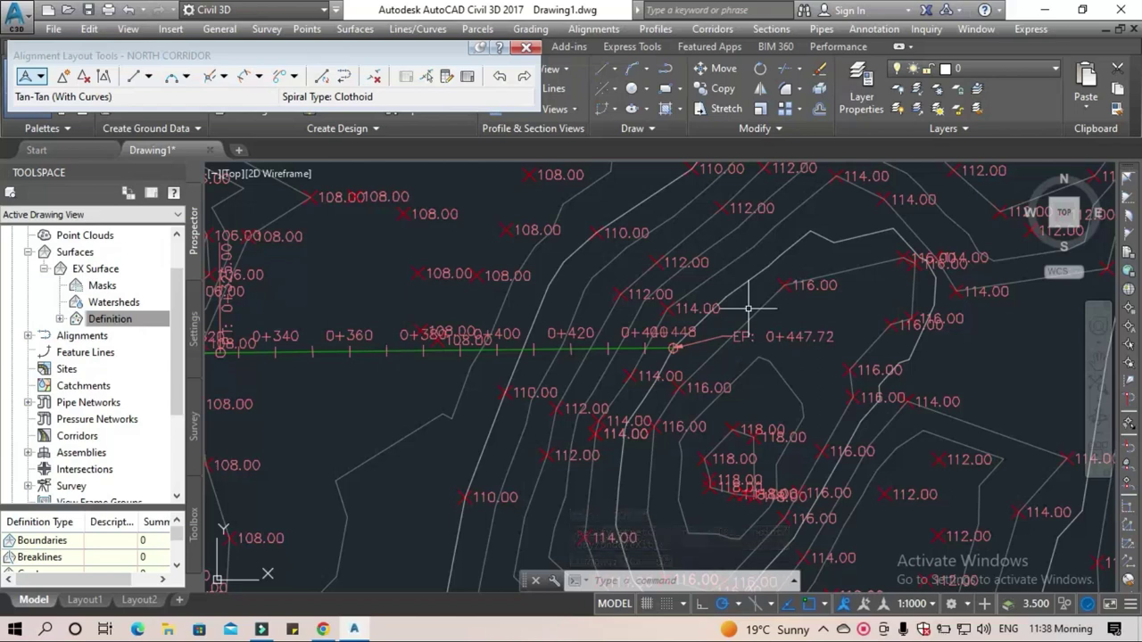
Pan back along NORTH CORRIDOR's station labels to its curved start.
{"action": "middle_click_drag", "start_coordinate": [475, 413], "coordinate": [810, 408]}
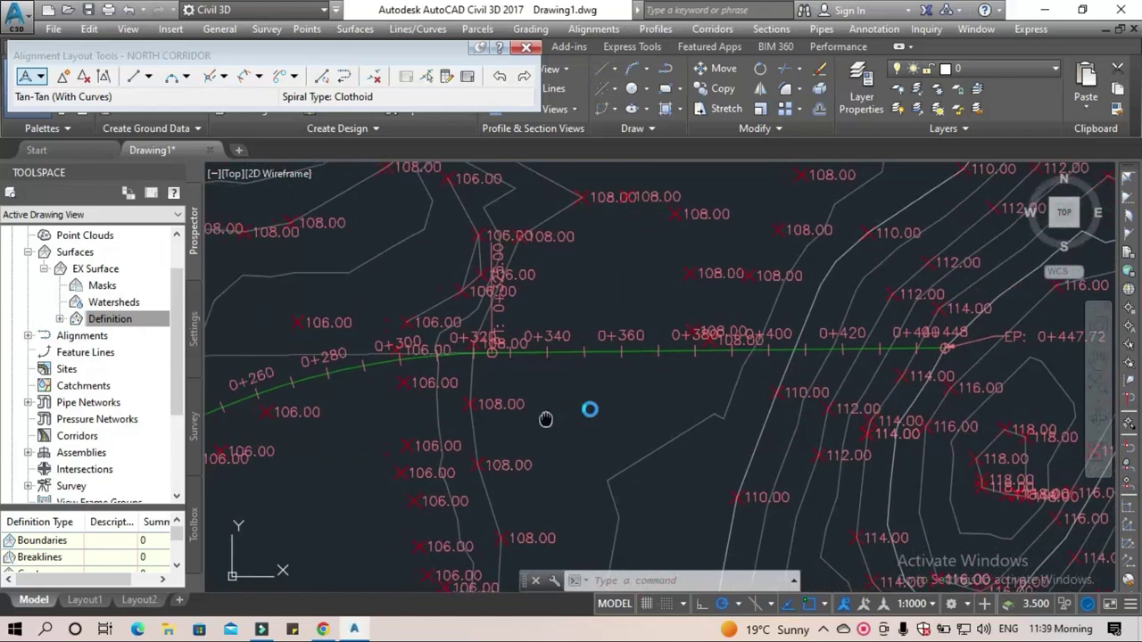
{"action": "middle_click_drag", "start_coordinate": [586, 407], "coordinate": [781, 379]}
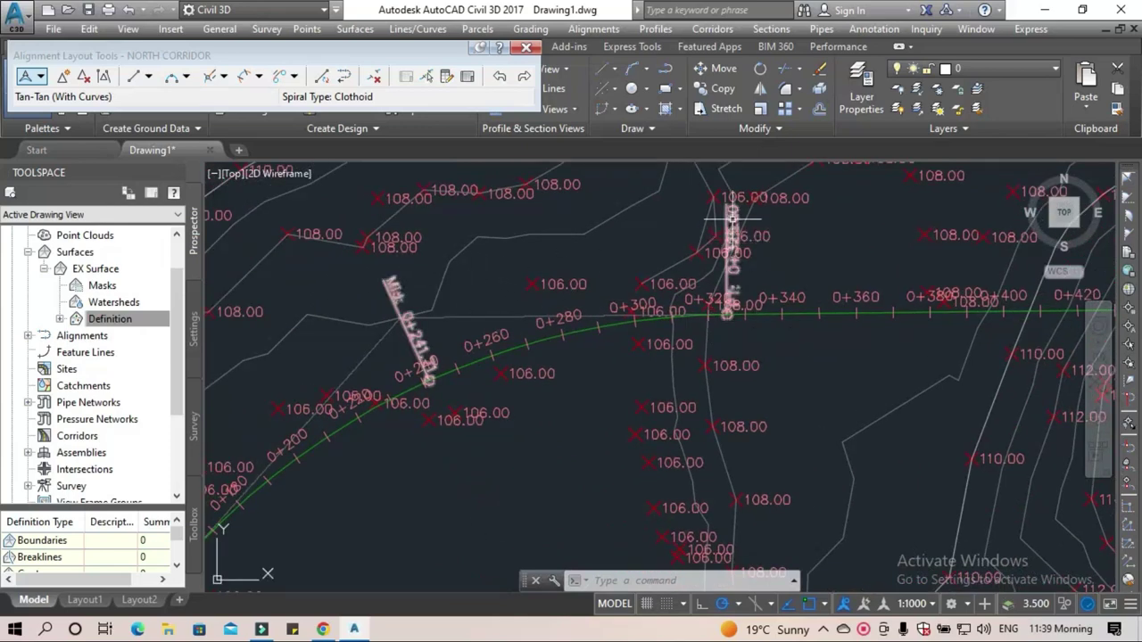
{"action": "middle_click_drag", "start_coordinate": [609, 358], "coordinate": [927, 274]}
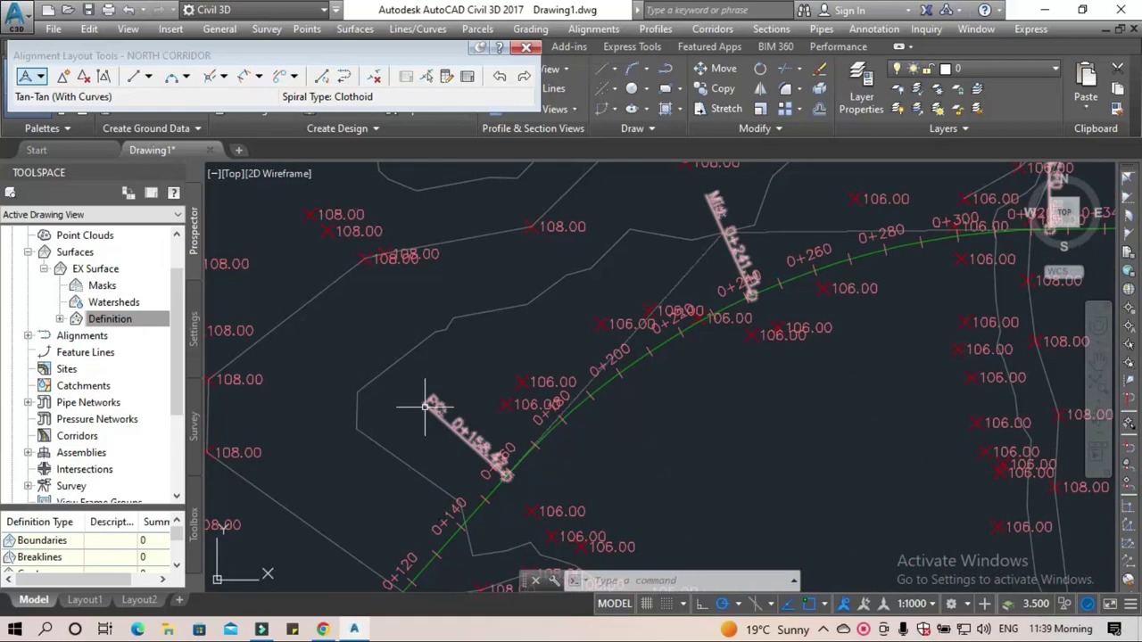
{"action": "scroll", "coordinate": [676, 454], "scroll_direction": "down", "scroll_amount": 5}
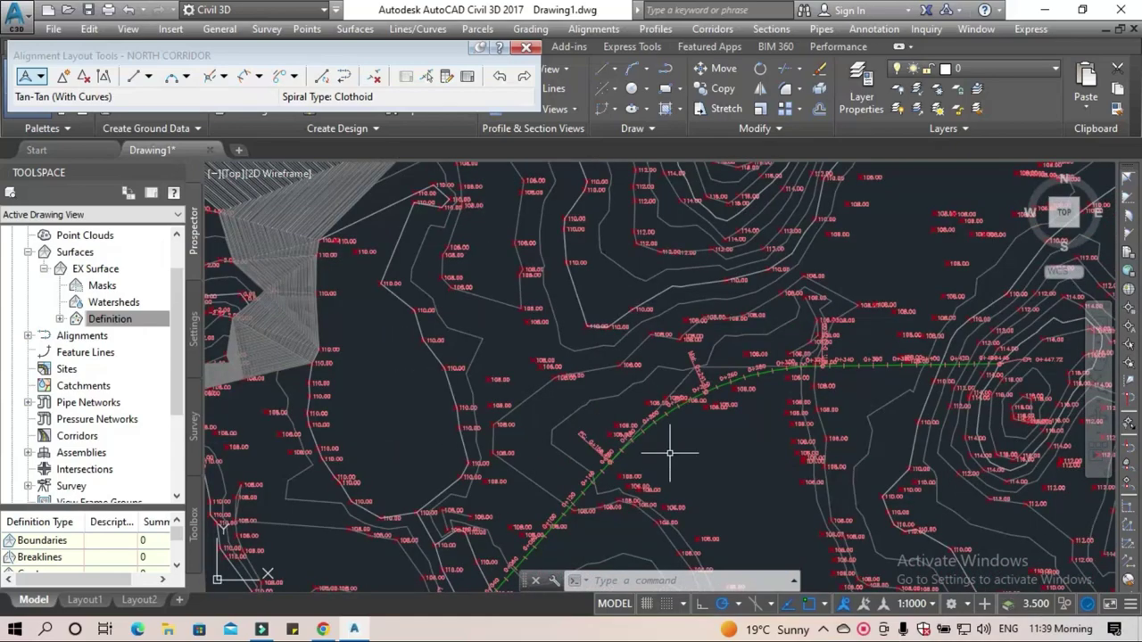
Move the 80 km/h Design Speed label off the alignment crossing onto a leader.
{"action": "middle_click_drag", "start_coordinate": [668, 449], "coordinate": [455, 450]}
{"action": "scroll", "coordinate": [454, 451], "scroll_direction": "up", "scroll_amount": 3}
{"action": "scroll", "coordinate": [437, 437], "scroll_direction": "up", "scroll_amount": 3}
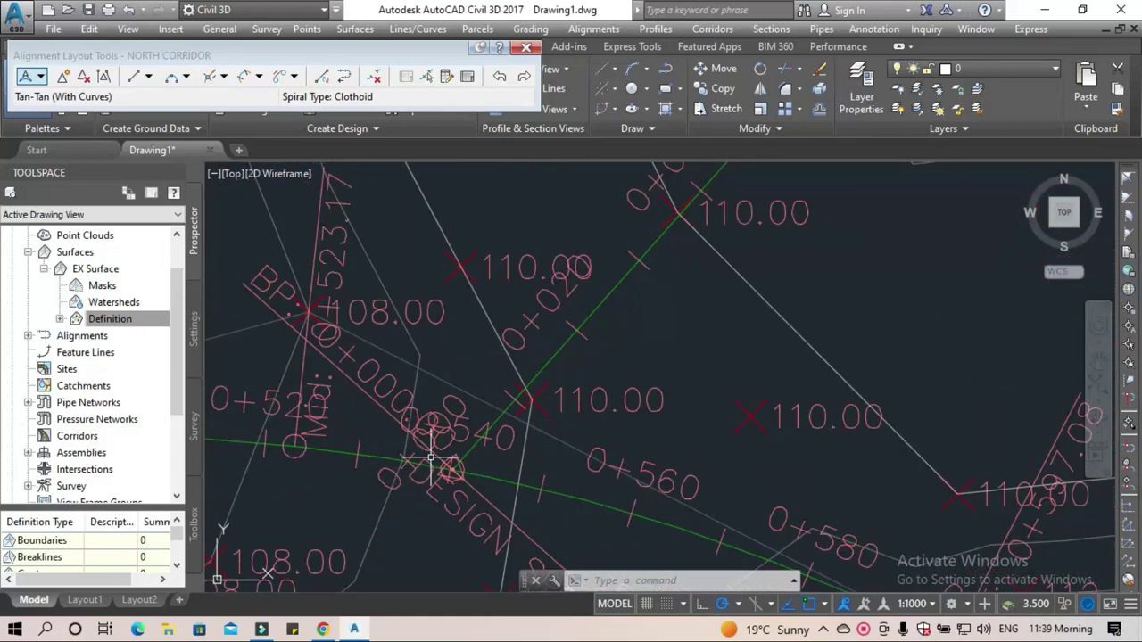
{"action": "middle_click_drag", "start_coordinate": [594, 434], "coordinate": [605, 304]}
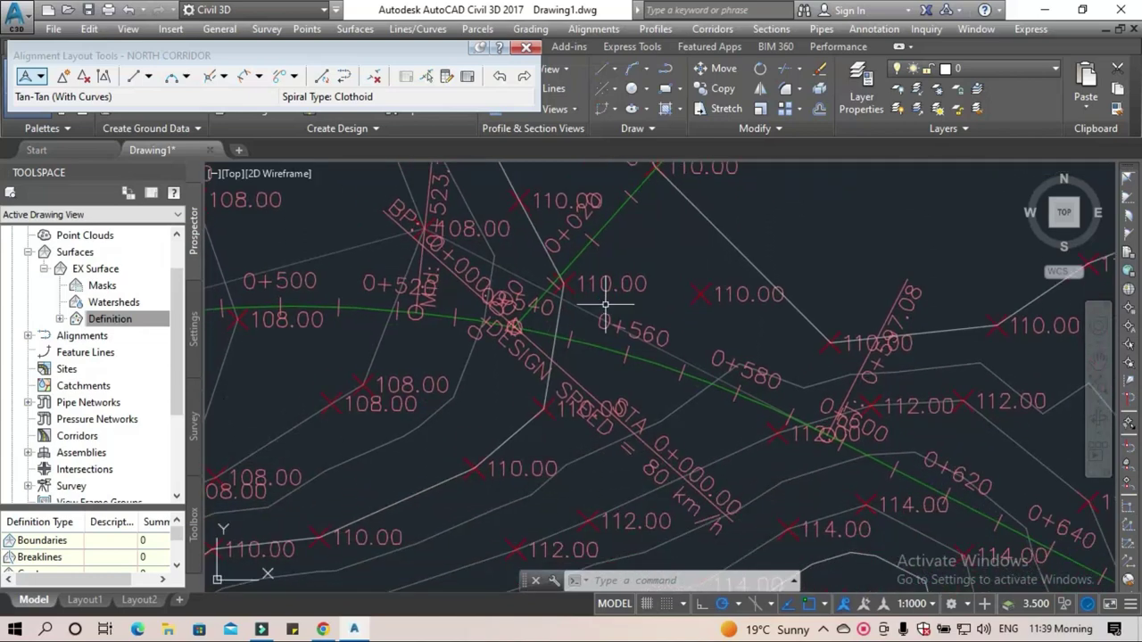
{"action": "left_click", "coordinate": [546, 353]}
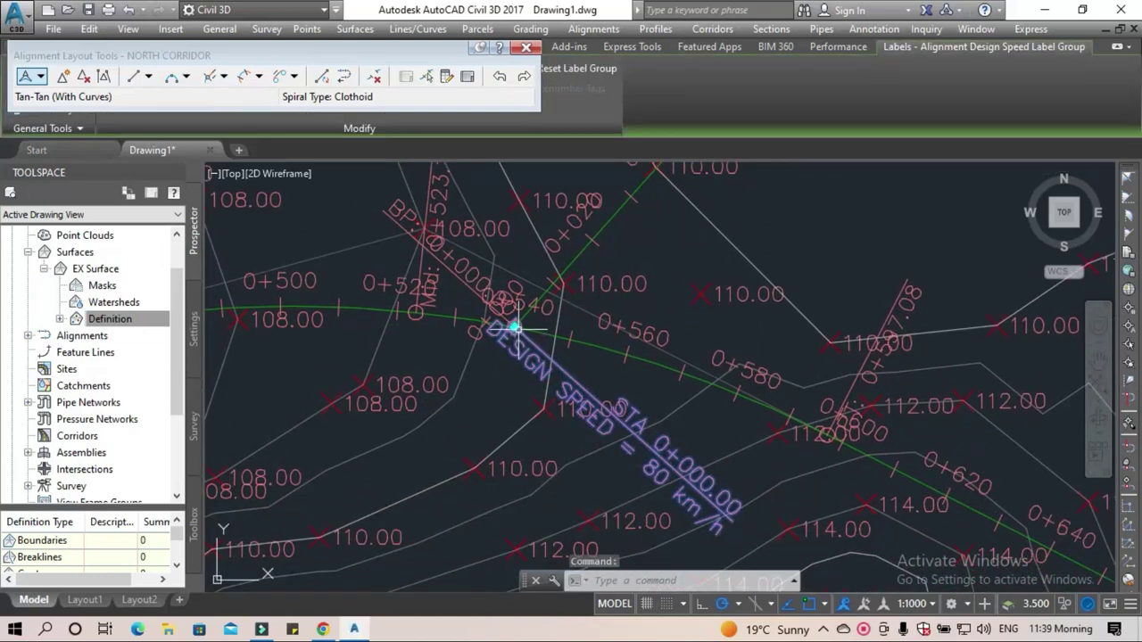
{"action": "left_click", "coordinate": [515, 329]}
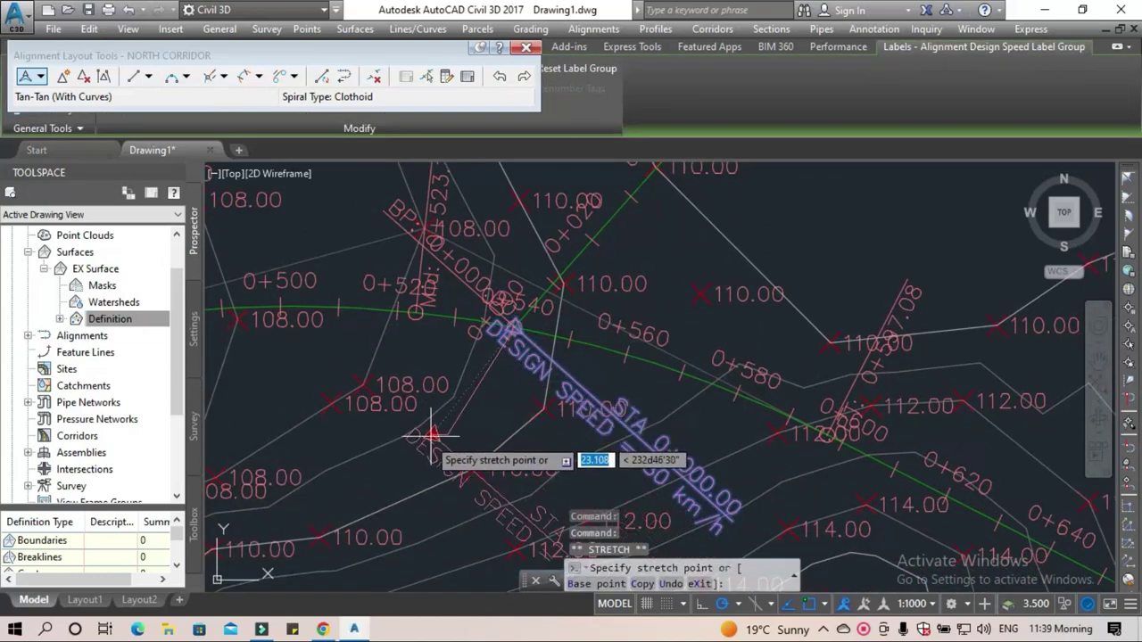
{"action": "left_click", "coordinate": [356, 463]}
{"action": "left_click", "coordinate": [356, 463]}
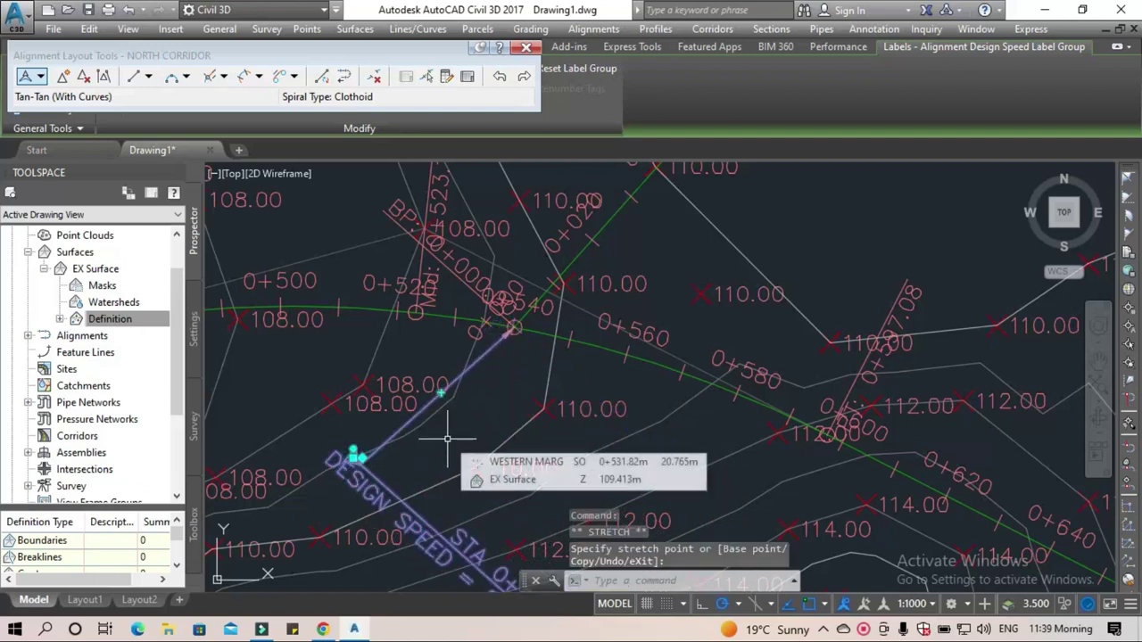
{"action": "key", "text": "Escape"}
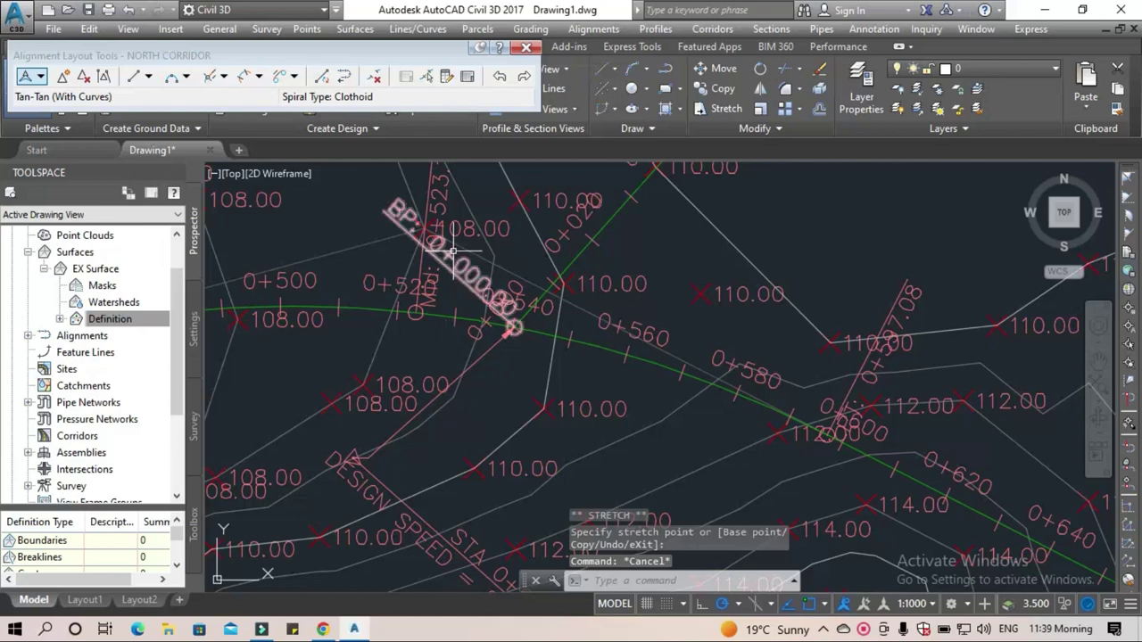
Move the BP 0+000 station label away from the crossing onto a leader.
{"action": "left_click", "coordinate": [511, 326]}
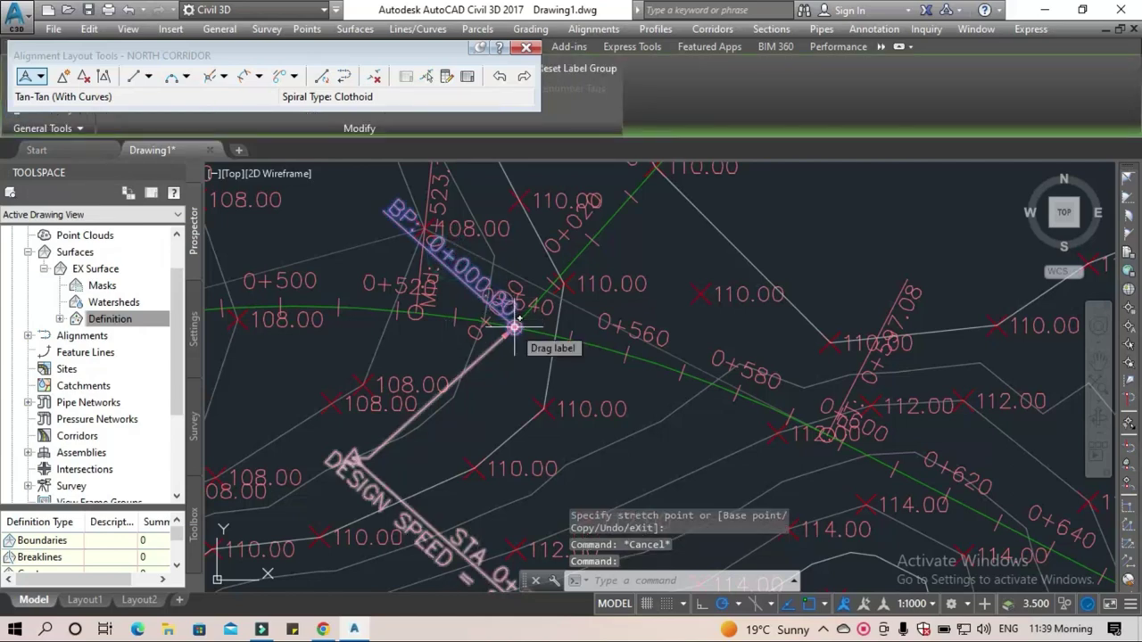
{"action": "left_click", "coordinate": [514, 327]}
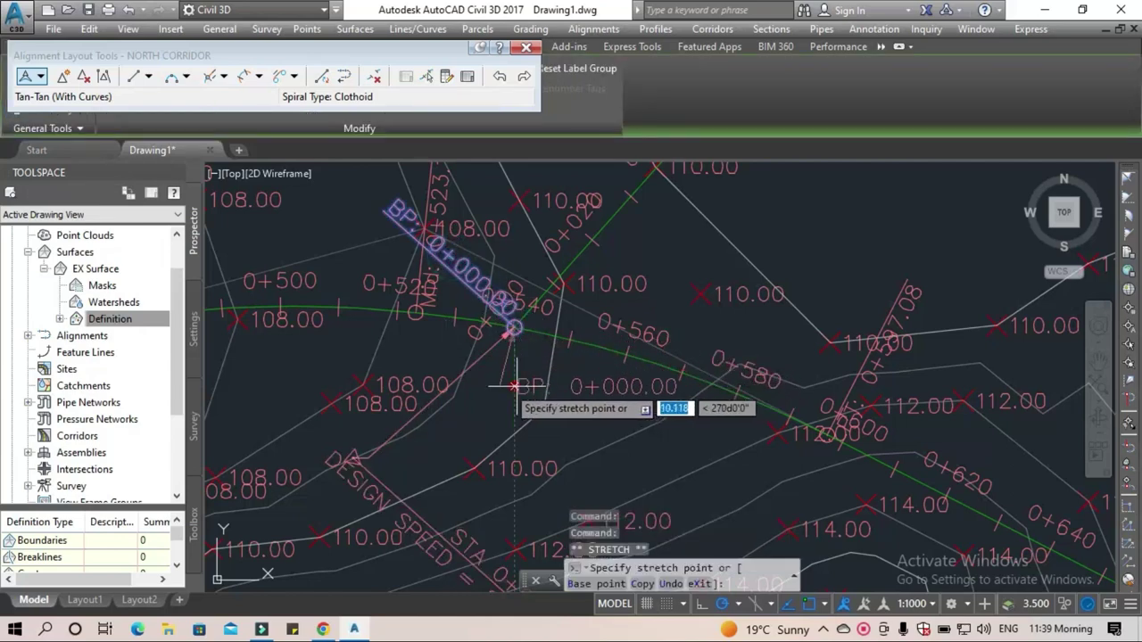
{"action": "left_click", "coordinate": [284, 364]}
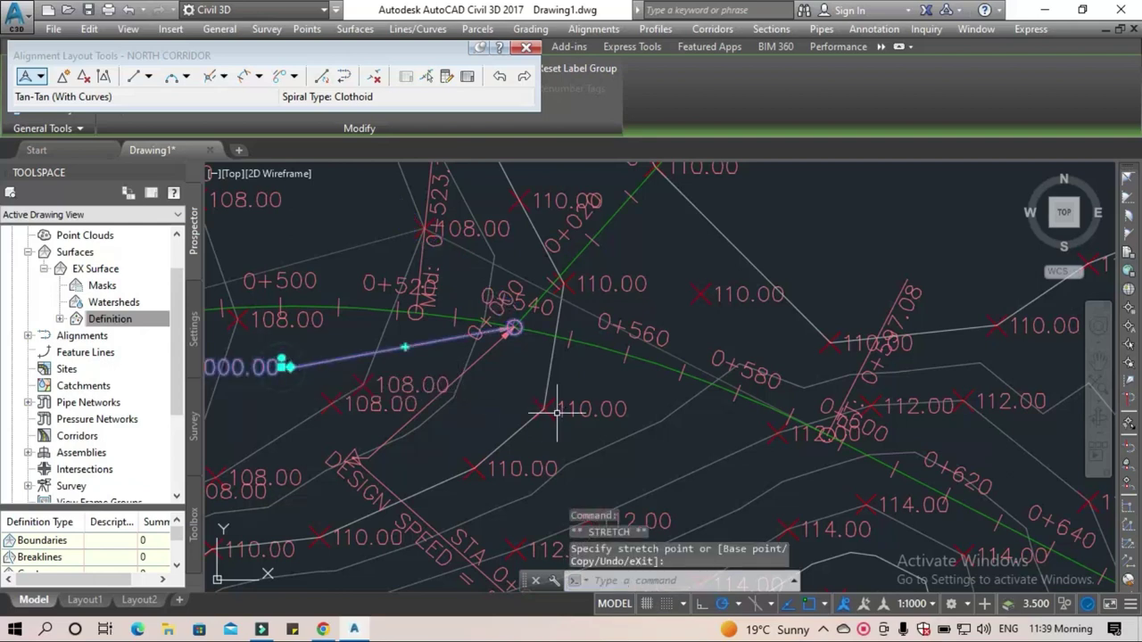
{"action": "key", "text": "Escape"}
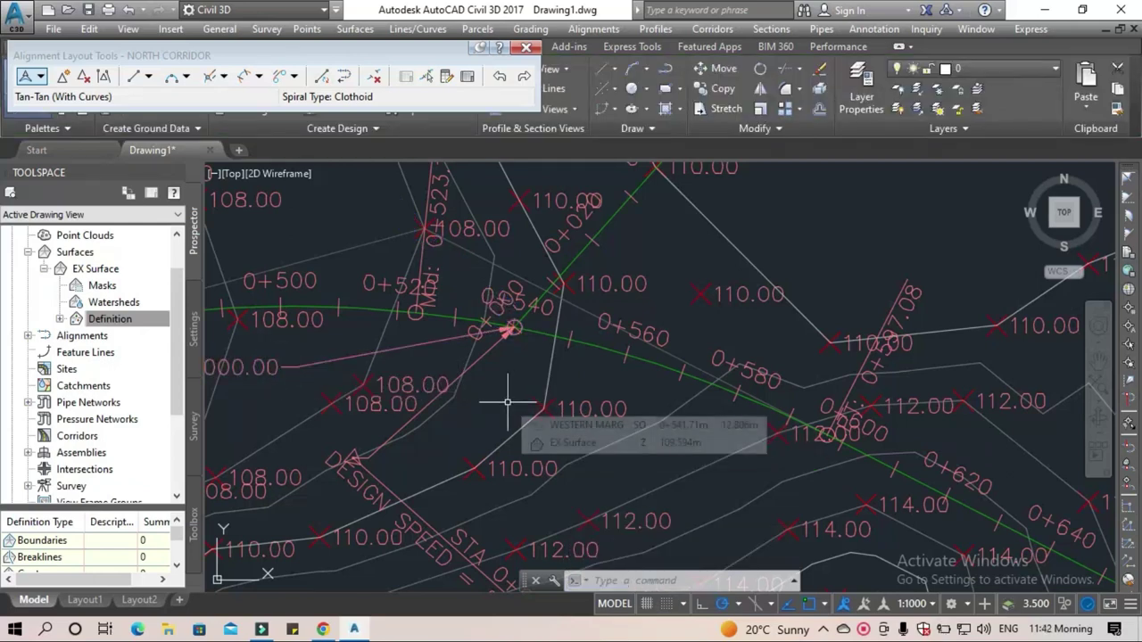
Close the alignment layout tools and launch Create Intersection from the Intersections menu.
{"action": "left_click", "coordinate": [527, 48]}
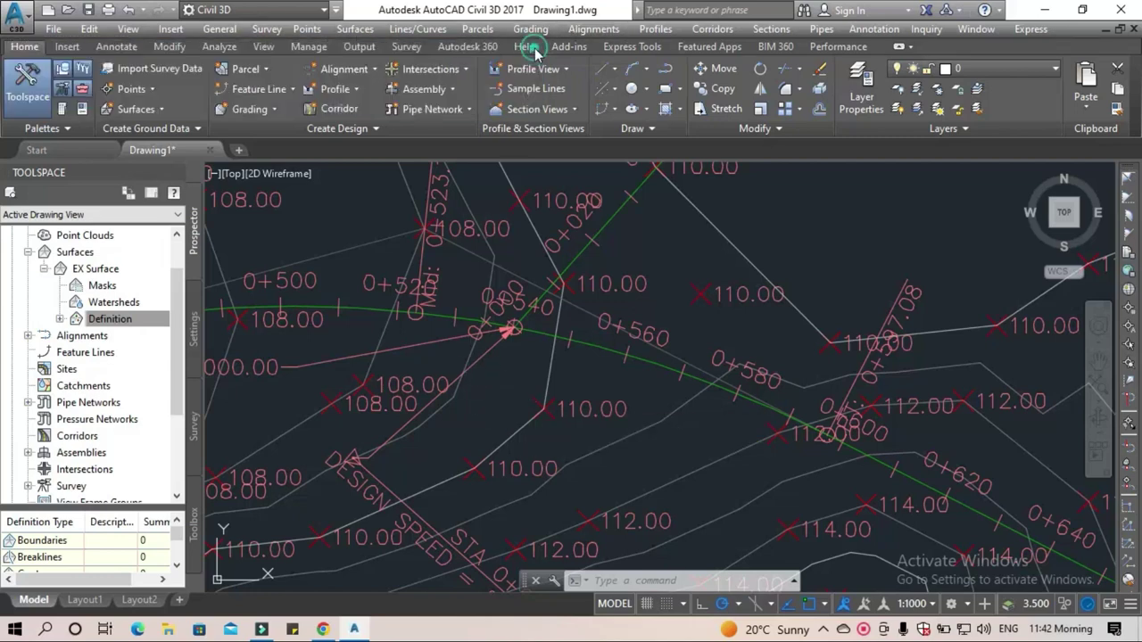
{"action": "left_click", "coordinate": [432, 69]}
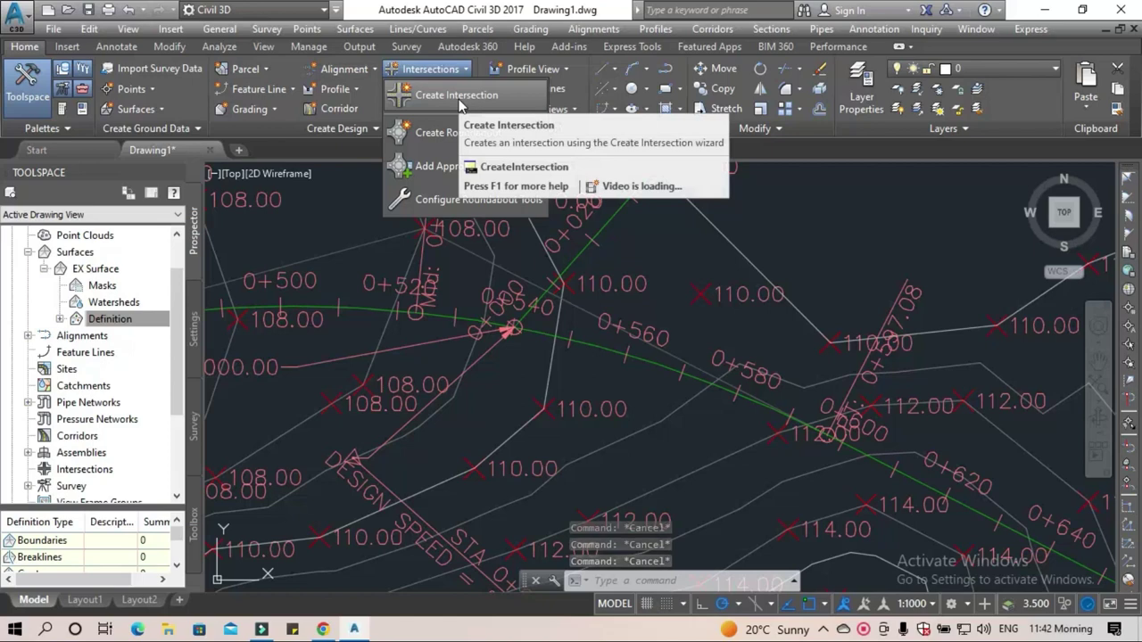
{"action": "left_click", "coordinate": [459, 105]}
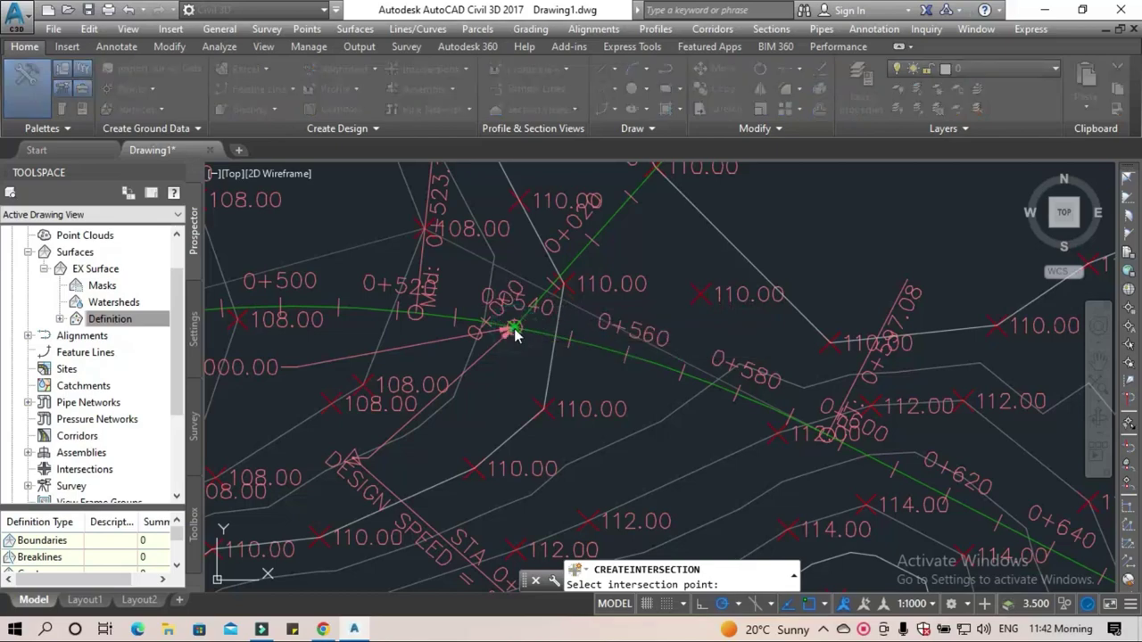
Pick the alignments' crossing point and move the Create Intersection - General dialog upward.
{"action": "left_click", "coordinate": [514, 331]}
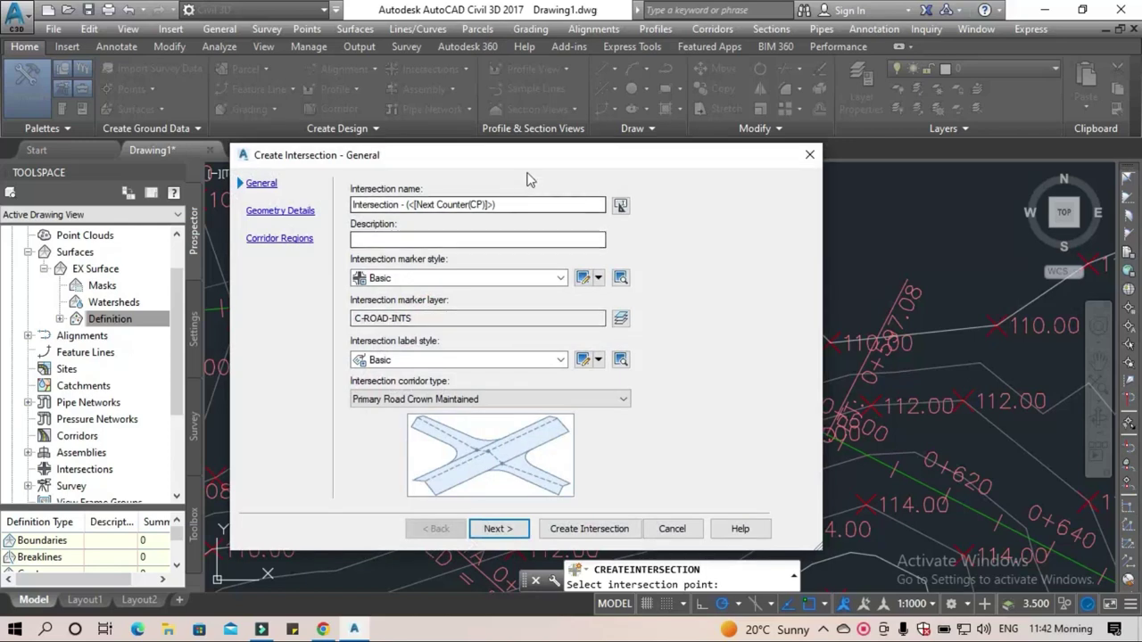
{"action": "left_click_drag", "start_coordinate": [538, 156], "coordinate": [557, 95]}
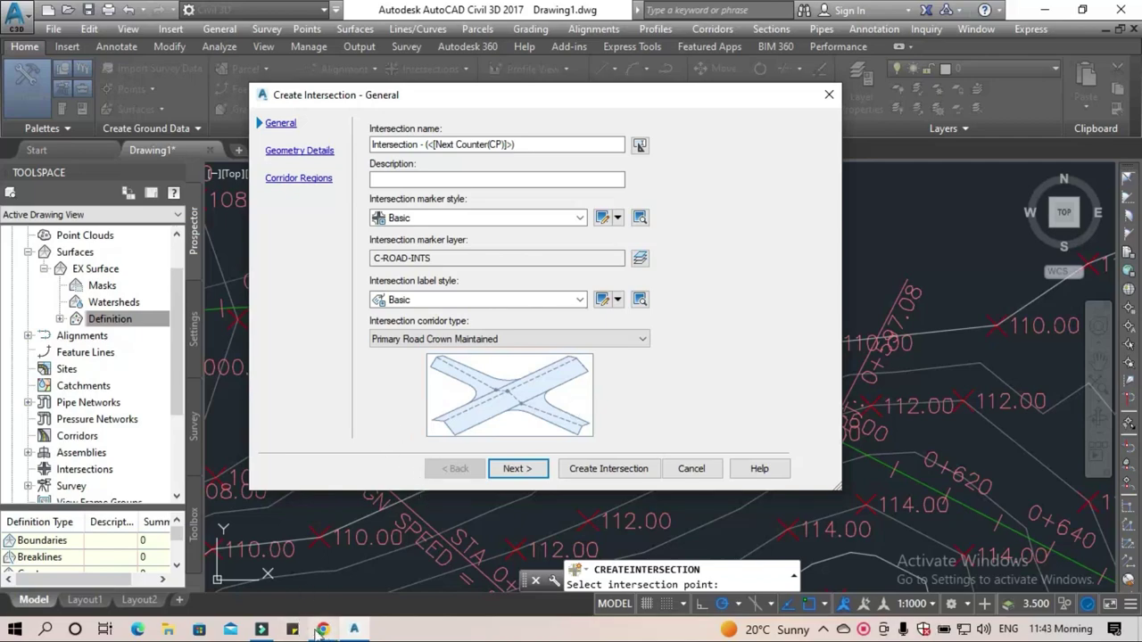
Switch to the Classplus course page in Chrome and show its Content list.
{"action": "mouse_move", "coordinate": [322, 629]}
{"action": "left_click", "coordinate": [328, 580]}
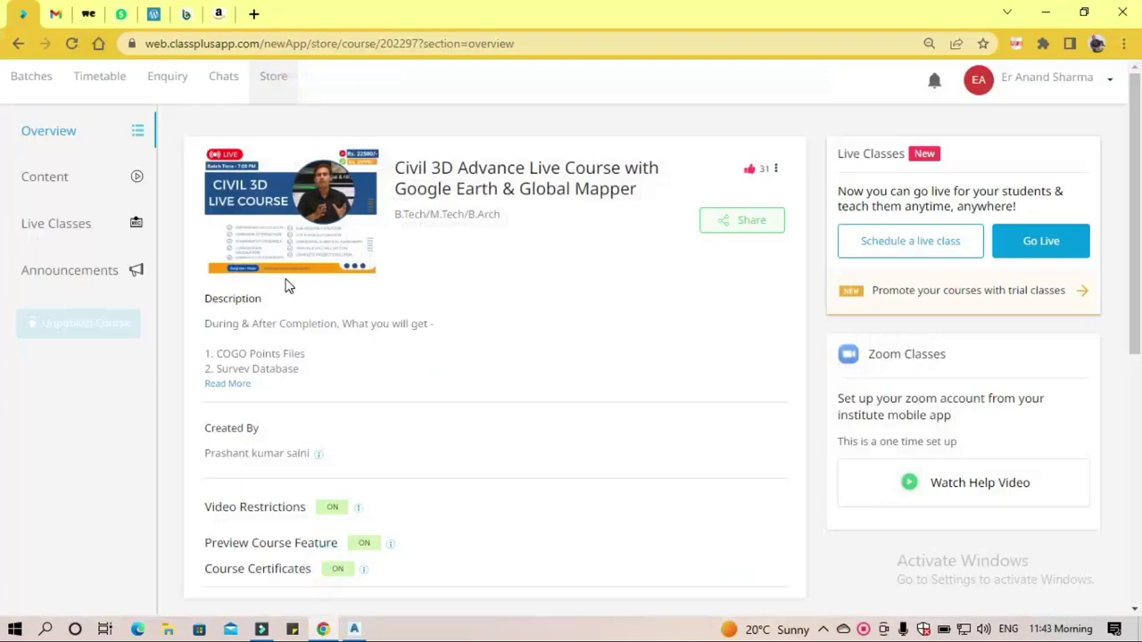
{"action": "left_click", "coordinate": [98, 176]}
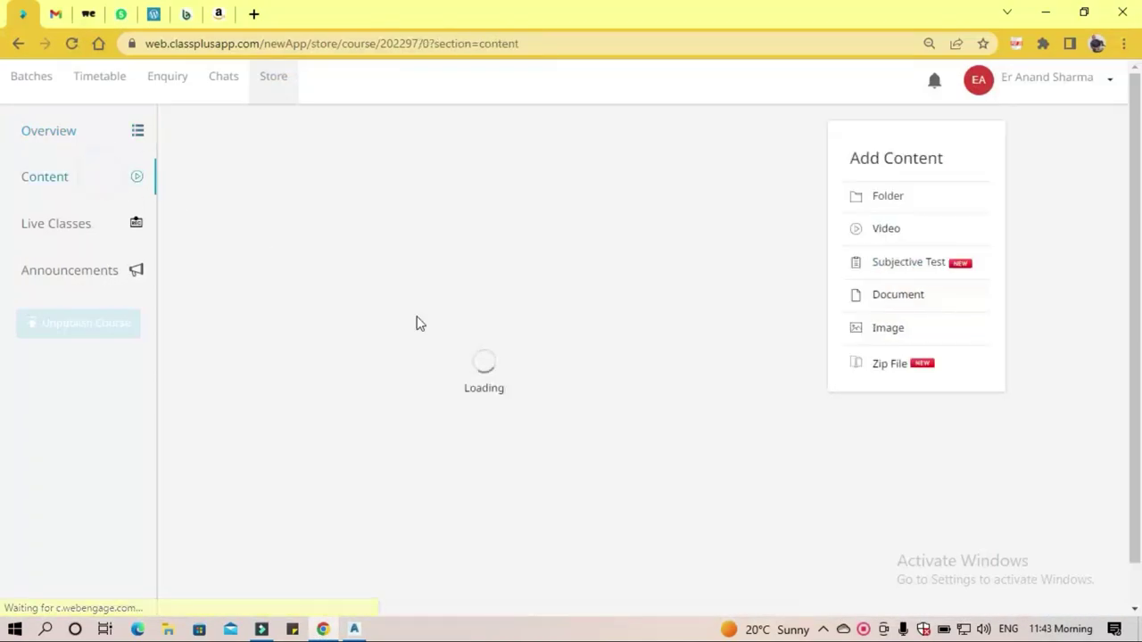
{"action": "scroll", "coordinate": [415, 338], "scroll_direction": "down", "scroll_amount": 4}
{"action": "scroll", "coordinate": [416, 339], "scroll_direction": "up", "scroll_amount": 2}
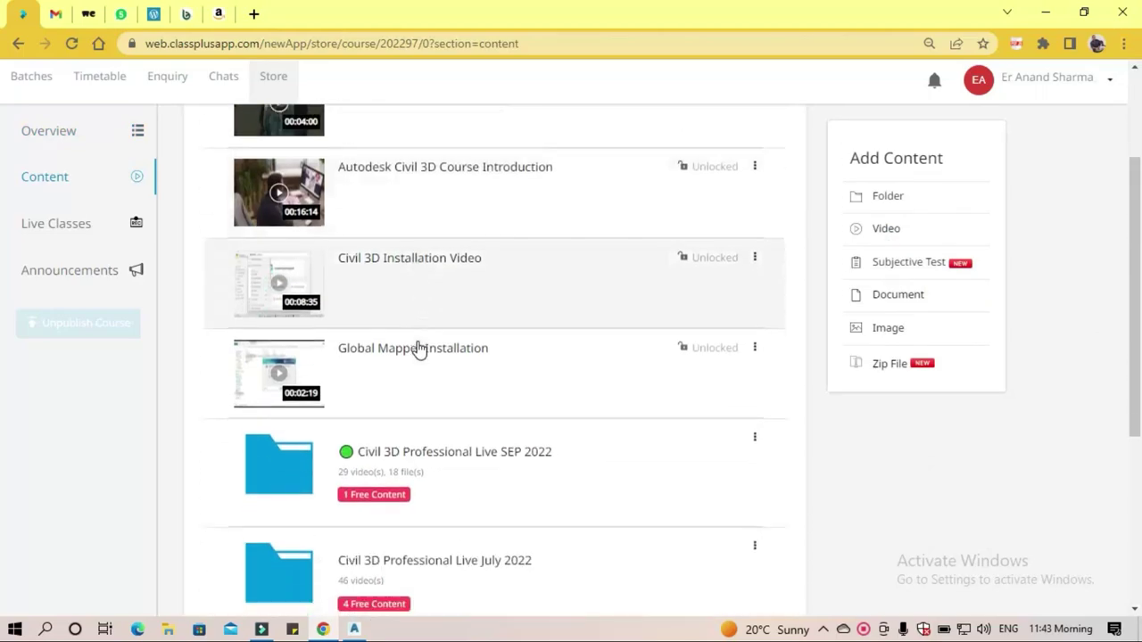
{"action": "scroll", "coordinate": [419, 348], "scroll_direction": "down", "scroll_amount": 4}
{"action": "scroll", "coordinate": [446, 321], "scroll_direction": "up", "scroll_amount": 2}
Open the Civil 3D Professional Live SEP 2022 course folder.
{"action": "left_click", "coordinate": [461, 308]}
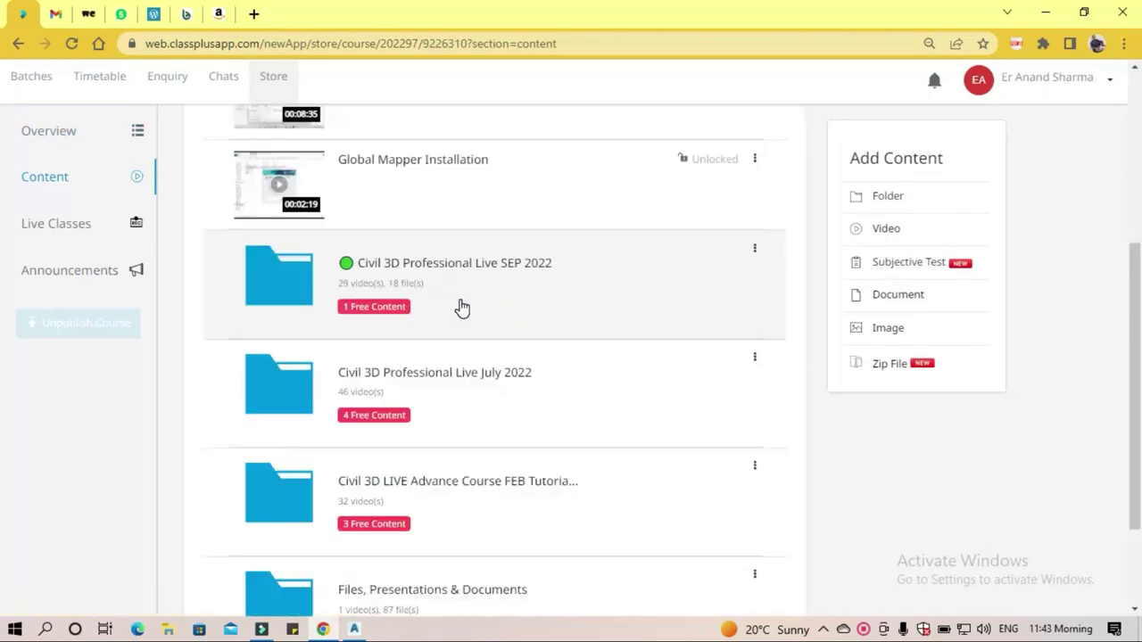
{"action": "scroll", "coordinate": [461, 308], "scroll_direction": "up", "scroll_amount": 5}
{"action": "scroll", "coordinate": [461, 307], "scroll_direction": "down", "scroll_amount": 3}
{"action": "scroll", "coordinate": [461, 308], "scroll_direction": "down", "scroll_amount": 5}
Open Files, Presentations & Documents and the Traffic Intersections PDF at the bottom.
{"action": "left_click", "coordinate": [482, 455]}
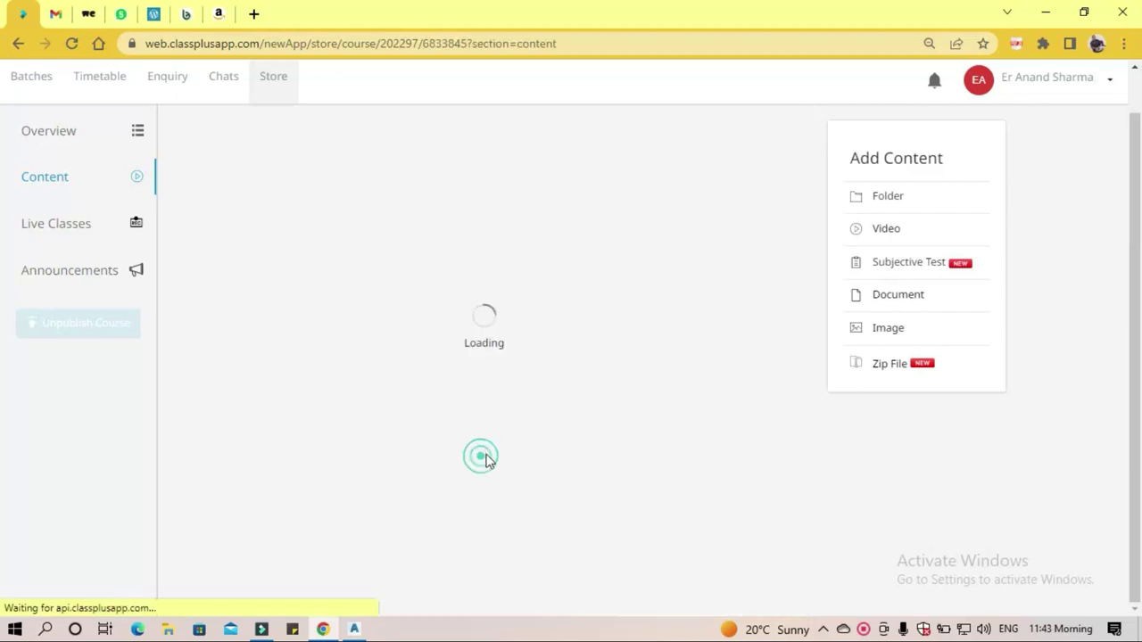
{"action": "scroll", "coordinate": [571, 401], "scroll_direction": "down", "scroll_amount": 5}
{"action": "scroll", "coordinate": [571, 400], "scroll_direction": "down", "scroll_amount": 5}
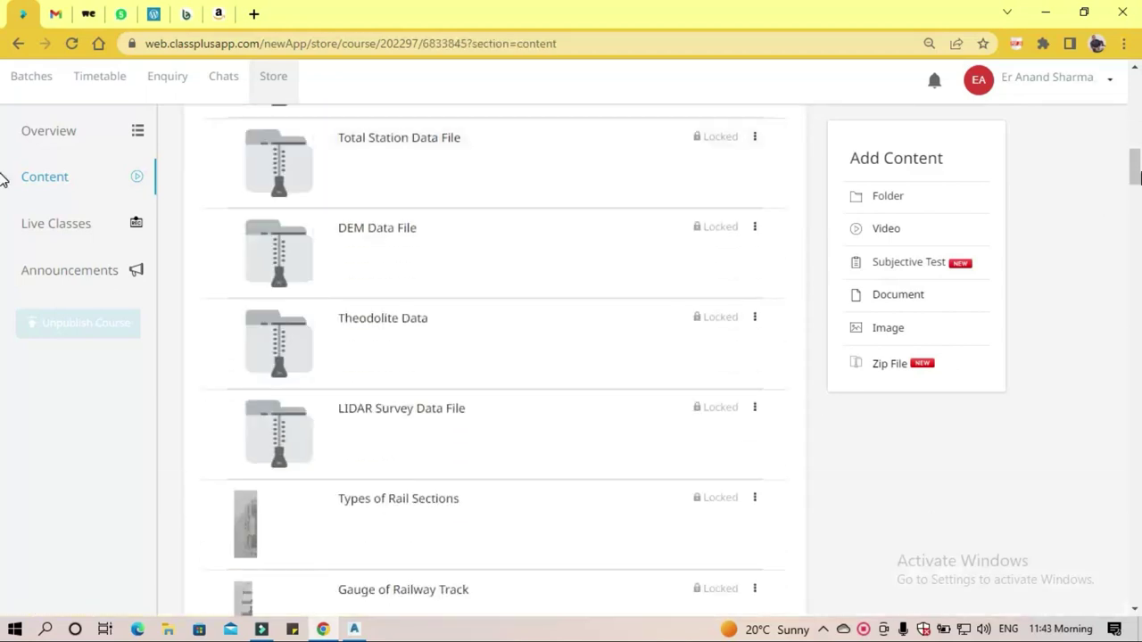
{"action": "left_click_drag", "start_coordinate": [1135, 169], "coordinate": [1136, 579]}
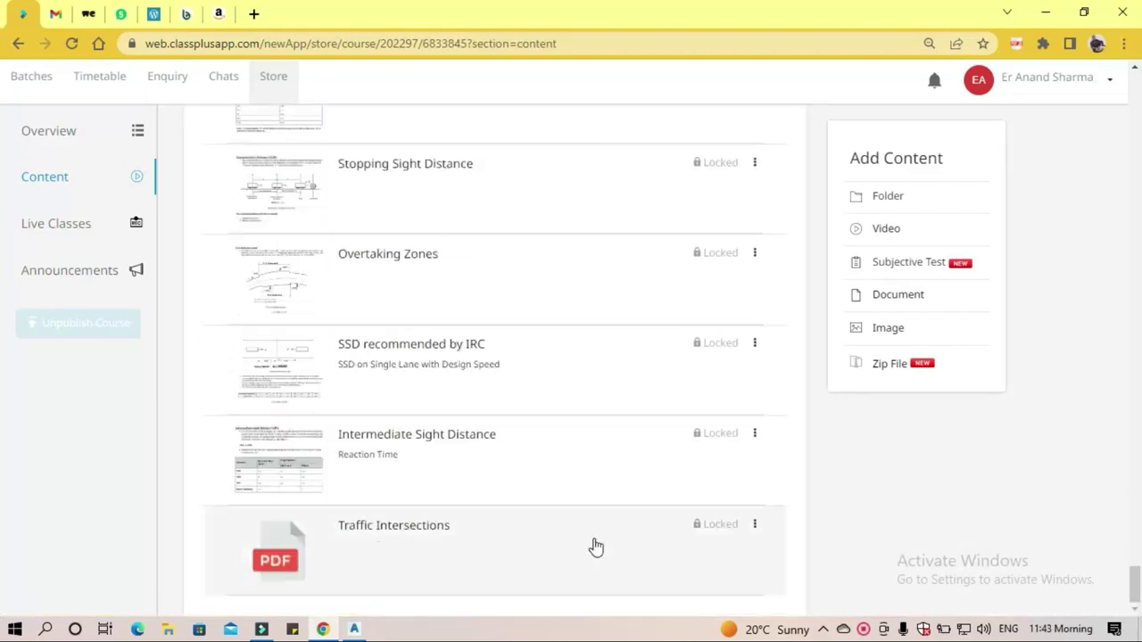
{"action": "left_click", "coordinate": [408, 553]}
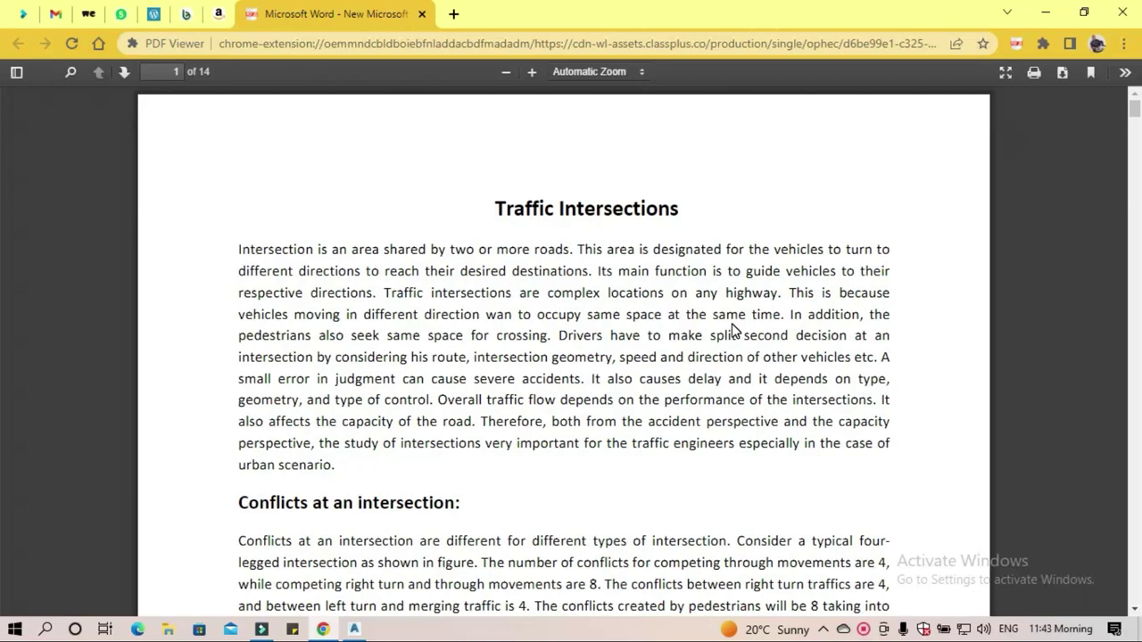
Scroll the Traffic Intersections PDF from page 1 to the Channelized intersection section on page 3.
{"action": "scroll", "coordinate": [497, 466], "scroll_direction": "down", "scroll_amount": 5}
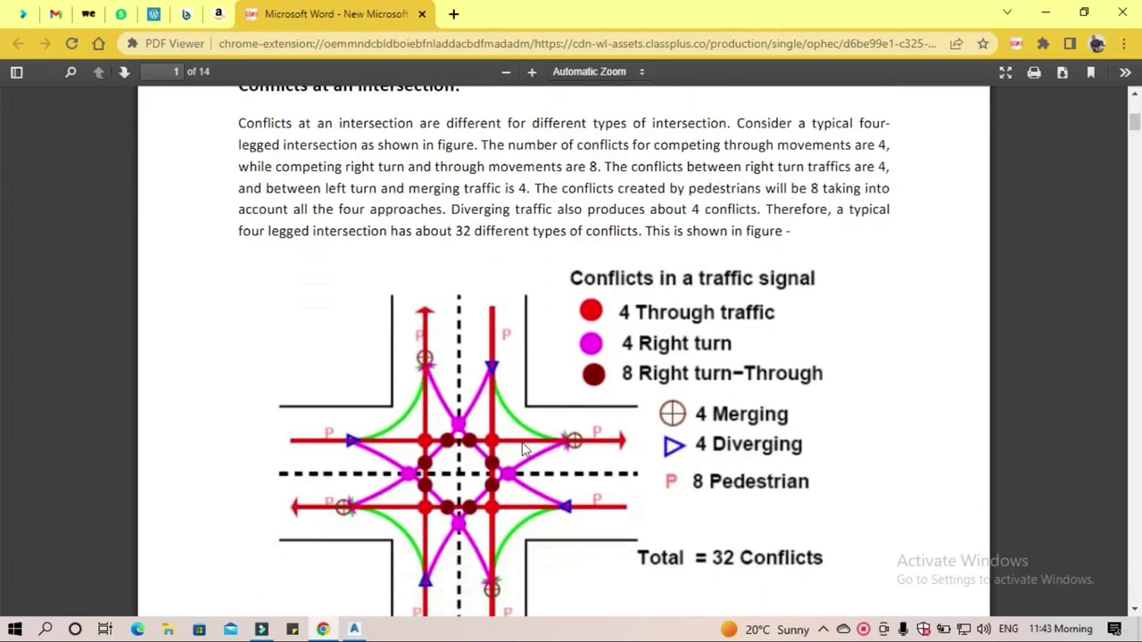
{"action": "scroll", "coordinate": [559, 382], "scroll_direction": "down", "scroll_amount": 1}
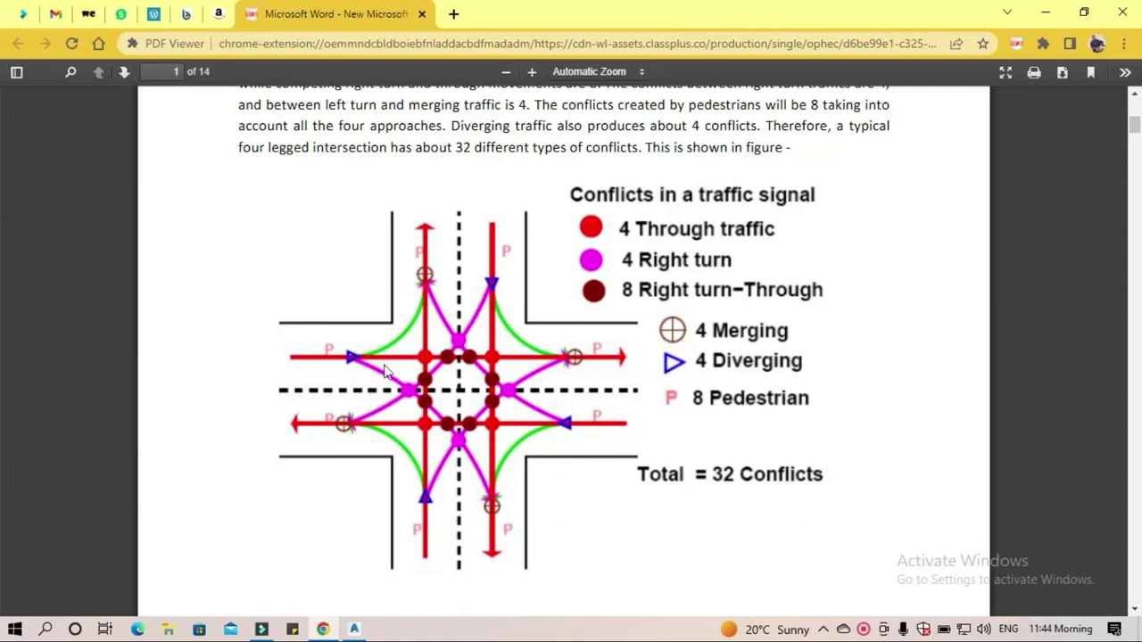
{"action": "scroll", "coordinate": [437, 401], "scroll_direction": "down", "scroll_amount": 3}
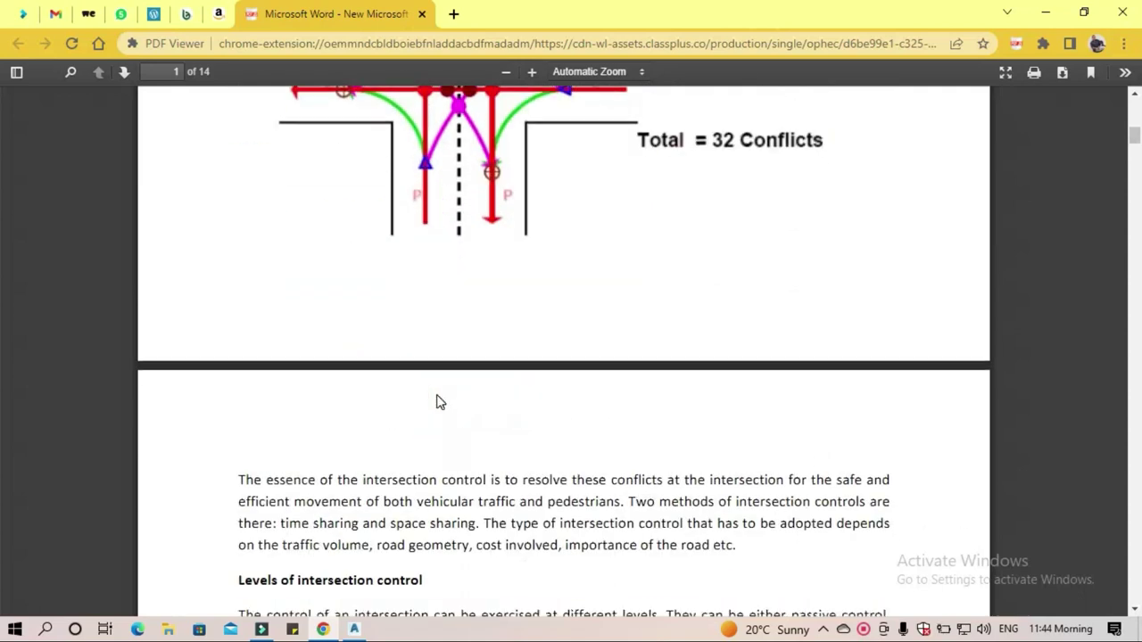
{"action": "scroll", "coordinate": [437, 401], "scroll_direction": "down", "scroll_amount": 2}
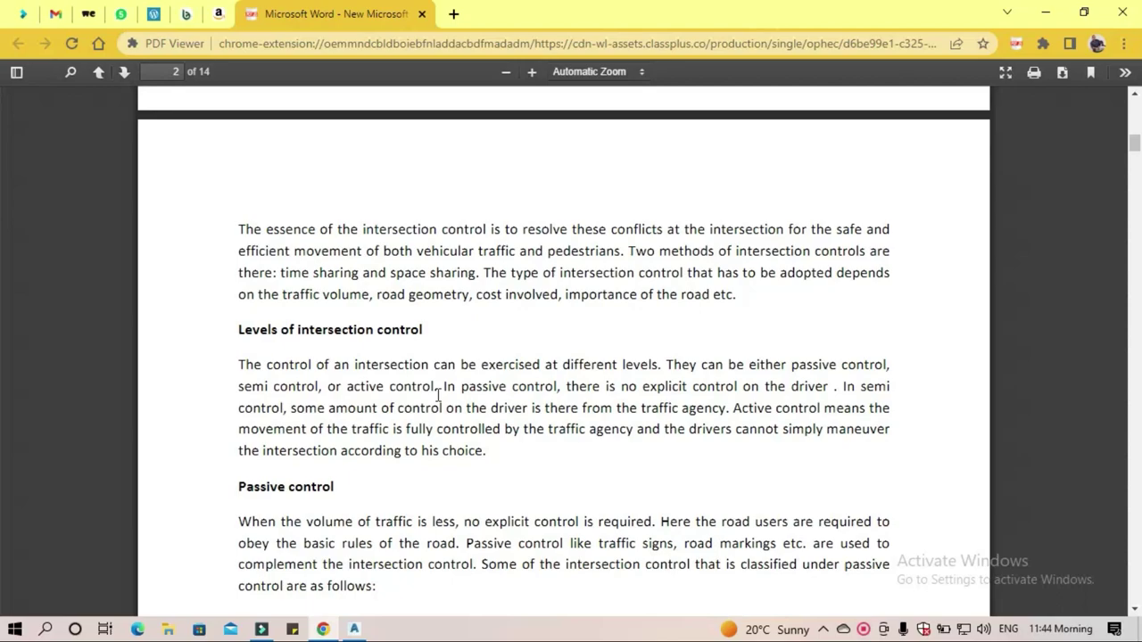
{"action": "scroll", "coordinate": [438, 395], "scroll_direction": "down", "scroll_amount": 4}
{"action": "scroll", "coordinate": [438, 425], "scroll_direction": "down", "scroll_amount": 3}
{"action": "scroll", "coordinate": [438, 426], "scroll_direction": "down", "scroll_amount": 3}
{"action": "scroll", "coordinate": [438, 430], "scroll_direction": "down", "scroll_amount": 3}
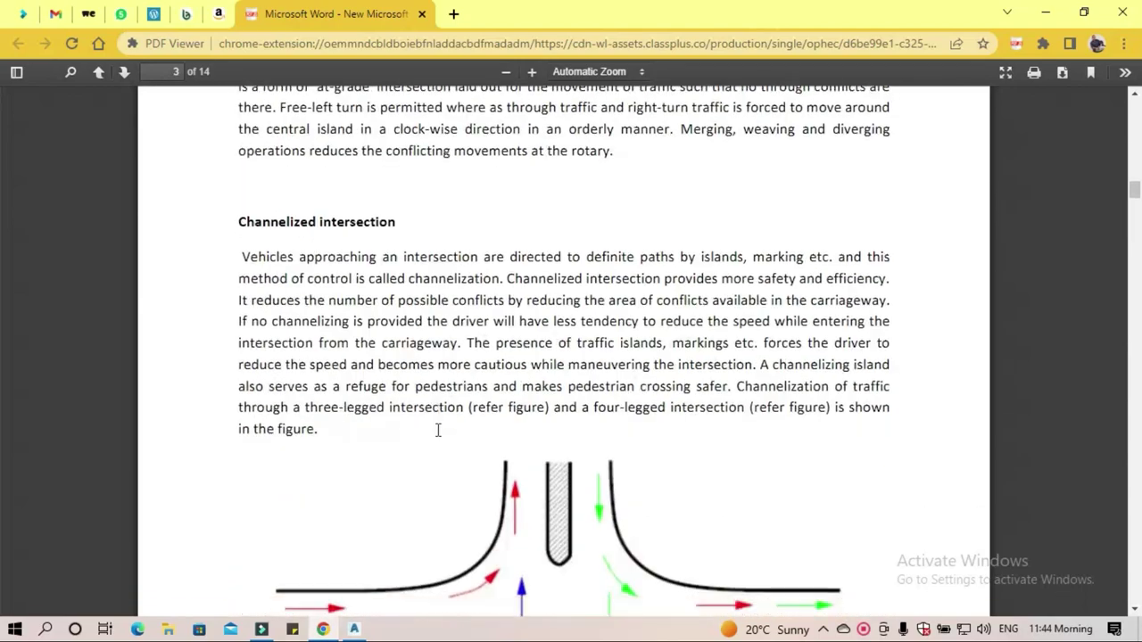
{"action": "scroll", "coordinate": [438, 430], "scroll_direction": "down", "scroll_amount": 2}
Scroll past the three- and four-legged channelization figures to Traffic rotaries on page 4.
{"action": "scroll", "coordinate": [438, 436], "scroll_direction": "down", "scroll_amount": 1}
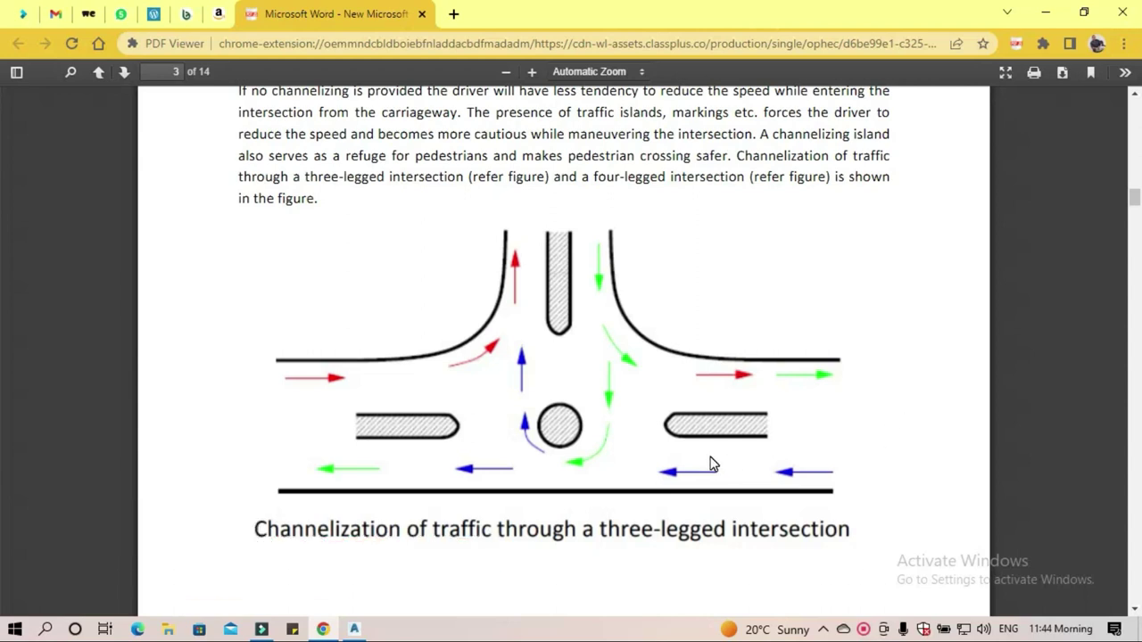
{"action": "scroll", "coordinate": [710, 464], "scroll_direction": "up", "scroll_amount": 2}
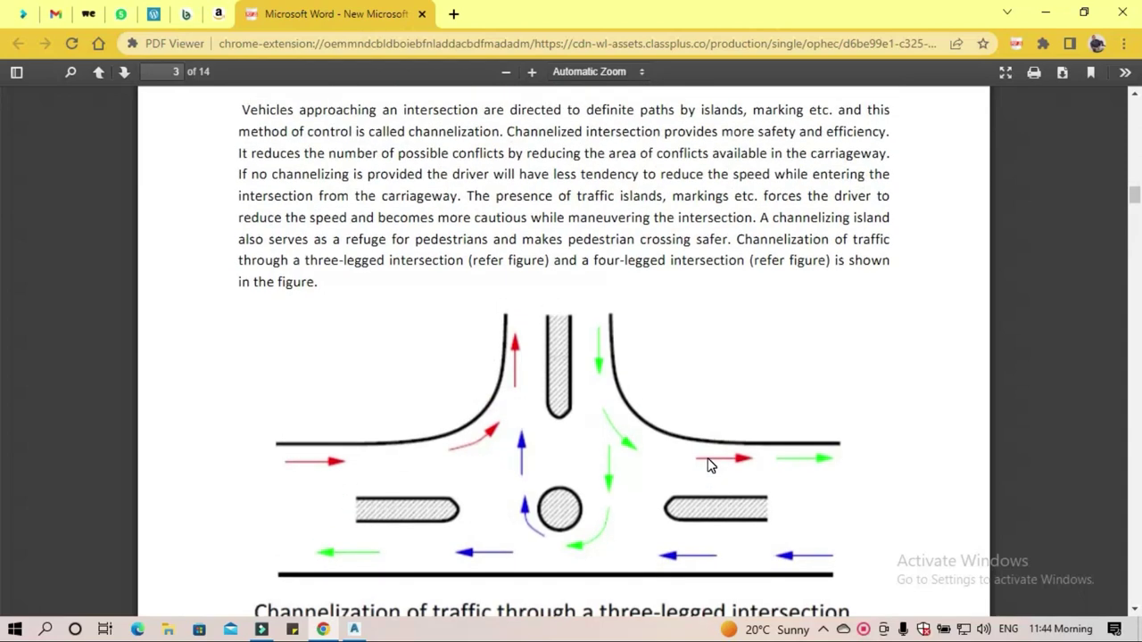
{"action": "scroll", "coordinate": [711, 464], "scroll_direction": "down", "scroll_amount": 3}
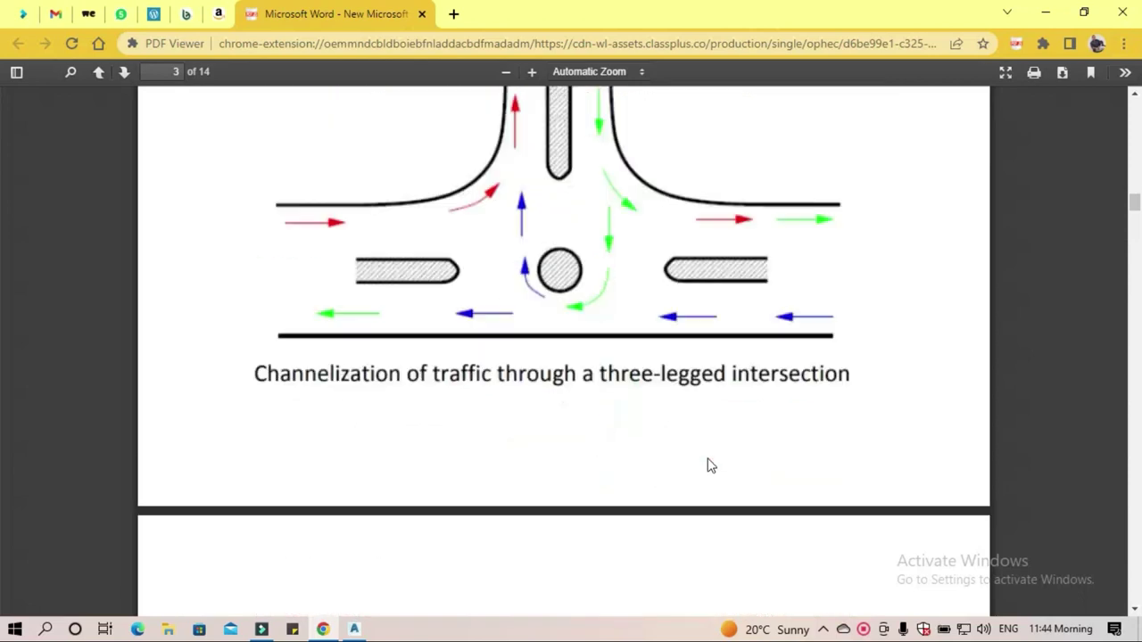
{"action": "scroll", "coordinate": [711, 464], "scroll_direction": "down", "scroll_amount": 5}
{"action": "scroll", "coordinate": [711, 464], "scroll_direction": "down", "scroll_amount": 3}
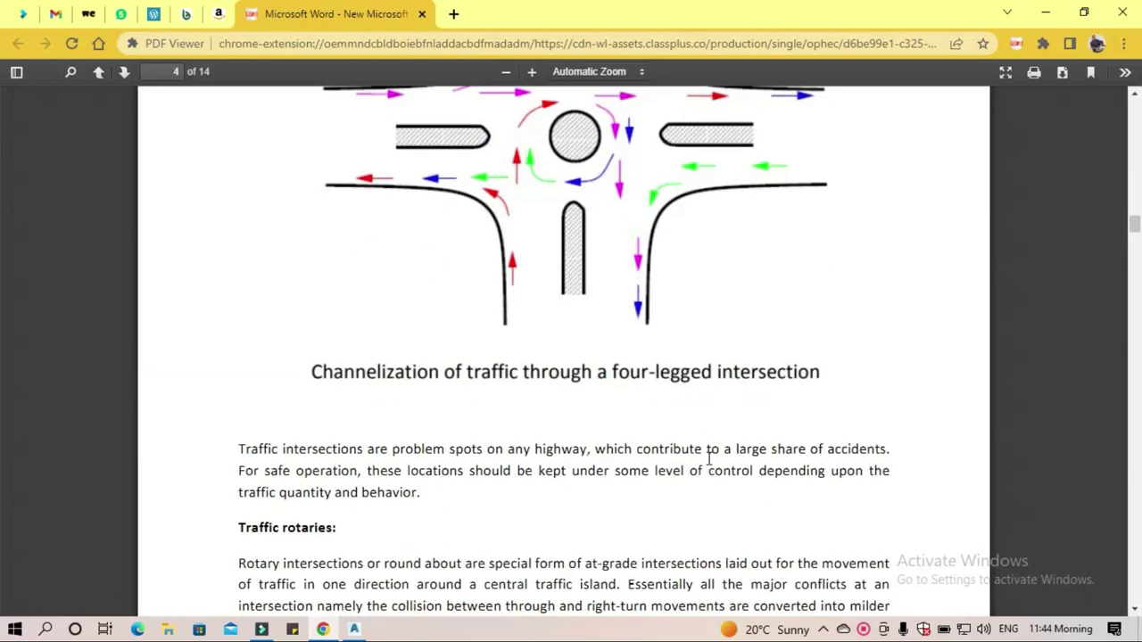
{"action": "scroll", "coordinate": [711, 457], "scroll_direction": "up", "scroll_amount": 2}
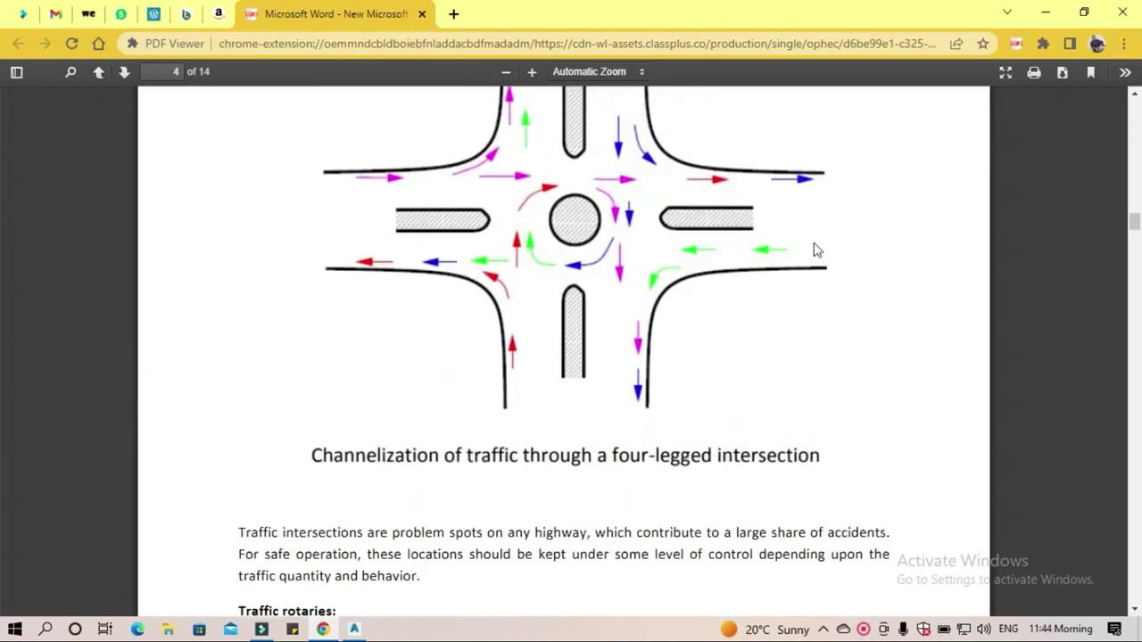
{"action": "scroll", "coordinate": [410, 354], "scroll_direction": "up", "scroll_amount": 2}
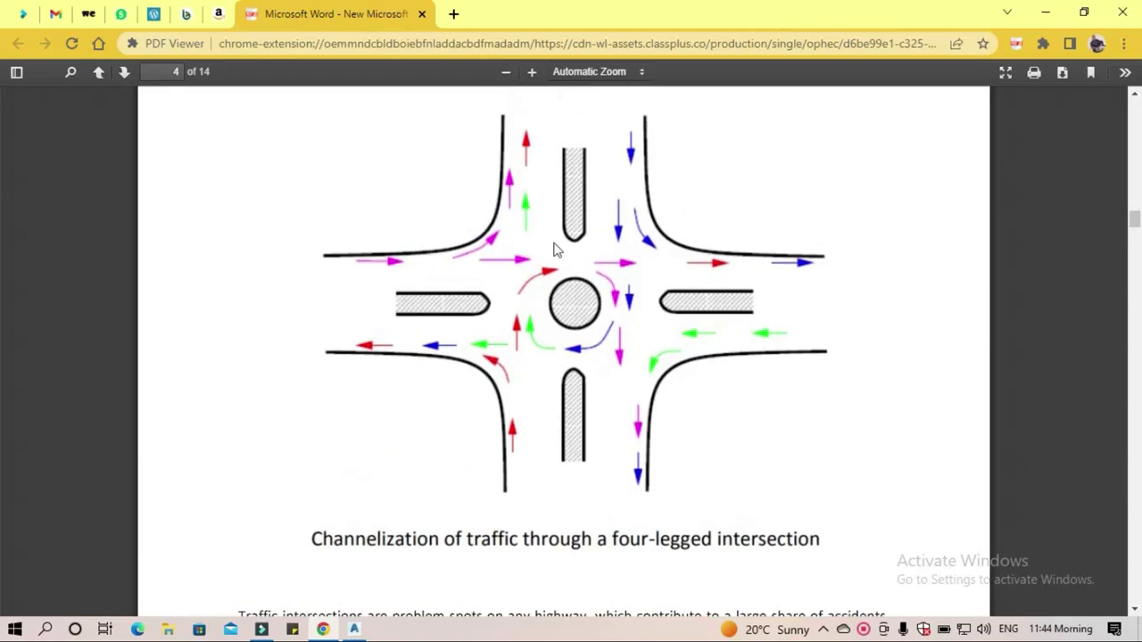
{"action": "scroll", "coordinate": [561, 321], "scroll_direction": "down", "scroll_amount": 3}
{"action": "scroll", "coordinate": [563, 319], "scroll_direction": "down", "scroll_amount": 2}
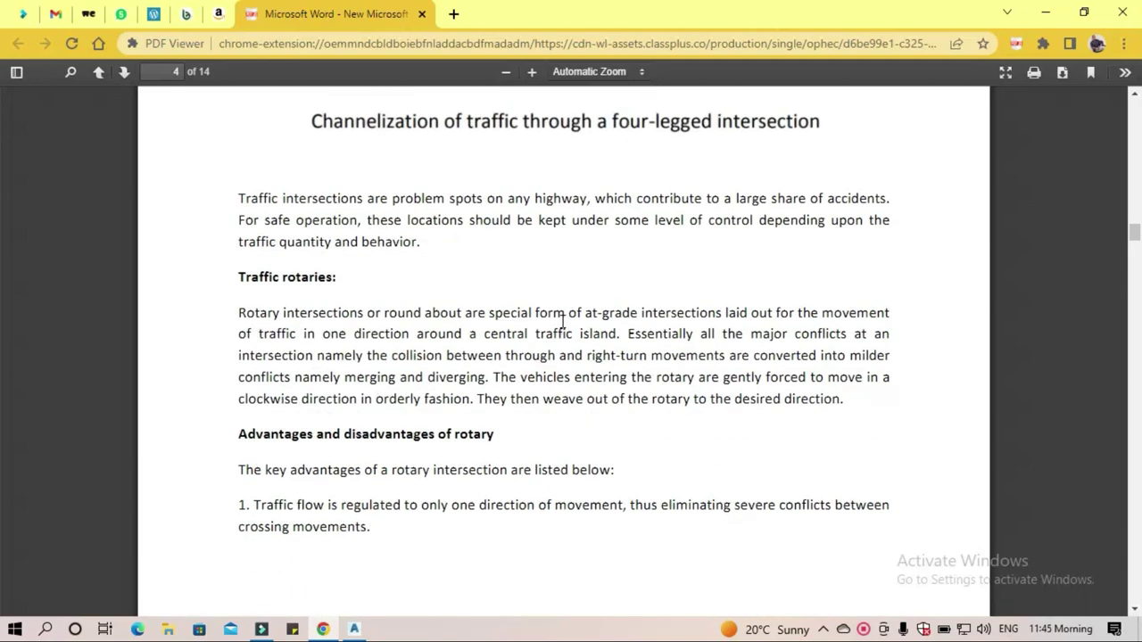
Scroll and drag the PDF scrollbar down through the pages after page 4.
{"action": "scroll", "coordinate": [564, 319], "scroll_direction": "down", "scroll_amount": 2}
{"action": "scroll", "coordinate": [562, 321], "scroll_direction": "down", "scroll_amount": 5}
{"action": "scroll", "coordinate": [562, 321], "scroll_direction": "down", "scroll_amount": 5}
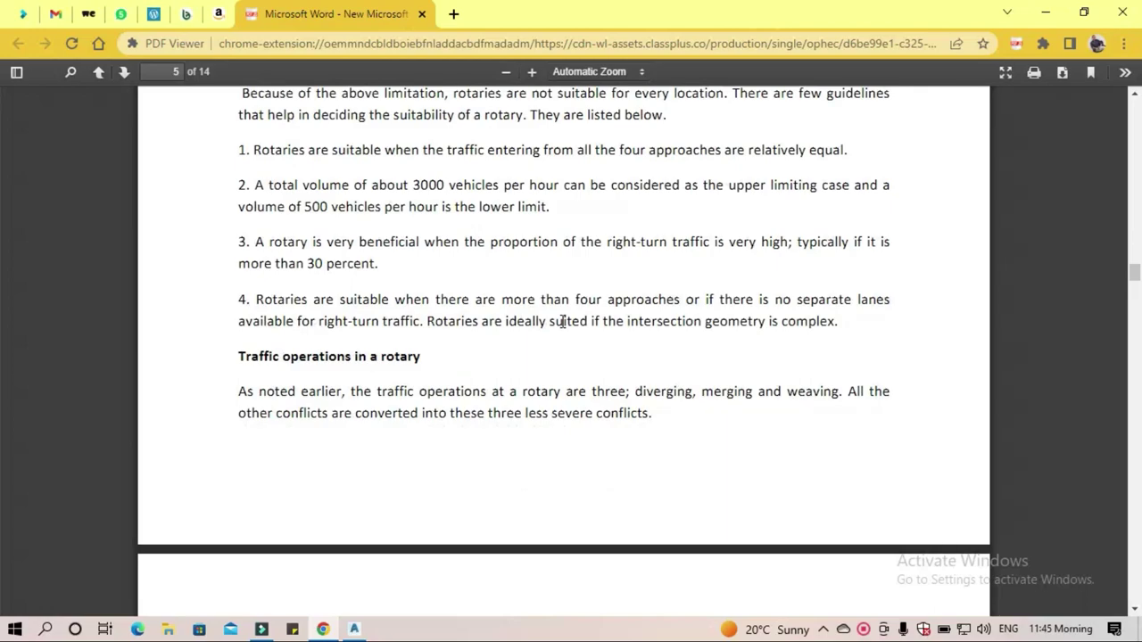
{"action": "scroll", "coordinate": [562, 321], "scroll_direction": "down", "scroll_amount": 3}
{"action": "scroll", "coordinate": [562, 321], "scroll_direction": "down", "scroll_amount": 3}
{"action": "scroll", "coordinate": [562, 321], "scroll_direction": "down", "scroll_amount": 3}
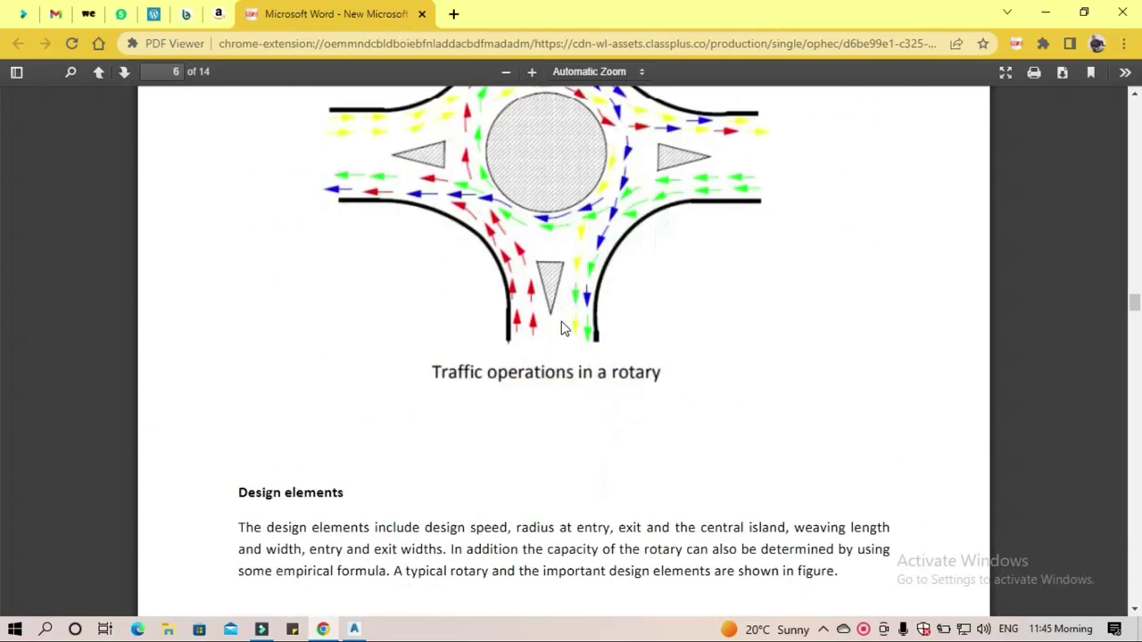
{"action": "scroll", "coordinate": [562, 326], "scroll_direction": "down", "scroll_amount": 3}
{"action": "scroll", "coordinate": [562, 332], "scroll_direction": "down", "scroll_amount": 5}
{"action": "scroll", "coordinate": [564, 335], "scroll_direction": "down", "scroll_amount": 5}
{"action": "scroll", "coordinate": [566, 337], "scroll_direction": "down", "scroll_amount": 5}
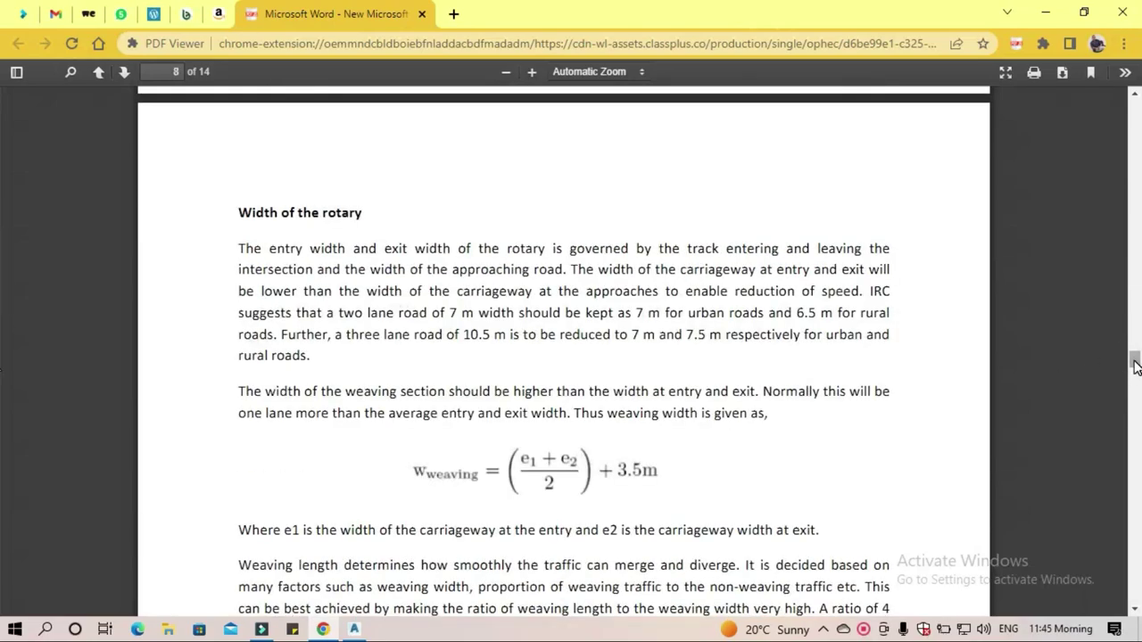
{"action": "mouse_move", "coordinate": [1134, 366]}
{"action": "left_mouse_down"}
{"action": "mouse_move", "coordinate": [1135, 433]}
{"action": "mouse_move", "coordinate": [1134, 373]}
{"action": "mouse_move", "coordinate": [1135, 396]}
{"action": "left_mouse_up"}
Continue to page 10's Traffic negotiating a rotary and East-South weaving diagrams.
{"action": "scroll", "coordinate": [687, 462], "scroll_direction": "down", "scroll_amount": 5}
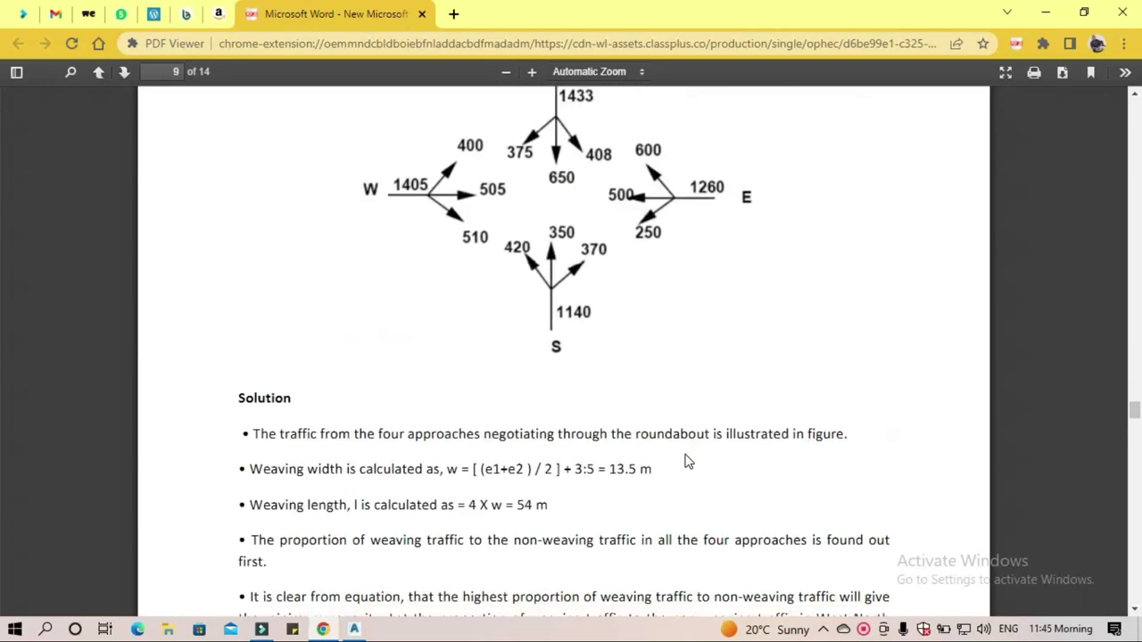
{"action": "scroll", "coordinate": [685, 461], "scroll_direction": "up", "scroll_amount": 3}
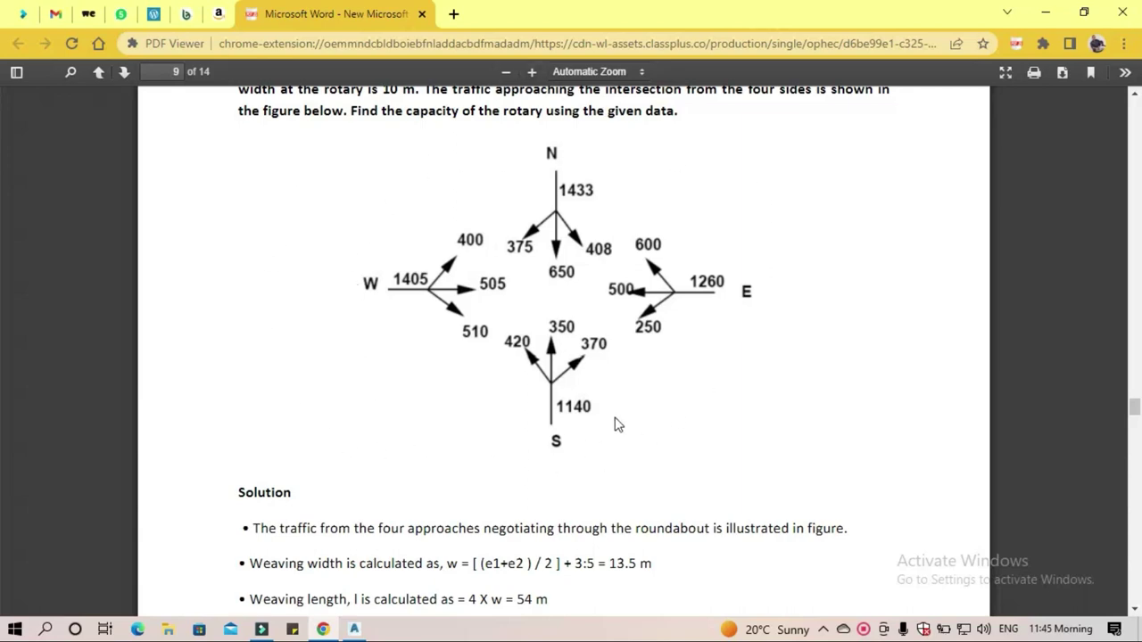
{"action": "scroll", "coordinate": [617, 424], "scroll_direction": "down", "scroll_amount": 1}
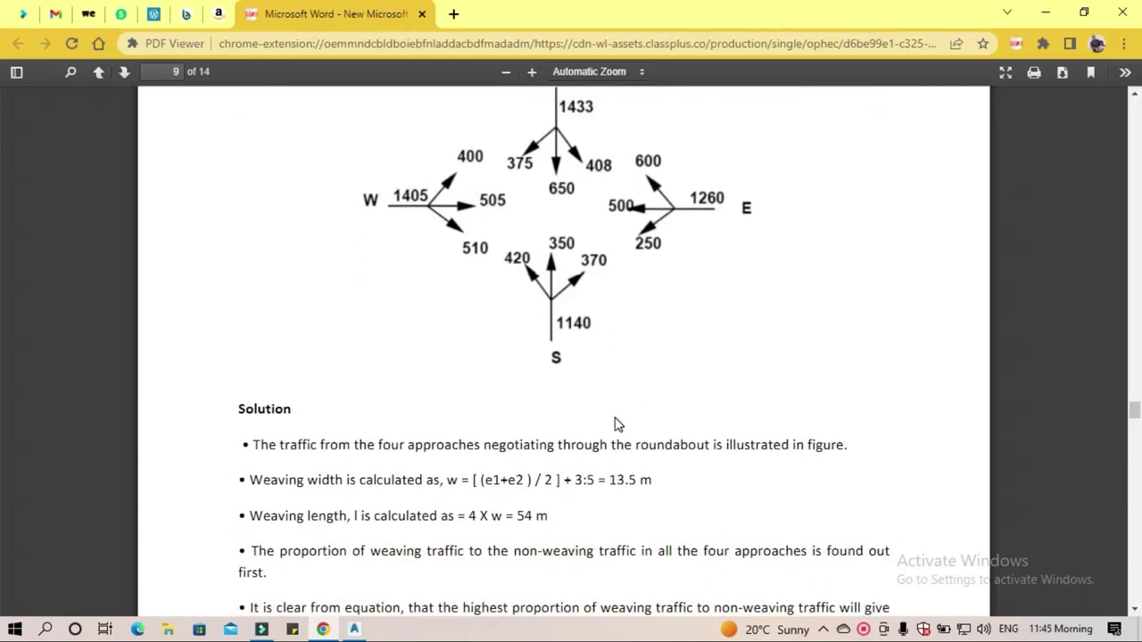
{"action": "scroll", "coordinate": [616, 424], "scroll_direction": "down", "scroll_amount": 2}
{"action": "scroll", "coordinate": [616, 428], "scroll_direction": "down", "scroll_amount": 6}
{"action": "scroll", "coordinate": [614, 437], "scroll_direction": "down", "scroll_amount": 5}
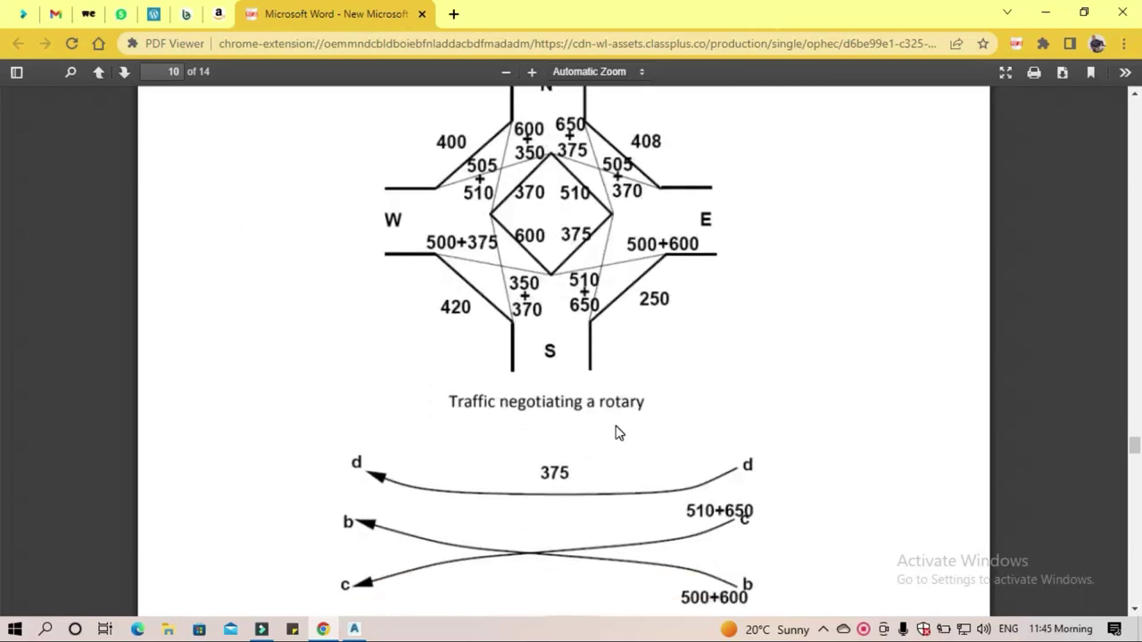
{"action": "scroll", "coordinate": [612, 451], "scroll_direction": "down", "scroll_amount": 4}
{"action": "scroll", "coordinate": [612, 452], "scroll_direction": "down", "scroll_amount": 3}
{"action": "scroll", "coordinate": [612, 454], "scroll_direction": "up", "scroll_amount": 6}
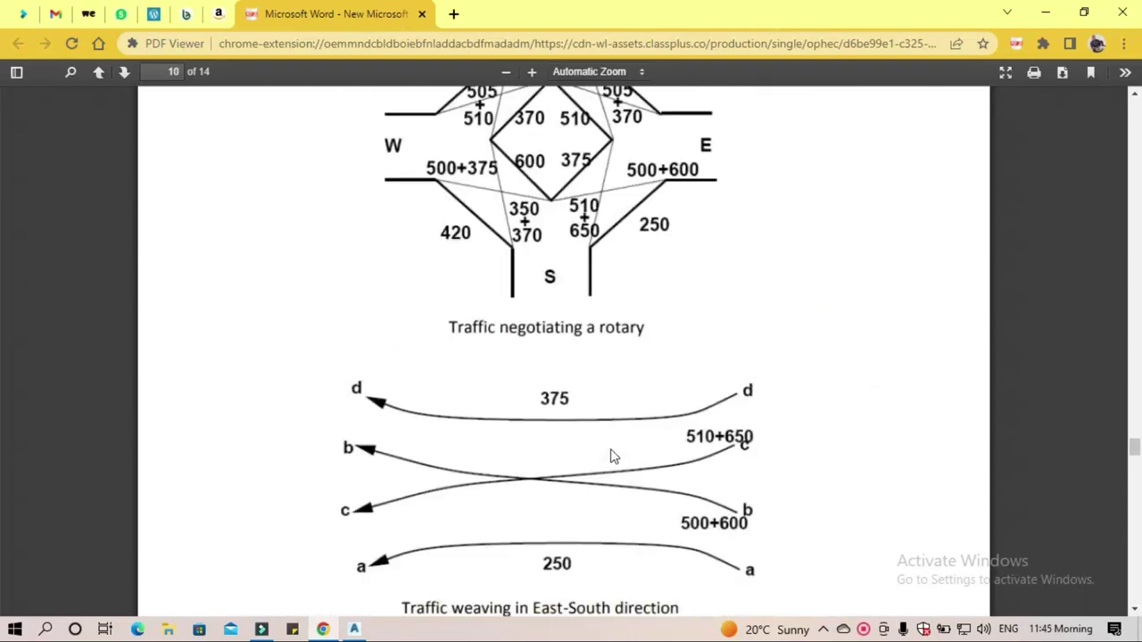
{"action": "scroll", "coordinate": [612, 454], "scroll_direction": "up", "scroll_amount": 3}
Return to the Classplus content list, scroll it up, then minimise Chrome.
{"action": "left_click", "coordinate": [19, 12]}
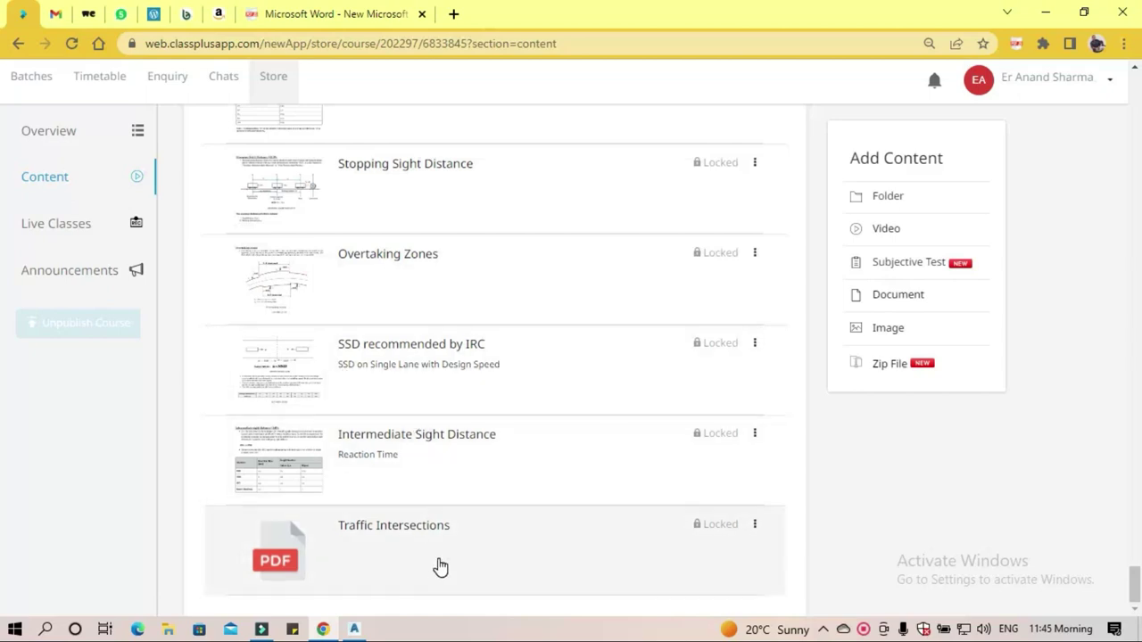
{"action": "scroll", "coordinate": [518, 482], "scroll_direction": "up", "scroll_amount": 1}
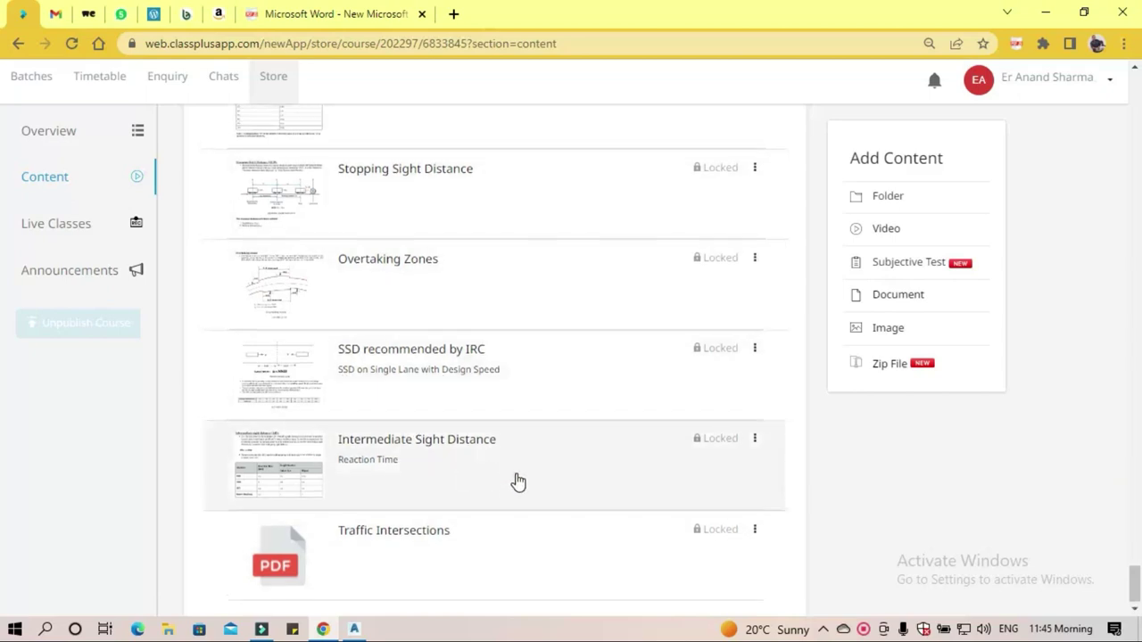
{"action": "scroll", "coordinate": [518, 482], "scroll_direction": "up", "scroll_amount": 3}
{"action": "scroll", "coordinate": [530, 490], "scroll_direction": "up", "scroll_amount": 2}
{"action": "scroll", "coordinate": [541, 494], "scroll_direction": "up", "scroll_amount": 3}
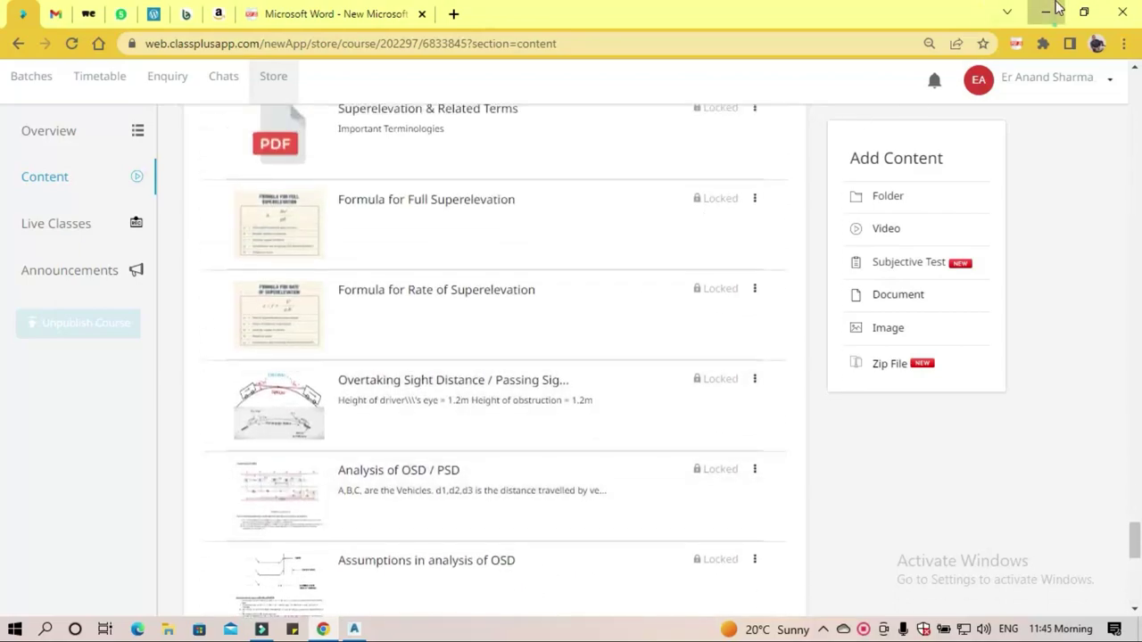
{"action": "left_click", "coordinate": [1056, 8]}
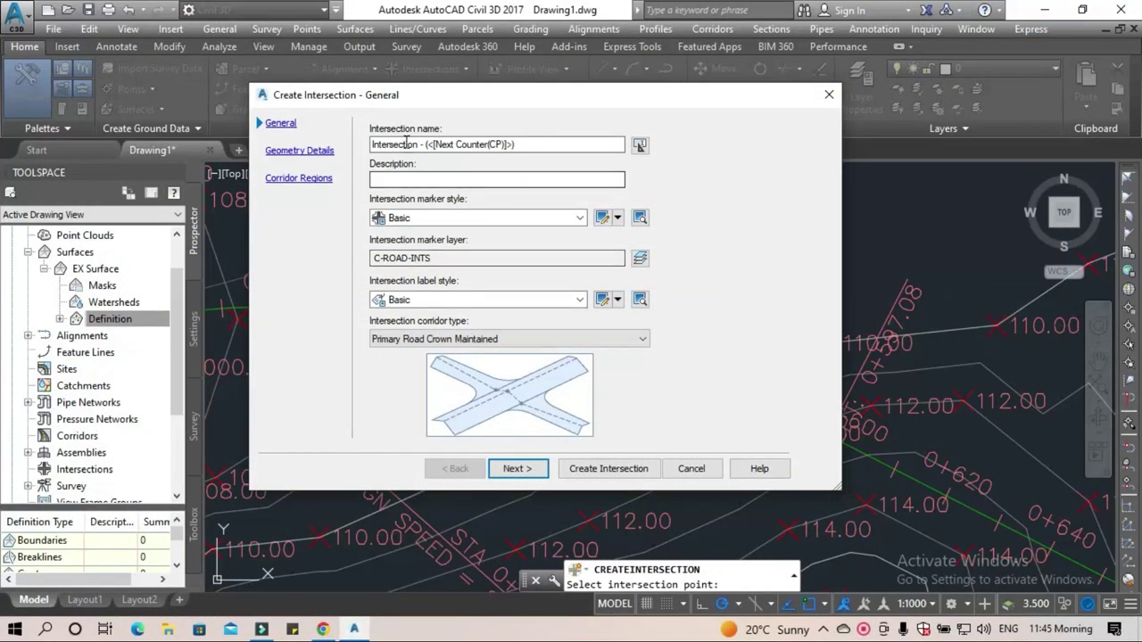
Replace the name's automatic counter with L, making it 'Intersection - L', and keep the Basic label style.
{"action": "left_click_drag", "start_coordinate": [524, 144], "coordinate": [428, 147]}
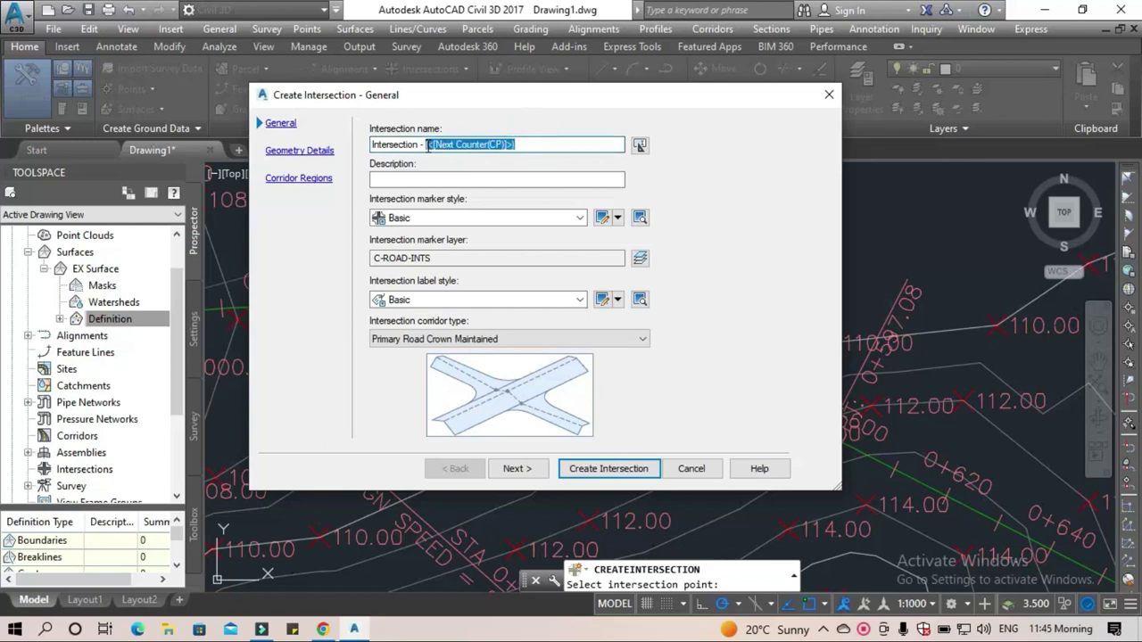
{"action": "key", "text": "Delete"}
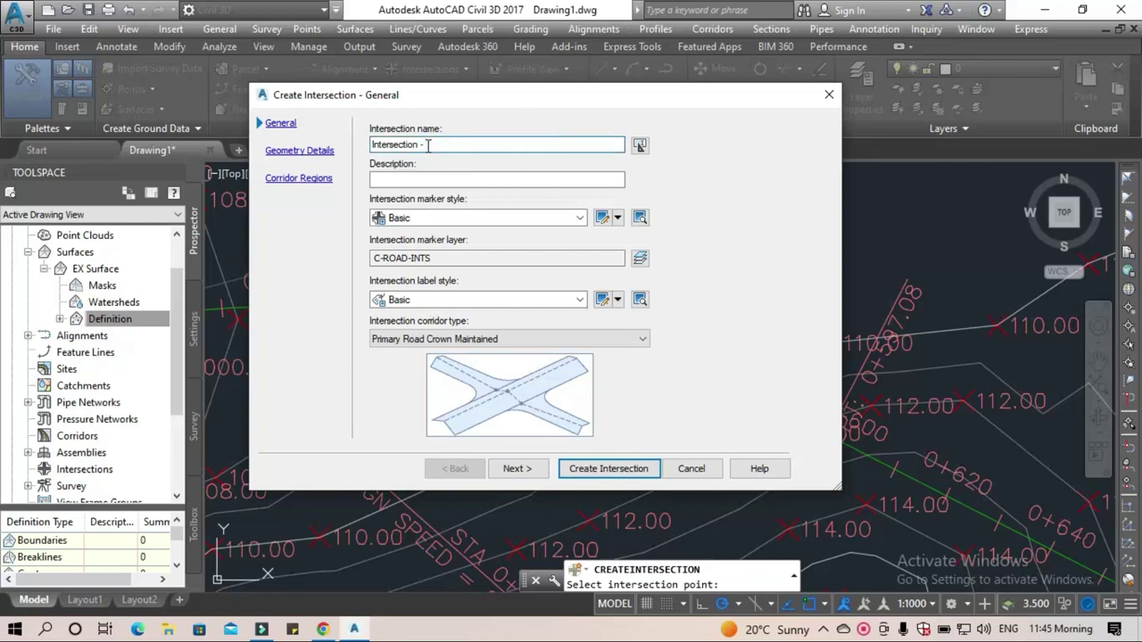
{"action": "type", "text": "L"}
{"action": "left_click", "coordinate": [579, 300]}
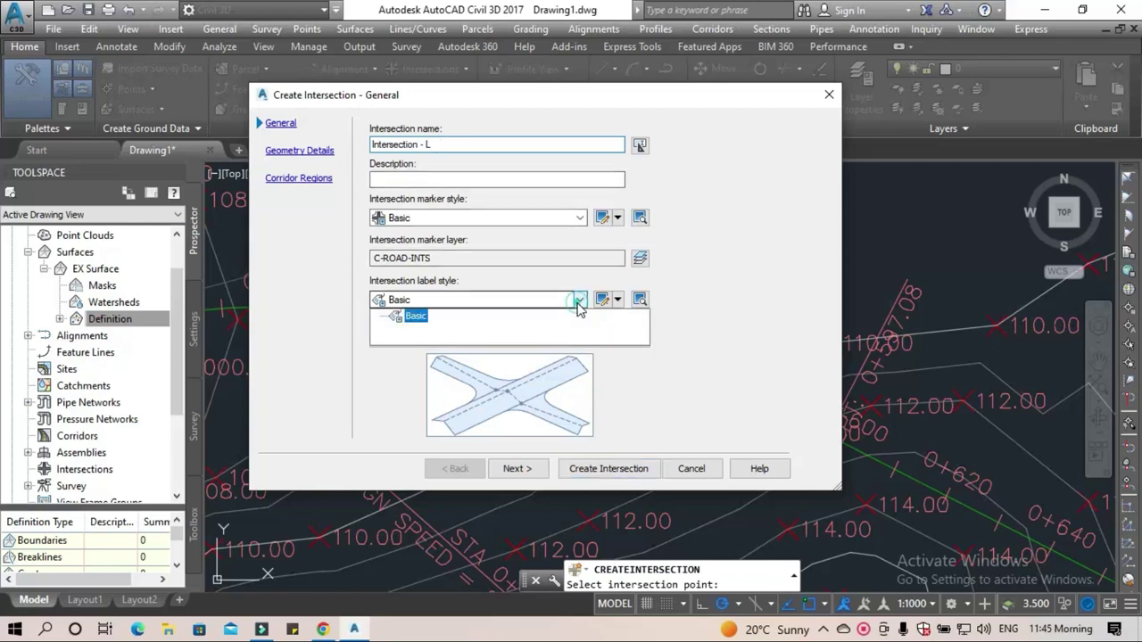
{"action": "left_click", "coordinate": [578, 301]}
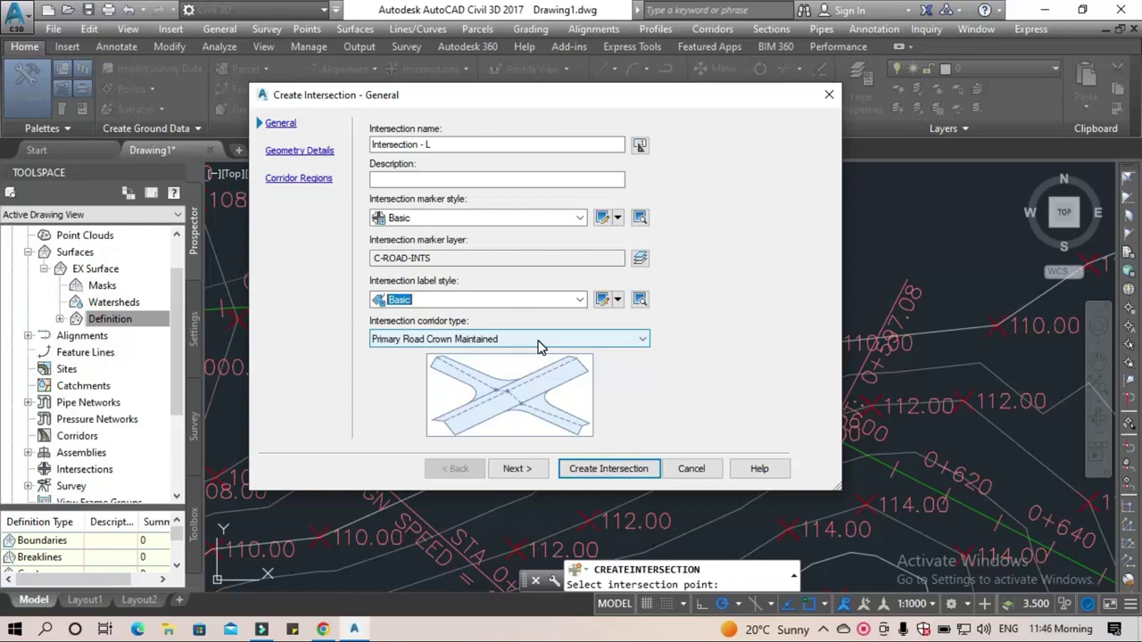
Set the intersection corridor type to All Crowns Maintained and continue to Geometry Details.
{"action": "left_click", "coordinate": [539, 344]}
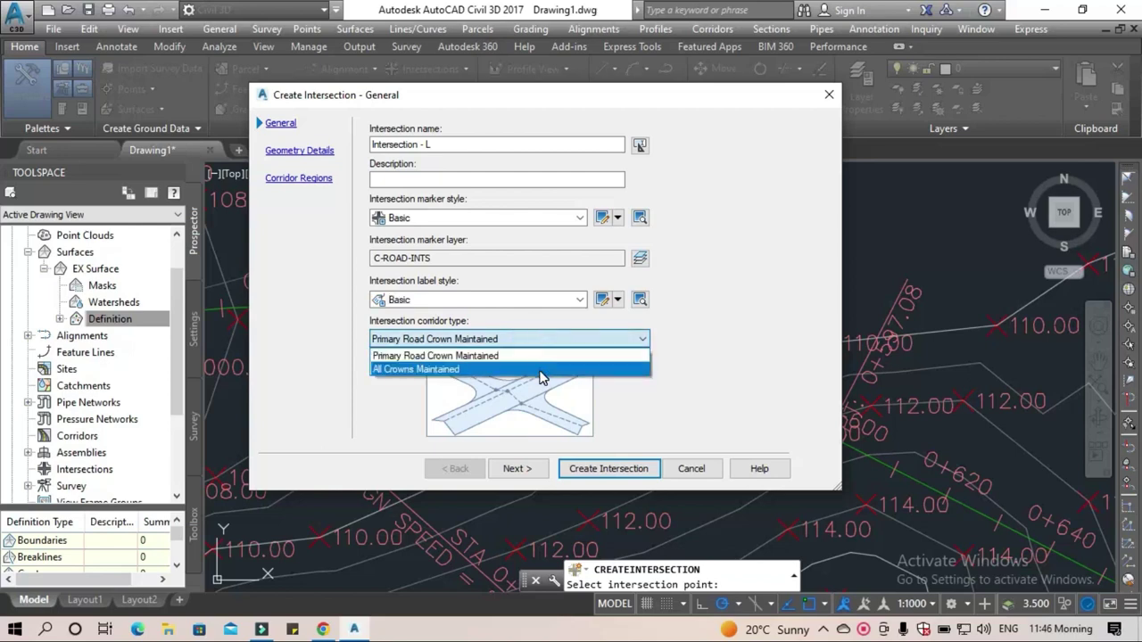
{"action": "left_click", "coordinate": [540, 370]}
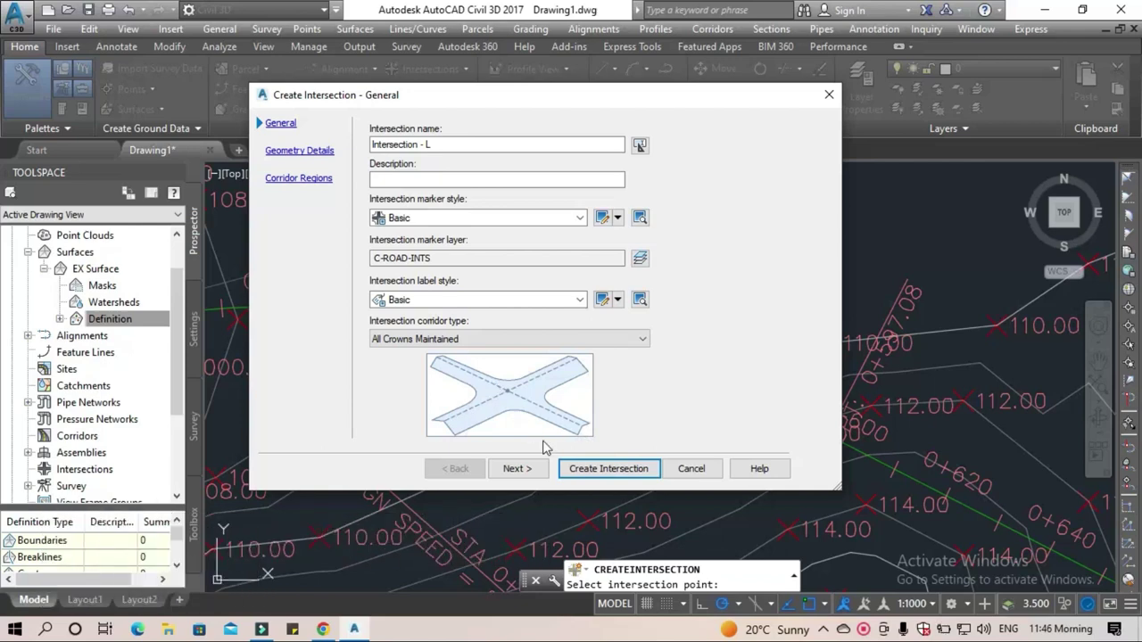
{"action": "left_click", "coordinate": [540, 471]}
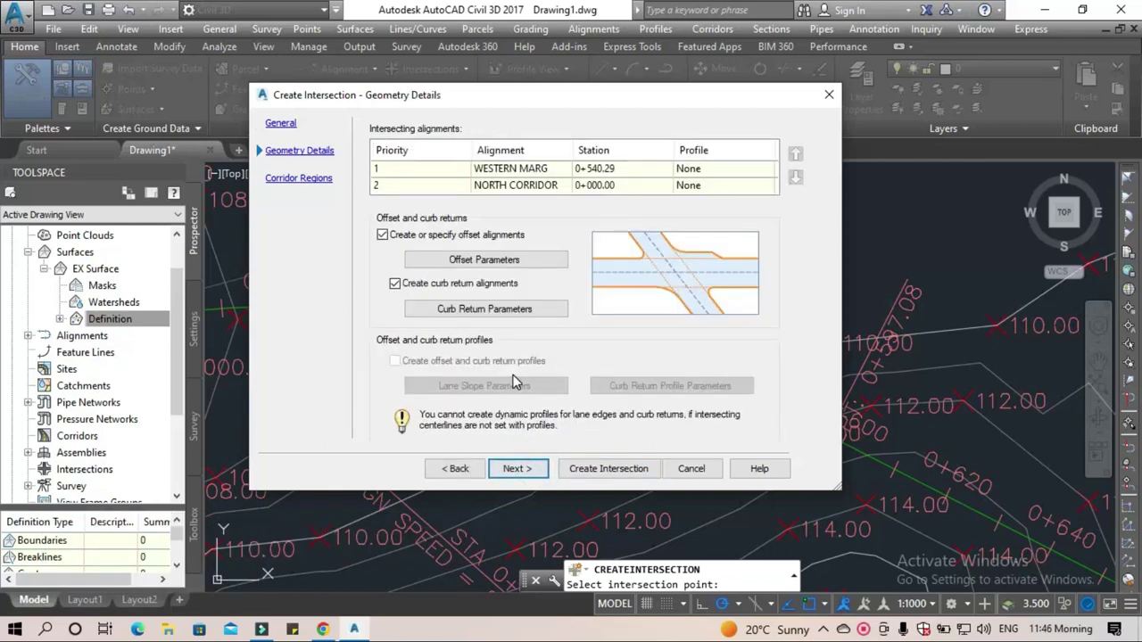
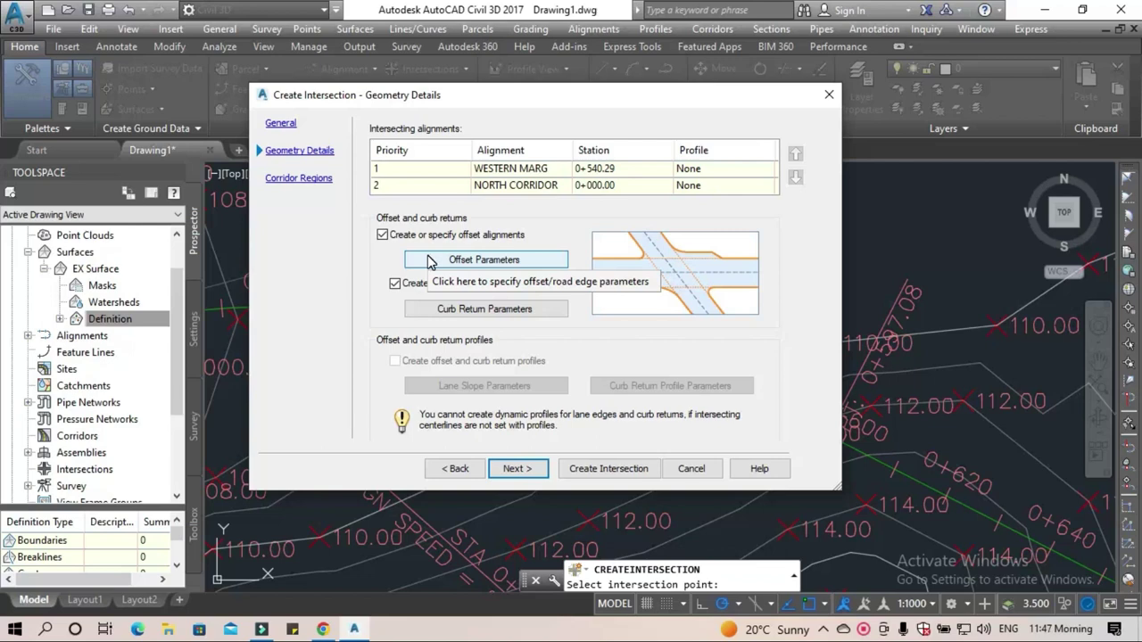
Change WESTERN MARG's left and right offset values from 3.000 m to 3.5 m.
{"action": "left_click", "coordinate": [428, 260]}
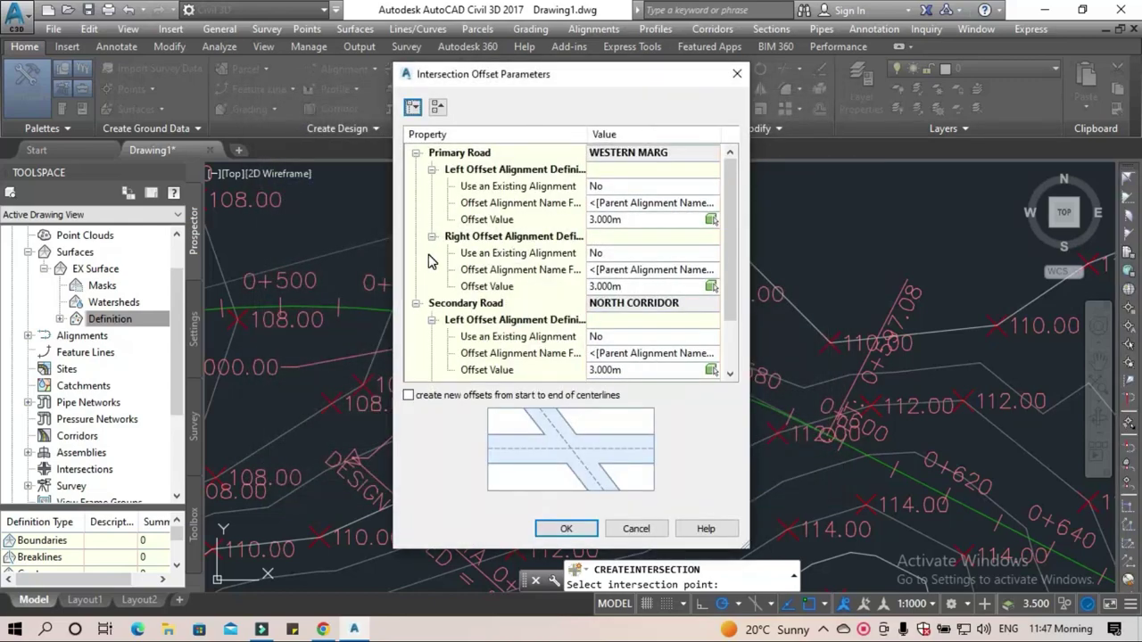
{"action": "left_click", "coordinate": [604, 219]}
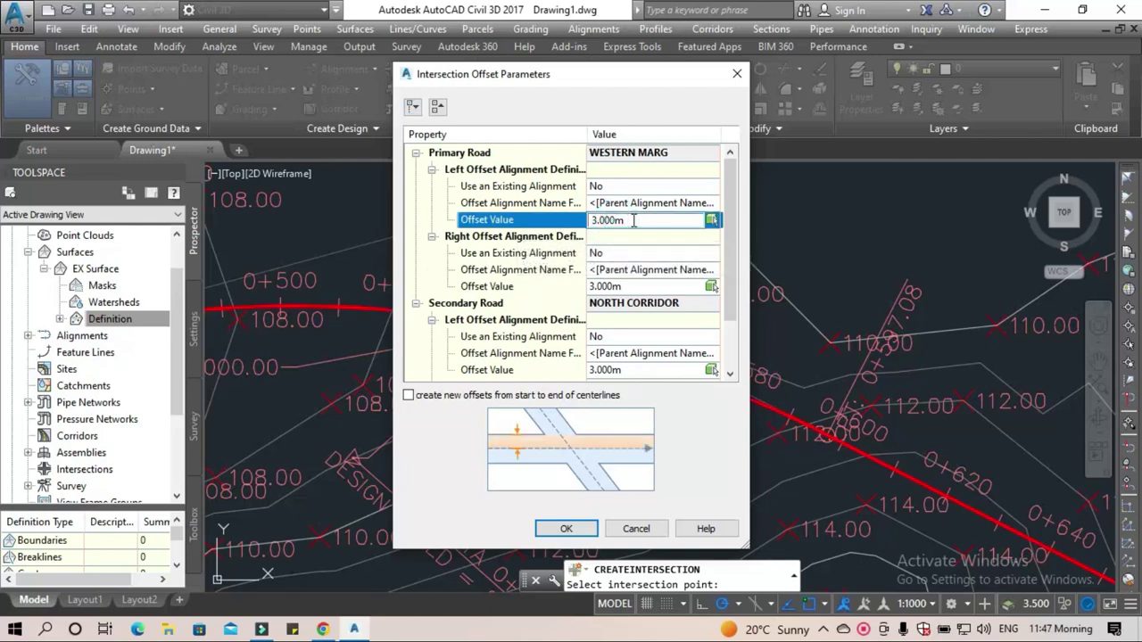
{"action": "key", "text": "BackSpace"}
{"action": "key", "text": "BackSpace"}
{"action": "key", "text": "BackSpace"}
{"action": "type", "text": "5"}
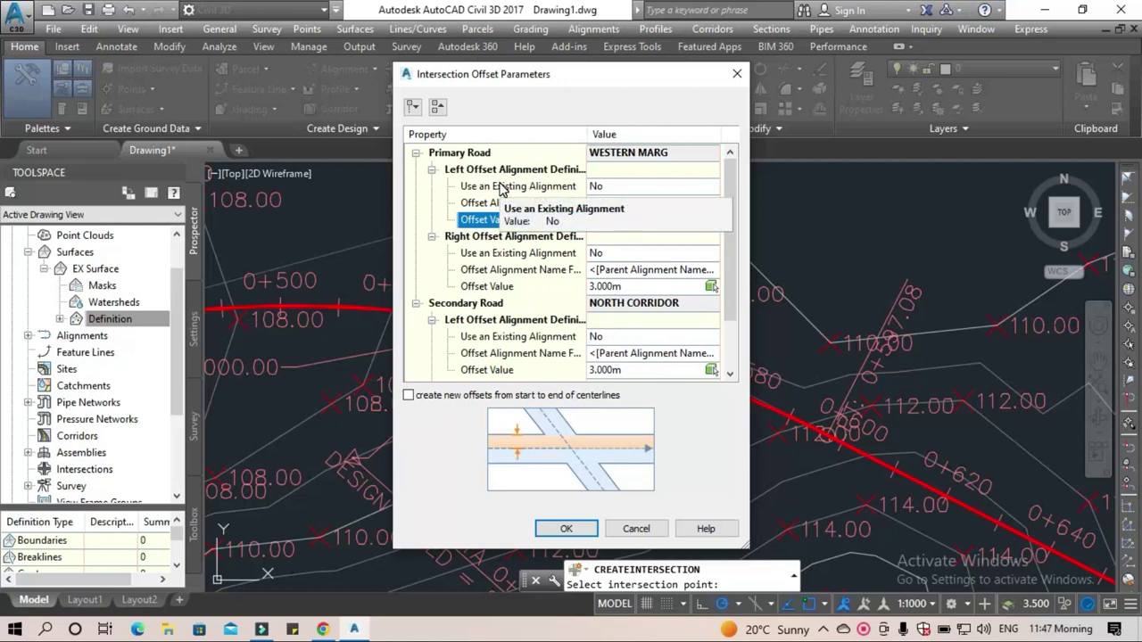
{"action": "left_click", "coordinate": [610, 287]}
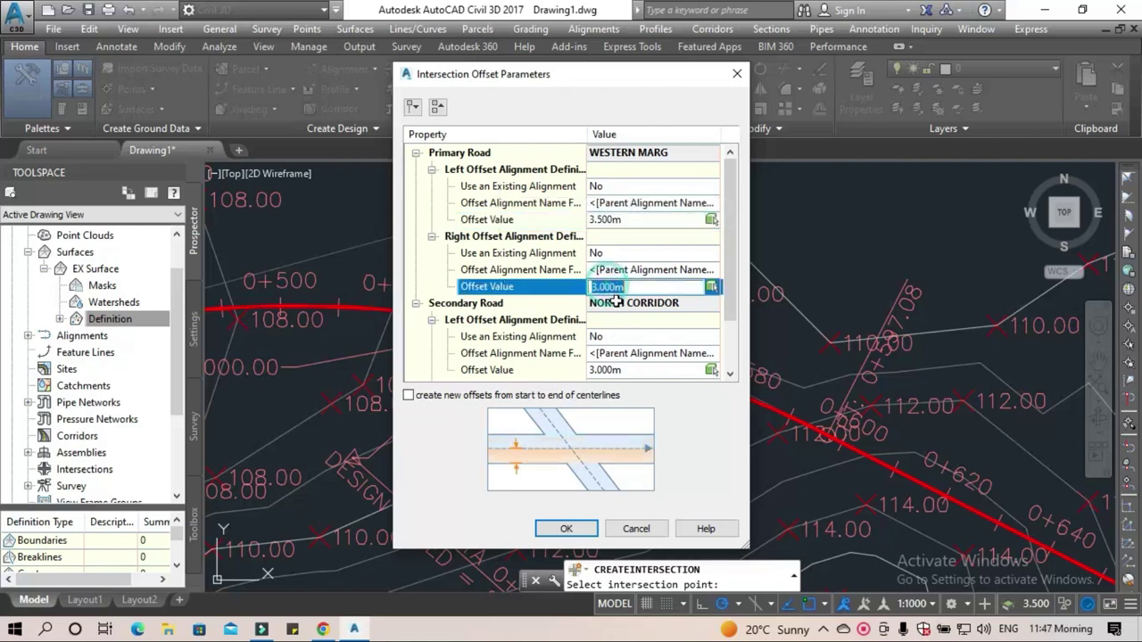
{"action": "key", "text": "BackSpace"}
{"action": "key", "text": "BackSpace"}
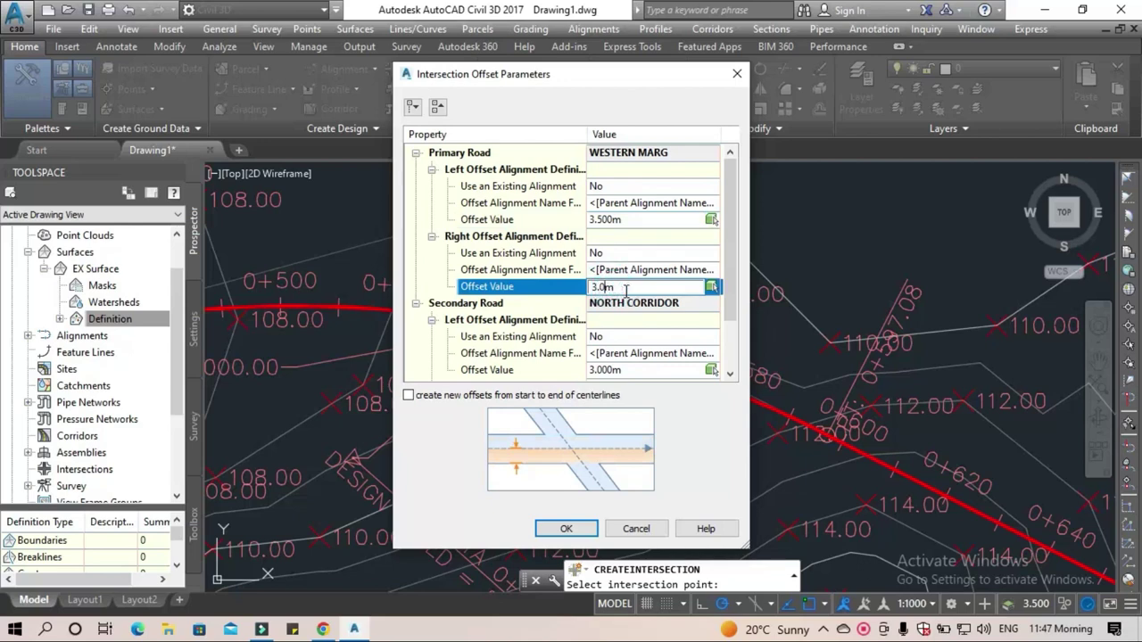
{"action": "key", "text": "BackSpace"}
{"action": "key", "text": "BackSpace"}
{"action": "type", "text": ".5"}
Set NORTH CORRIDOR's left and right offsets to 3.5 m, running the full centerline lengths.
{"action": "scroll", "coordinate": [596, 323], "scroll_direction": "down", "scroll_amount": 2}
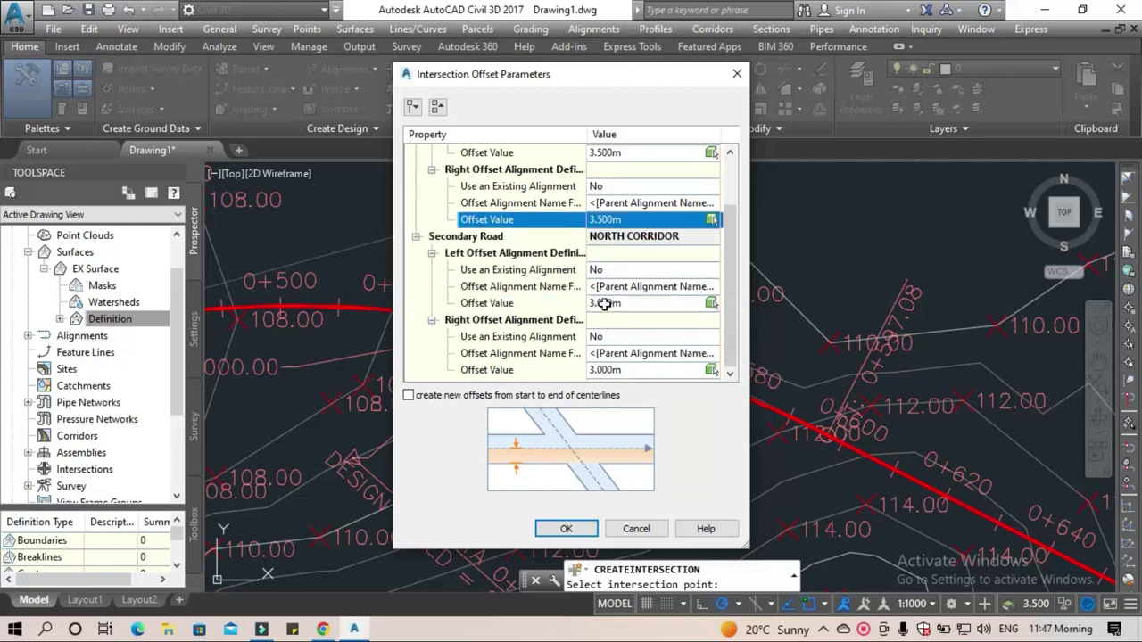
{"action": "left_click", "coordinate": [612, 304]}
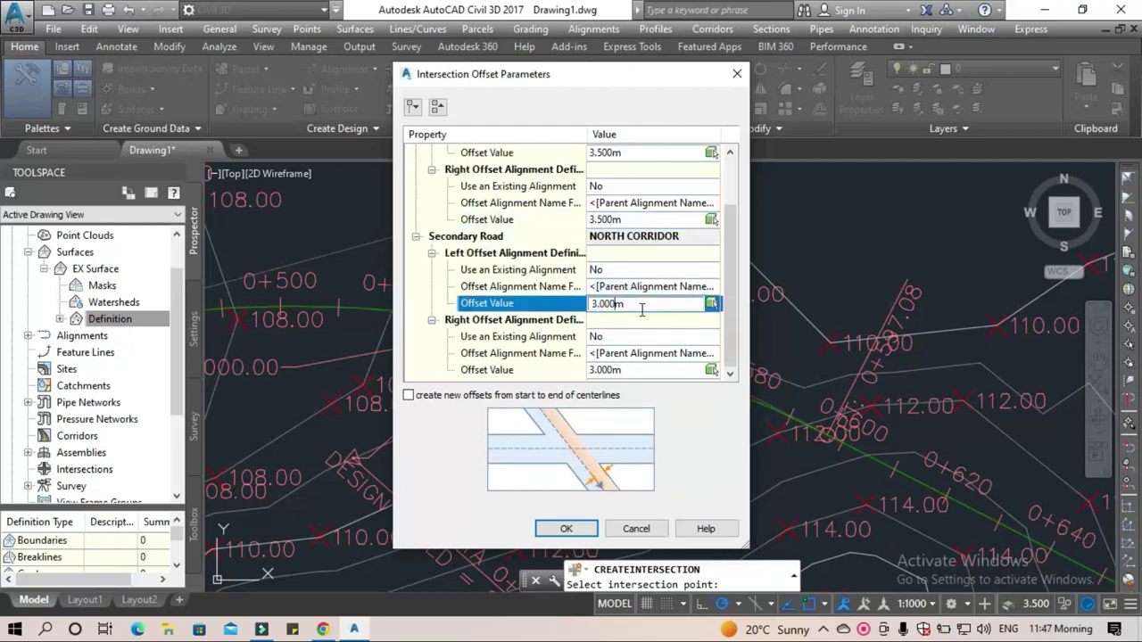
{"action": "key", "text": "BackSpace"}
{"action": "key", "text": "BackSpace"}
{"action": "key", "text": "BackSpace"}
{"action": "type", "text": "5"}
{"action": "key", "text": "Return"}
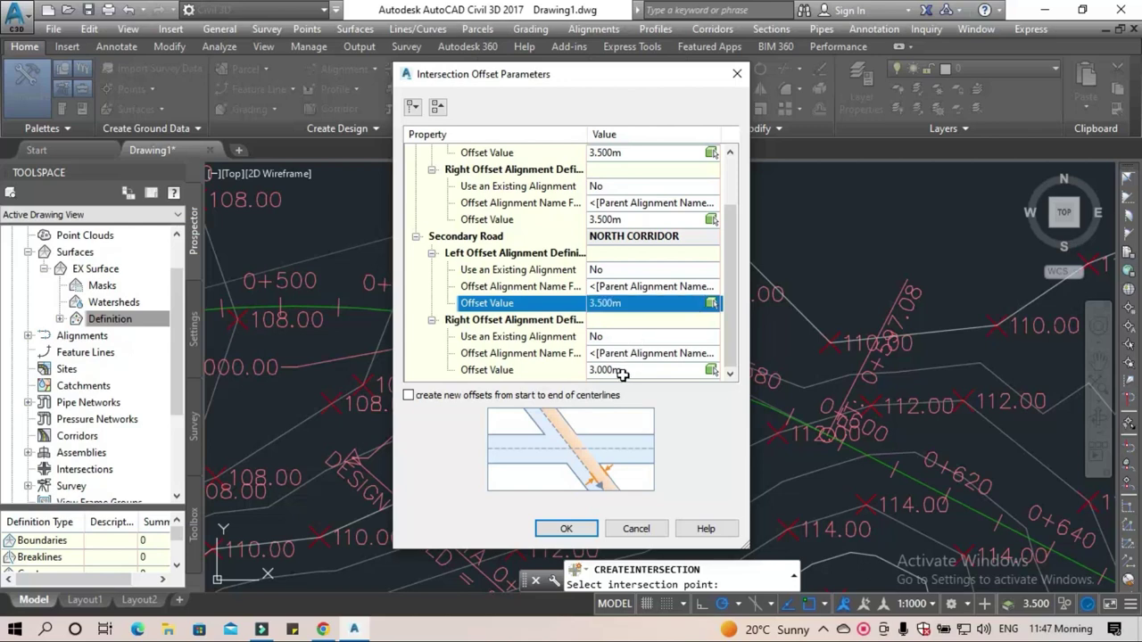
{"action": "left_click", "coordinate": [622, 375]}
{"action": "left_click", "coordinate": [664, 375]}
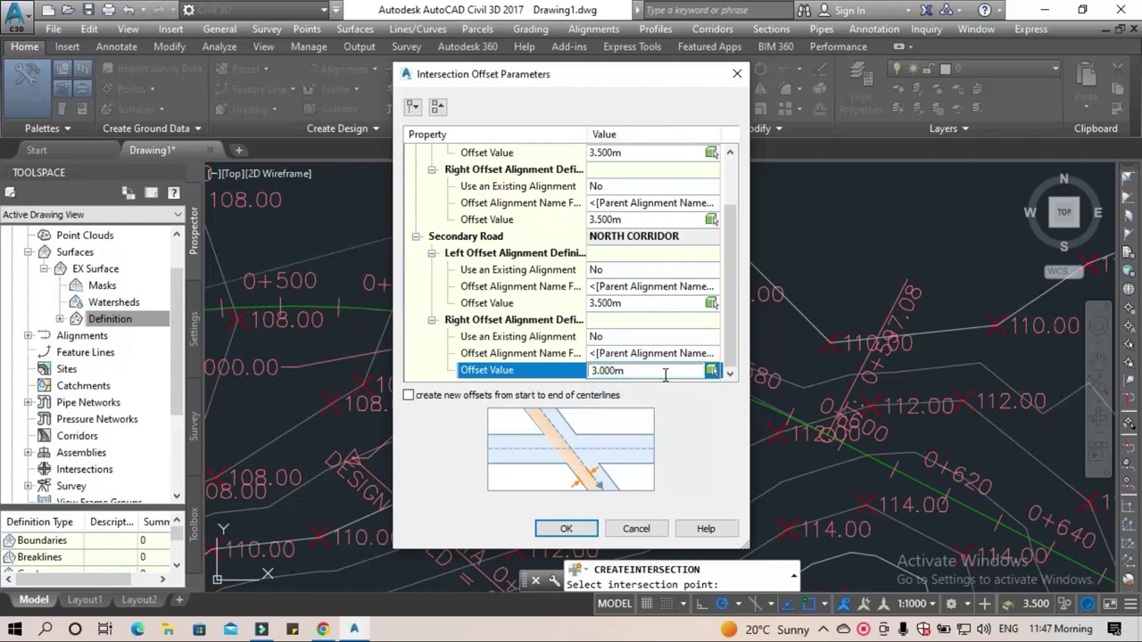
{"action": "key", "text": "BackSpace"}
{"action": "key", "text": "BackSpace"}
{"action": "key", "text": "BackSpace"}
{"action": "type", "text": "5"}
{"action": "left_click", "coordinate": [412, 401]}
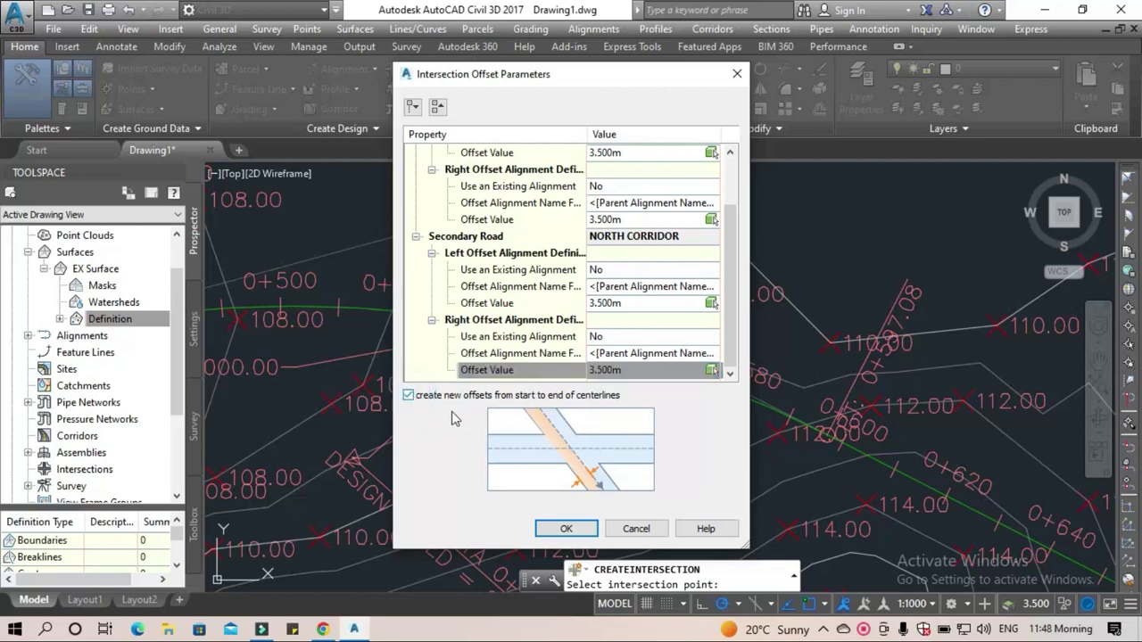
{"action": "left_click", "coordinate": [409, 395]}
Accept the offsets and enable turn-lane widening for the incoming and outgoing roads.
{"action": "left_click", "coordinate": [571, 529]}
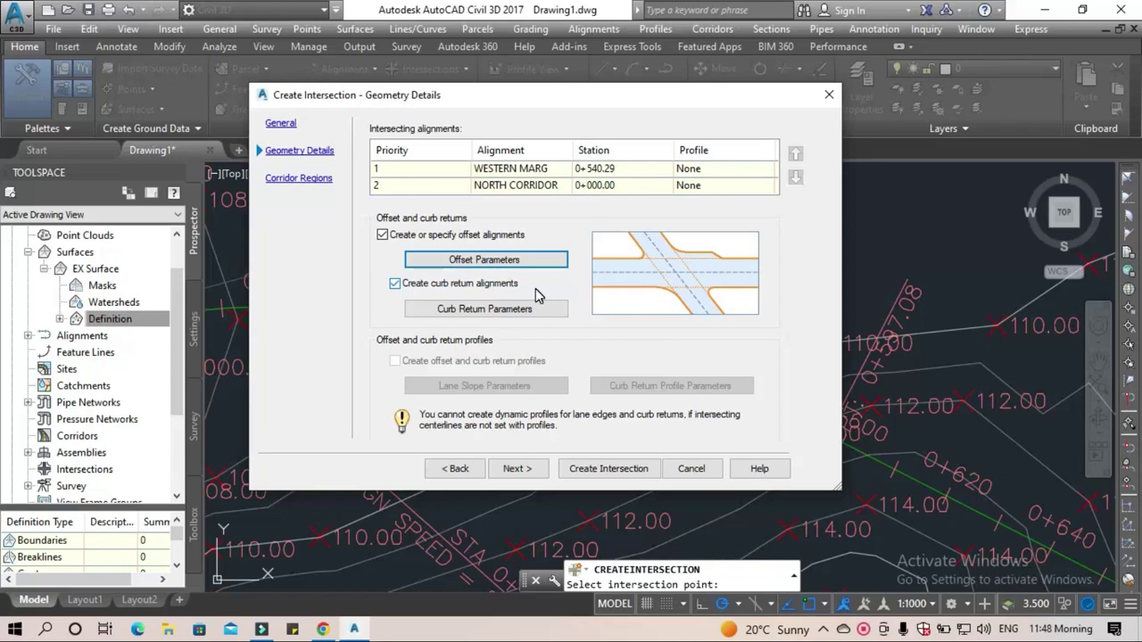
{"action": "left_click", "coordinate": [526, 309]}
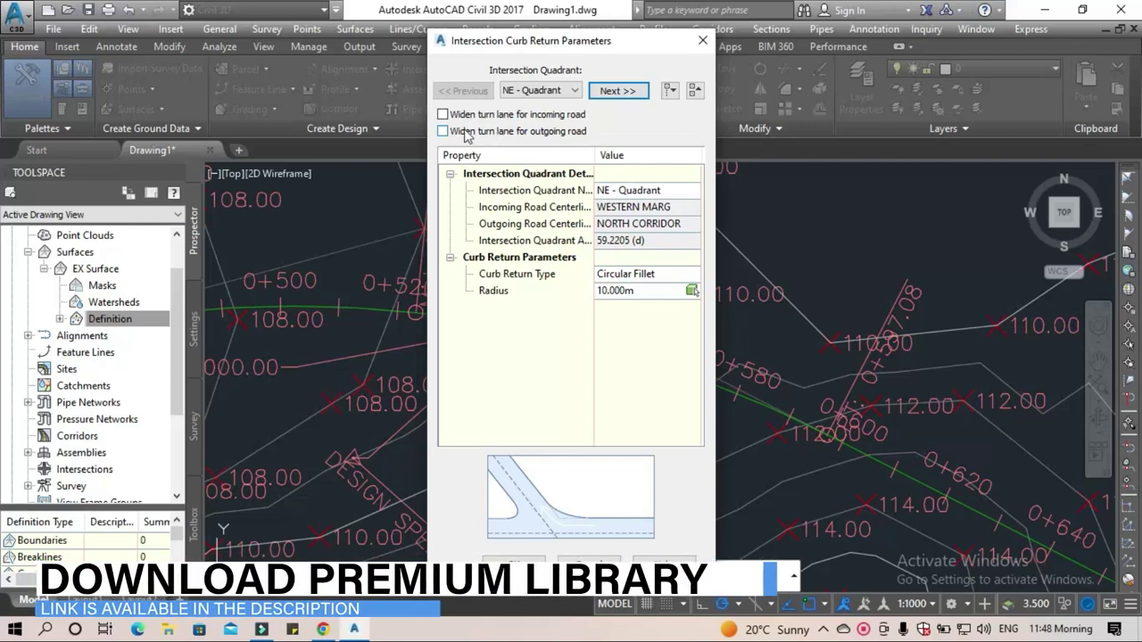
{"action": "left_click", "coordinate": [444, 115]}
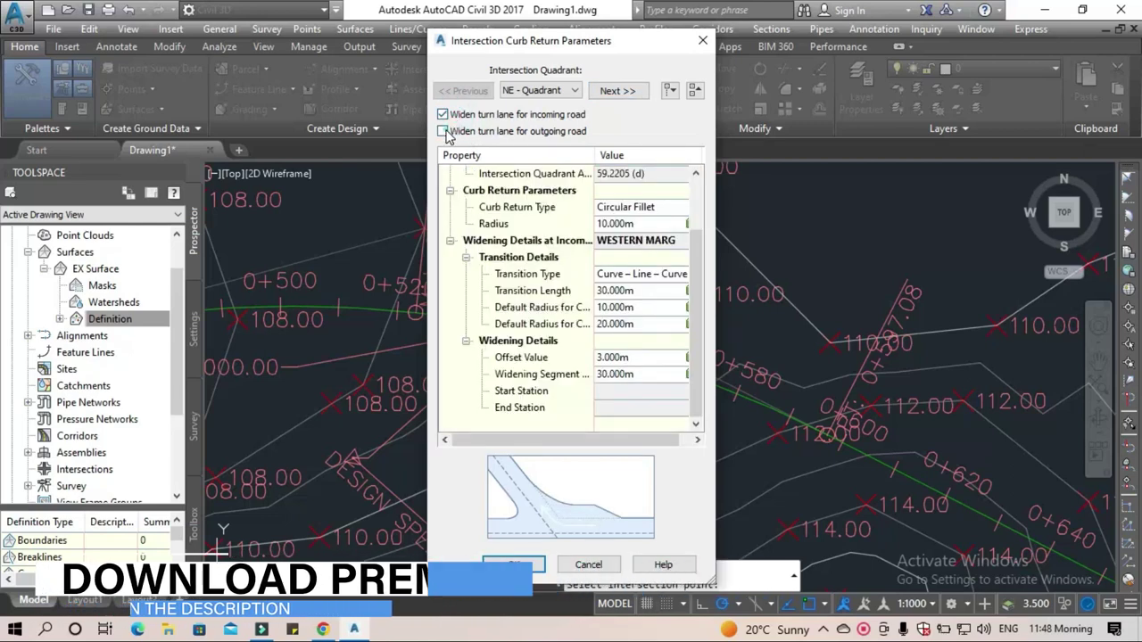
{"action": "left_click", "coordinate": [444, 131]}
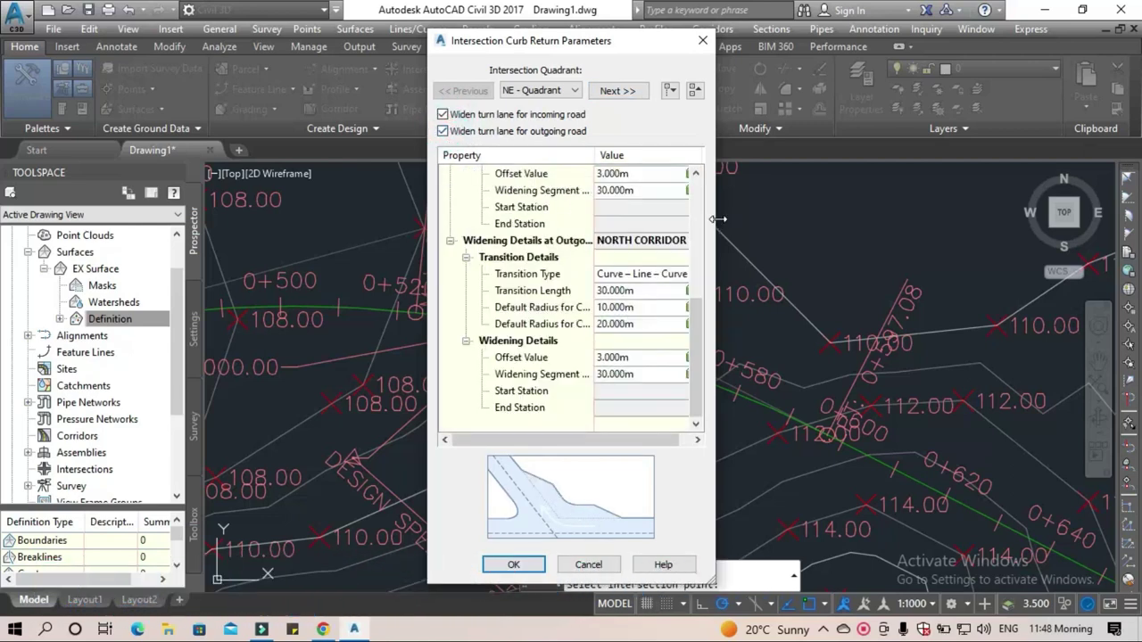
Enlarge the Curb Return Parameters dialog and keep NE - Quadrant selected.
{"action": "left_click_drag", "start_coordinate": [718, 219], "coordinate": [895, 219]}
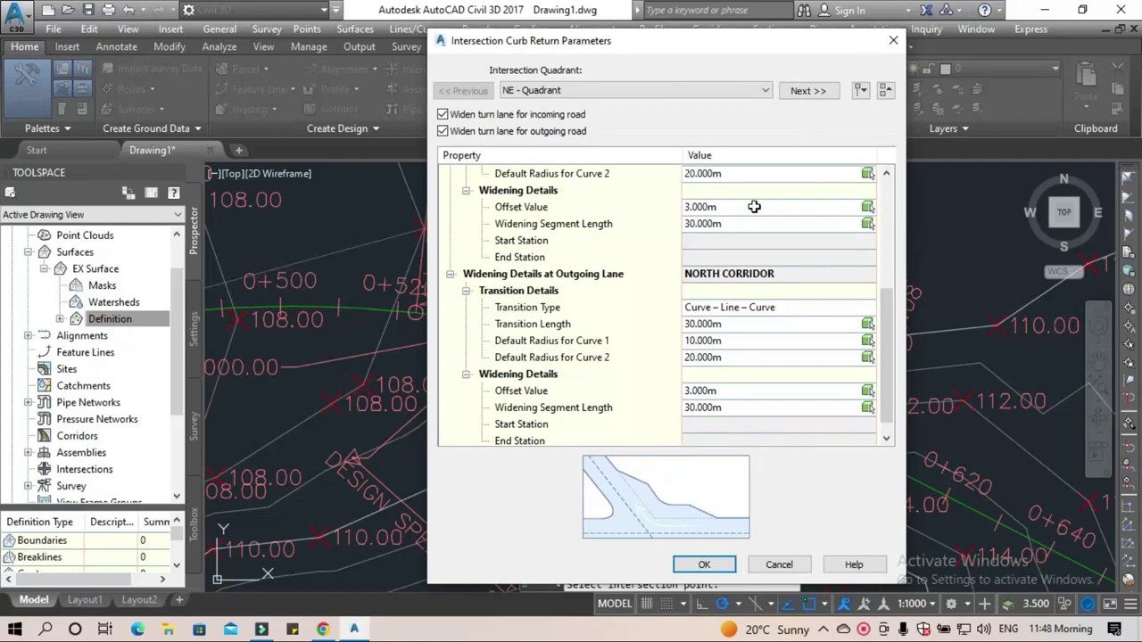
{"action": "left_click", "coordinate": [754, 90]}
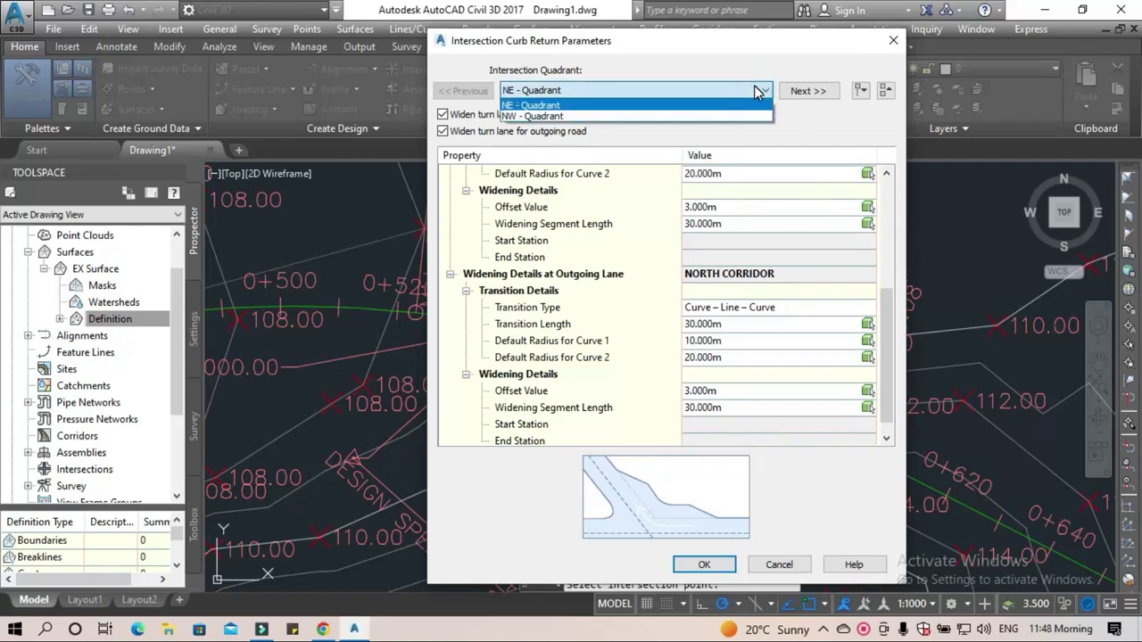
{"action": "left_click", "coordinate": [754, 90]}
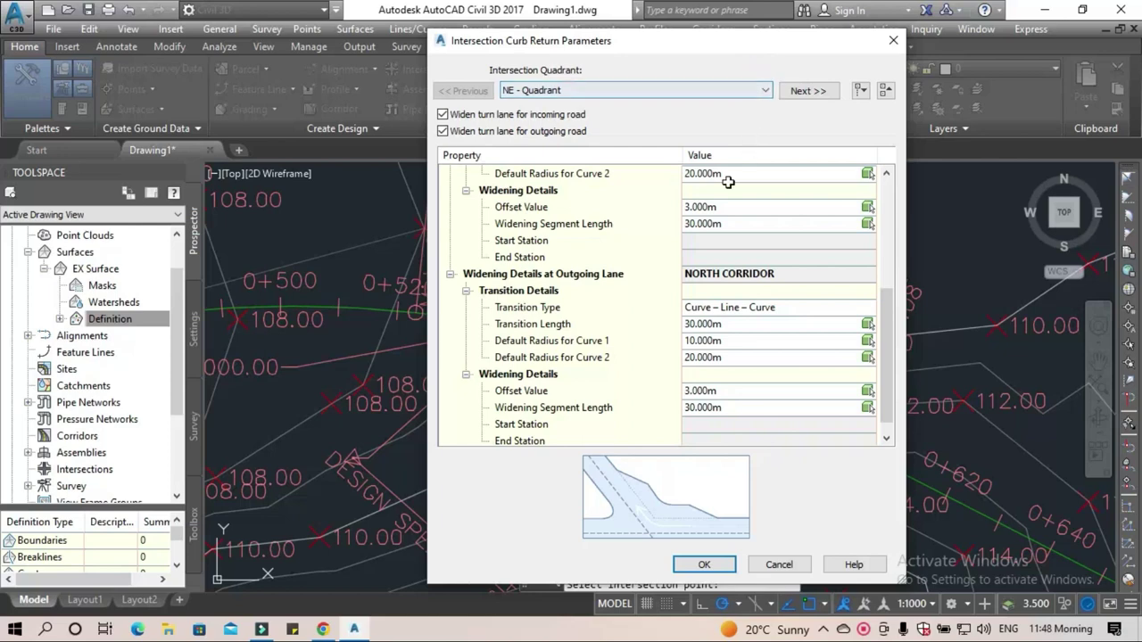
{"action": "scroll", "coordinate": [676, 249], "scroll_direction": "up", "scroll_amount": 5}
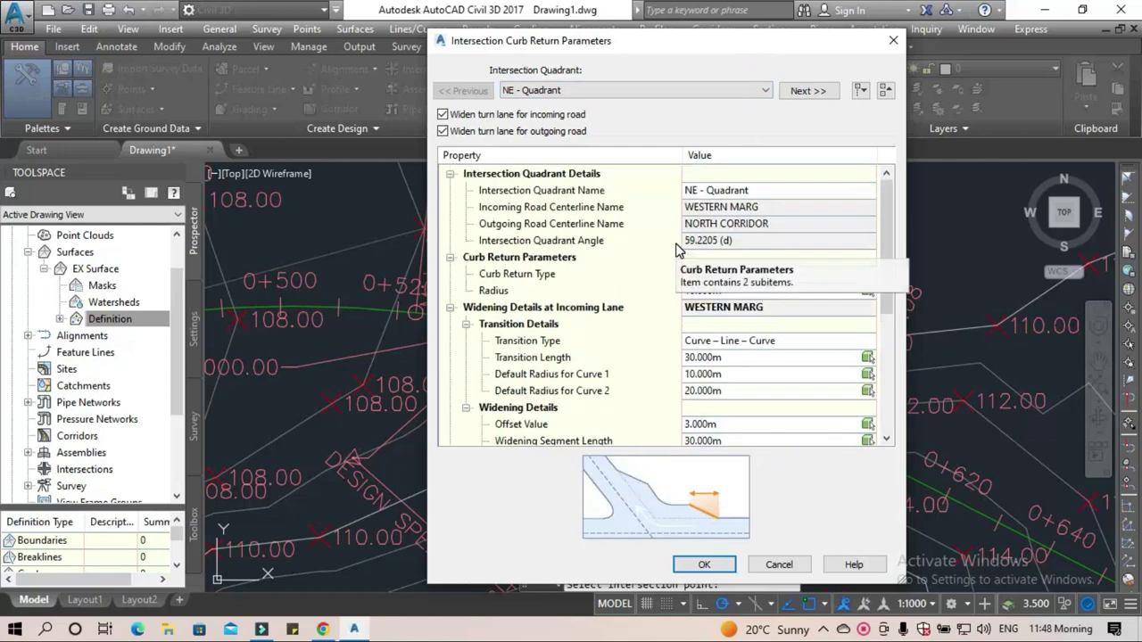
{"action": "scroll", "coordinate": [676, 250], "scroll_direction": "up", "scroll_amount": 1}
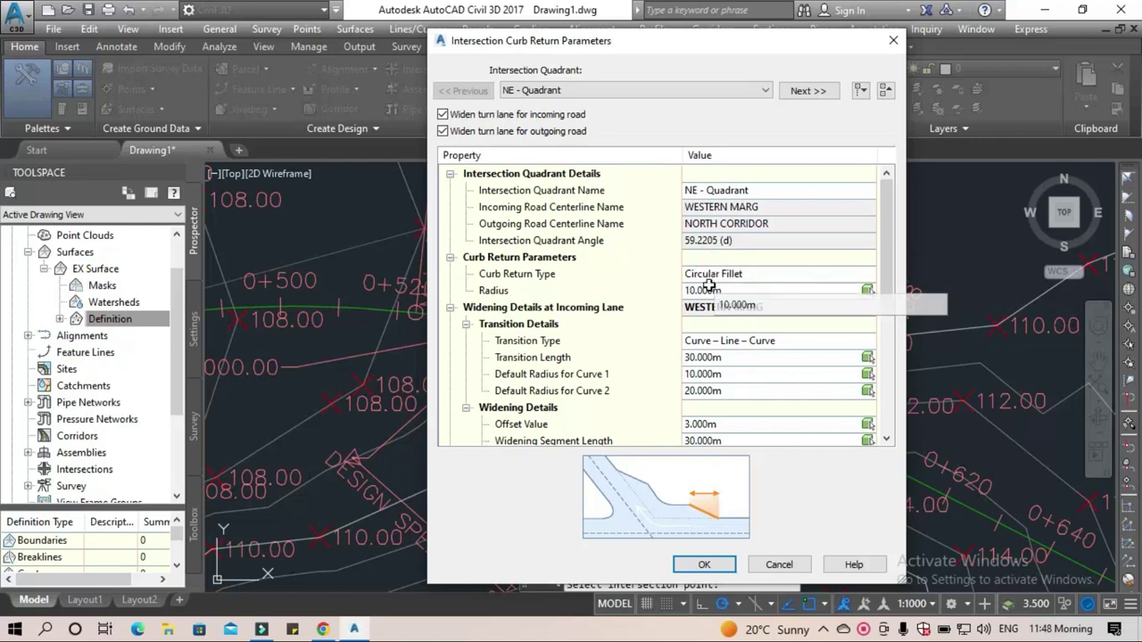
Change the NE radius value to 15 and review the incoming lane's curve radii and widening offset.
{"action": "left_click", "coordinate": [702, 291]}
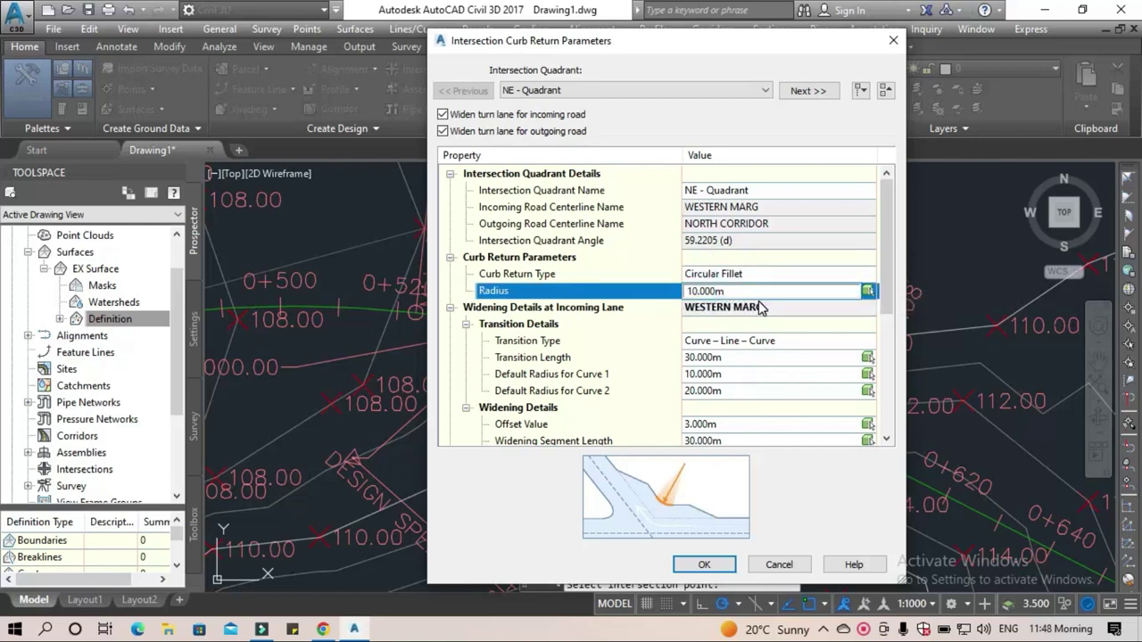
{"action": "key", "text": "BackSpace"}
{"action": "type", "text": "5"}
{"action": "scroll", "coordinate": [625, 330], "scroll_direction": "down", "scroll_amount": 1}
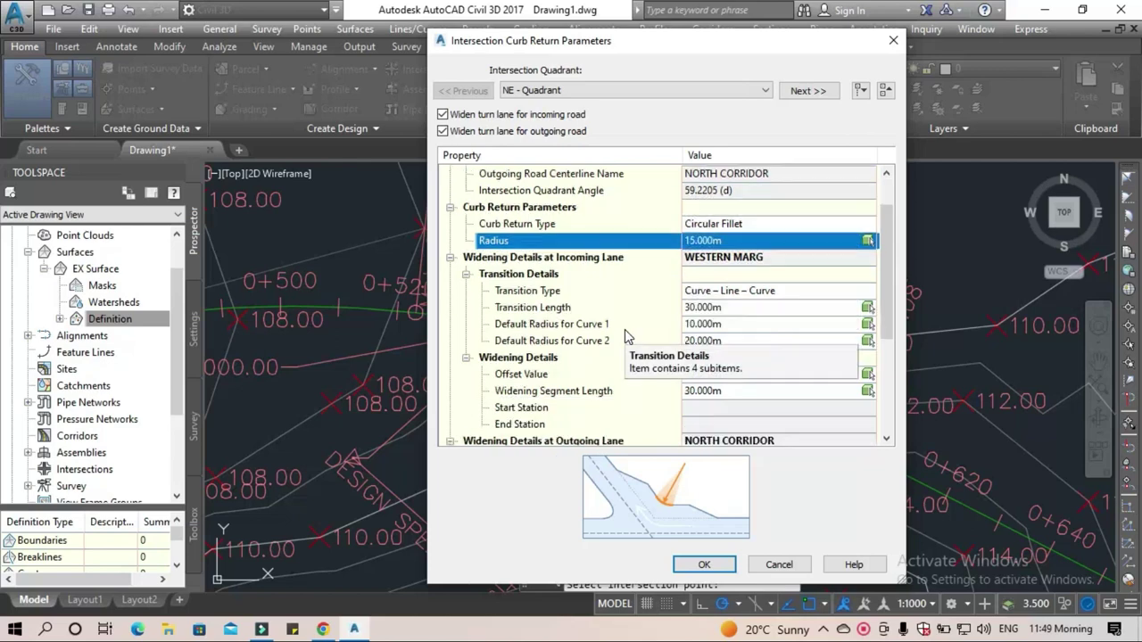
{"action": "scroll", "coordinate": [624, 324], "scroll_direction": "down", "scroll_amount": 1}
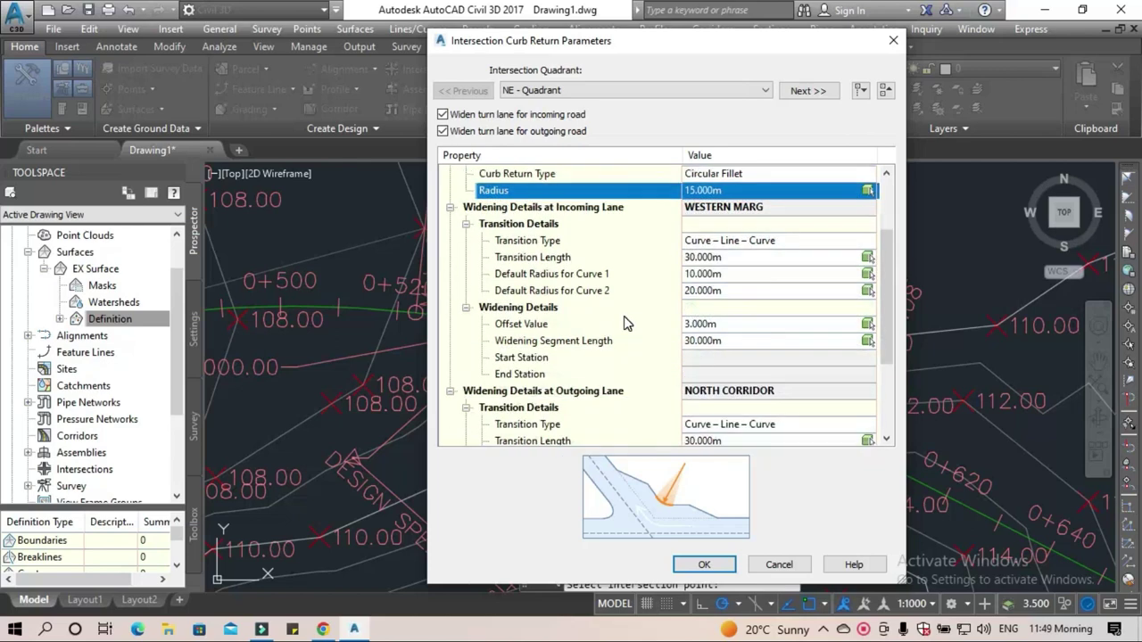
{"action": "left_click", "coordinate": [729, 257]}
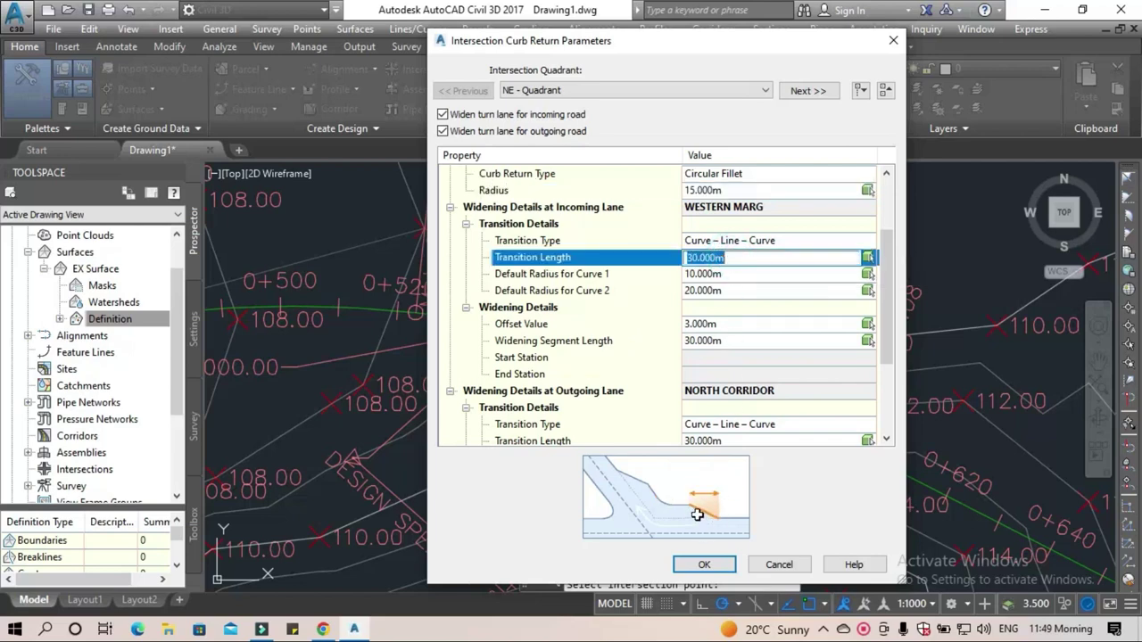
{"action": "left_click", "coordinate": [728, 274]}
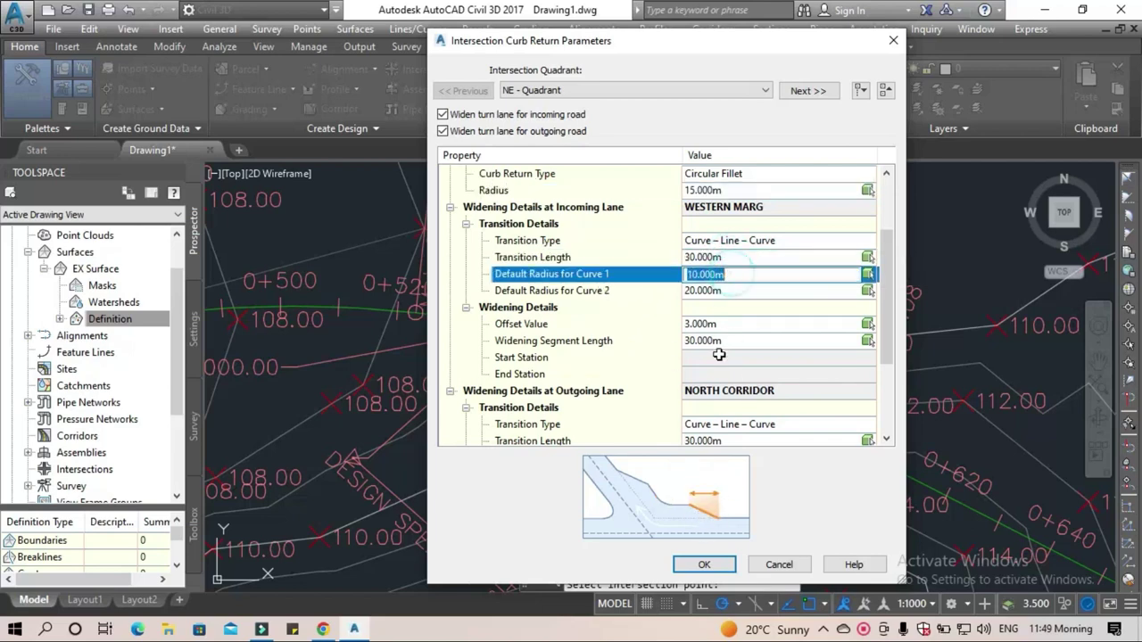
{"action": "left_click", "coordinate": [732, 291]}
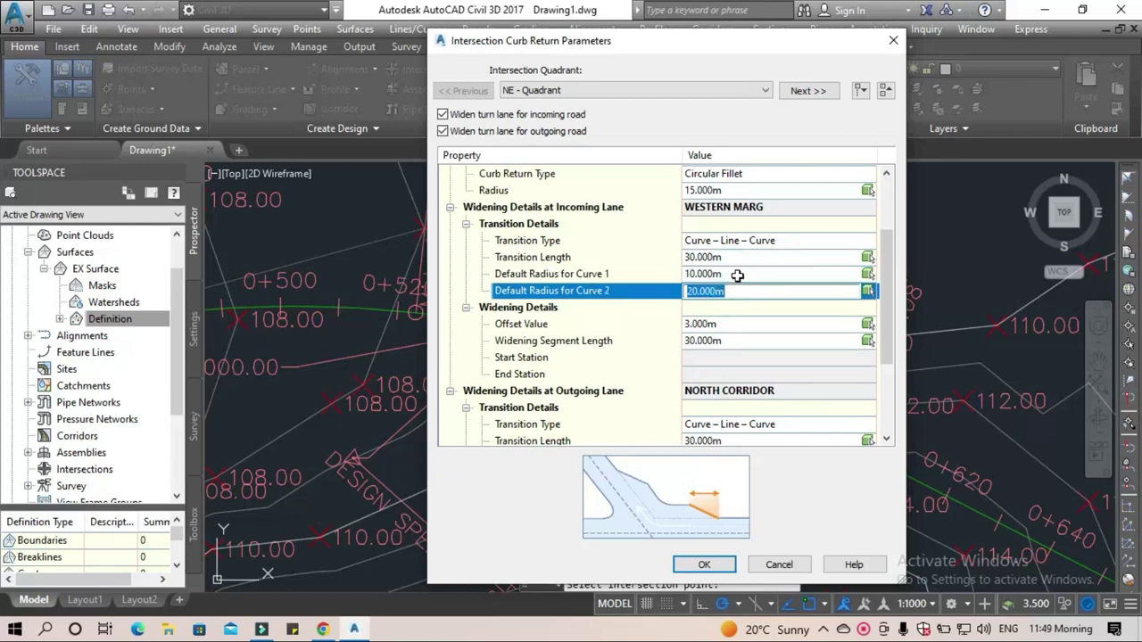
{"action": "left_click", "coordinate": [737, 275]}
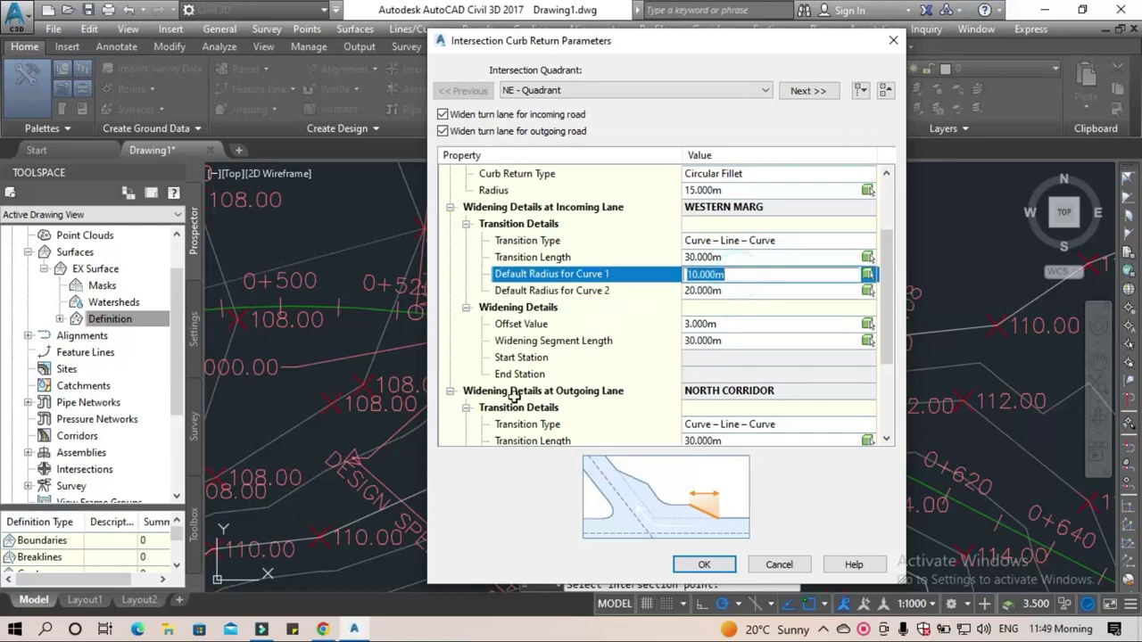
{"action": "left_click", "coordinate": [759, 324]}
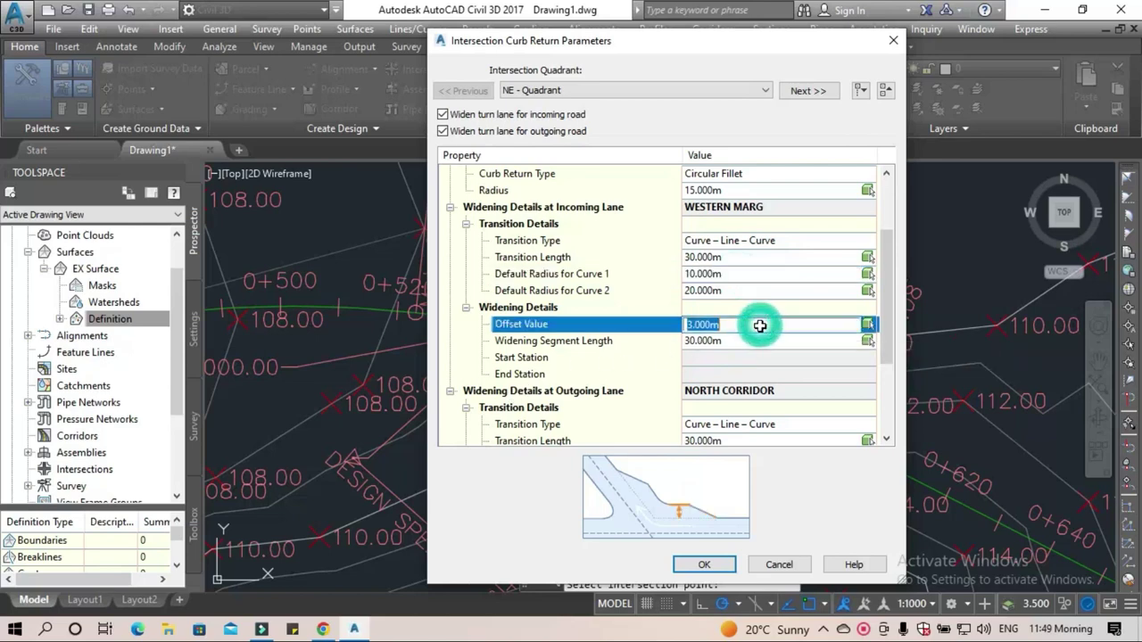
{"action": "left_click", "coordinate": [701, 328]}
{"action": "type", "text": "5"}
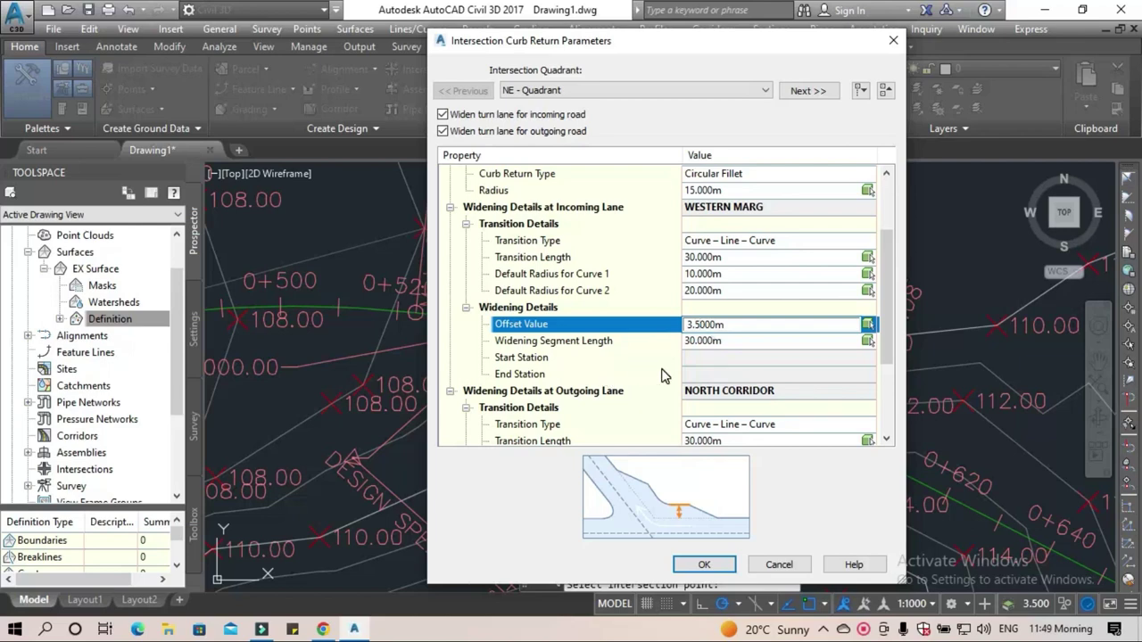
Set the outgoing NORTH CORRIDOR lane's widening offset to 3.5 m.
{"action": "scroll", "coordinate": [662, 375], "scroll_direction": "down", "scroll_amount": 1}
{"action": "scroll", "coordinate": [662, 374], "scroll_direction": "down", "scroll_amount": 1}
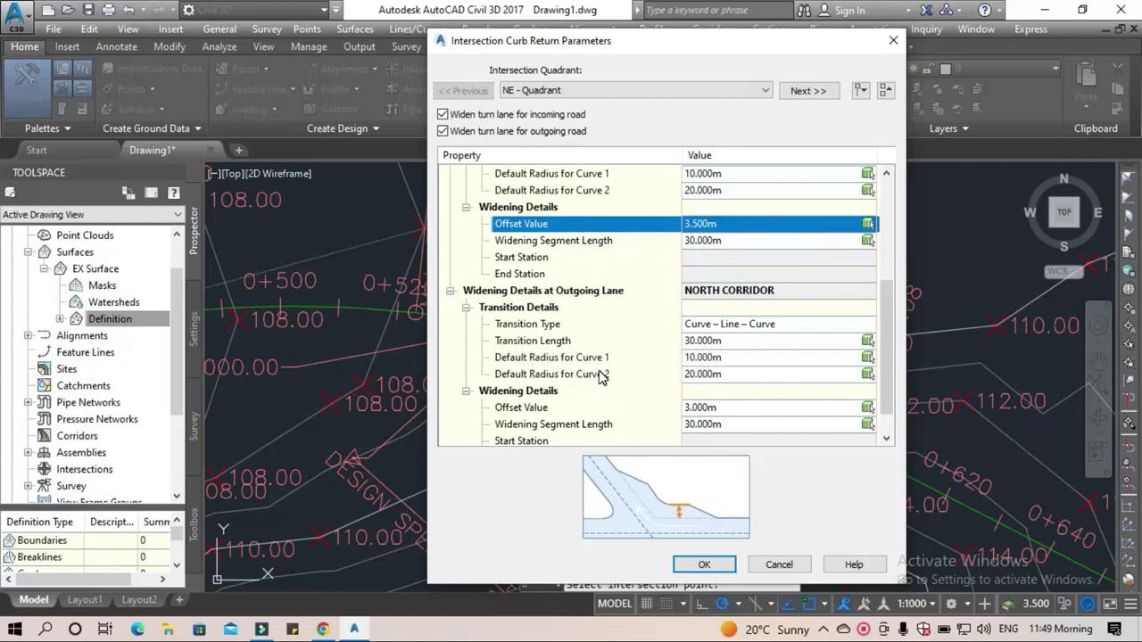
{"action": "scroll", "coordinate": [601, 377], "scroll_direction": "down", "scroll_amount": 1}
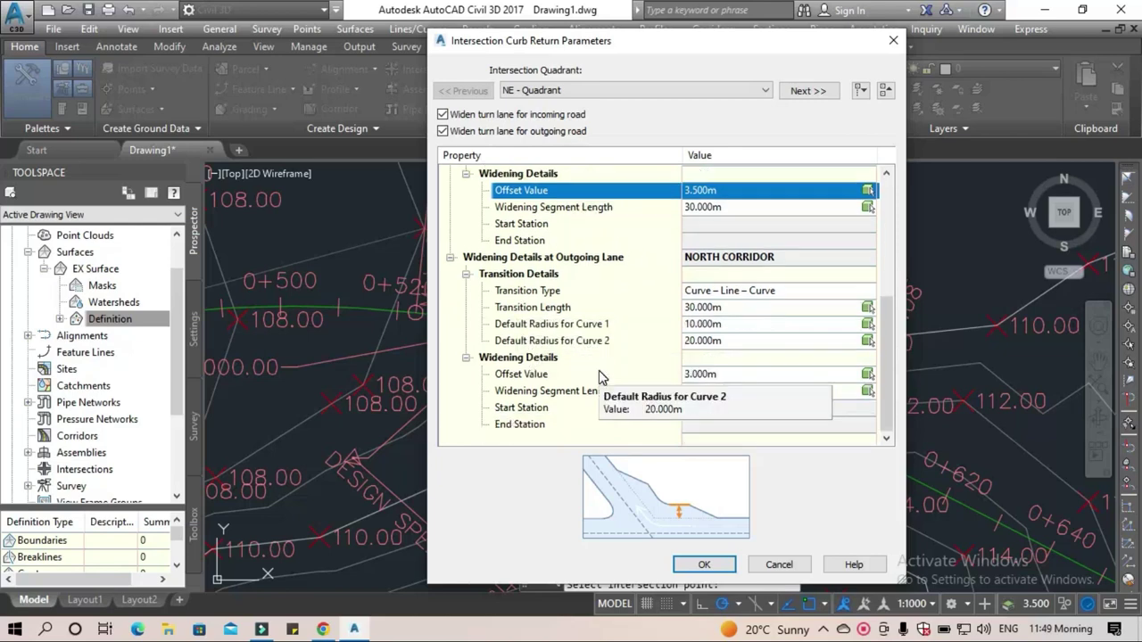
{"action": "left_click", "coordinate": [699, 373]}
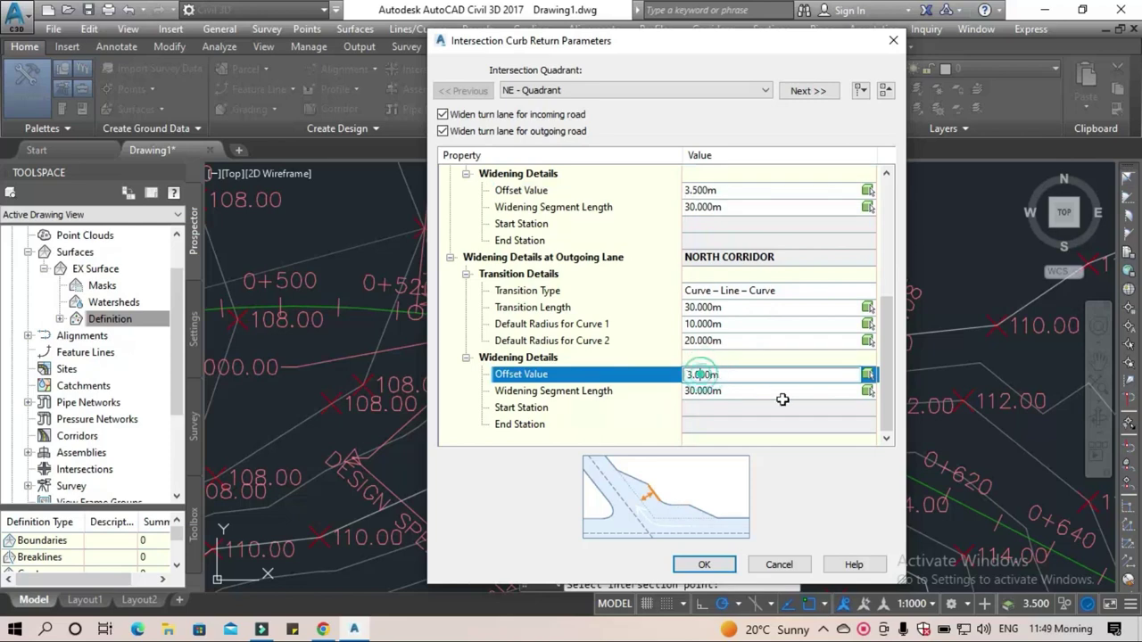
{"action": "key", "text": "BackSpace"}
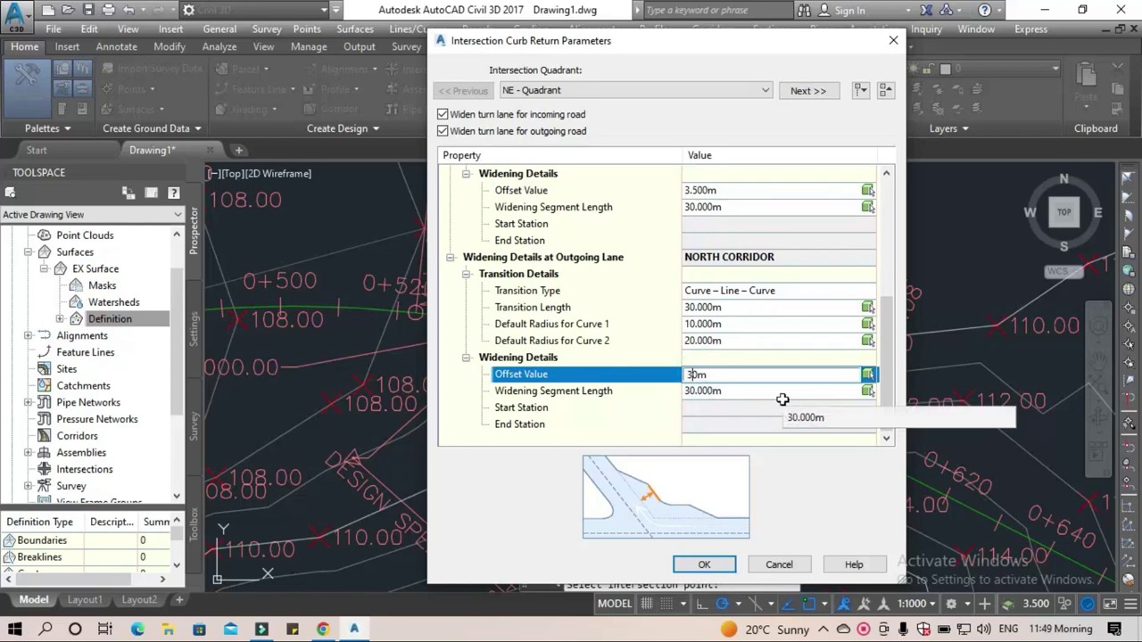
{"action": "type", "text": ".5"}
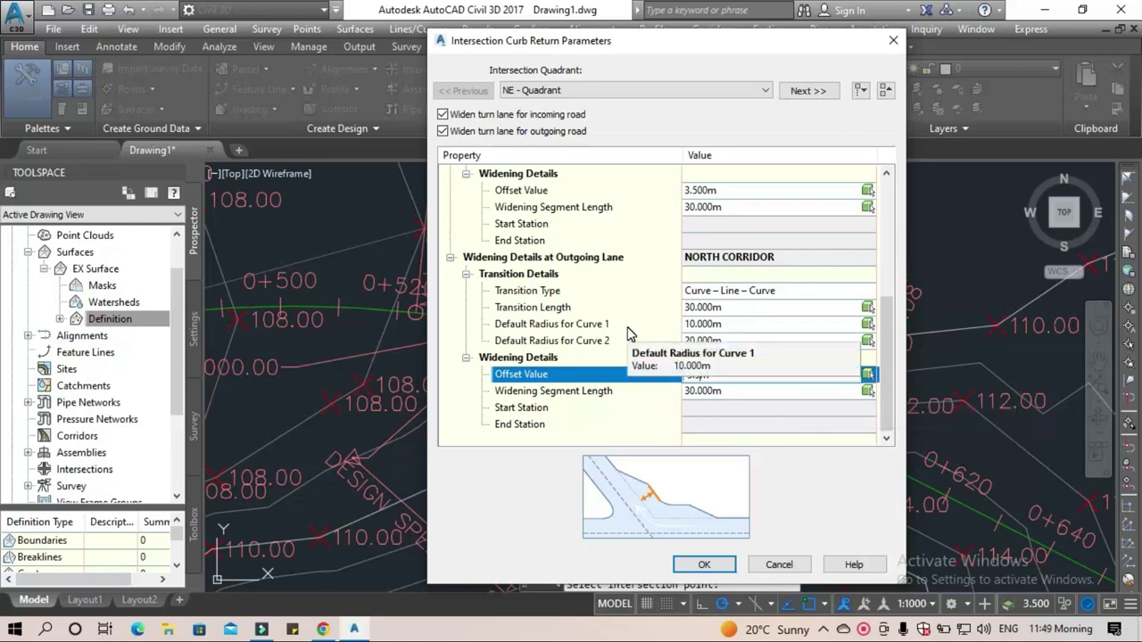
{"action": "left_click", "coordinate": [709, 327]}
{"action": "type", "text": "5"}
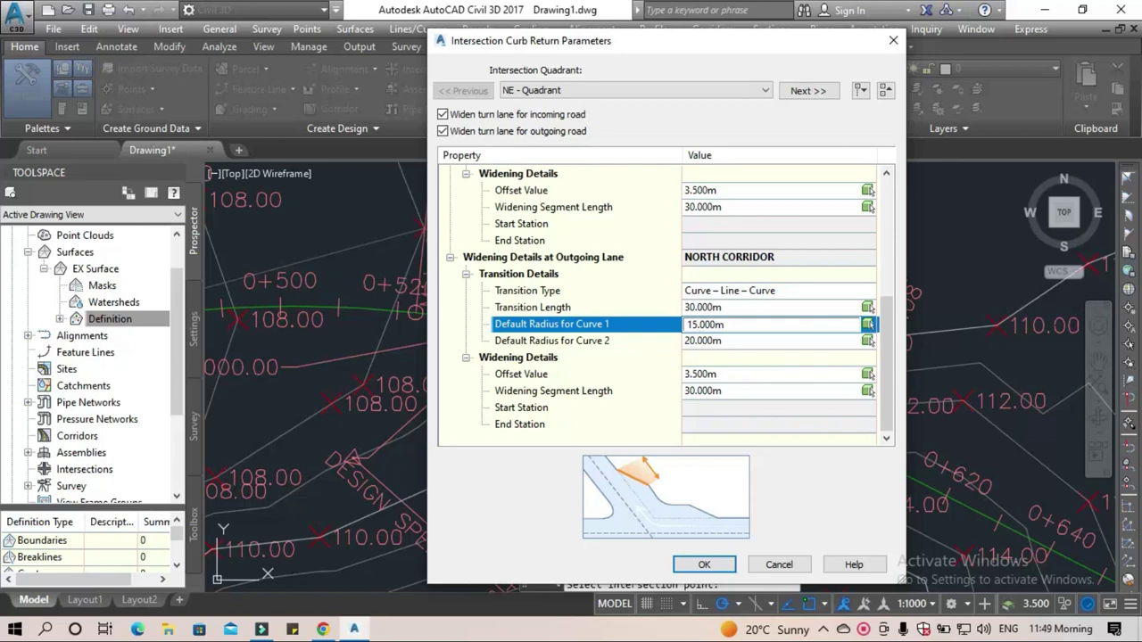
Move to the NW - Quadrant and enable turn-lane widening on both roads.
{"action": "left_click", "coordinate": [812, 93]}
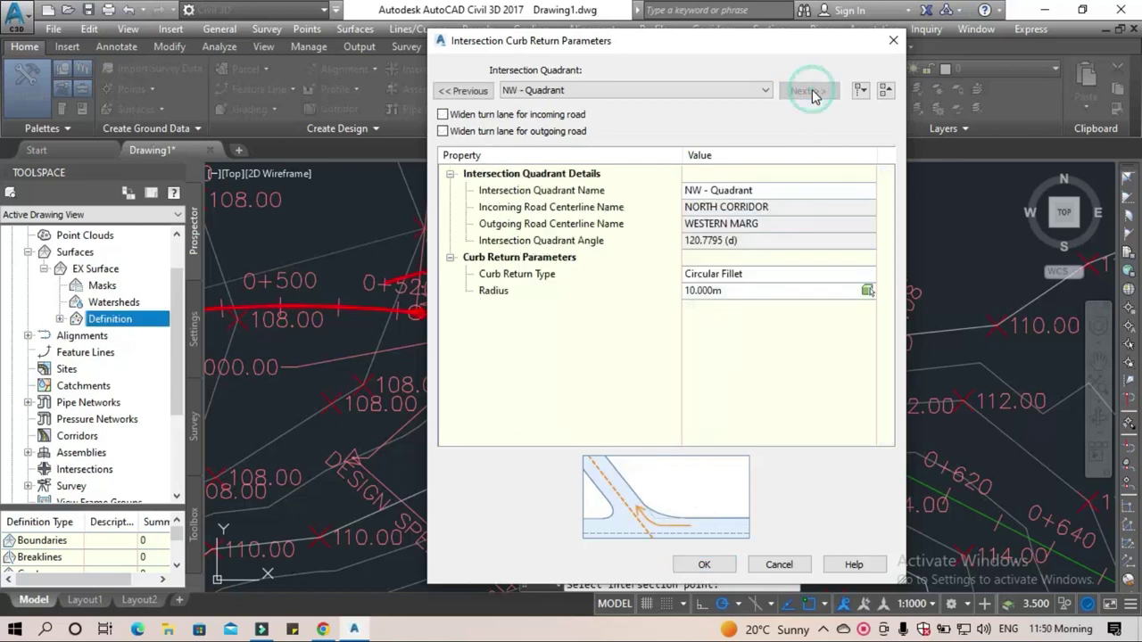
{"action": "left_click", "coordinate": [442, 115]}
{"action": "left_click", "coordinate": [443, 131]}
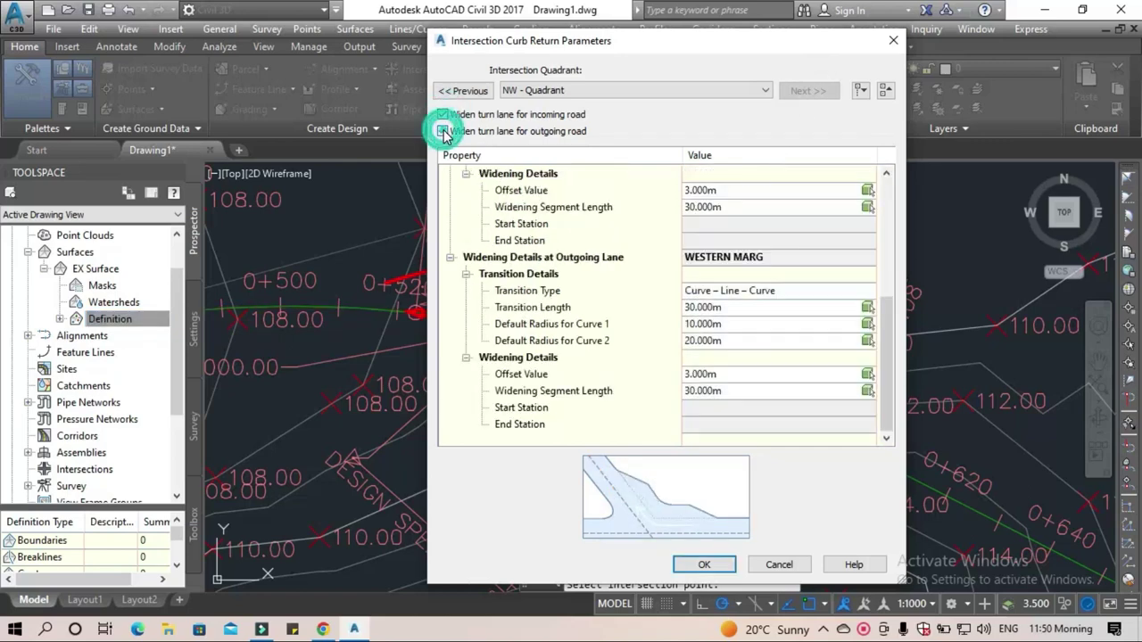
{"action": "scroll", "coordinate": [726, 391], "scroll_direction": "up", "scroll_amount": 5}
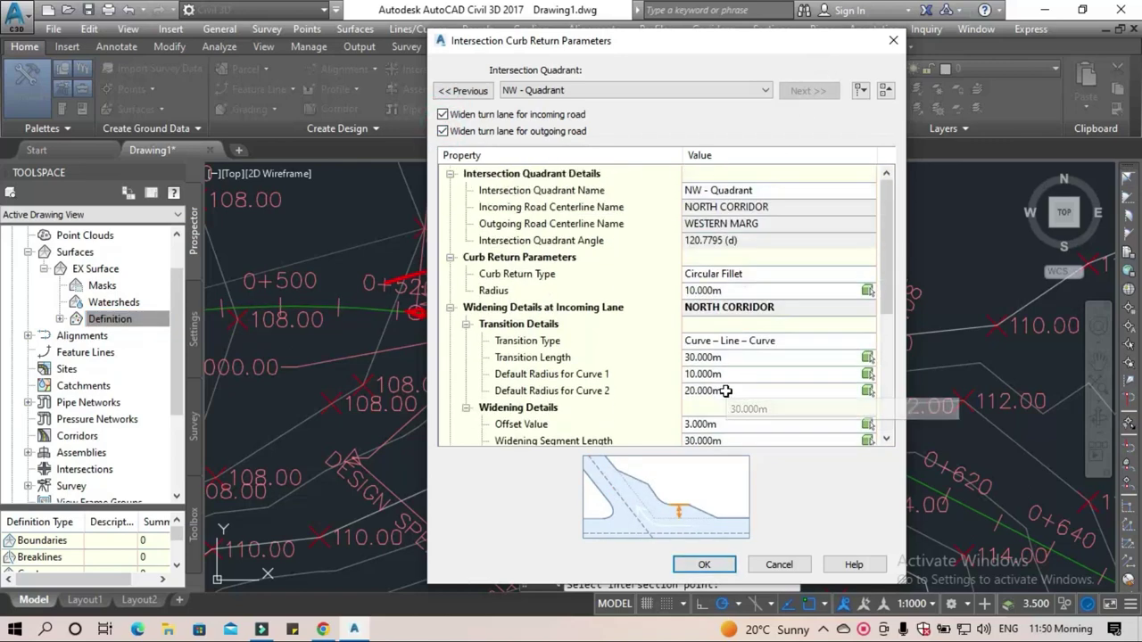
{"action": "scroll", "coordinate": [725, 382], "scroll_direction": "down", "scroll_amount": 1}
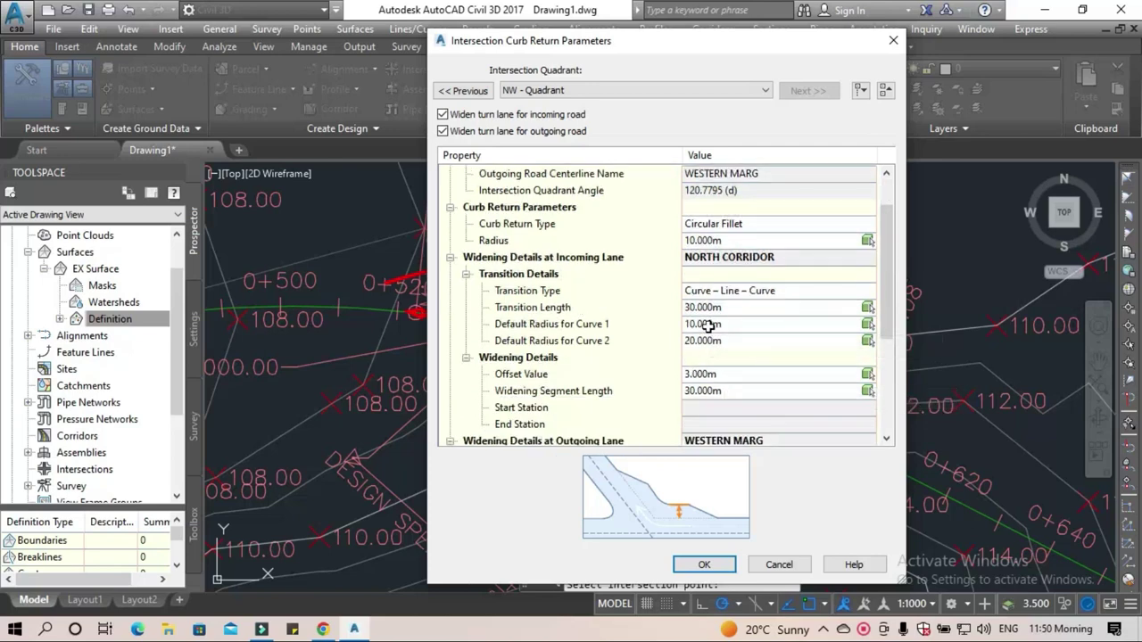
Set the NW curb return radius to 15 m.
{"action": "left_click", "coordinate": [701, 240]}
{"action": "left_click", "coordinate": [691, 241]}
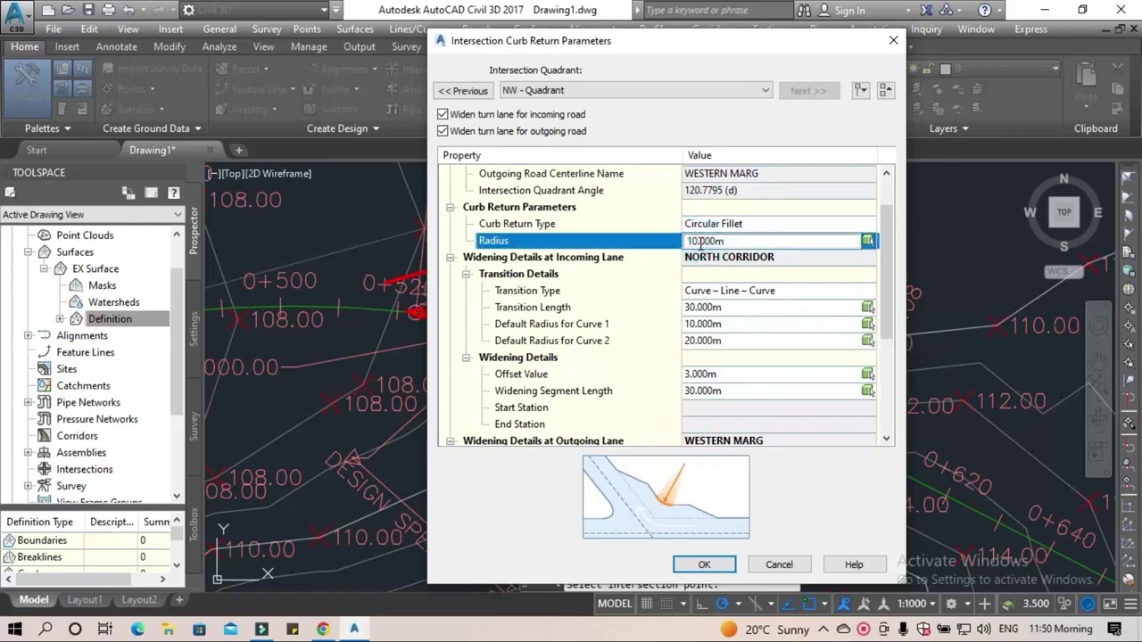
{"action": "left_click", "coordinate": [696, 241]}
{"action": "type", "text": "5"}
{"action": "left_click", "coordinate": [693, 325]}
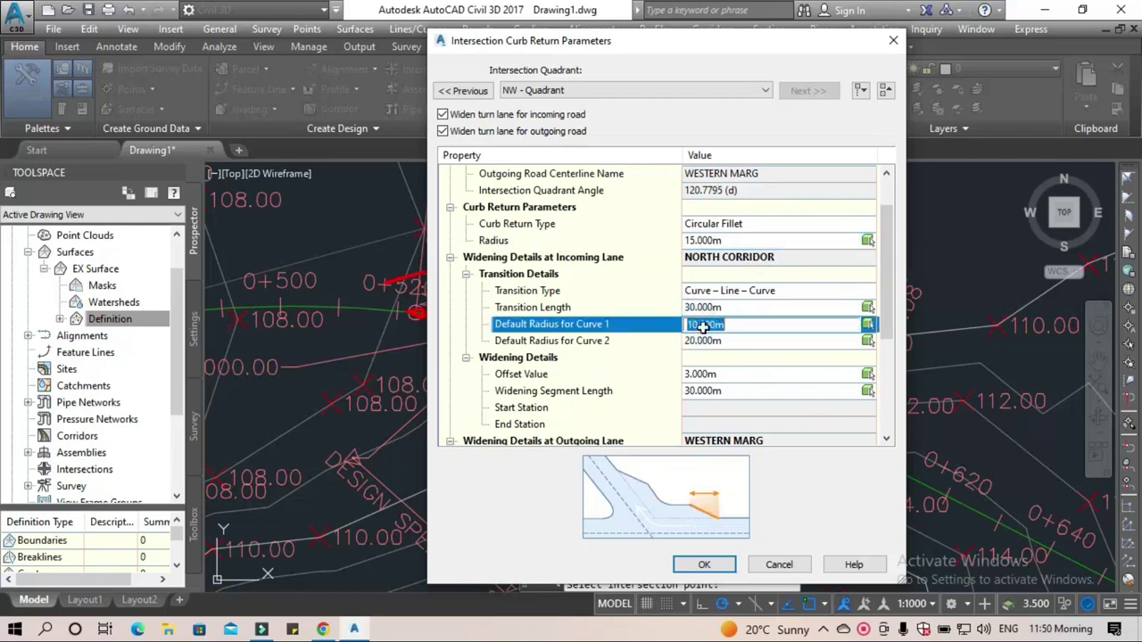
{"action": "left_click", "coordinate": [704, 343]}
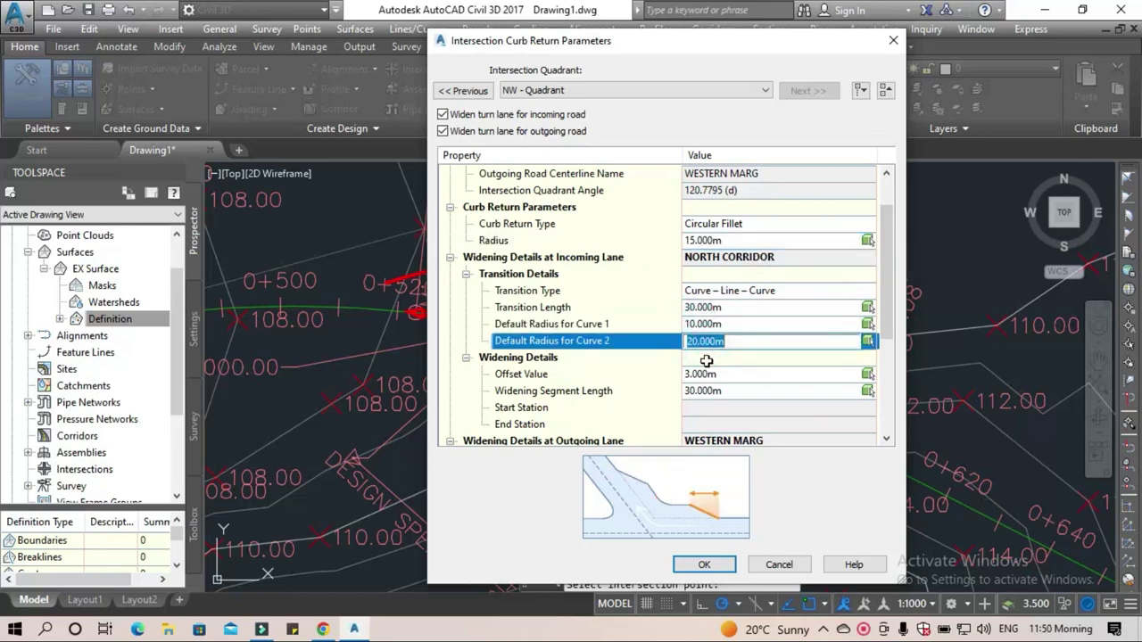
{"action": "scroll", "coordinate": [709, 360], "scroll_direction": "down", "scroll_amount": 1}
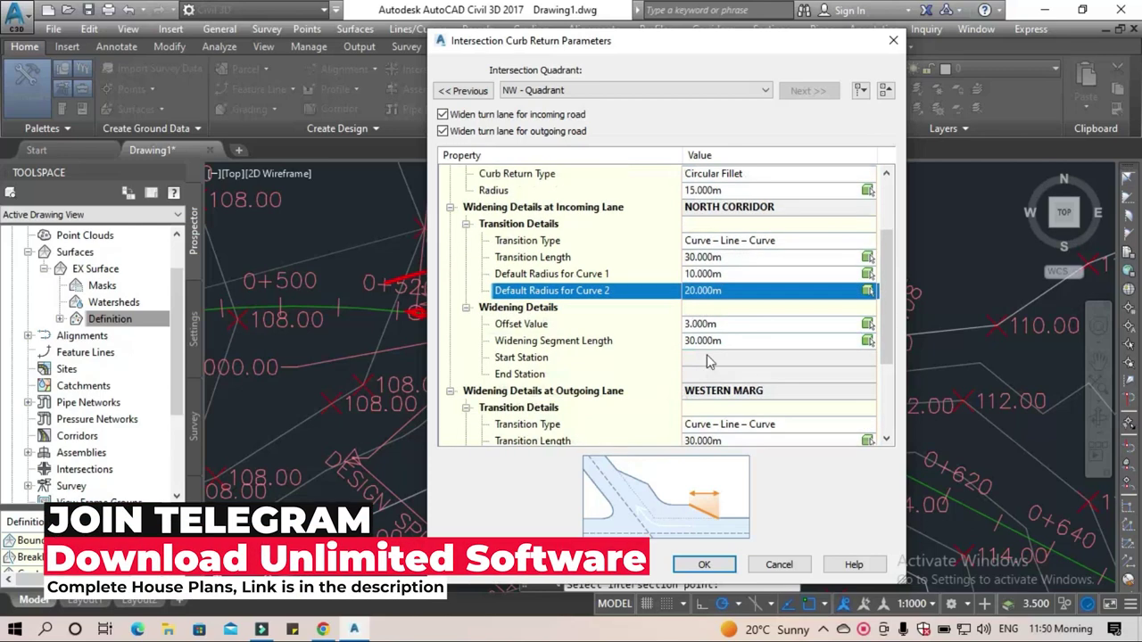
Set the incoming and outgoing lanes' widening offsets to 3.5 m.
{"action": "left_click", "coordinate": [704, 326]}
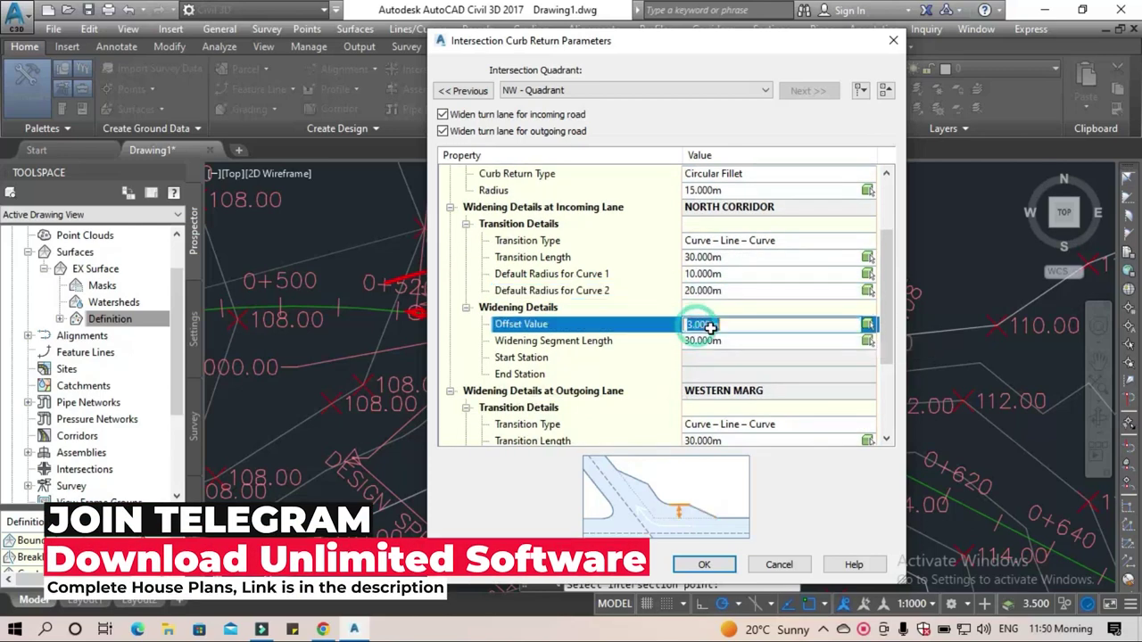
{"action": "left_click", "coordinate": [717, 326]}
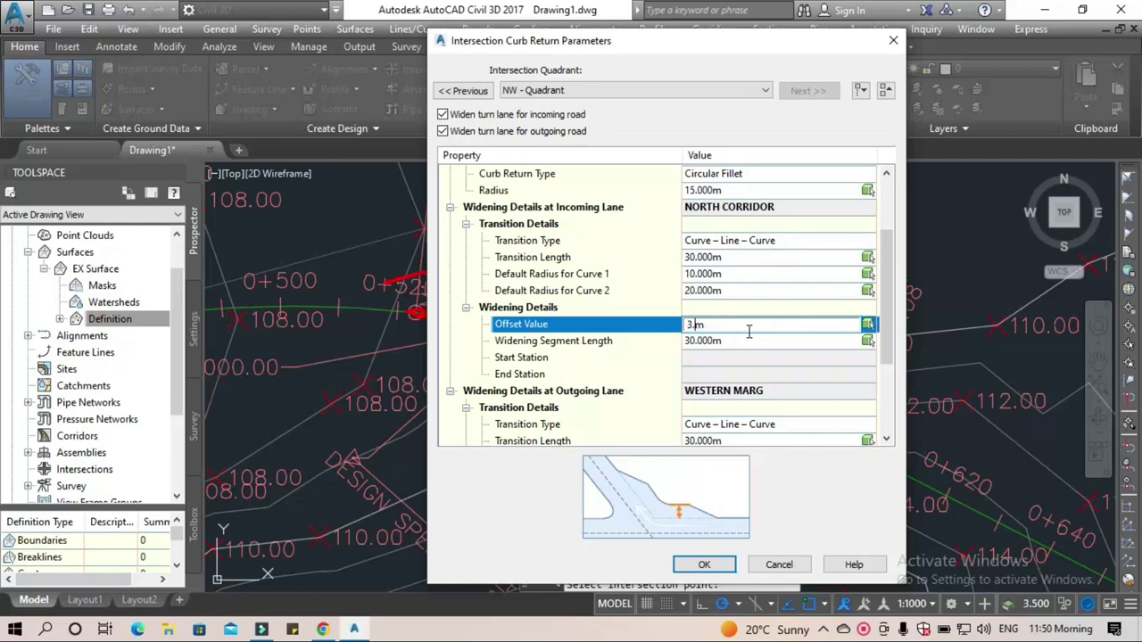
{"action": "type", "text": "5"}
{"action": "scroll", "coordinate": [662, 405], "scroll_direction": "down", "scroll_amount": 3}
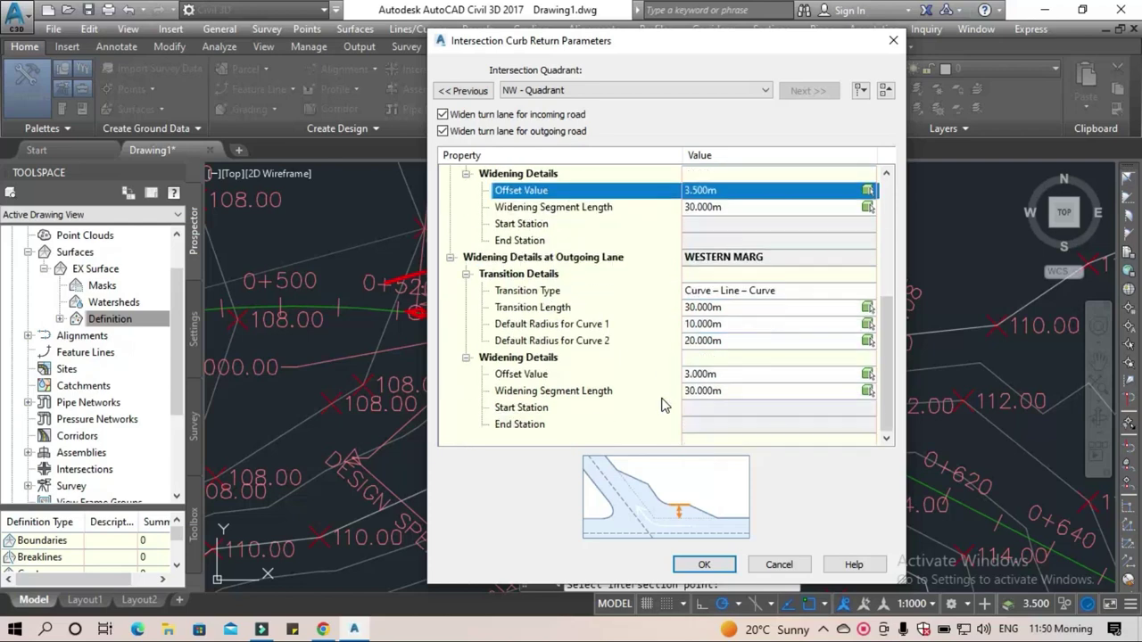
{"action": "left_click", "coordinate": [716, 327]}
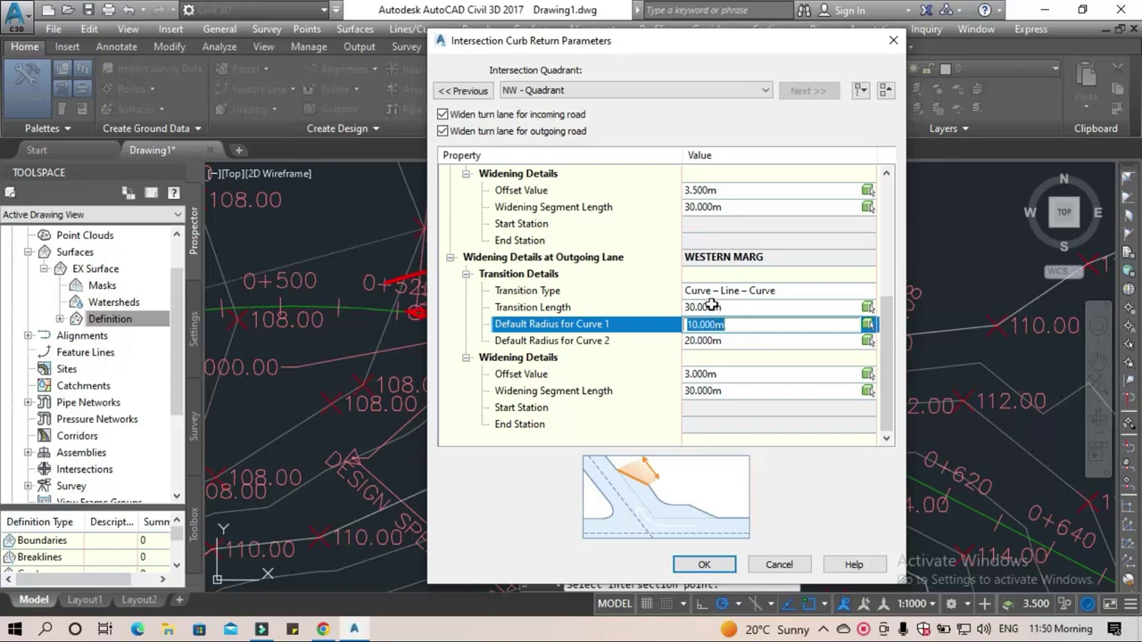
{"action": "left_click", "coordinate": [709, 307]}
{"action": "left_click", "coordinate": [709, 377]}
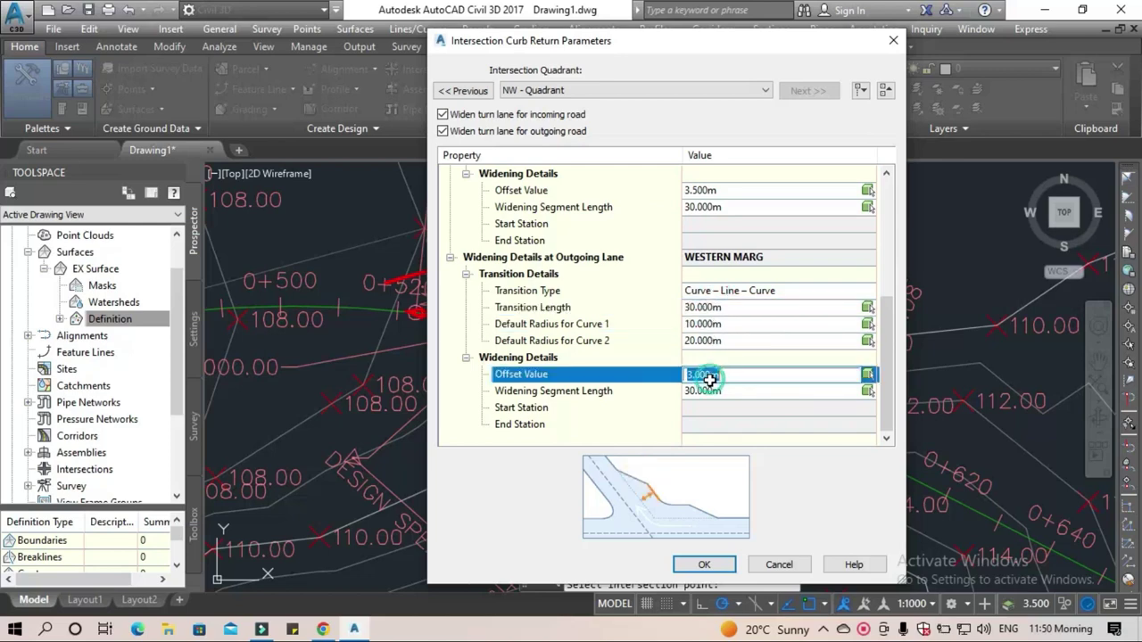
{"action": "left_click", "coordinate": [713, 377]}
{"action": "type", "text": "5"}
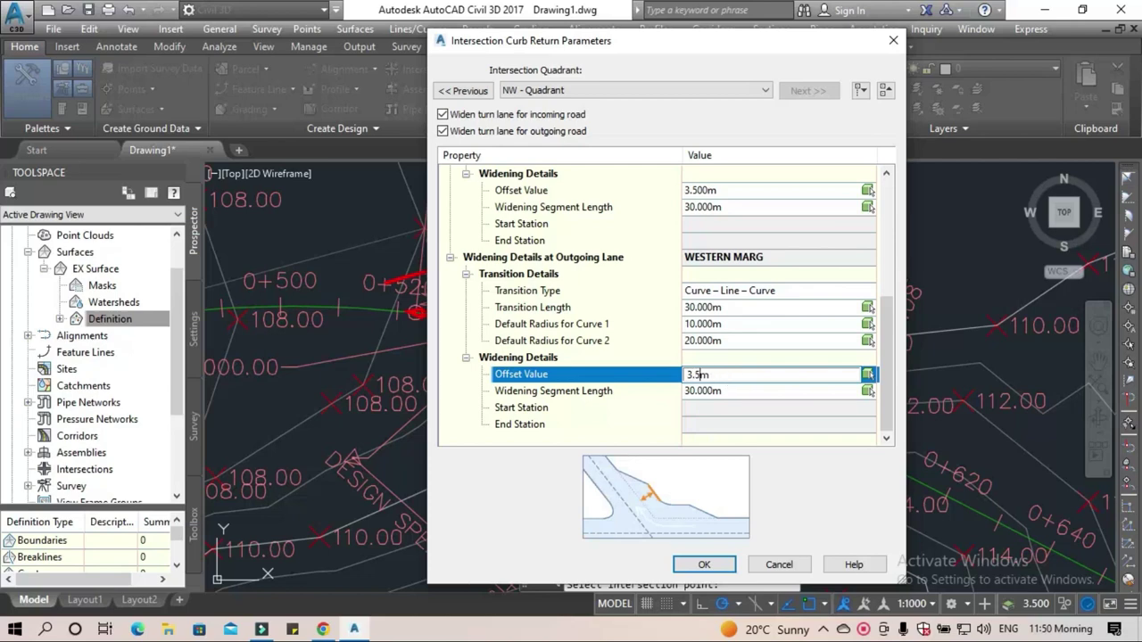
{"action": "key", "text": "Return"}
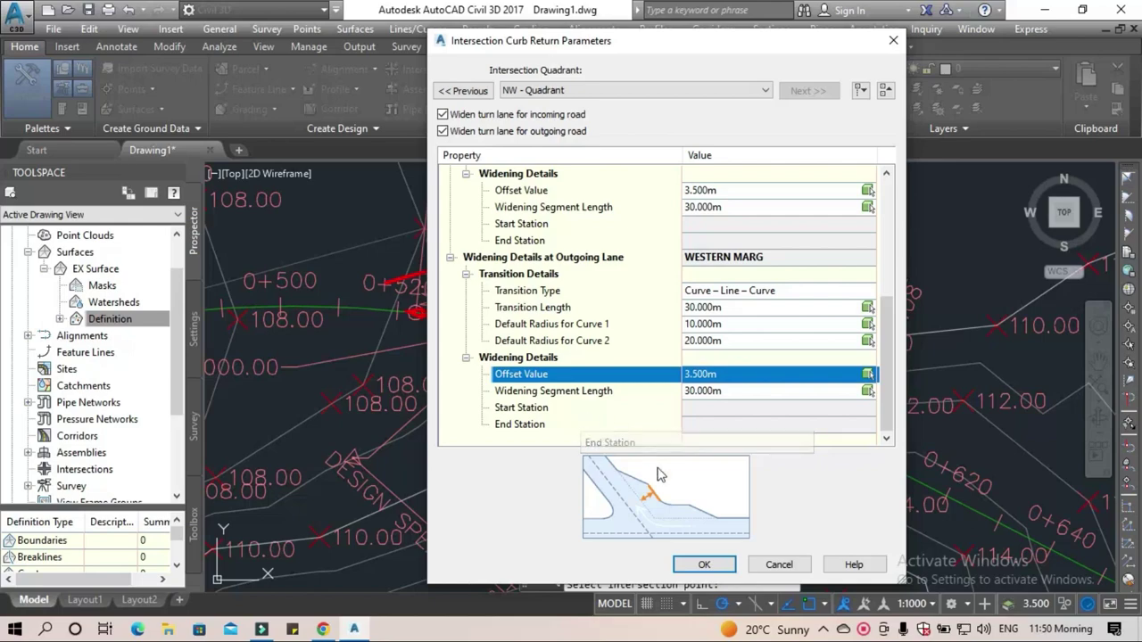
Accept the curb returns and reach Corridor Regions, corridor creation off, EX Surface for daylight.
{"action": "left_click", "coordinate": [704, 564]}
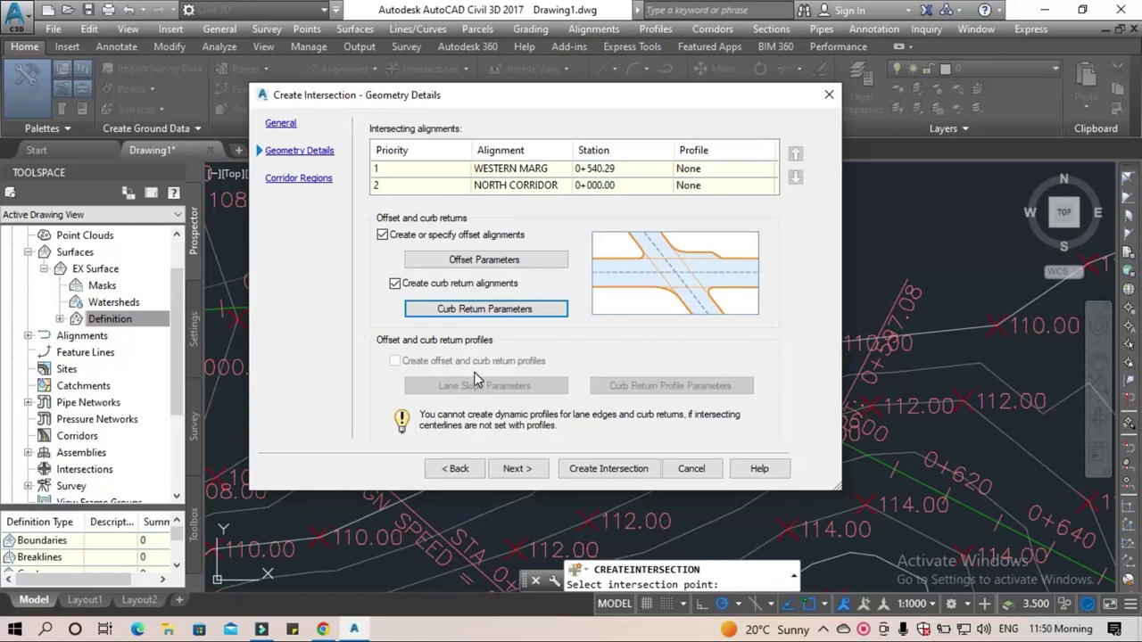
{"action": "left_click", "coordinate": [398, 371]}
{"action": "left_click", "coordinate": [520, 471]}
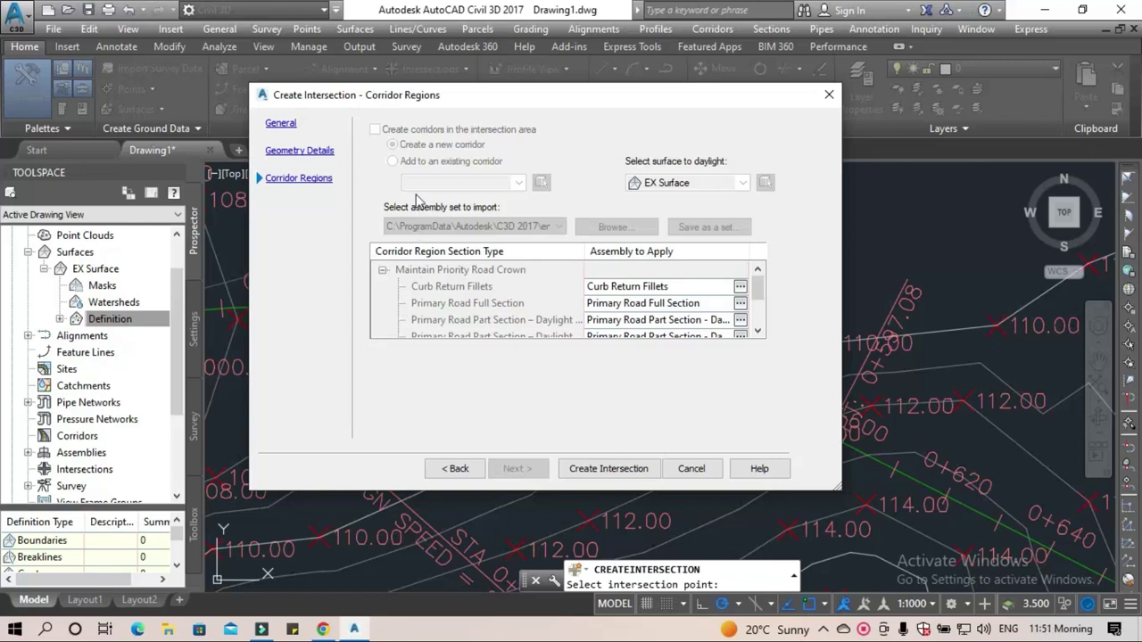
{"action": "left_click", "coordinate": [377, 131]}
{"action": "left_click", "coordinate": [722, 189]}
{"action": "left_click", "coordinate": [759, 297]}
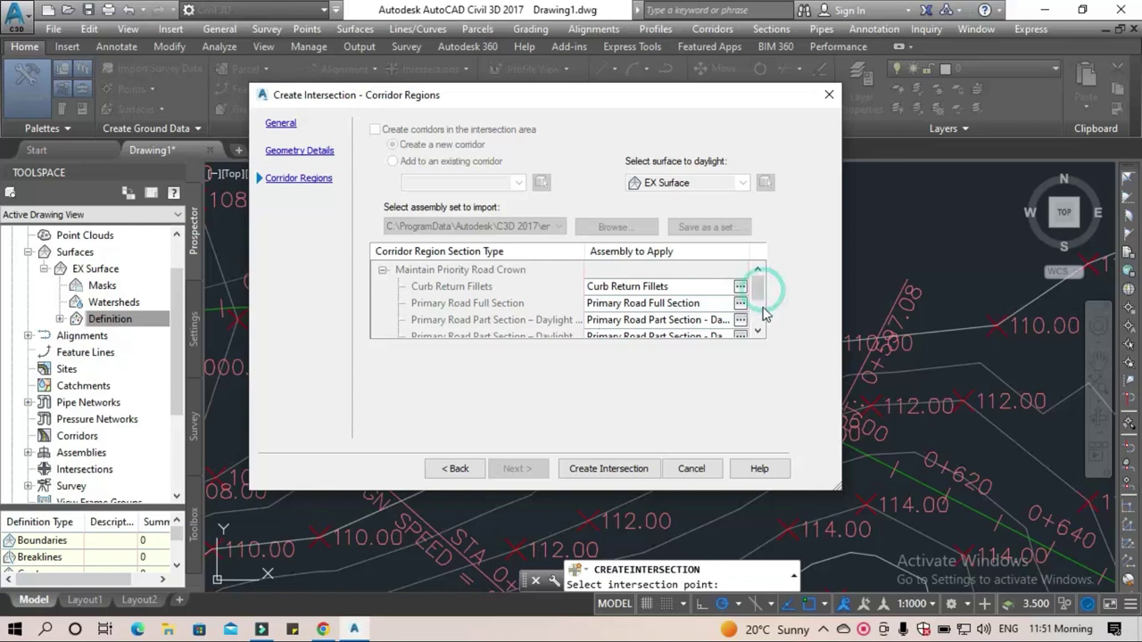
{"action": "left_click", "coordinate": [684, 251]}
{"action": "left_click", "coordinate": [608, 468]}
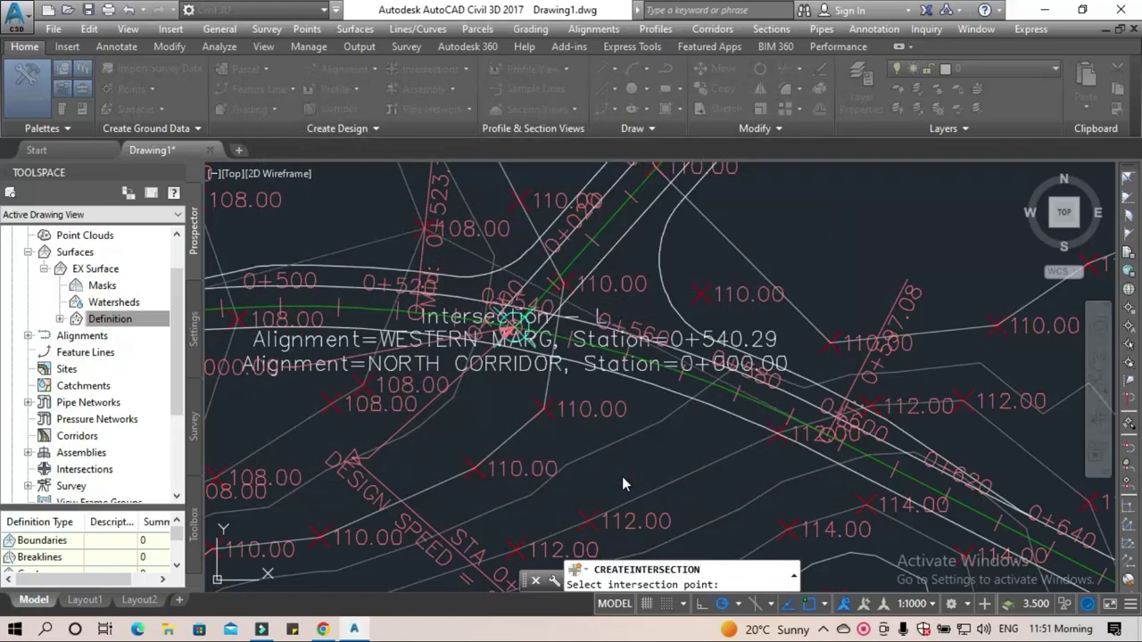
{"action": "scroll", "coordinate": [652, 451], "scroll_direction": "down", "scroll_amount": 3}
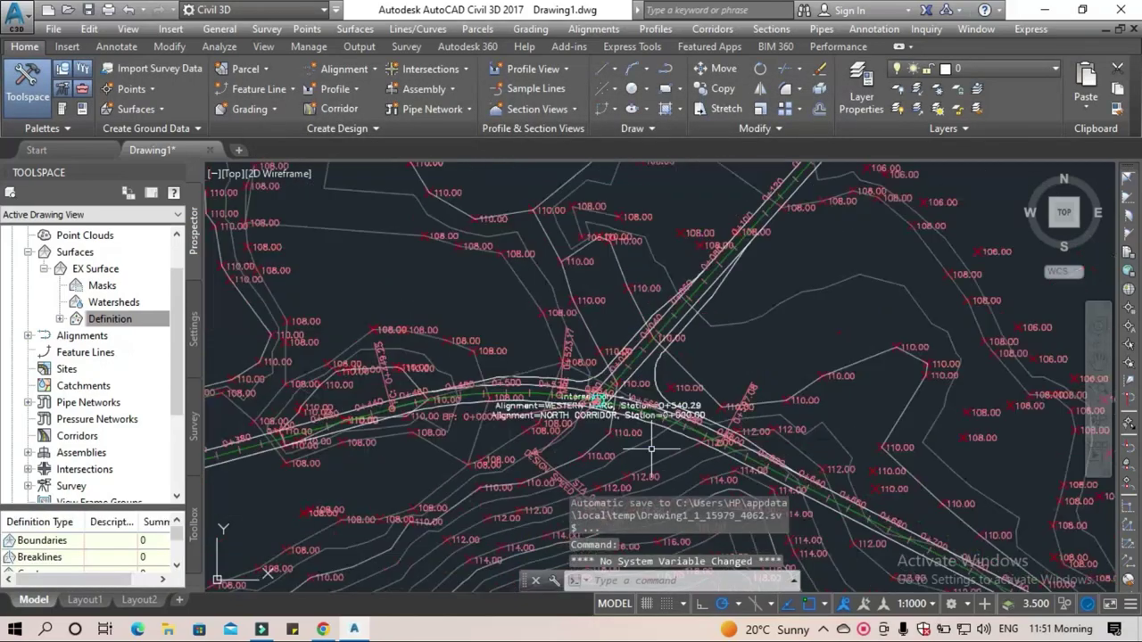
{"action": "scroll", "coordinate": [651, 451], "scroll_direction": "down", "scroll_amount": 2}
{"action": "middle_click_drag", "start_coordinate": [663, 479], "coordinate": [603, 330]}
{"action": "scroll", "coordinate": [603, 330], "scroll_direction": "up", "scroll_amount": 4}
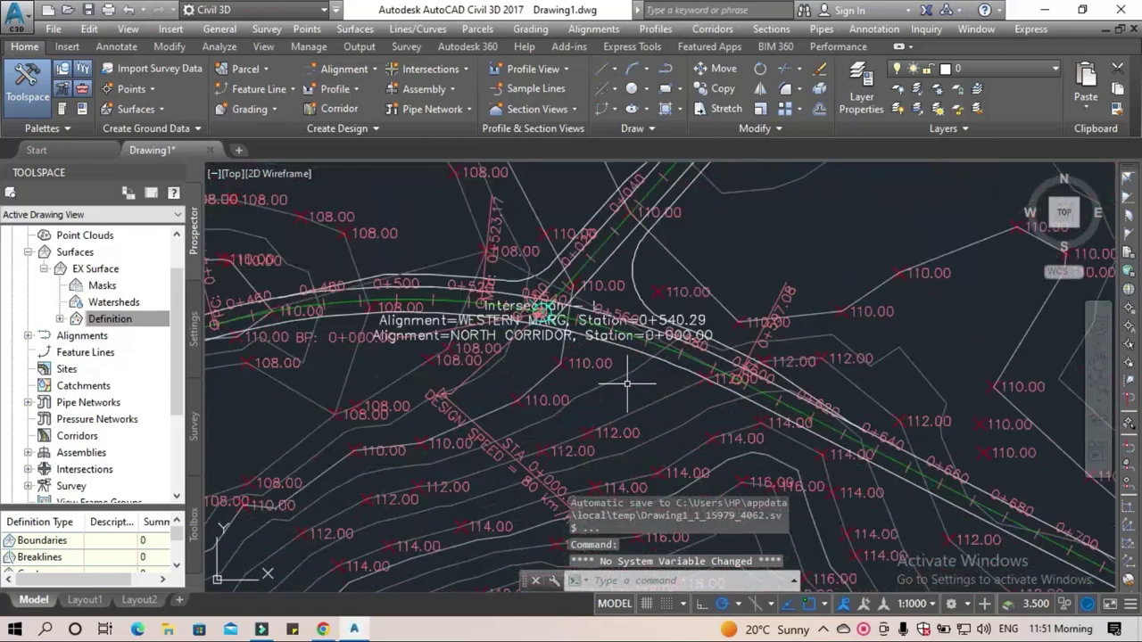
{"action": "left_click", "coordinate": [601, 332]}
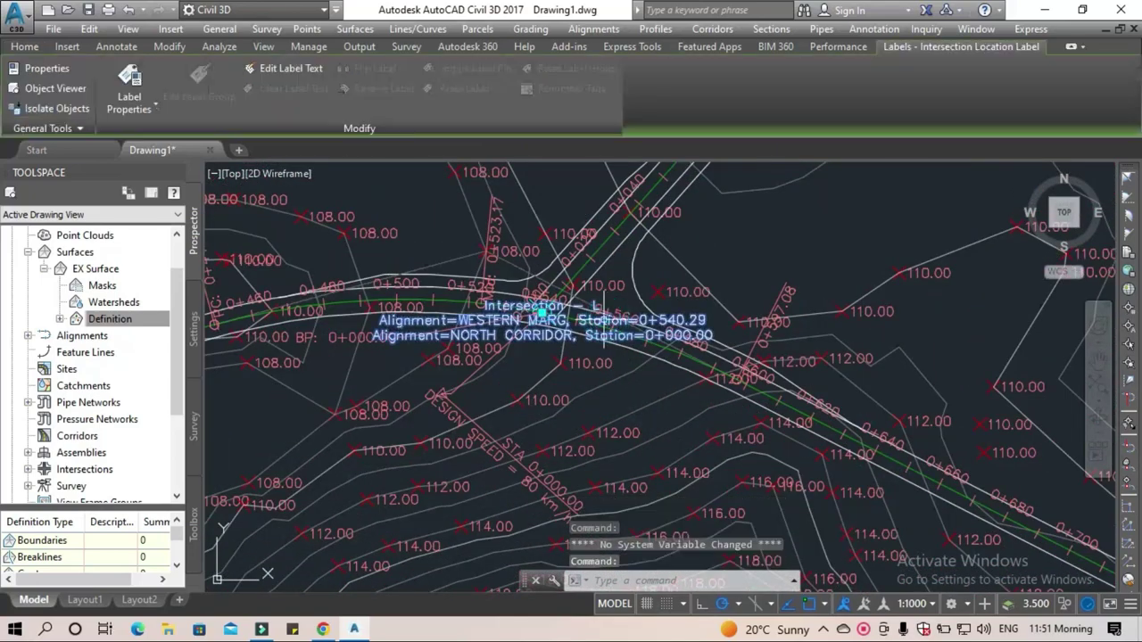
{"action": "left_click", "coordinate": [541, 306]}
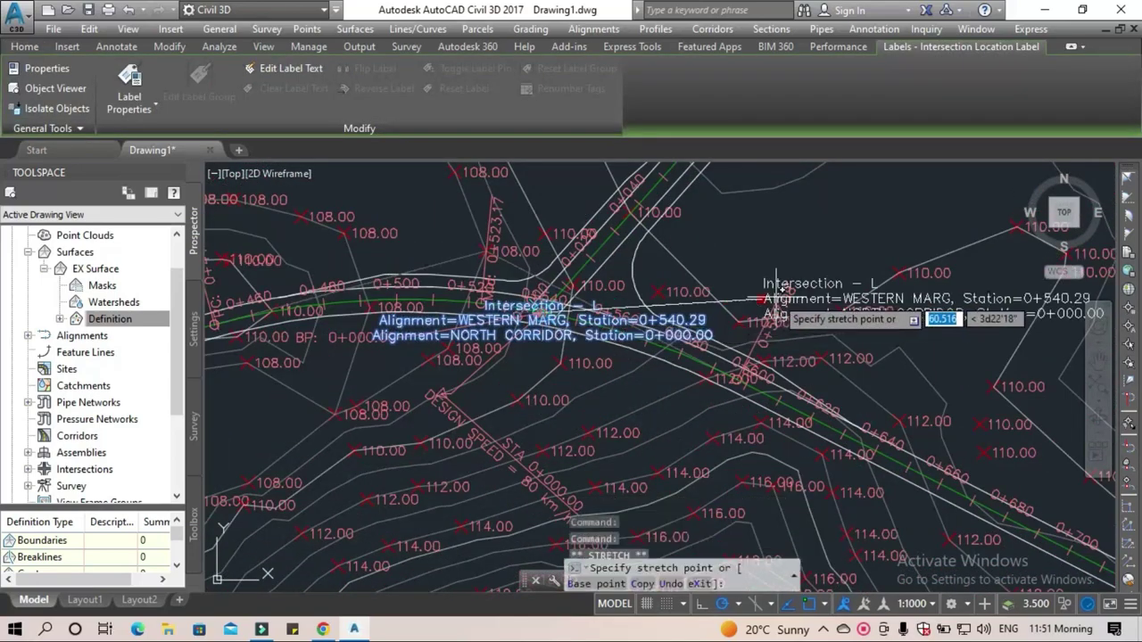
{"action": "left_click", "coordinate": [769, 240]}
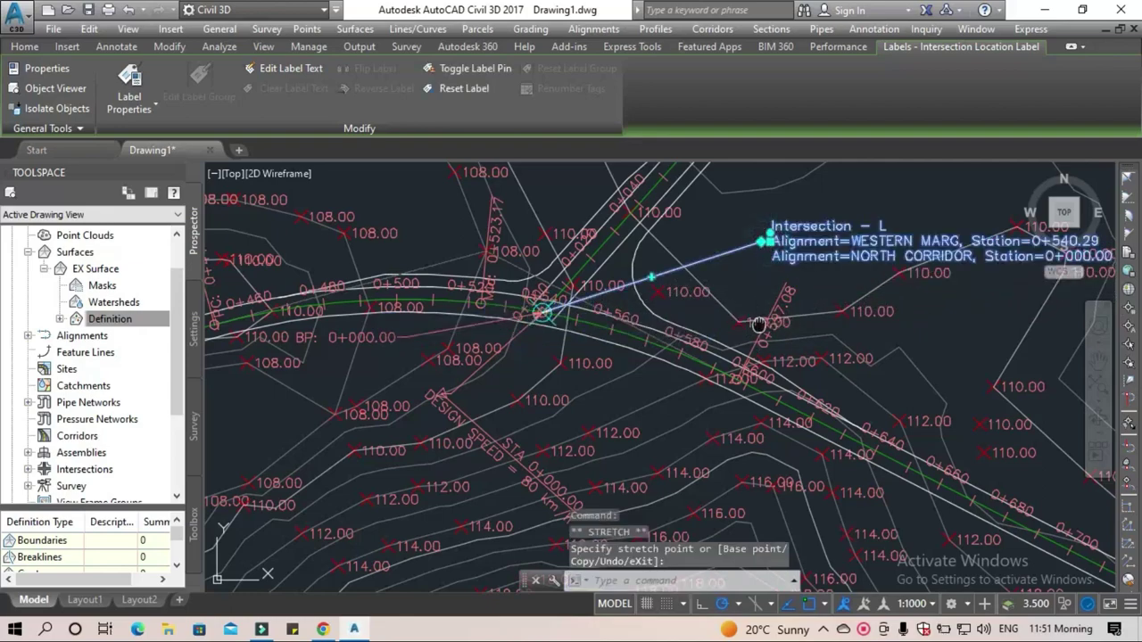
{"action": "scroll", "coordinate": [726, 312], "scroll_direction": "up", "scroll_amount": 3}
{"action": "middle_click_drag", "start_coordinate": [726, 313], "coordinate": [532, 345]}
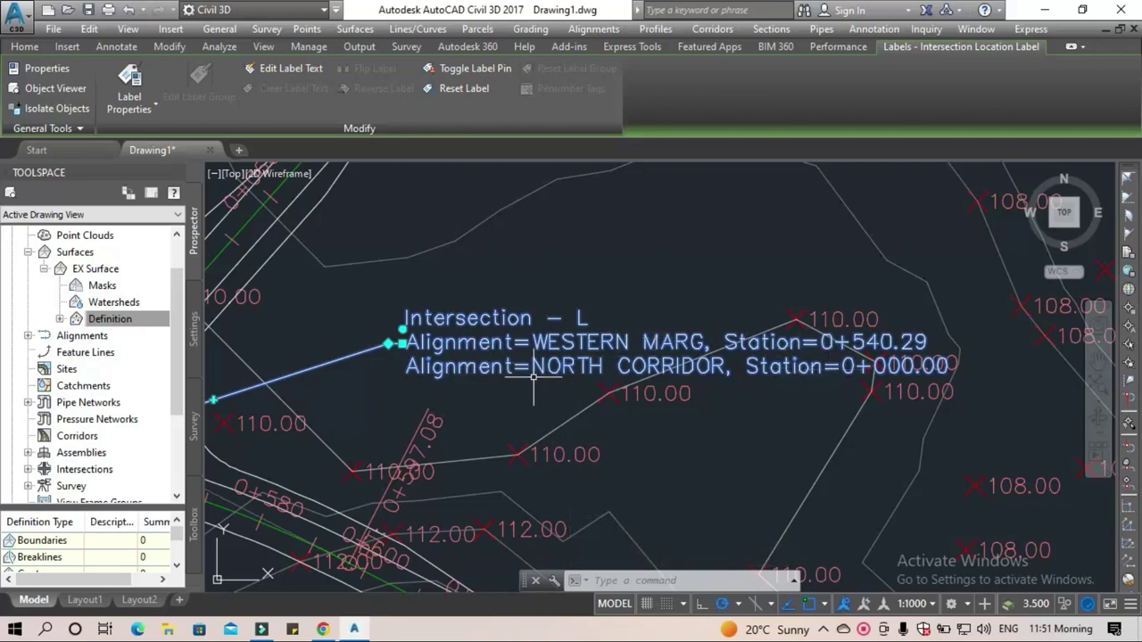
{"action": "scroll", "coordinate": [671, 379], "scroll_direction": "down", "scroll_amount": 2}
{"action": "scroll", "coordinate": [670, 378], "scroll_direction": "down", "scroll_amount": 3}
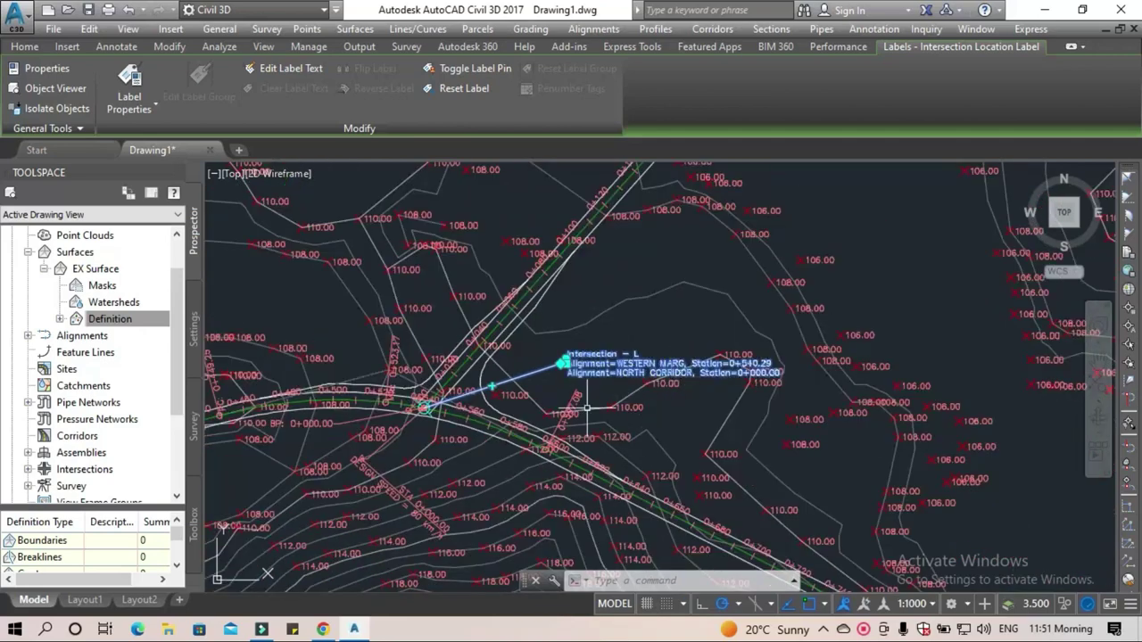
{"action": "middle_click_drag", "start_coordinate": [350, 400], "coordinate": [572, 406]}
{"action": "scroll", "coordinate": [572, 406], "scroll_direction": "up", "scroll_amount": 5}
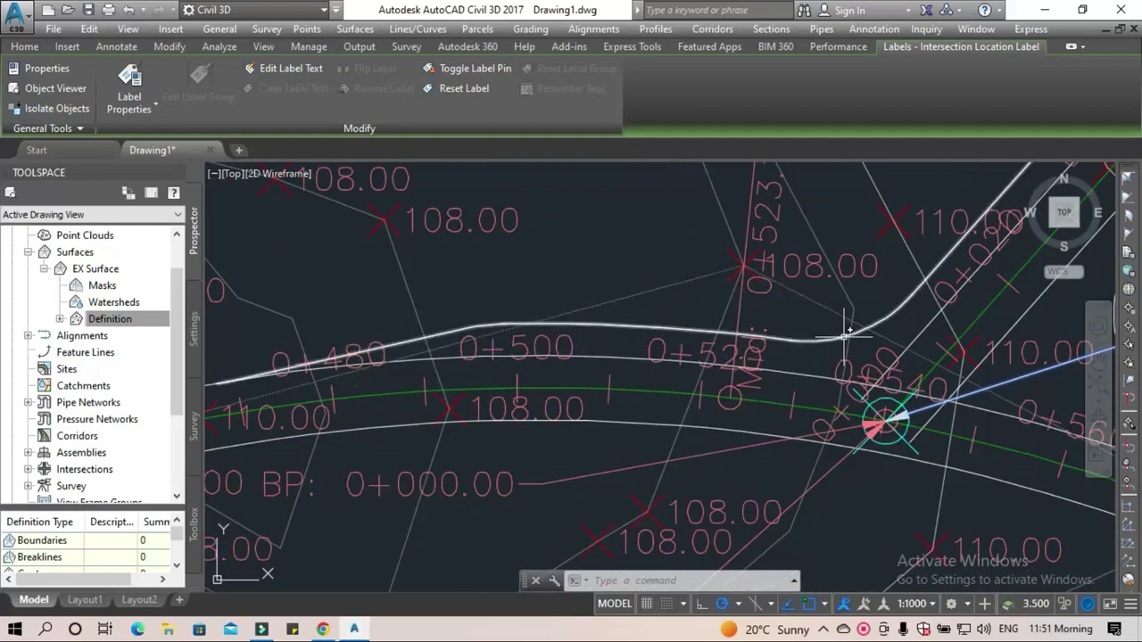
{"action": "middle_click_drag", "start_coordinate": [821, 387], "coordinate": [633, 458]}
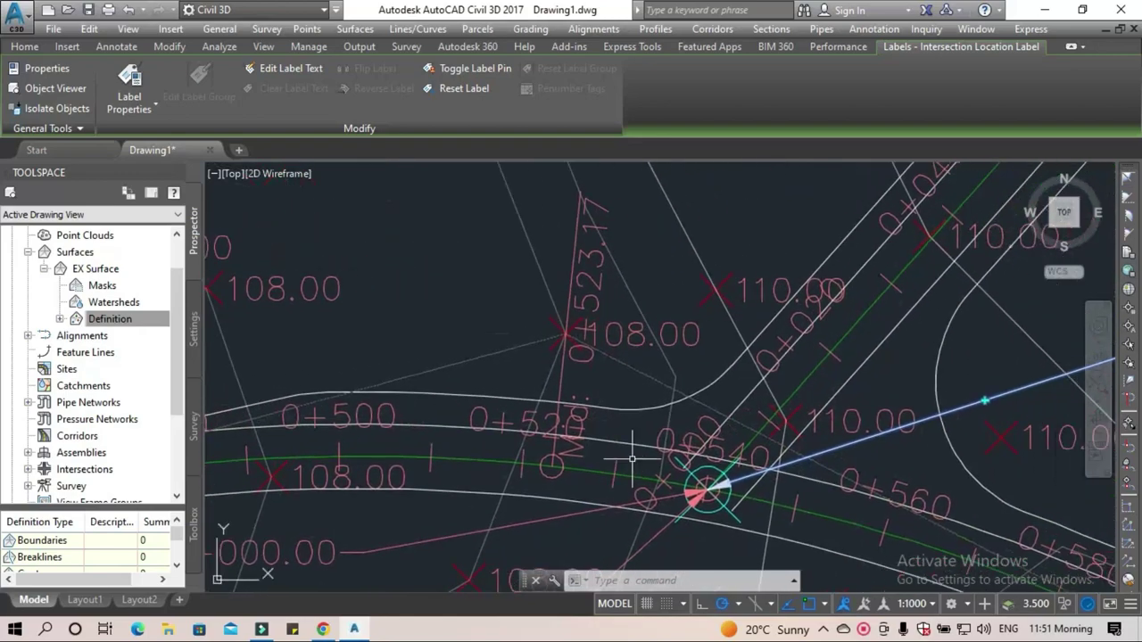
{"action": "left_click", "coordinate": [708, 385]}
{"action": "left_click", "coordinate": [709, 387]}
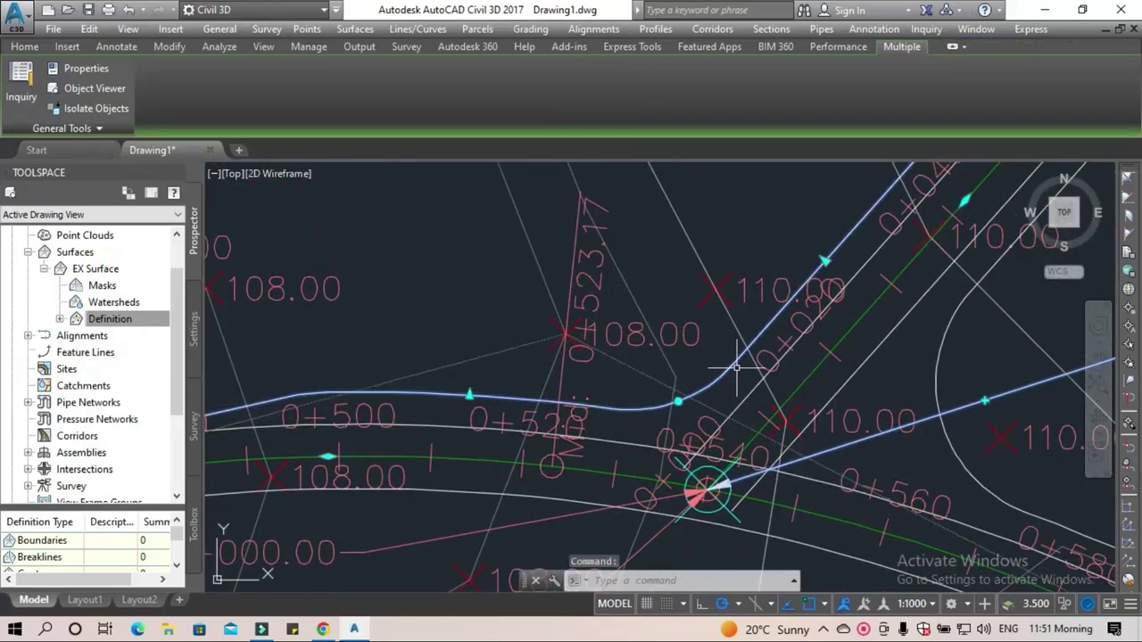
{"action": "middle_click_drag", "start_coordinate": [735, 393], "coordinate": [566, 515]}
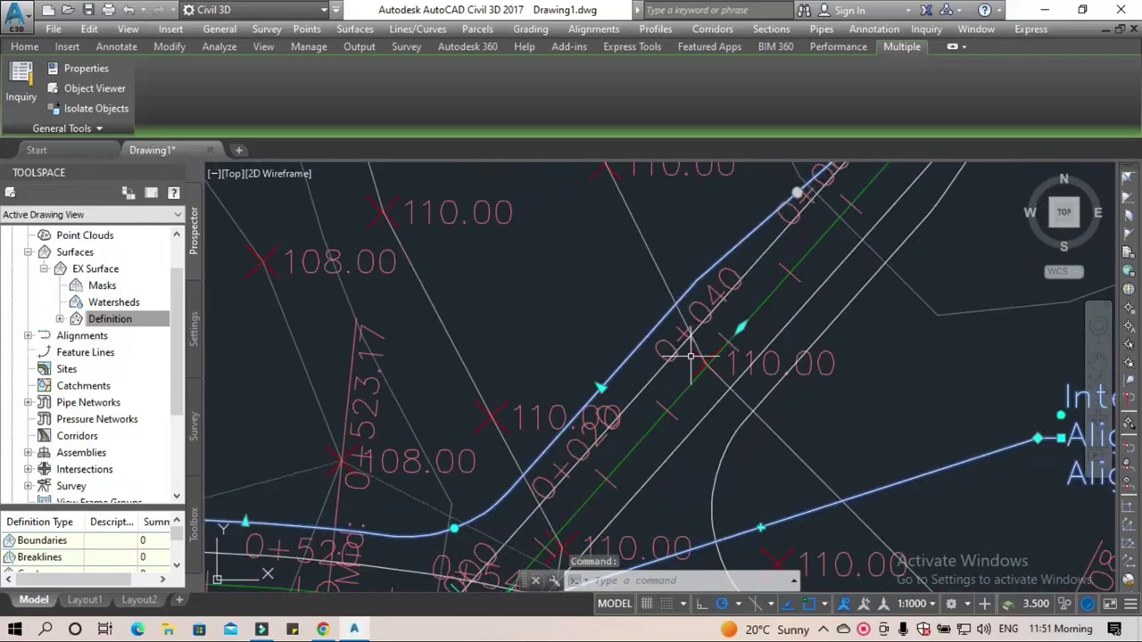
{"action": "mouse_move", "coordinate": [658, 345]}
{"action": "middle_mouse_down"}
{"action": "mouse_move", "coordinate": [581, 467]}
{"action": "mouse_move", "coordinate": [493, 538]}
{"action": "middle_mouse_up"}
{"action": "scroll", "coordinate": [604, 451], "scroll_direction": "down", "scroll_amount": 2}
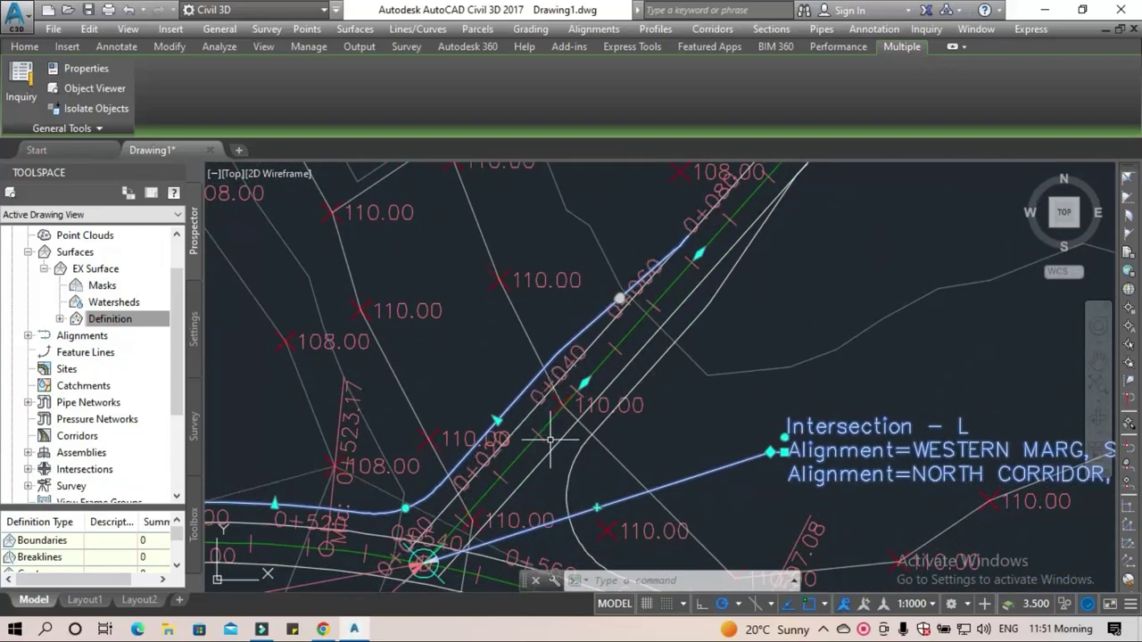
{"action": "middle_click_drag", "start_coordinate": [590, 445], "coordinate": [588, 305]}
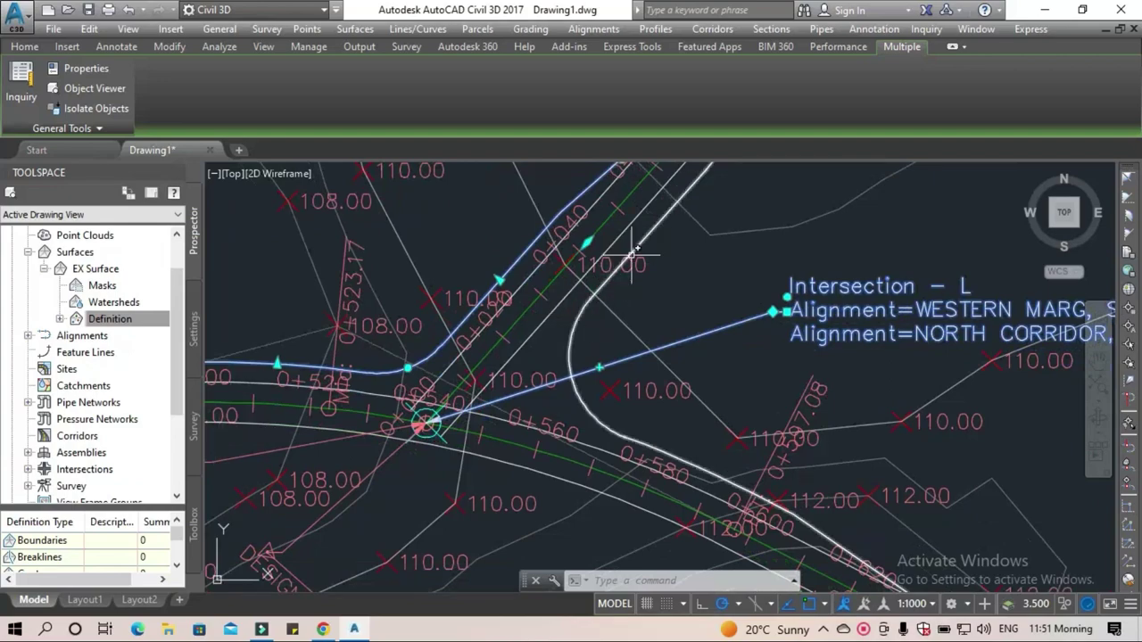
{"action": "middle_click_drag", "start_coordinate": [636, 469], "coordinate": [399, 281]}
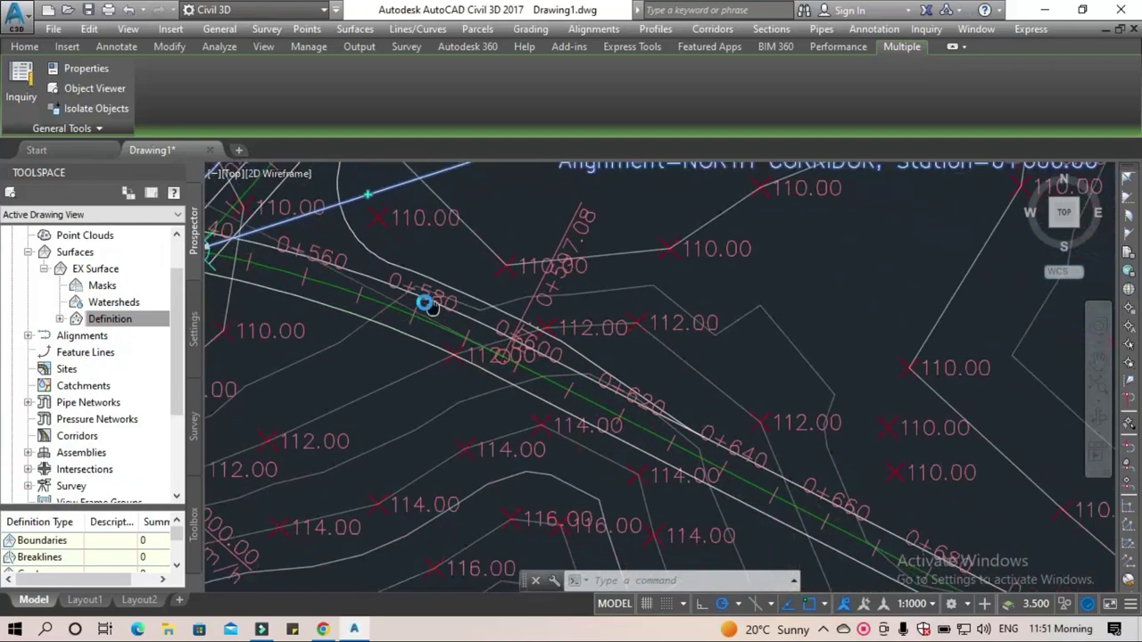
{"action": "mouse_move", "coordinate": [650, 395]}
{"action": "middle_mouse_down"}
{"action": "mouse_move", "coordinate": [553, 350]}
{"action": "mouse_move", "coordinate": [556, 400]}
{"action": "middle_mouse_up"}
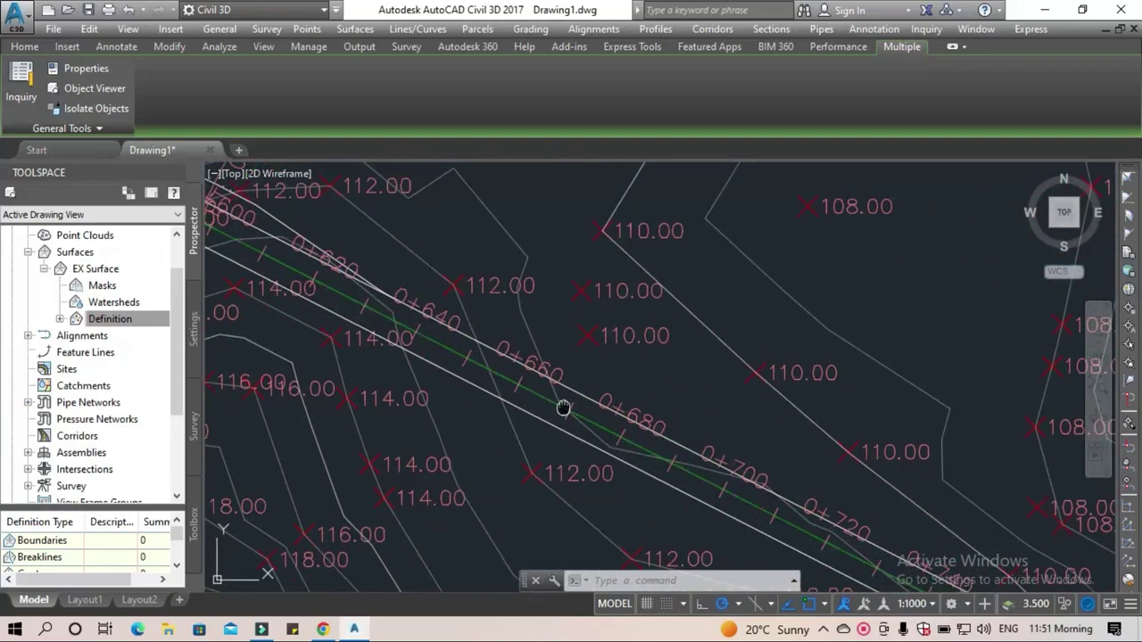
{"action": "scroll", "coordinate": [562, 408], "scroll_direction": "up", "scroll_amount": 2}
{"action": "scroll", "coordinate": [574, 403], "scroll_direction": "up", "scroll_amount": 2}
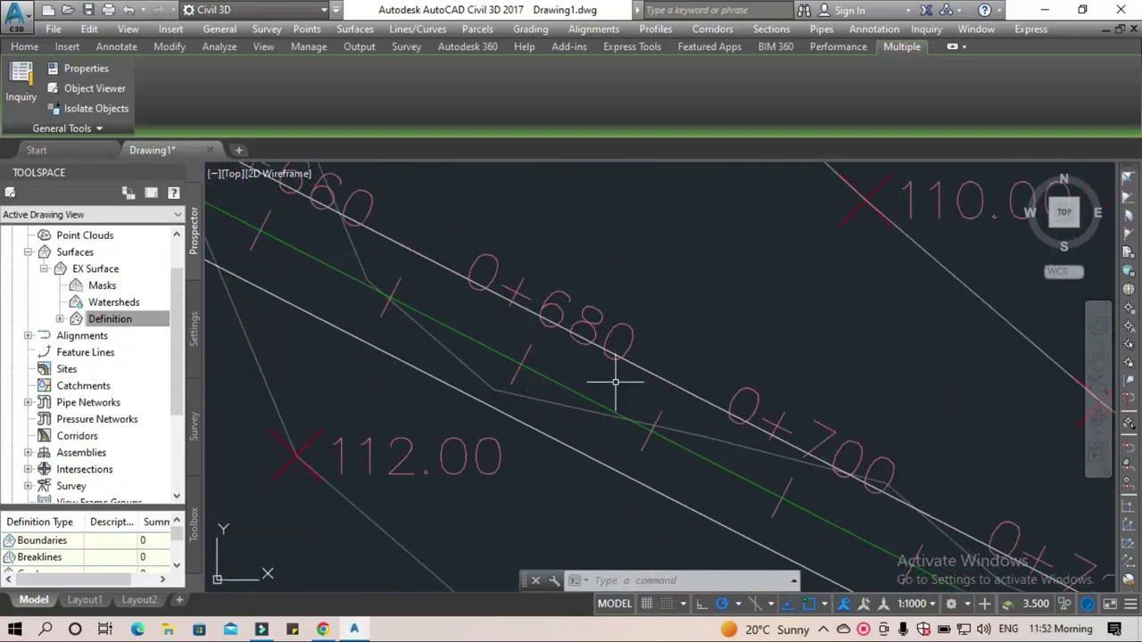
{"action": "mouse_move", "coordinate": [615, 384]}
{"action": "scroll", "coordinate": [609, 404], "scroll_direction": "down", "scroll_amount": 3}
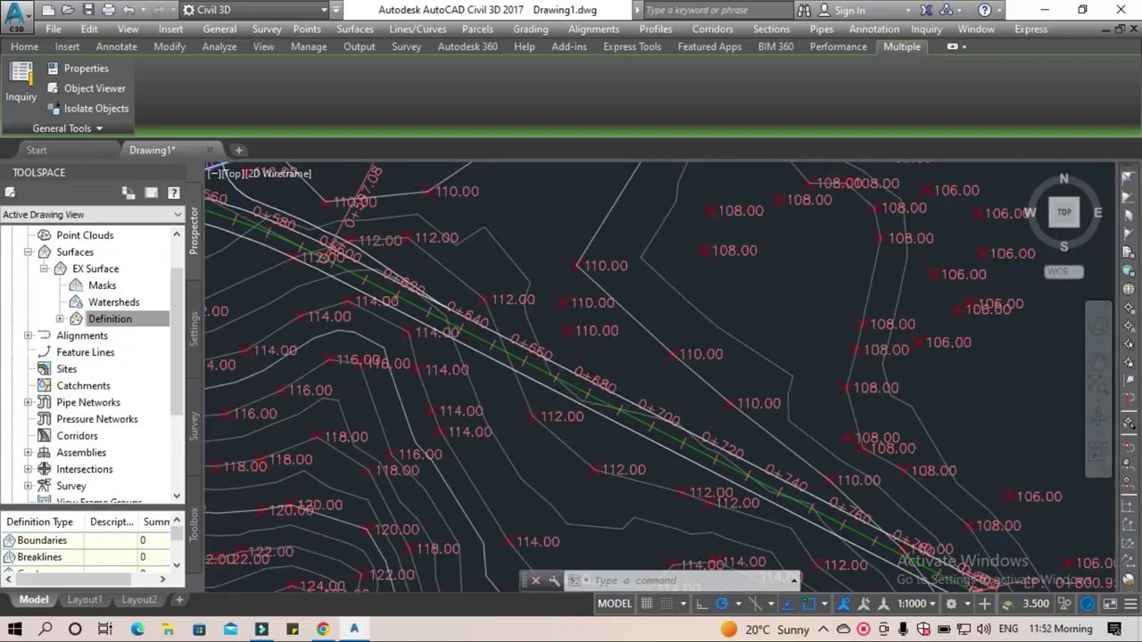
{"action": "scroll", "coordinate": [571, 392], "scroll_direction": "up", "scroll_amount": 3}
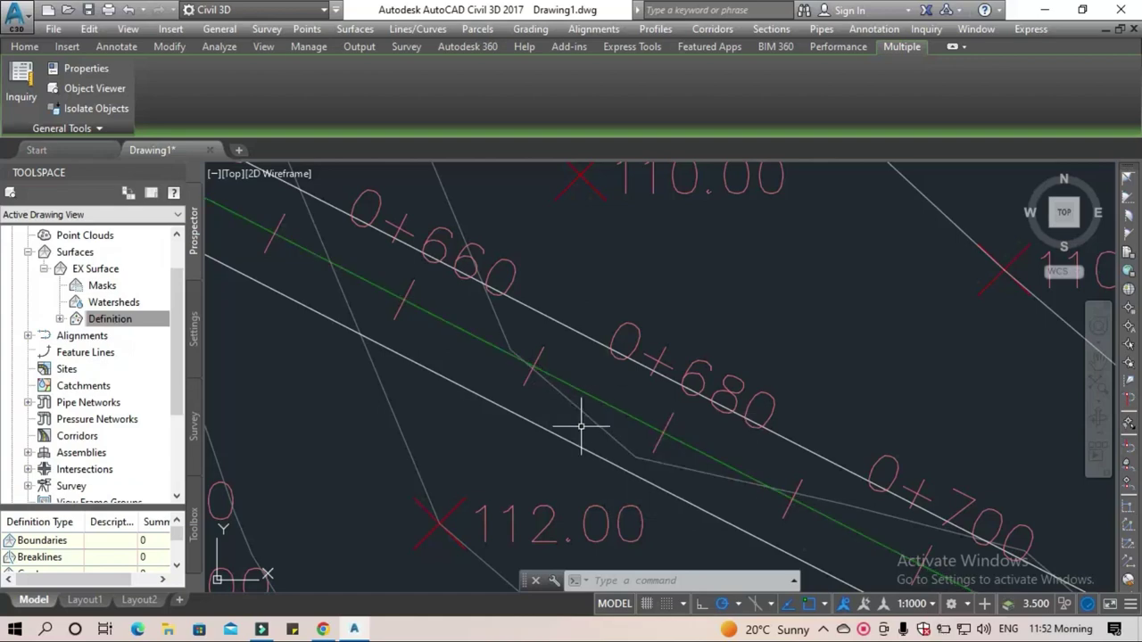
{"action": "scroll", "coordinate": [581, 428], "scroll_direction": "down", "scroll_amount": 2}
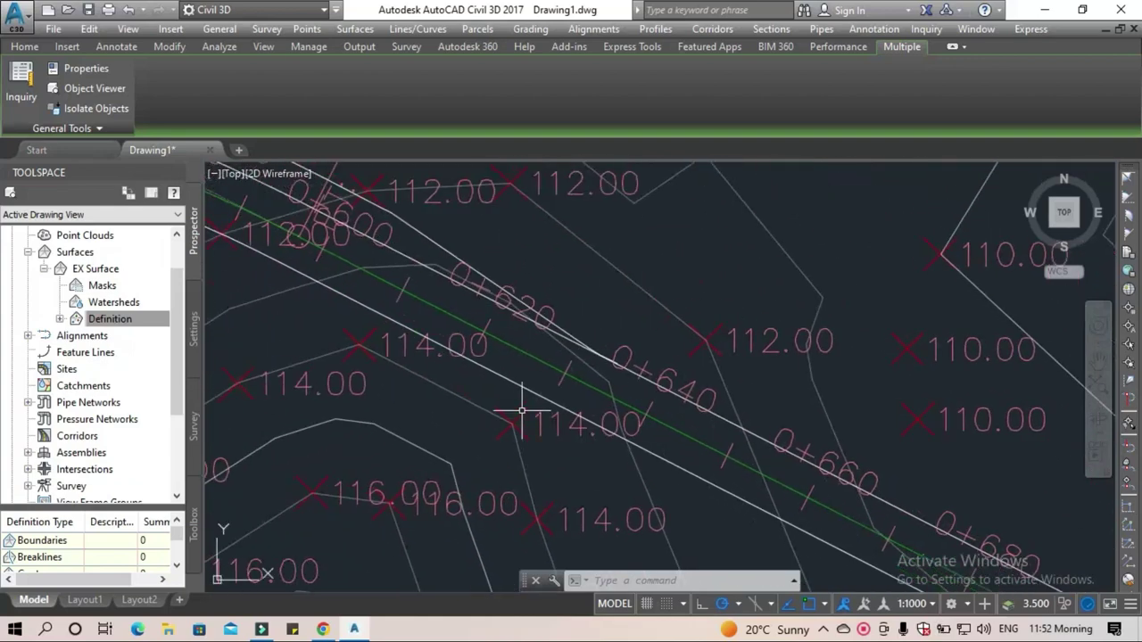
{"action": "middle_click_drag", "start_coordinate": [459, 327], "coordinate": [806, 523]}
{"action": "scroll", "coordinate": [503, 375], "scroll_direction": "up", "scroll_amount": 2}
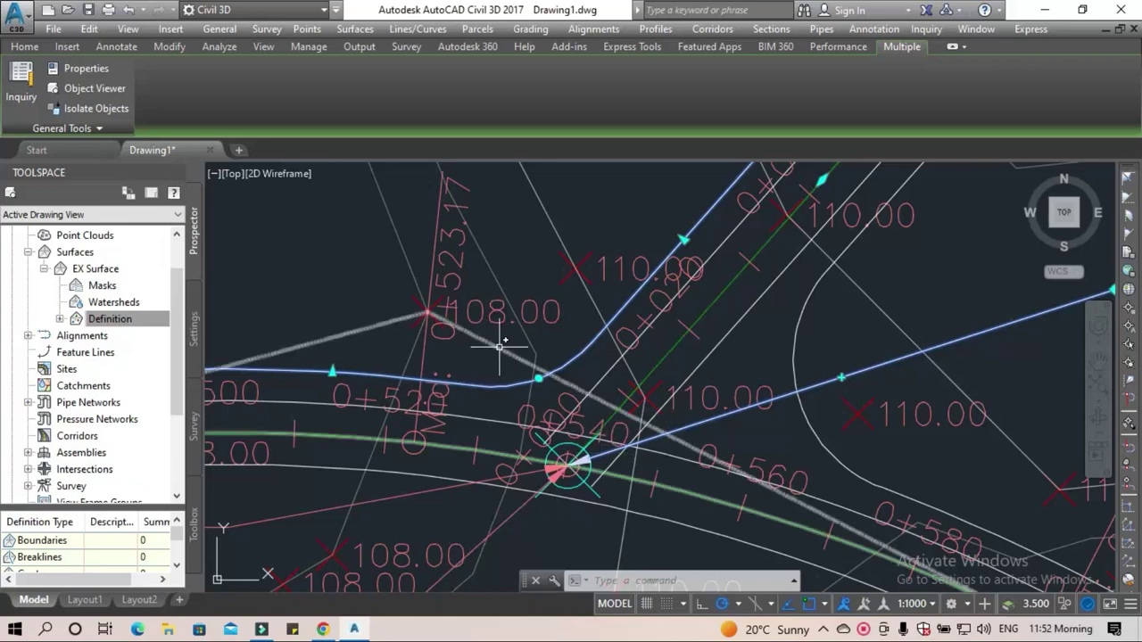
{"action": "scroll", "coordinate": [624, 389], "scroll_direction": "down", "scroll_amount": 5}
{"action": "scroll", "coordinate": [623, 389], "scroll_direction": "down", "scroll_amount": 3}
{"action": "scroll", "coordinate": [625, 388], "scroll_direction": "down", "scroll_amount": 2}
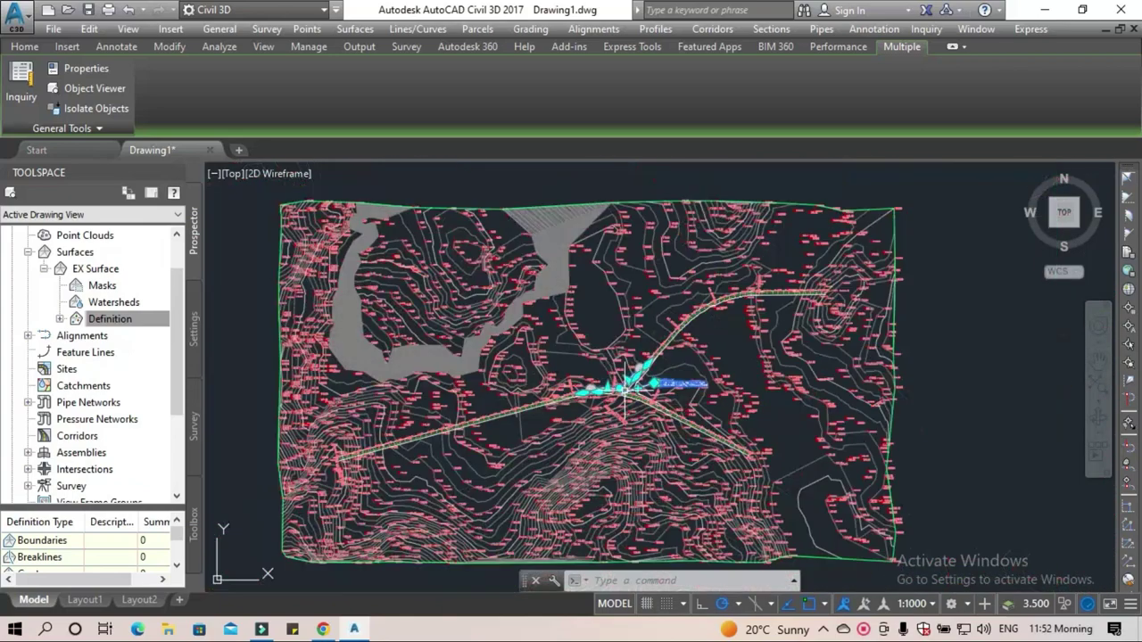
{"action": "scroll", "coordinate": [639, 400], "scroll_direction": "up", "scroll_amount": 5}
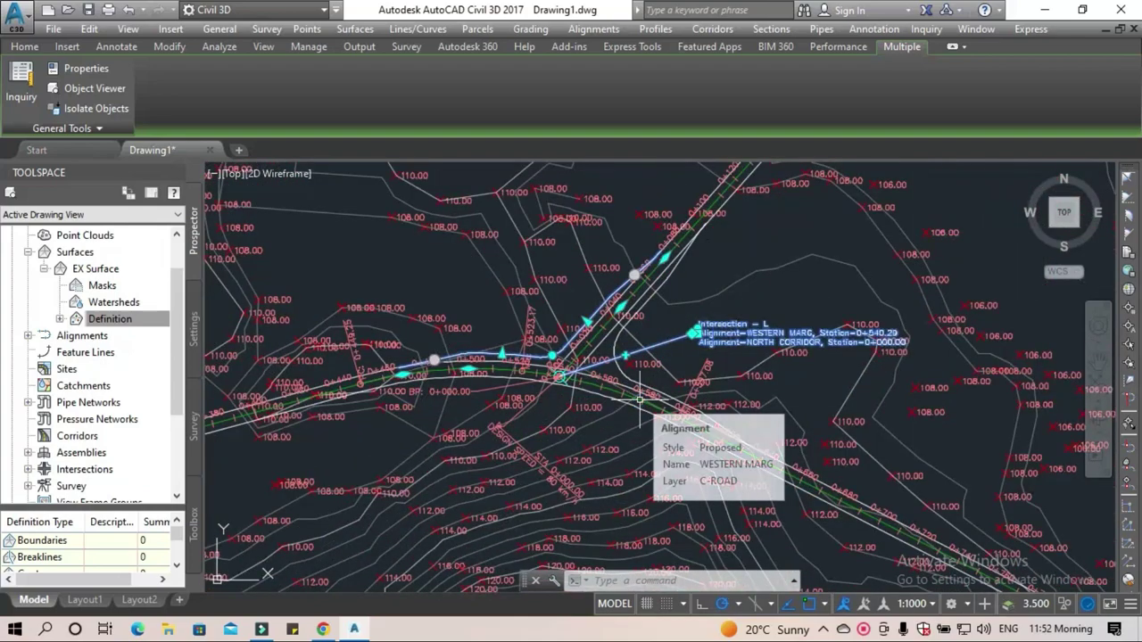
Cancel the current selection, dismiss the Visual Styles list, and recenter the drawing.
{"action": "key", "text": "Escape"}
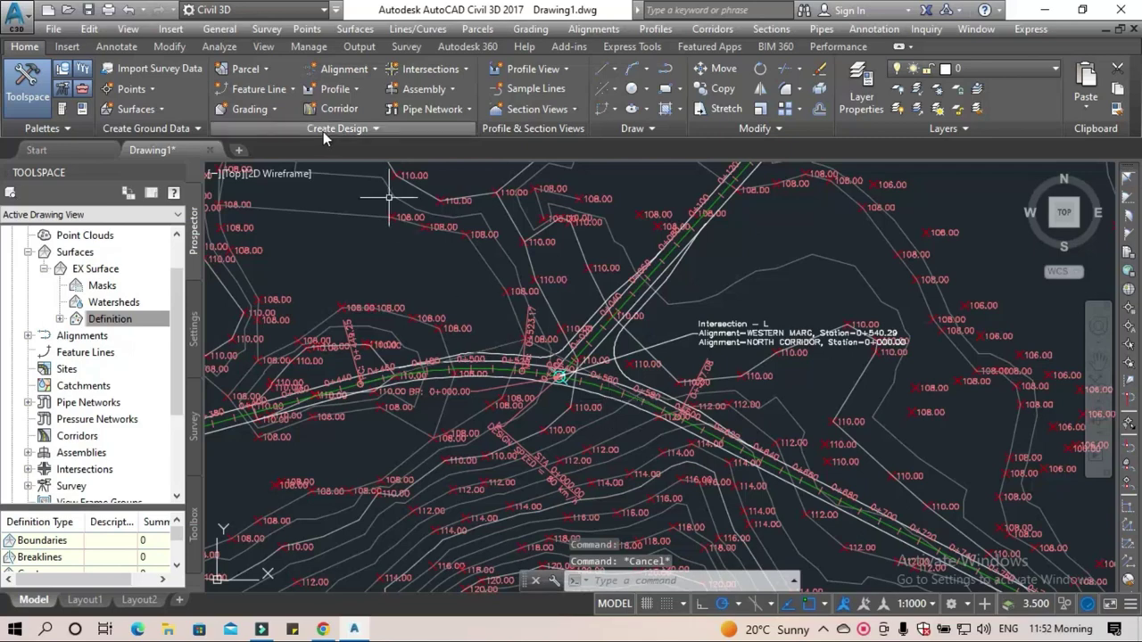
{"action": "left_click", "coordinate": [288, 173]}
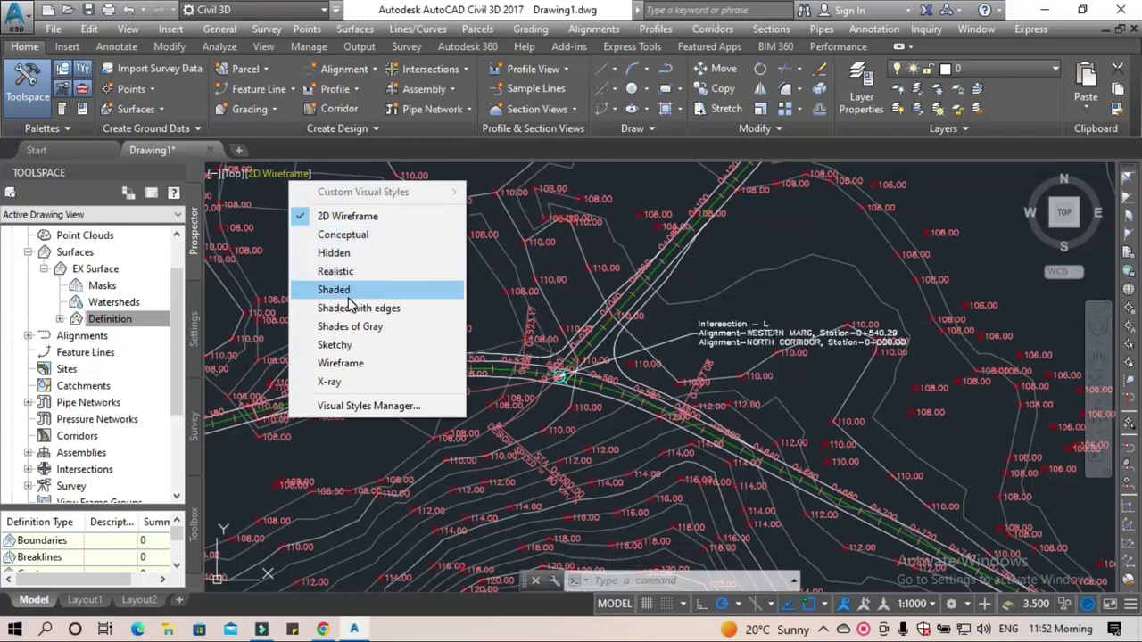
{"action": "left_click", "coordinate": [989, 208]}
{"action": "left_click", "coordinate": [1019, 190]}
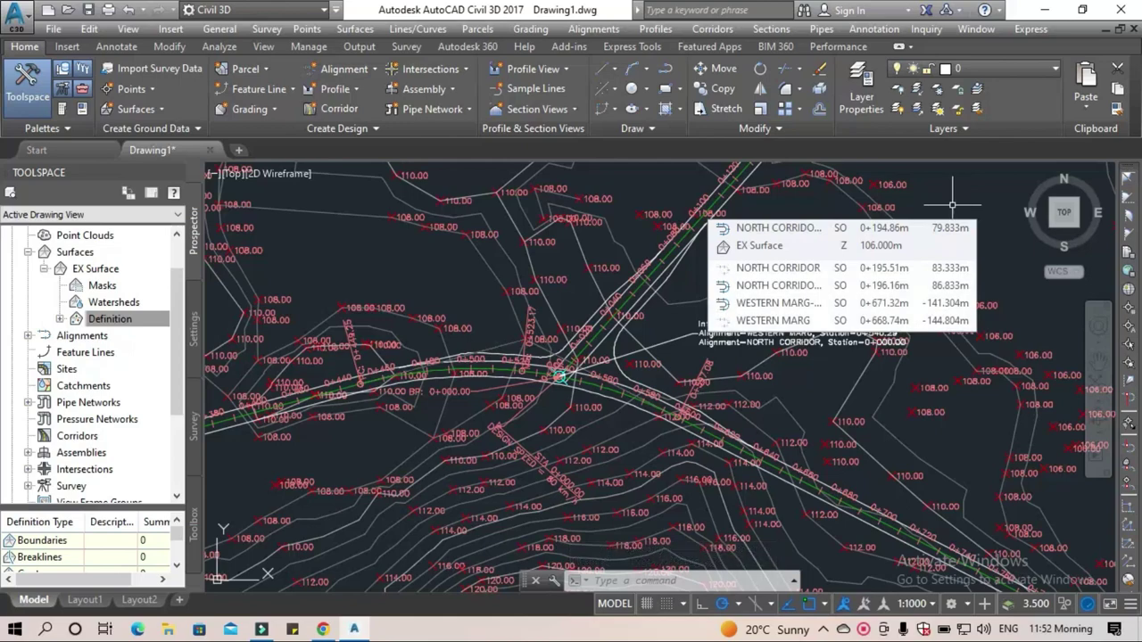
{"action": "scroll", "coordinate": [953, 206], "scroll_direction": "down", "scroll_amount": 2}
{"action": "scroll", "coordinate": [953, 206], "scroll_direction": "down", "scroll_amount": 5}
{"action": "scroll", "coordinate": [455, 335], "scroll_direction": "up", "scroll_amount": 5}
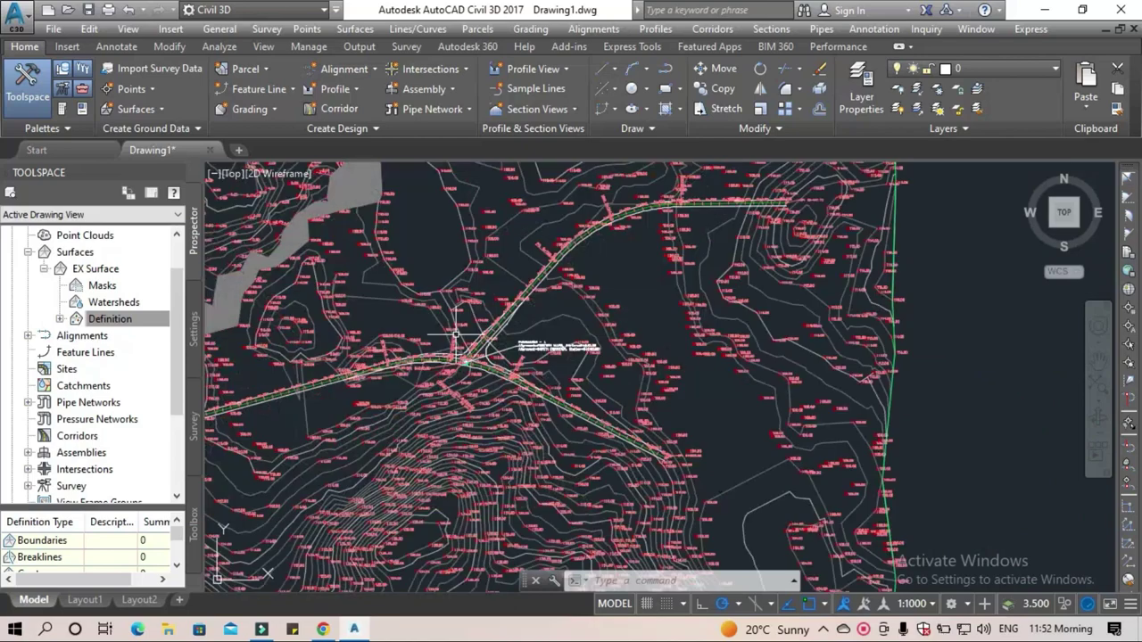
{"action": "middle_click_drag", "start_coordinate": [456, 334], "coordinate": [428, 327]}
Create WESTERN MARG's EX Surface profile, drawn in a profile view with default settings.
{"action": "left_click", "coordinate": [349, 93]}
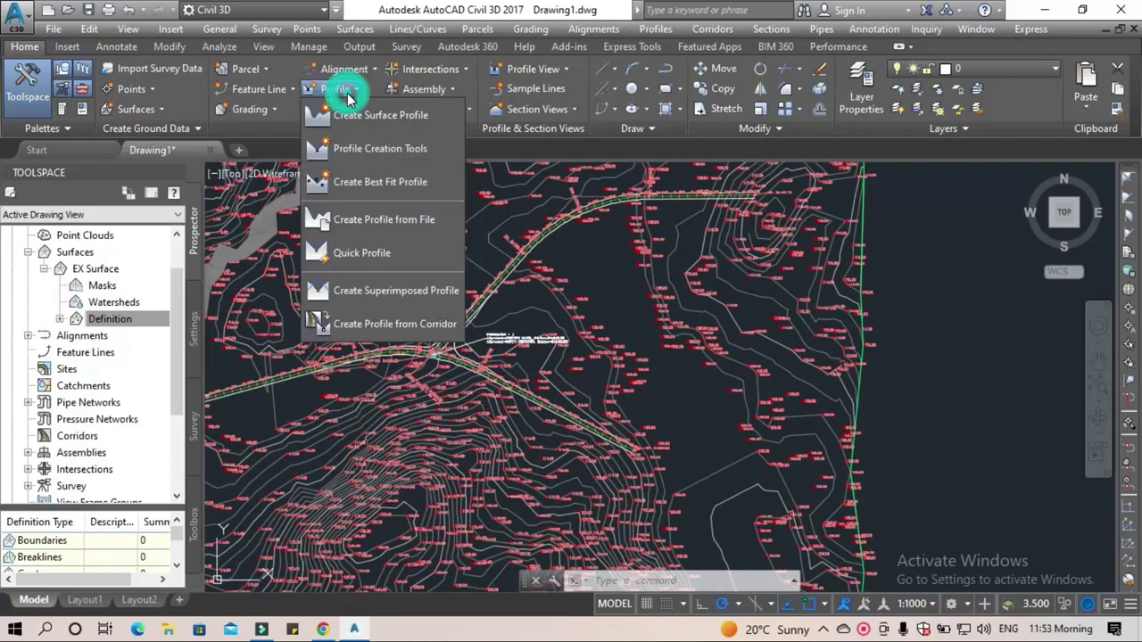
{"action": "left_click", "coordinate": [368, 118]}
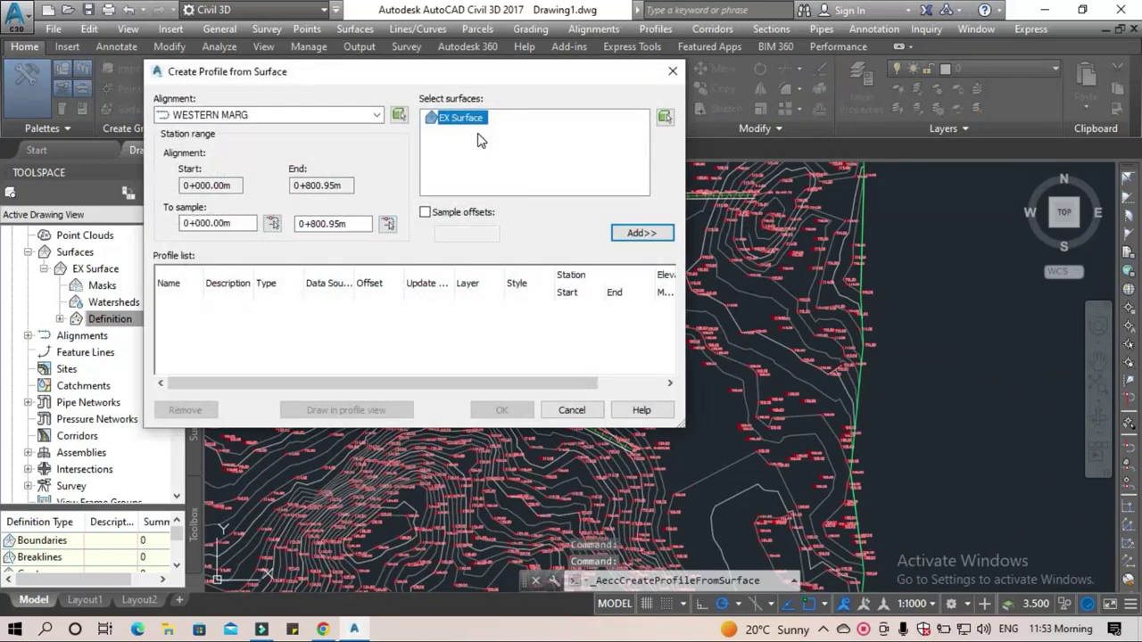
{"action": "left_click", "coordinate": [376, 116]}
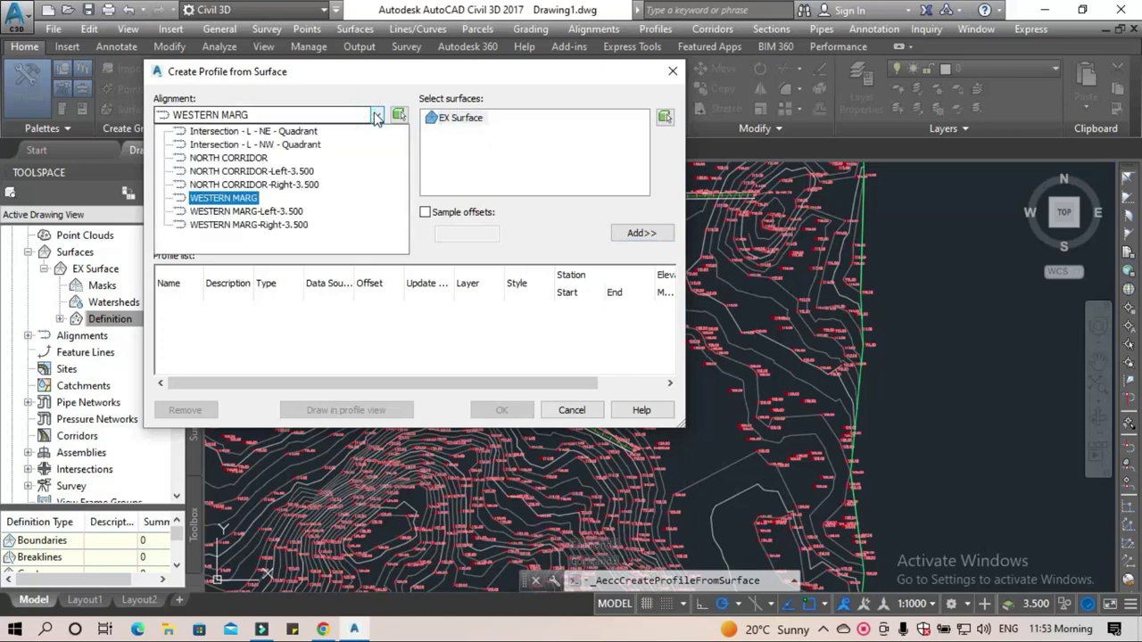
{"action": "left_click", "coordinate": [377, 116]}
{"action": "left_click", "coordinate": [642, 233]}
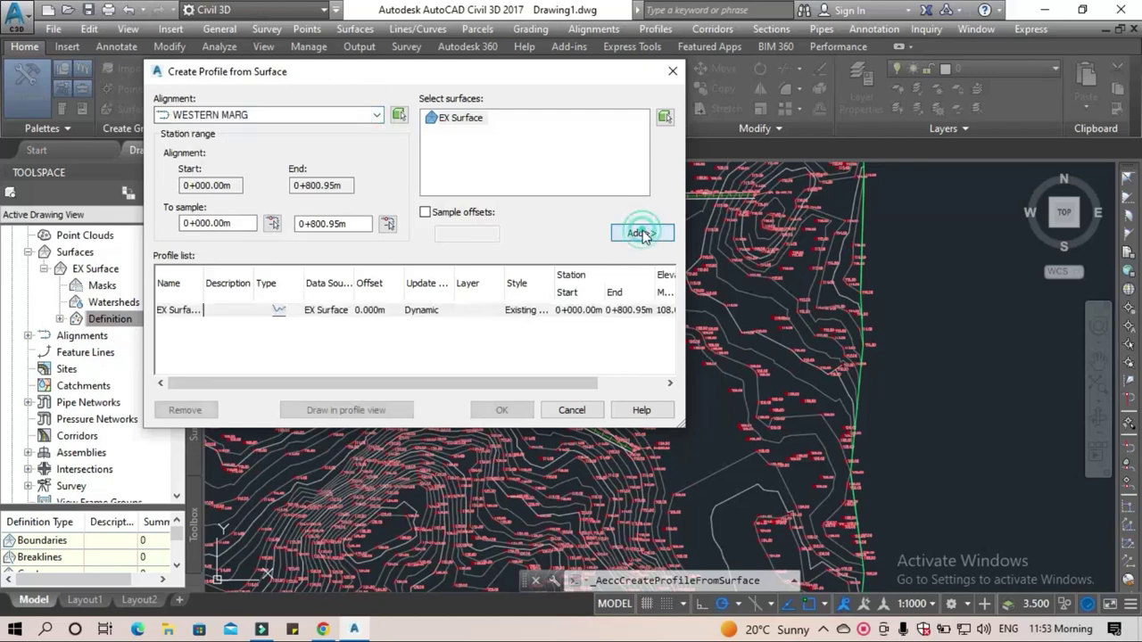
{"action": "left_click", "coordinate": [377, 411]}
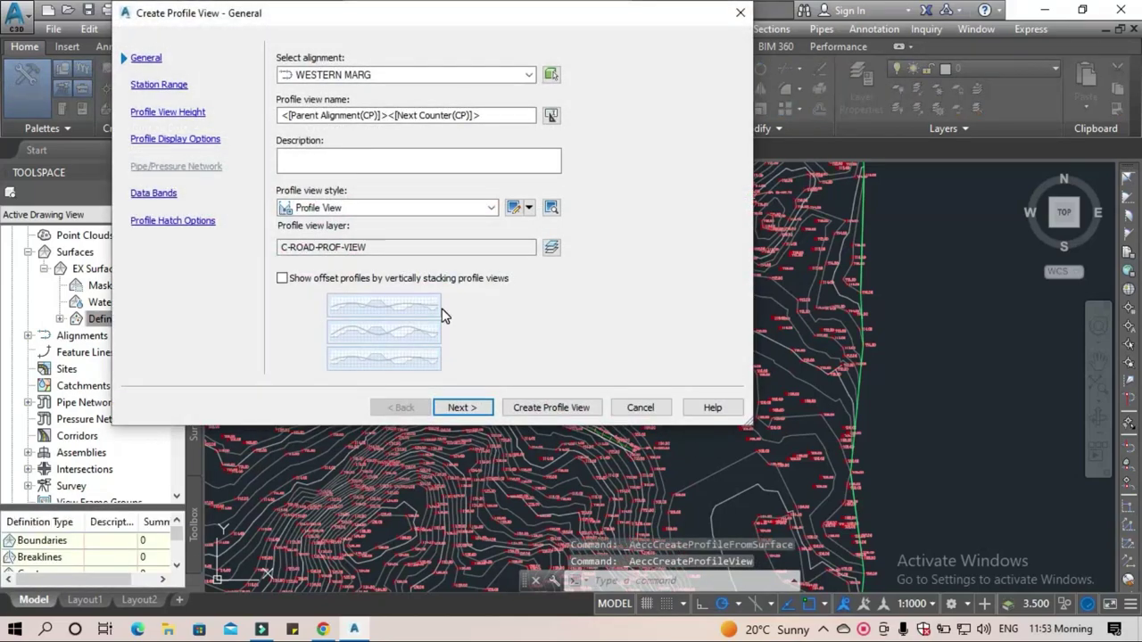
{"action": "left_click", "coordinate": [553, 407]}
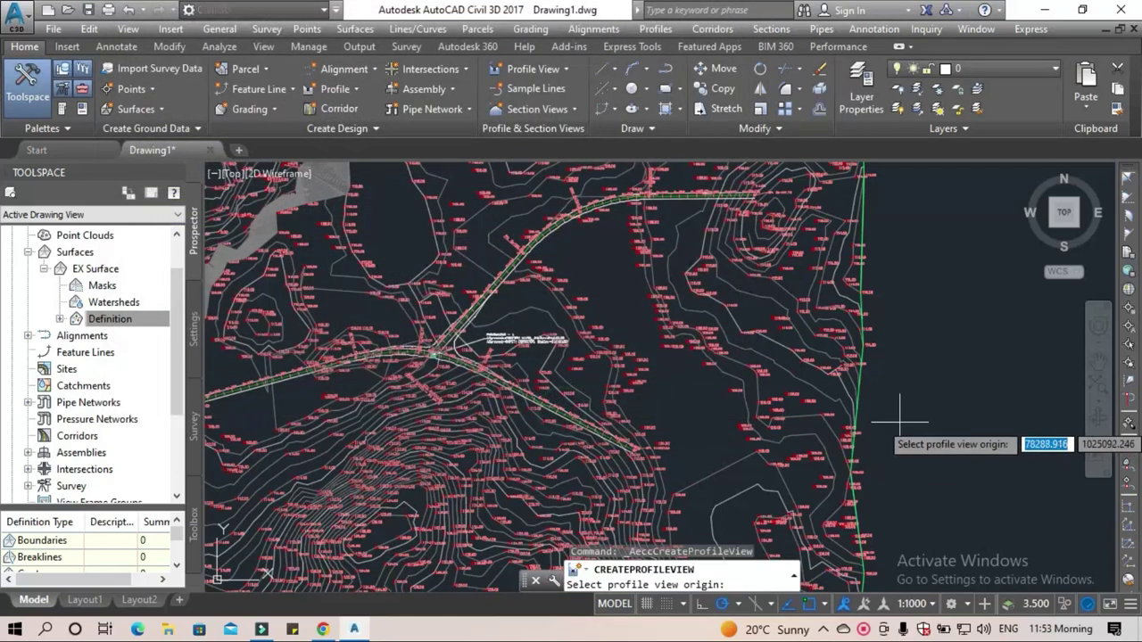
Place the WESTERN MARG profile view to the right of the survey surface.
{"action": "middle_click_drag", "start_coordinate": [897, 438], "coordinate": [363, 443]}
{"action": "scroll", "coordinate": [343, 438], "scroll_direction": "down", "scroll_amount": 2}
{"action": "scroll", "coordinate": [323, 434], "scroll_direction": "down", "scroll_amount": 3}
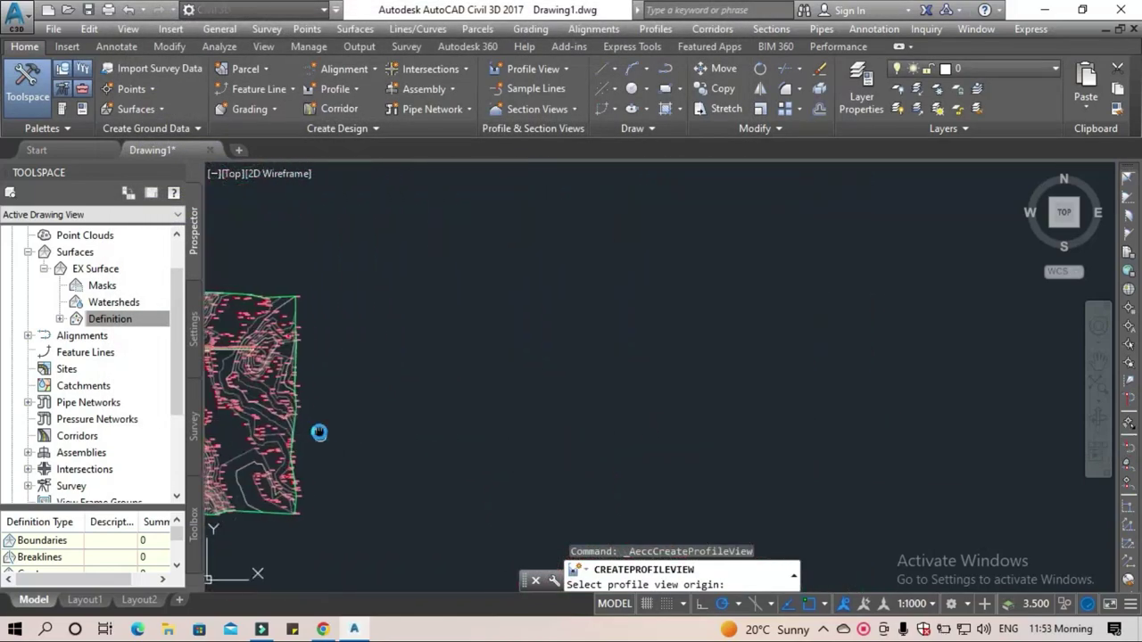
{"action": "left_click", "coordinate": [408, 338]}
{"action": "scroll", "coordinate": [430, 292], "scroll_direction": "up", "scroll_amount": 1}
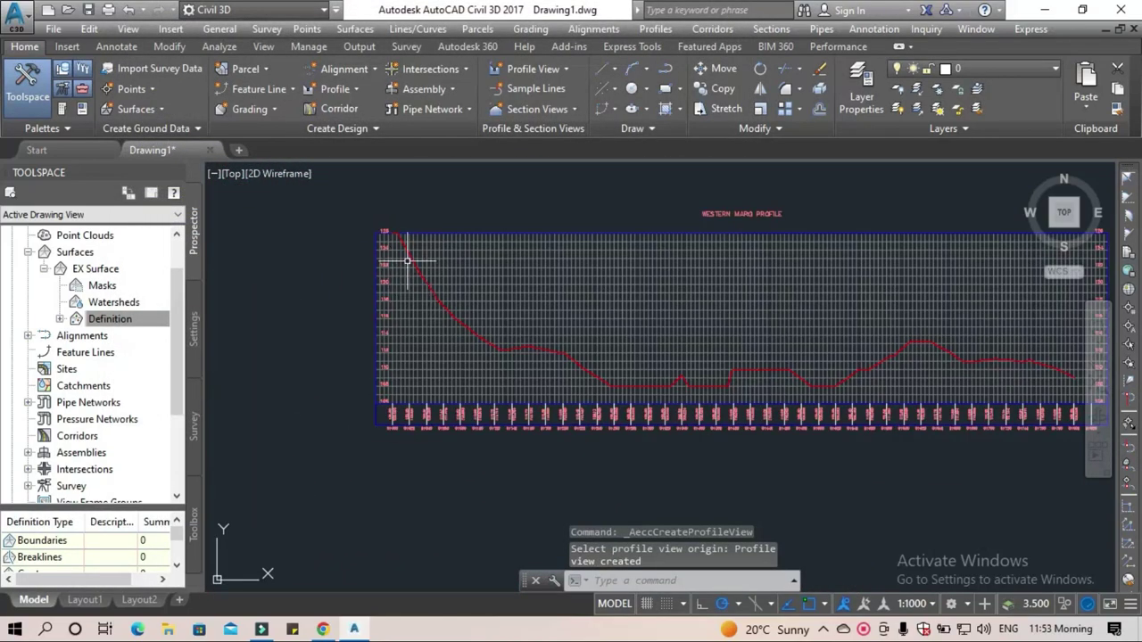
{"action": "scroll", "coordinate": [446, 369], "scroll_direction": "down", "scroll_amount": 2}
{"action": "middle_click_drag", "start_coordinate": [452, 402], "coordinate": [479, 311]}
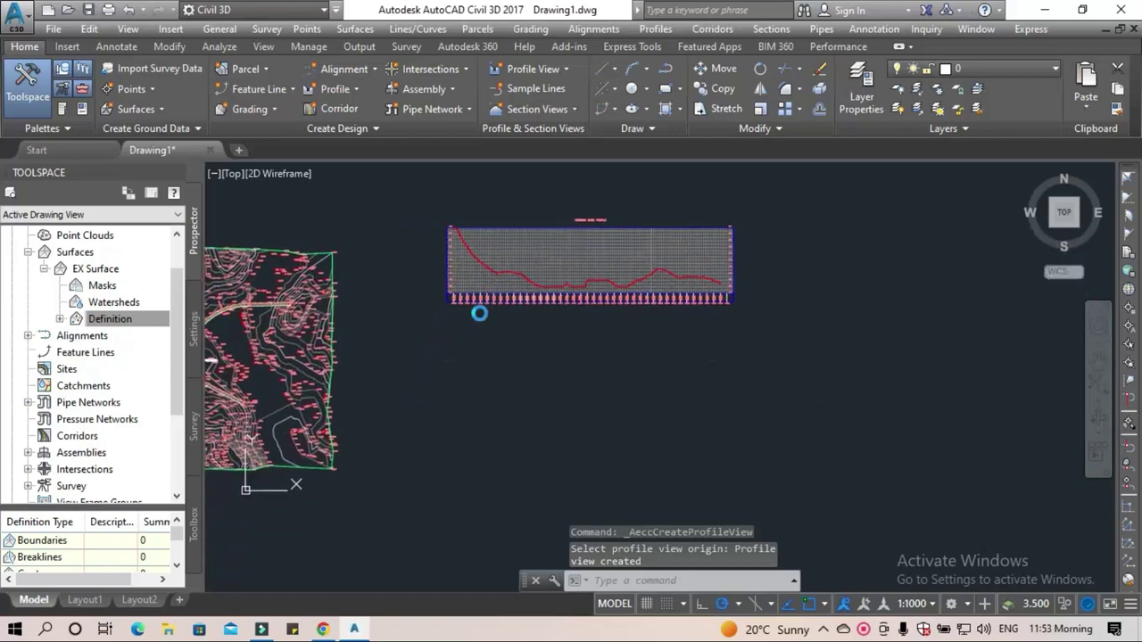
{"action": "left_click", "coordinate": [335, 91]}
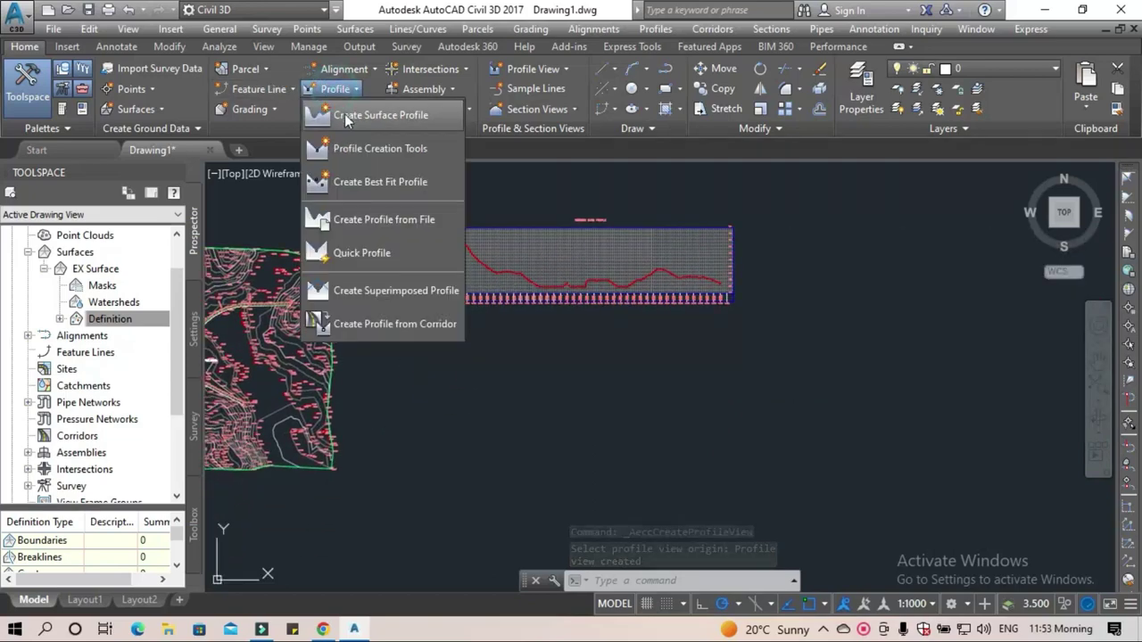
Sample NORTH CORRIDOR's EX Surface profile and place its view (0+000.00 to 0+447.72) below WESTERN MARG's.
{"action": "left_click", "coordinate": [326, 115]}
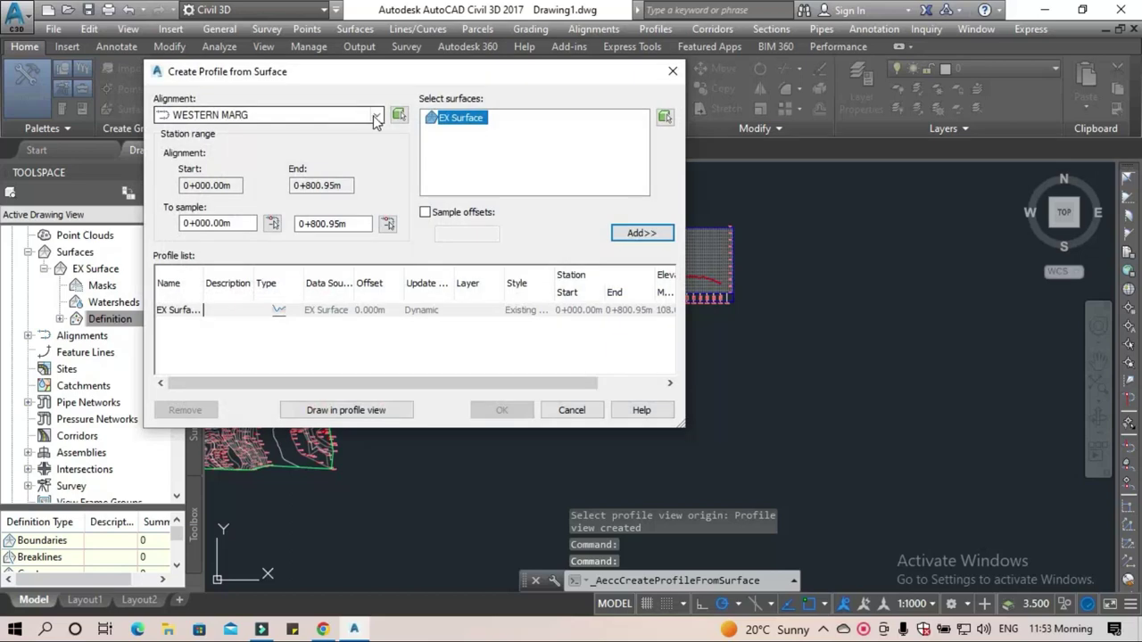
{"action": "left_click", "coordinate": [375, 119]}
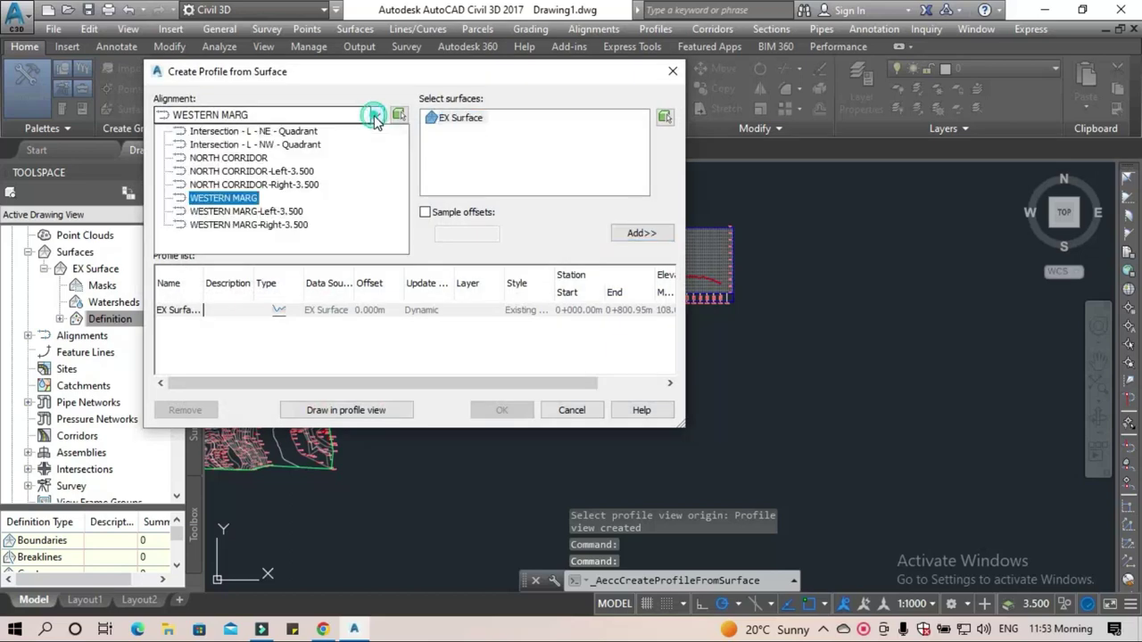
{"action": "left_click", "coordinate": [268, 158]}
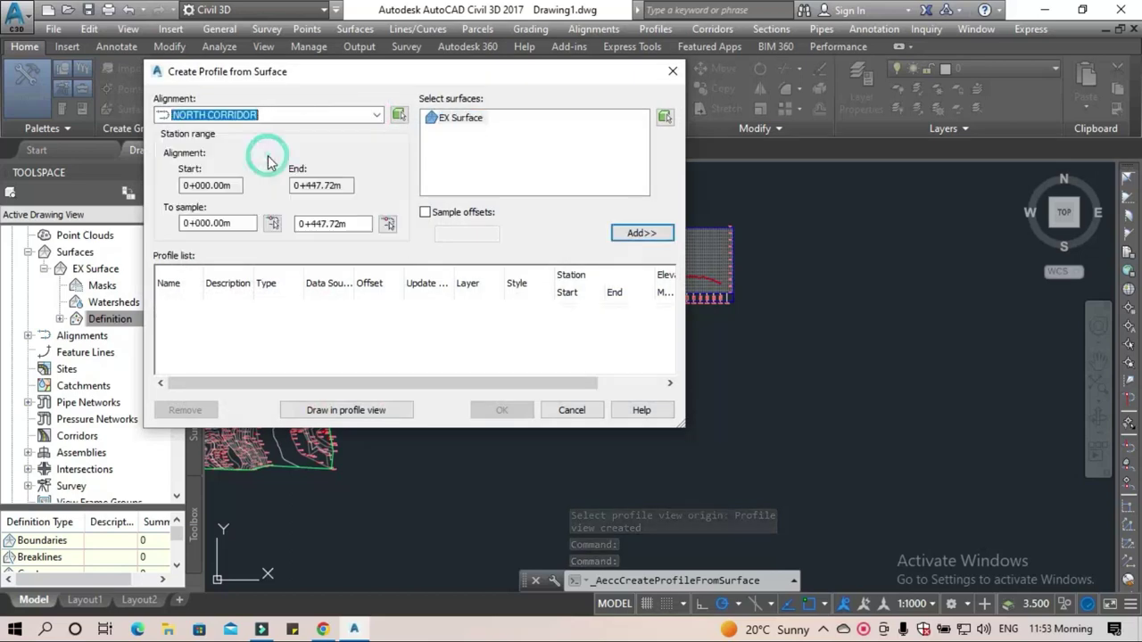
{"action": "left_click", "coordinate": [640, 233]}
{"action": "left_click", "coordinate": [375, 412]}
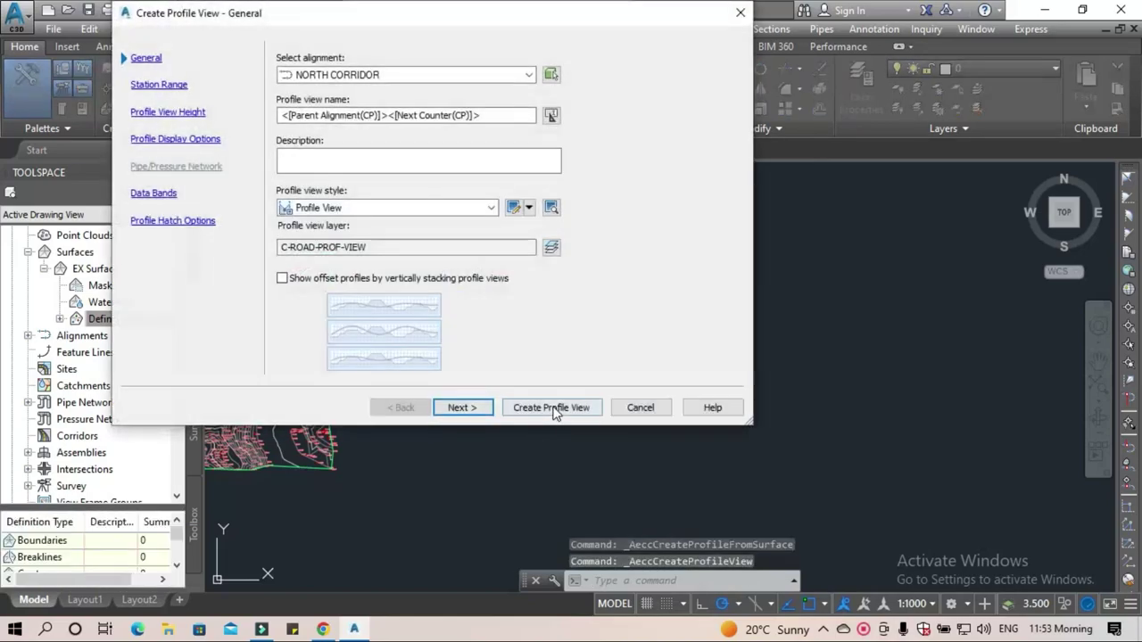
{"action": "left_click", "coordinate": [551, 406]}
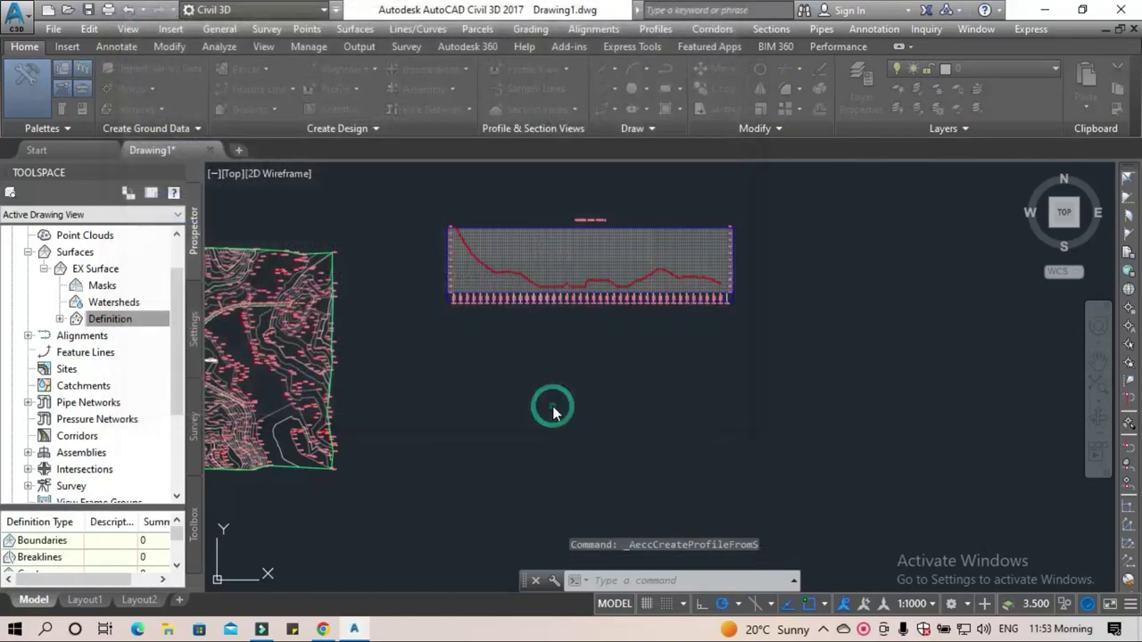
{"action": "left_click", "coordinate": [449, 398]}
{"action": "scroll", "coordinate": [530, 402], "scroll_direction": "up", "scroll_amount": 2}
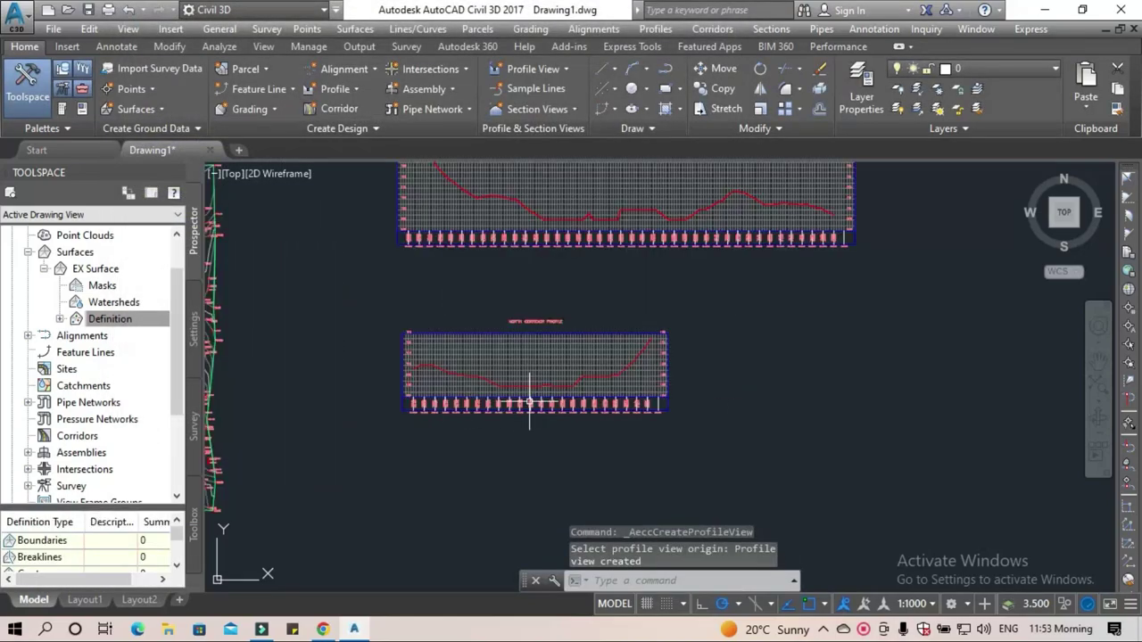
{"action": "scroll", "coordinate": [458, 420], "scroll_direction": "down", "scroll_amount": 4}
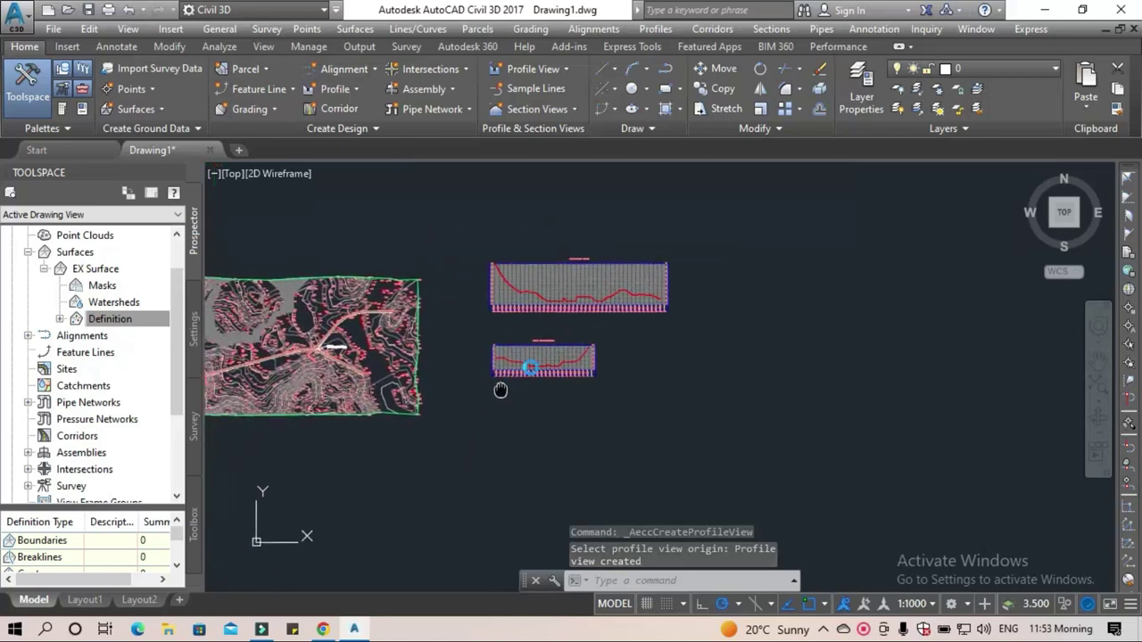
{"action": "scroll", "coordinate": [406, 290], "scroll_direction": "up", "scroll_amount": 1}
{"action": "scroll", "coordinate": [482, 312], "scroll_direction": "up", "scroll_amount": 2}
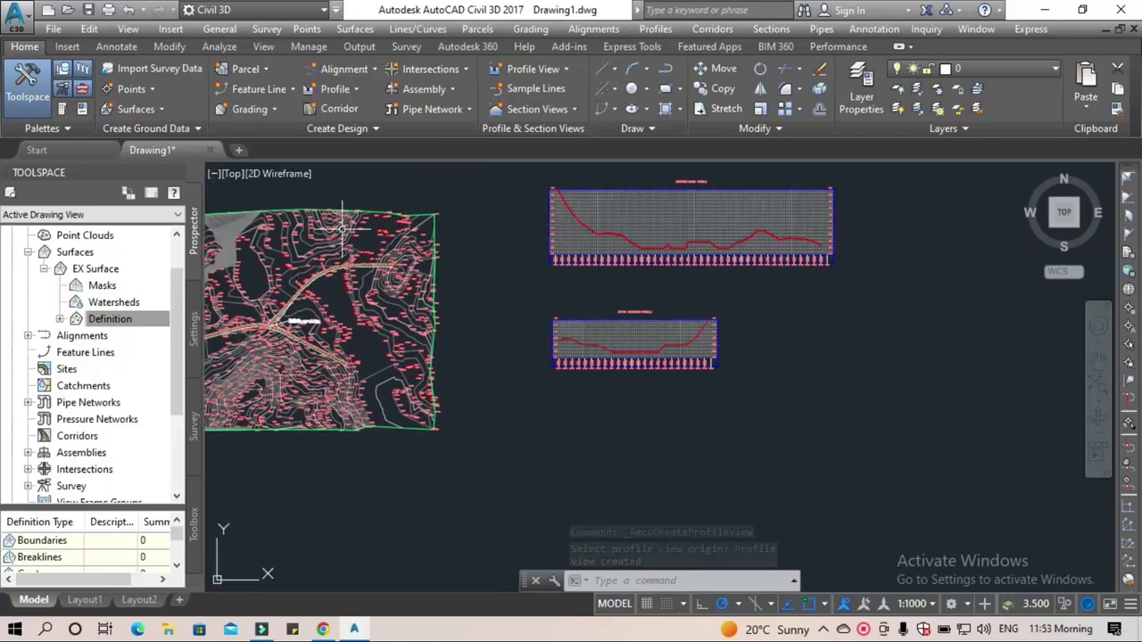
Sample the EX Surface profile along Intersection - L - NW - Quadrant with default view settings.
{"action": "left_click", "coordinate": [330, 89]}
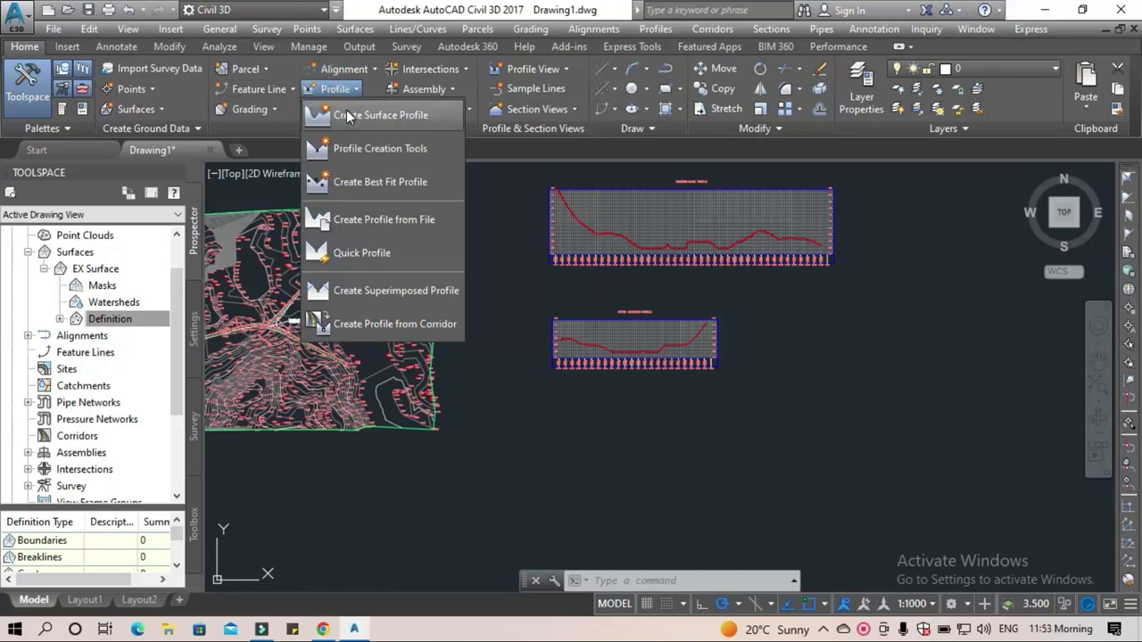
{"action": "left_click", "coordinate": [348, 114]}
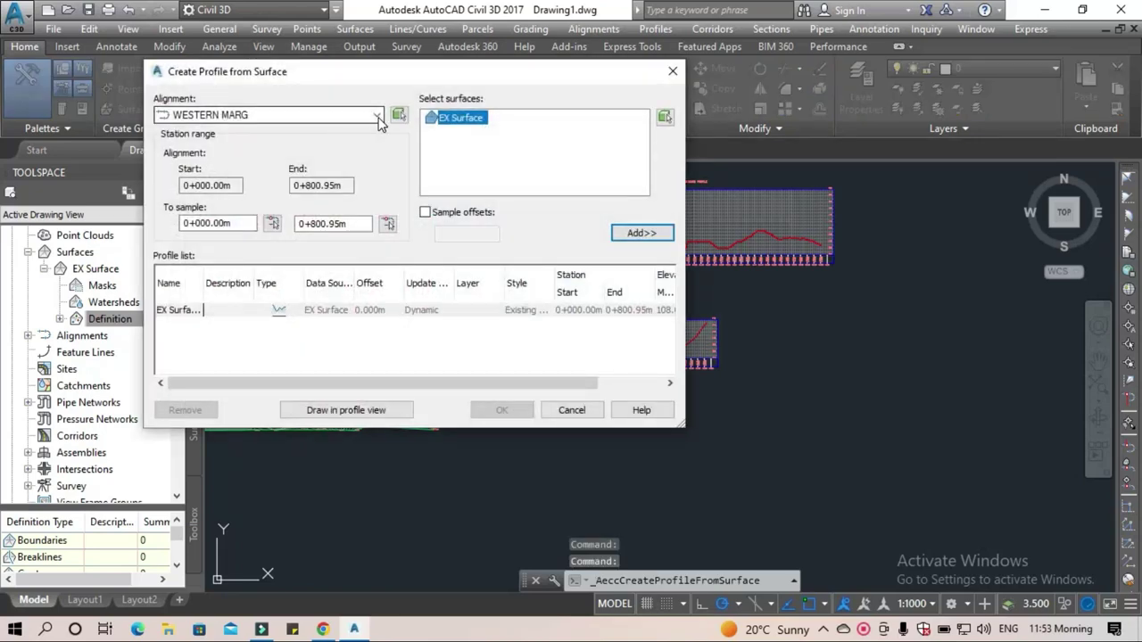
{"action": "left_click", "coordinate": [376, 116]}
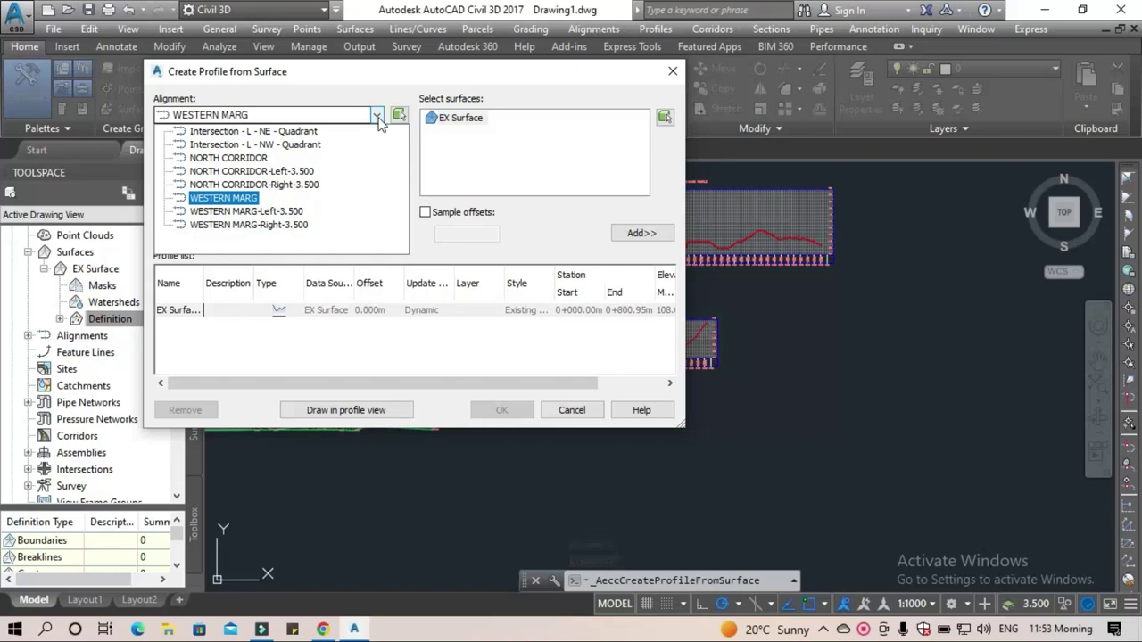
{"action": "left_click", "coordinate": [285, 145]}
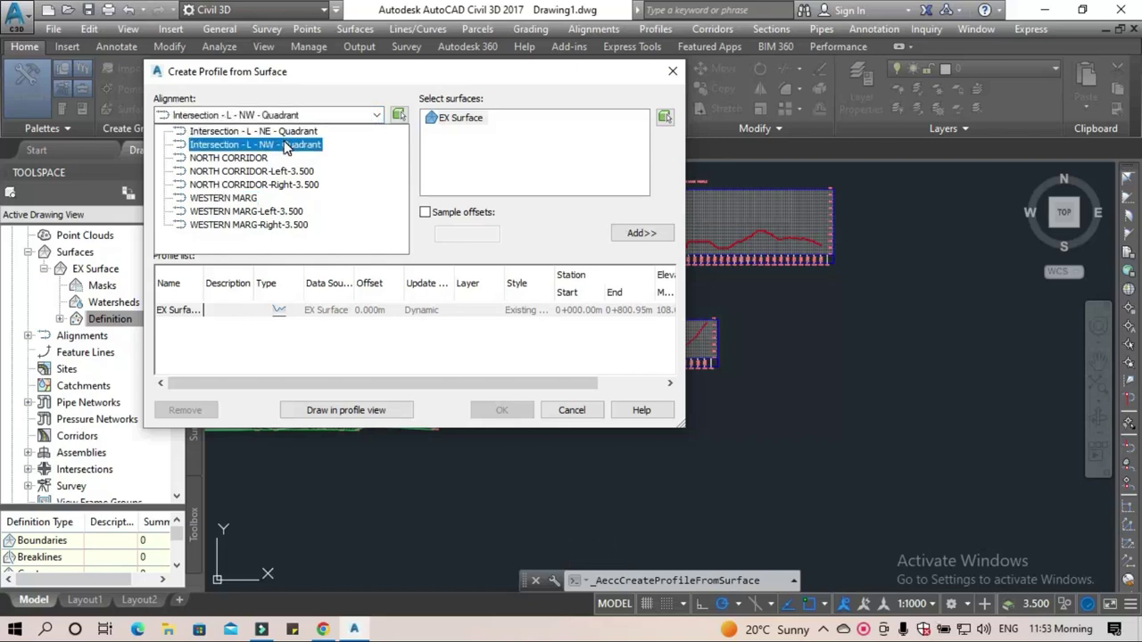
{"action": "left_click", "coordinate": [285, 146]}
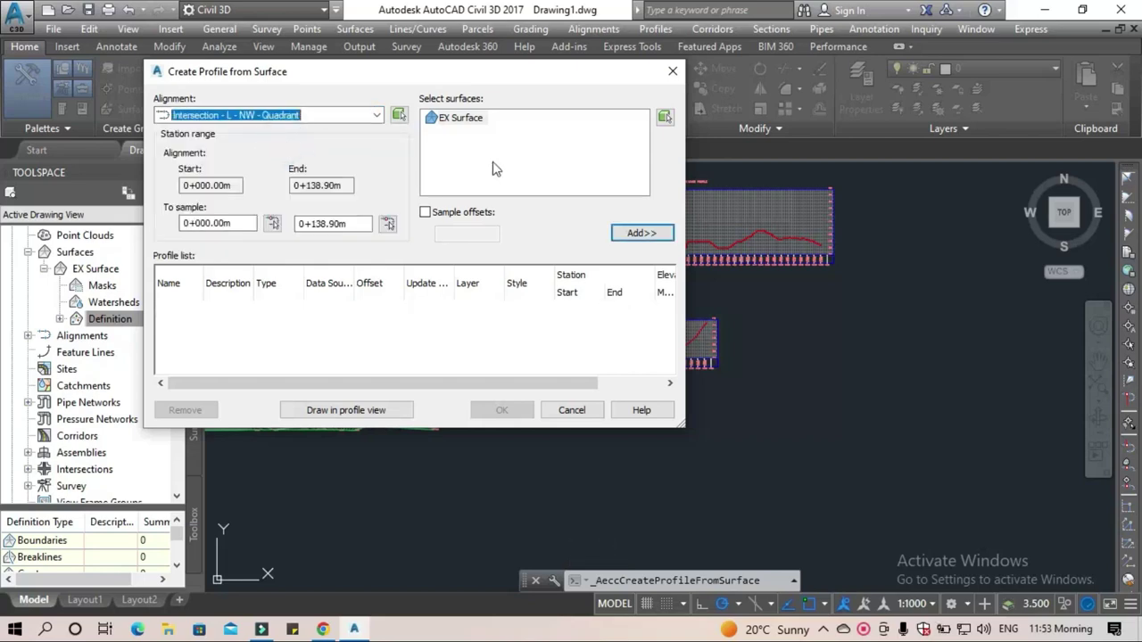
{"action": "left_click", "coordinate": [642, 233]}
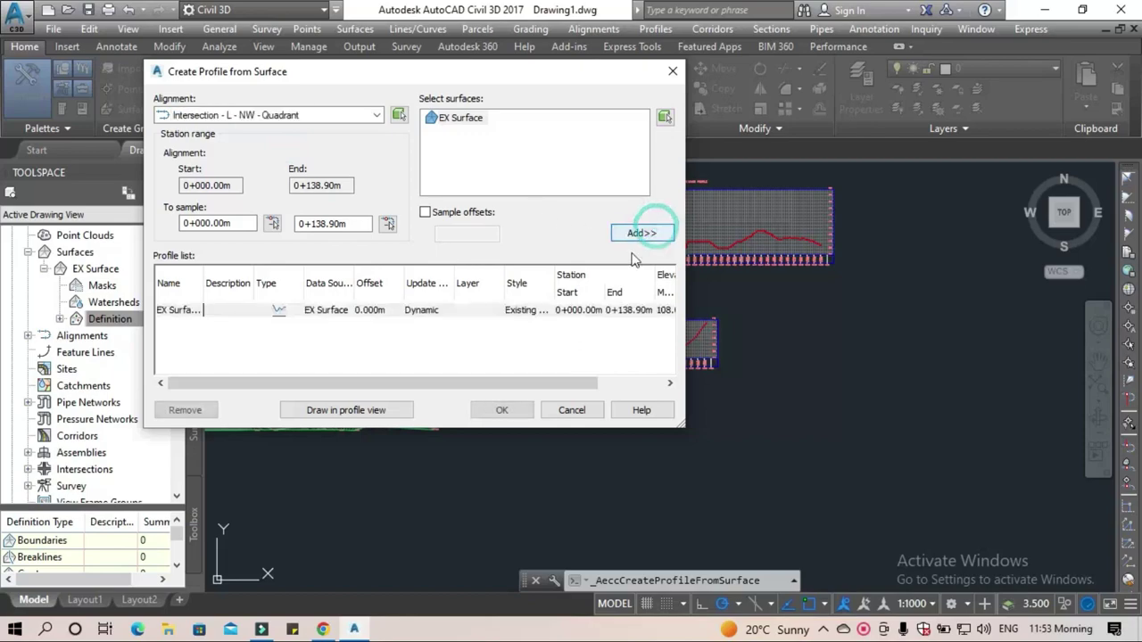
{"action": "left_click", "coordinate": [361, 410]}
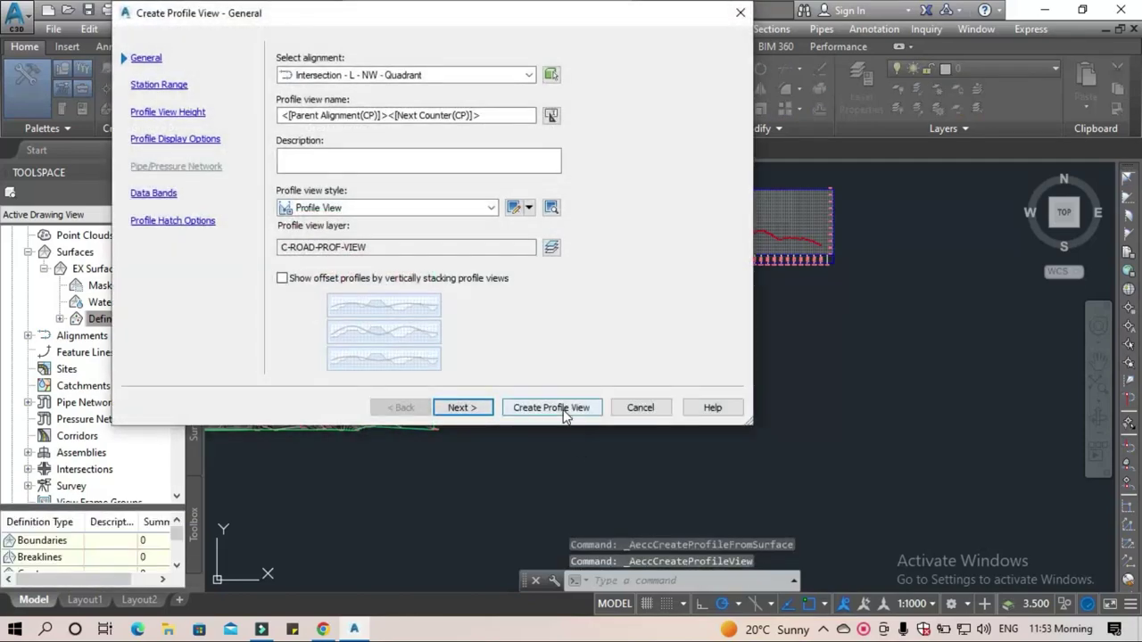
{"action": "left_click", "coordinate": [563, 407]}
Place the NW quadrant profile view beneath the two existing profile views.
{"action": "left_click", "coordinate": [553, 473]}
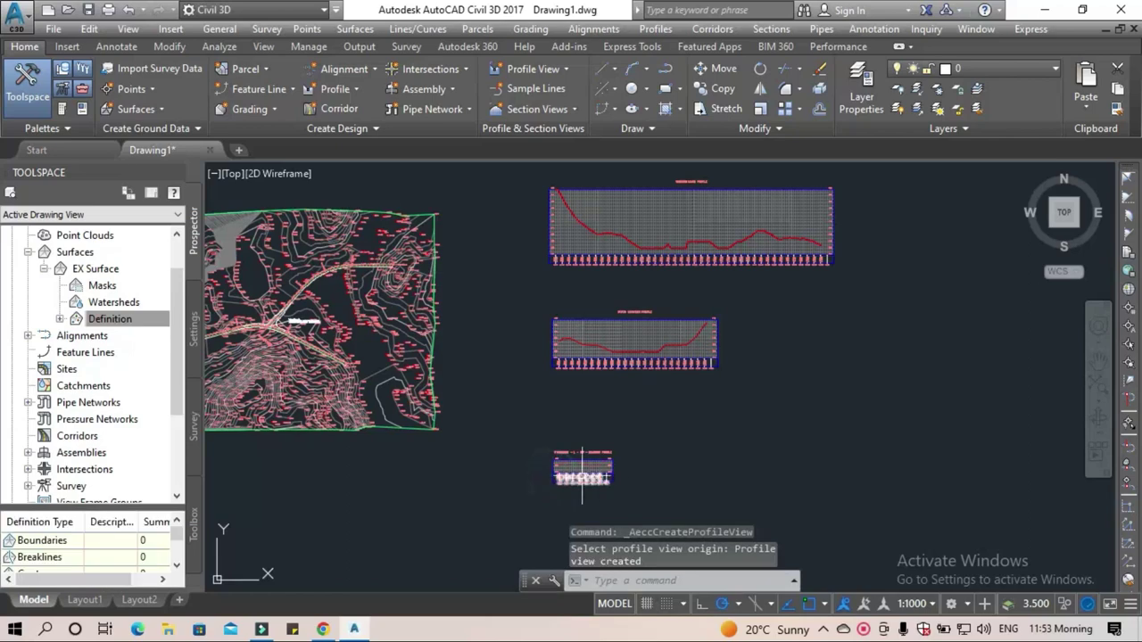
{"action": "scroll", "coordinate": [581, 478], "scroll_direction": "up", "scroll_amount": 4}
{"action": "scroll", "coordinate": [578, 472], "scroll_direction": "up", "scroll_amount": 1}
{"action": "scroll", "coordinate": [535, 396], "scroll_direction": "up", "scroll_amount": 3}
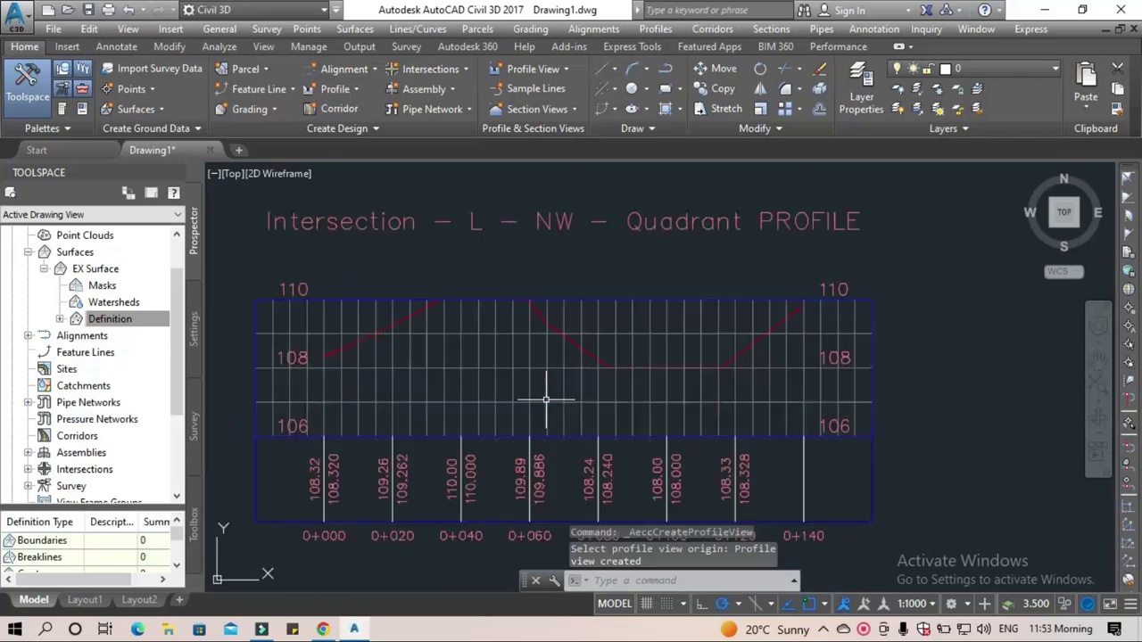
{"action": "scroll", "coordinate": [543, 399], "scroll_direction": "up", "scroll_amount": 2}
{"action": "scroll", "coordinate": [546, 400], "scroll_direction": "down", "scroll_amount": 4}
Zoom and pan onto the WESTERN MARG profile view, showing its grid top and station labels.
{"action": "scroll", "coordinate": [546, 400], "scroll_direction": "down", "scroll_amount": 3}
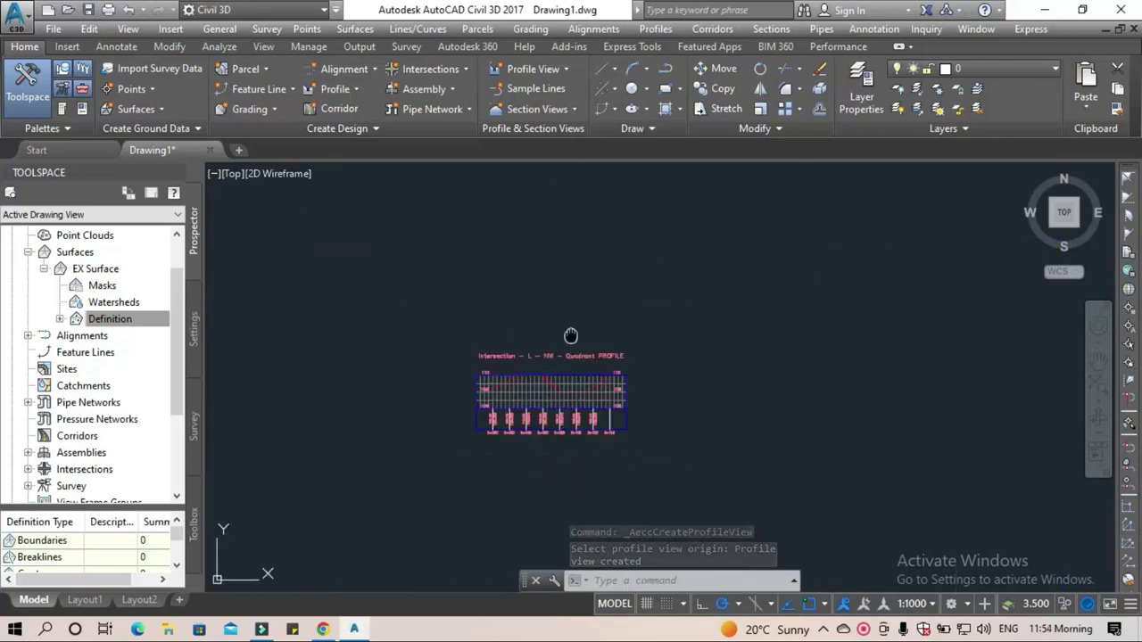
{"action": "middle_click_drag", "start_coordinate": [571, 331], "coordinate": [530, 484]}
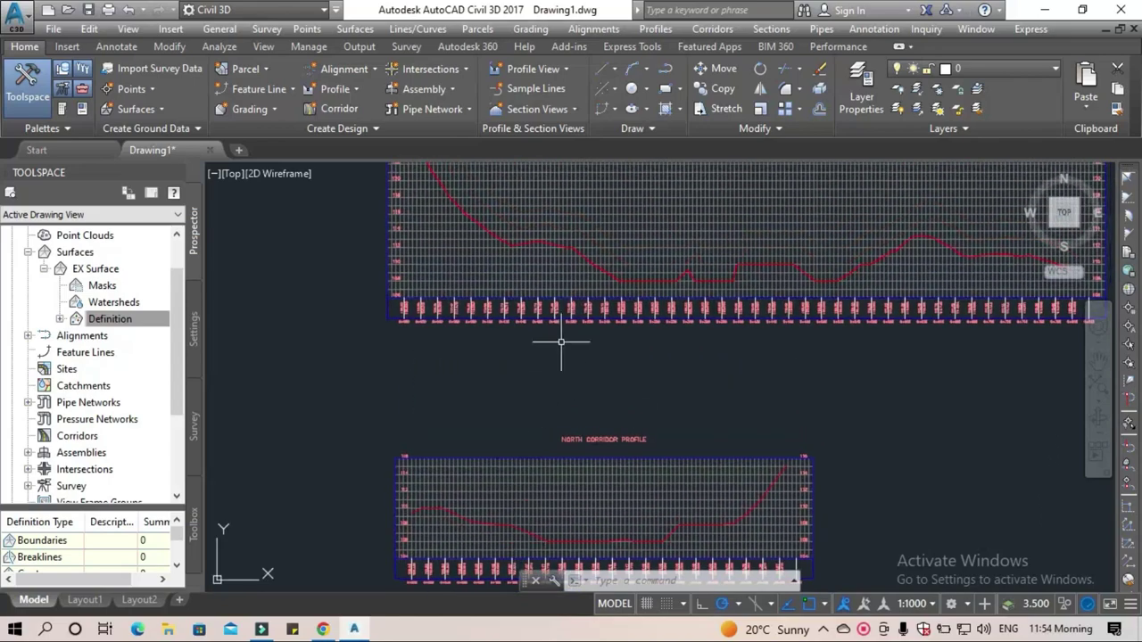
{"action": "middle_click_drag", "start_coordinate": [561, 347], "coordinate": [400, 413]}
{"action": "scroll", "coordinate": [382, 403], "scroll_direction": "up", "scroll_amount": 5}
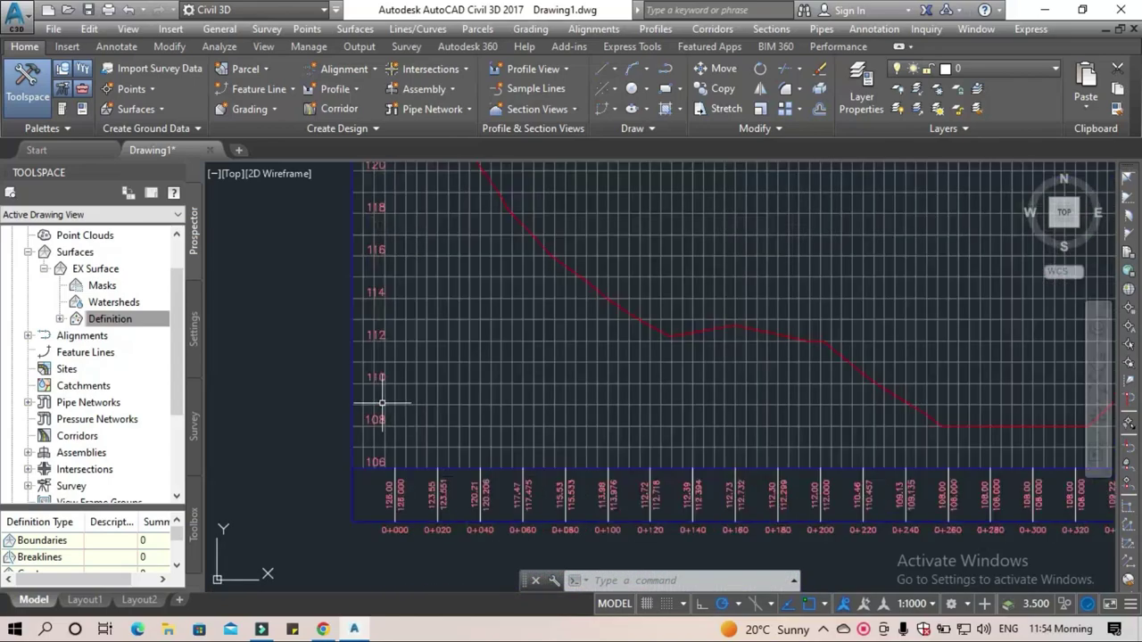
{"action": "scroll", "coordinate": [373, 420], "scroll_direction": "up", "scroll_amount": 4}
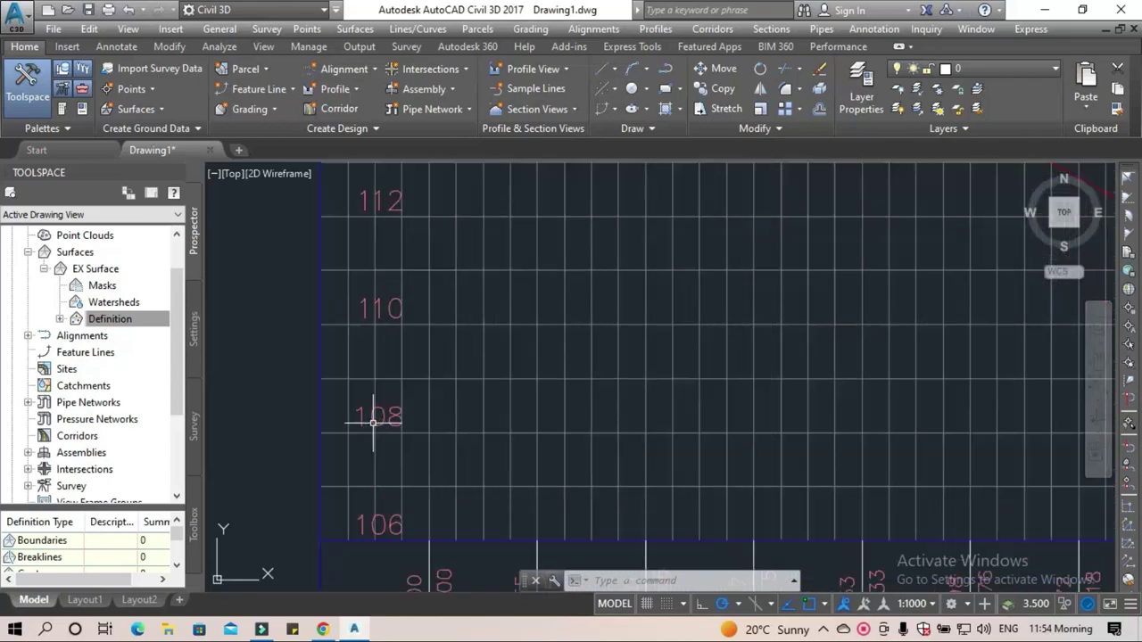
{"action": "scroll", "coordinate": [483, 453], "scroll_direction": "down", "scroll_amount": 2}
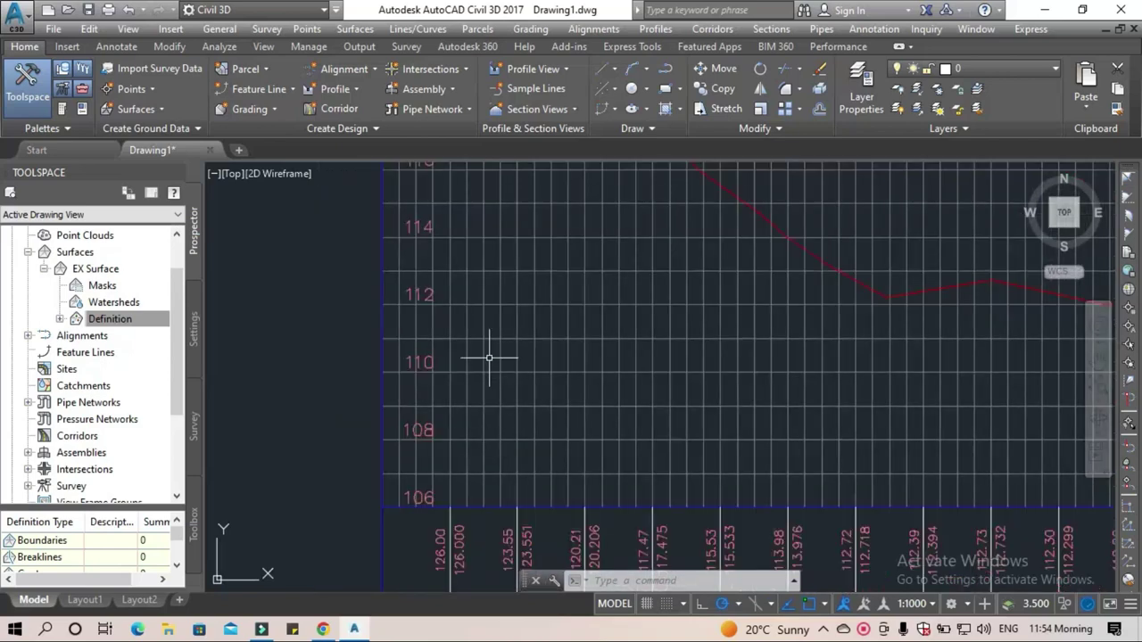
{"action": "middle_click_drag", "start_coordinate": [489, 358], "coordinate": [482, 589]}
{"action": "middle_click_drag", "start_coordinate": [476, 318], "coordinate": [476, 381]}
{"action": "middle_click_drag", "start_coordinate": [443, 147], "coordinate": [444, 279]}
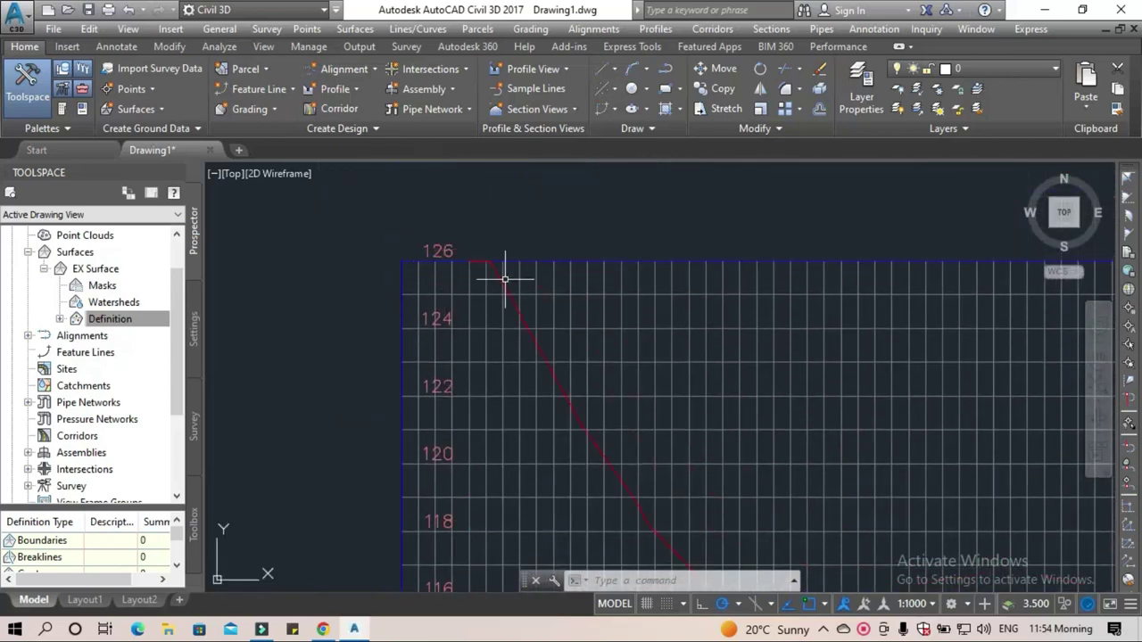
{"action": "scroll", "coordinate": [505, 339], "scroll_direction": "down", "scroll_amount": 2}
{"action": "middle_click_drag", "start_coordinate": [504, 372], "coordinate": [467, 295]}
Pan along to later stations and the NORTH CORRIDOR profile, then recentre on both views.
{"action": "scroll", "coordinate": [466, 357], "scroll_direction": "up", "scroll_amount": 3}
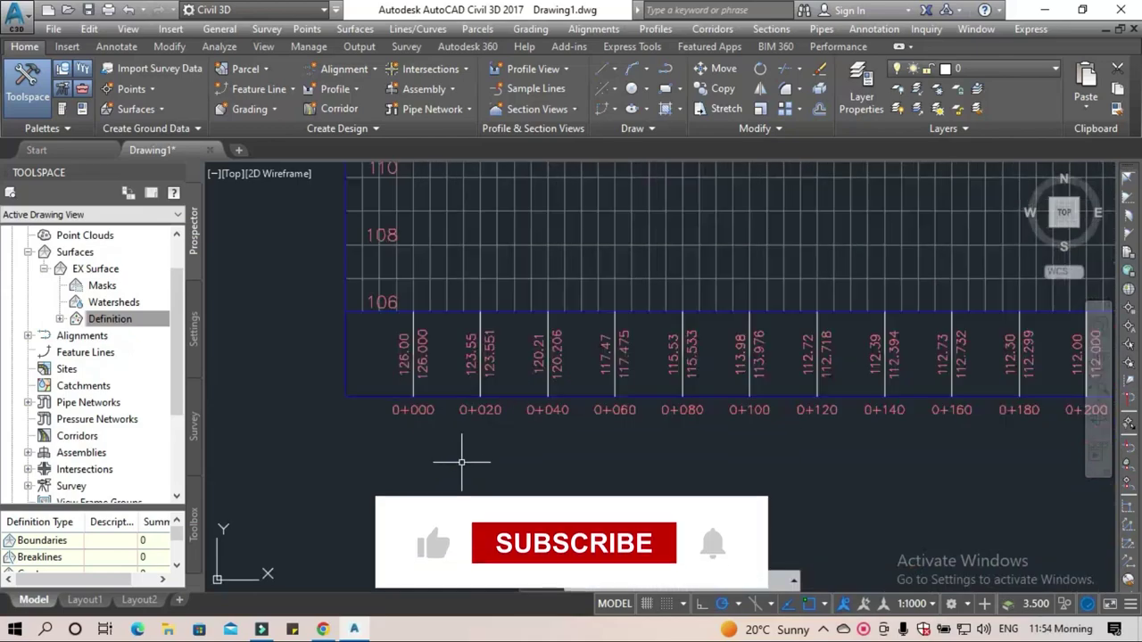
{"action": "scroll", "coordinate": [526, 415], "scroll_direction": "up", "scroll_amount": 2}
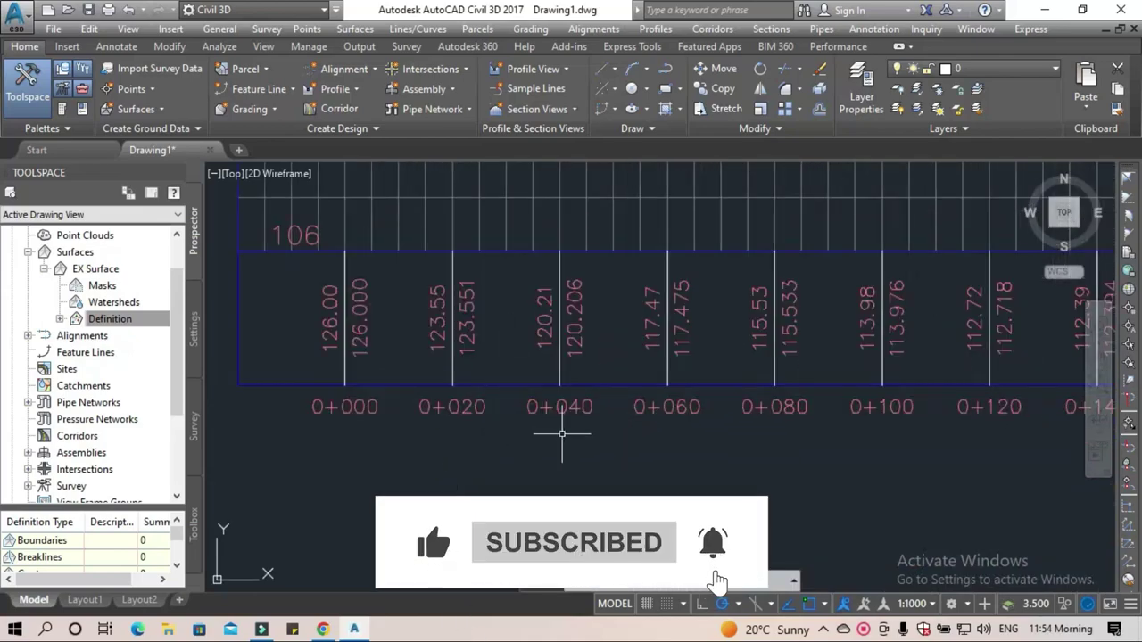
{"action": "middle_click_drag", "start_coordinate": [599, 432], "coordinate": [501, 450]}
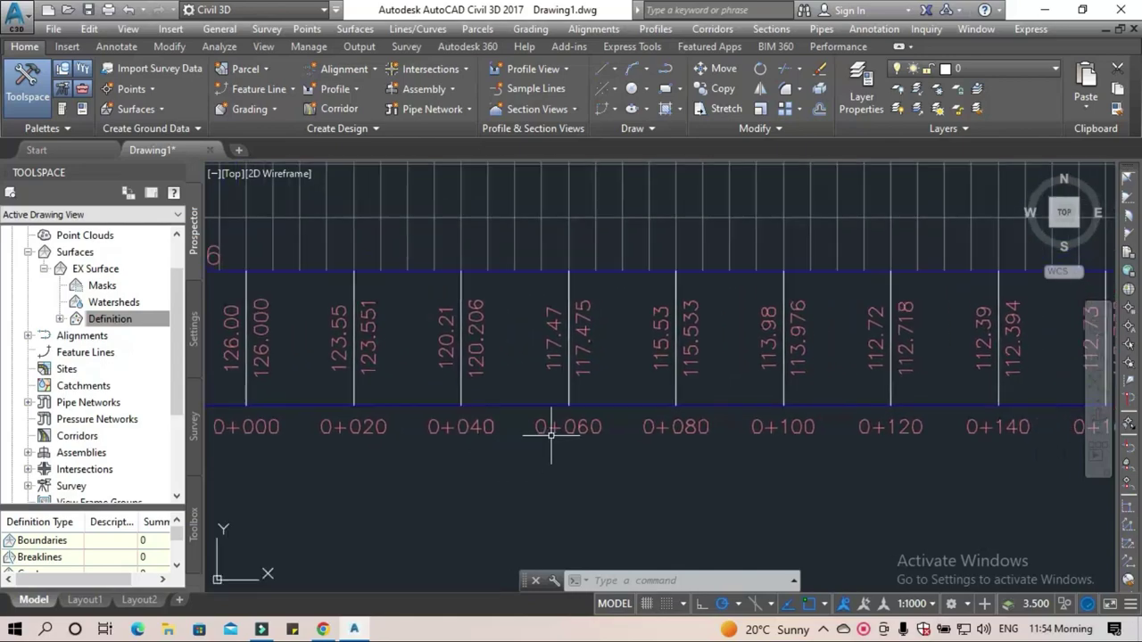
{"action": "middle_click_drag", "start_coordinate": [738, 425], "coordinate": [444, 467]}
{"action": "scroll", "coordinate": [473, 458], "scroll_direction": "down", "scroll_amount": 4}
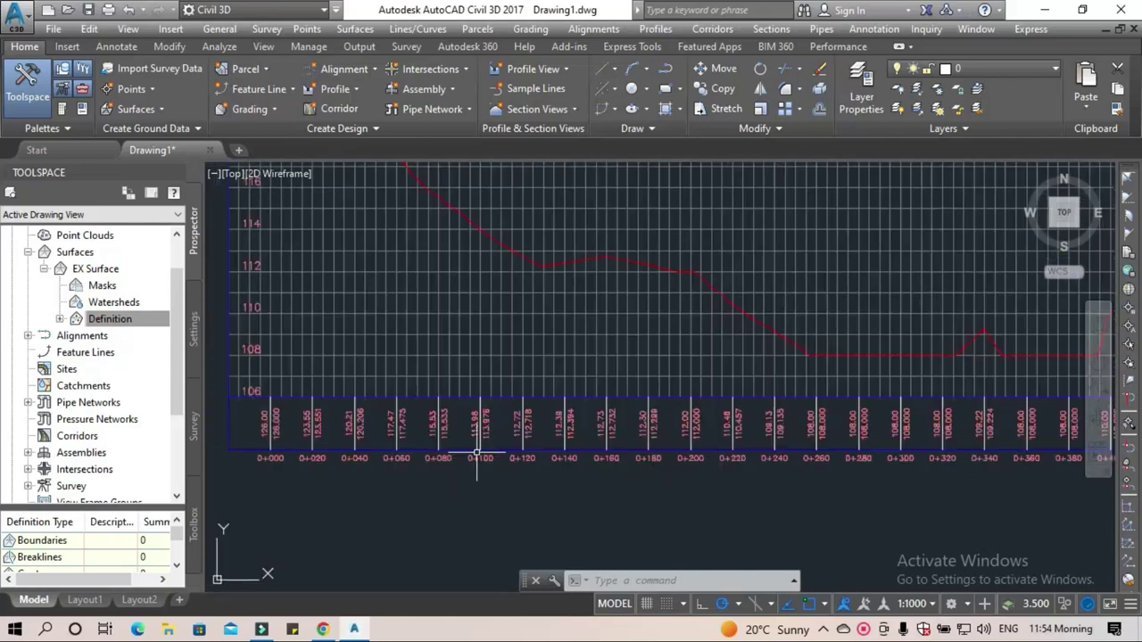
{"action": "scroll", "coordinate": [476, 453], "scroll_direction": "down", "scroll_amount": 1}
{"action": "middle_click_drag", "start_coordinate": [749, 458], "coordinate": [511, 428]}
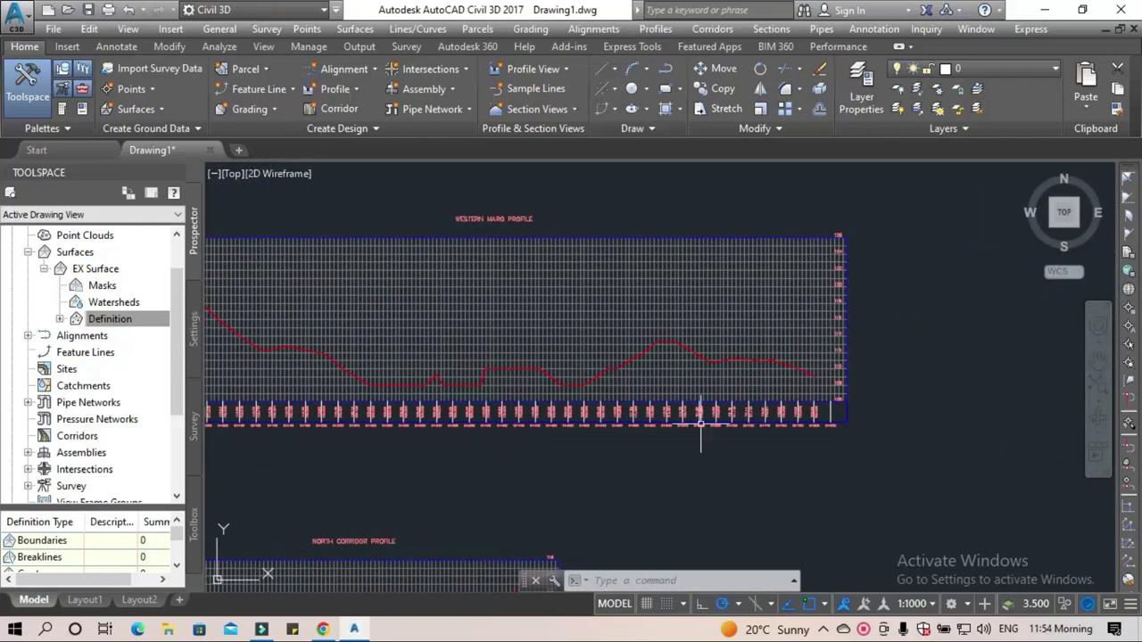
{"action": "scroll", "coordinate": [653, 446], "scroll_direction": "down", "scroll_amount": 4}
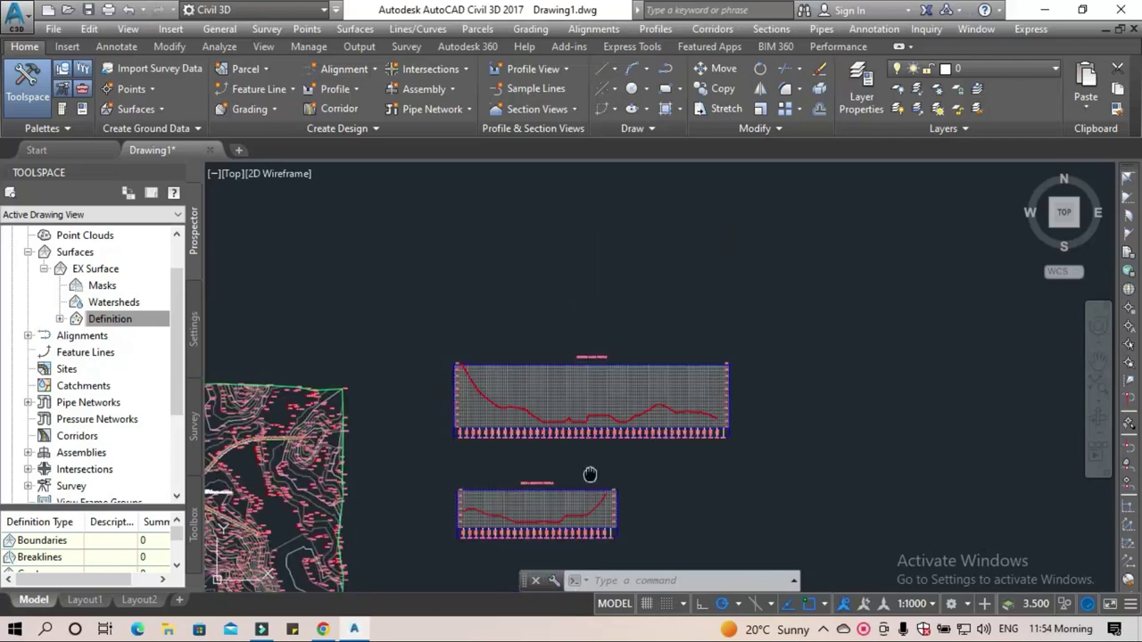
{"action": "middle_click_drag", "start_coordinate": [590, 474], "coordinate": [649, 391]}
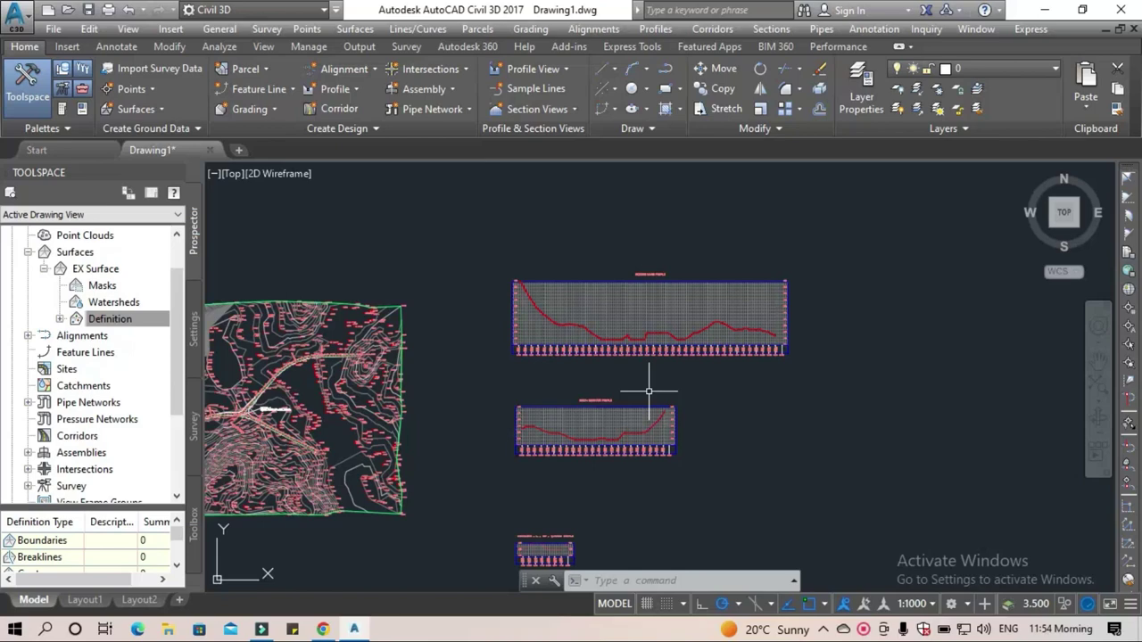
{"action": "scroll", "coordinate": [648, 391], "scroll_direction": "up", "scroll_amount": 2}
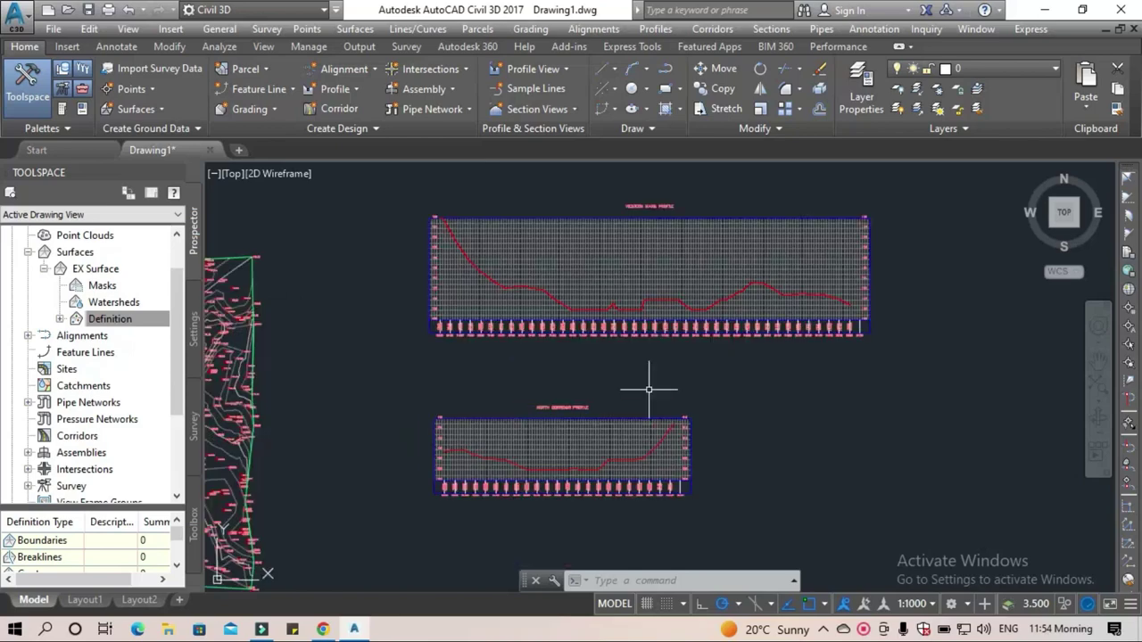
Superimpose the NORTH CORRIDOR ground profile onto the WESTERN MARG profile view.
{"action": "left_click", "coordinate": [347, 87]}
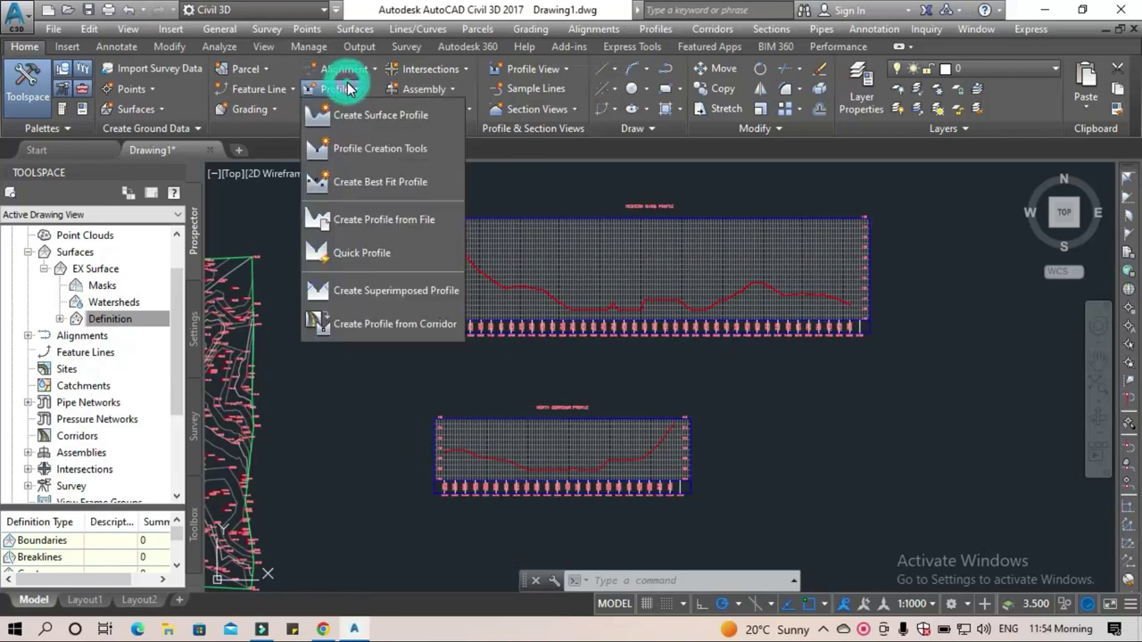
{"action": "left_click", "coordinate": [388, 290]}
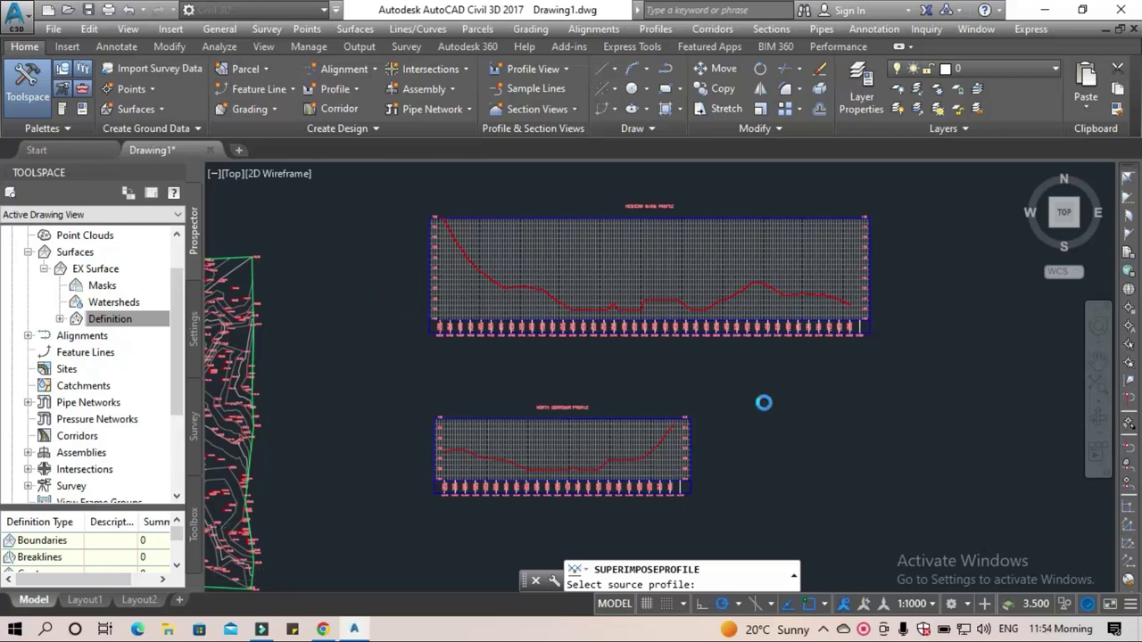
{"action": "scroll", "coordinate": [696, 344], "scroll_direction": "down", "scroll_amount": 2}
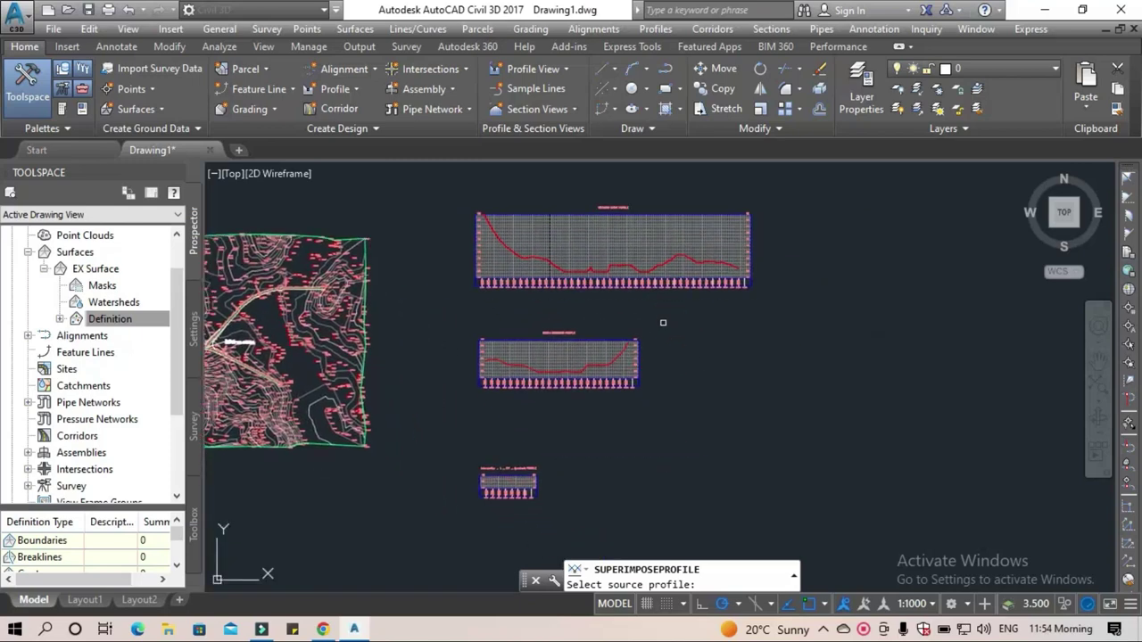
{"action": "left_click", "coordinate": [614, 363]}
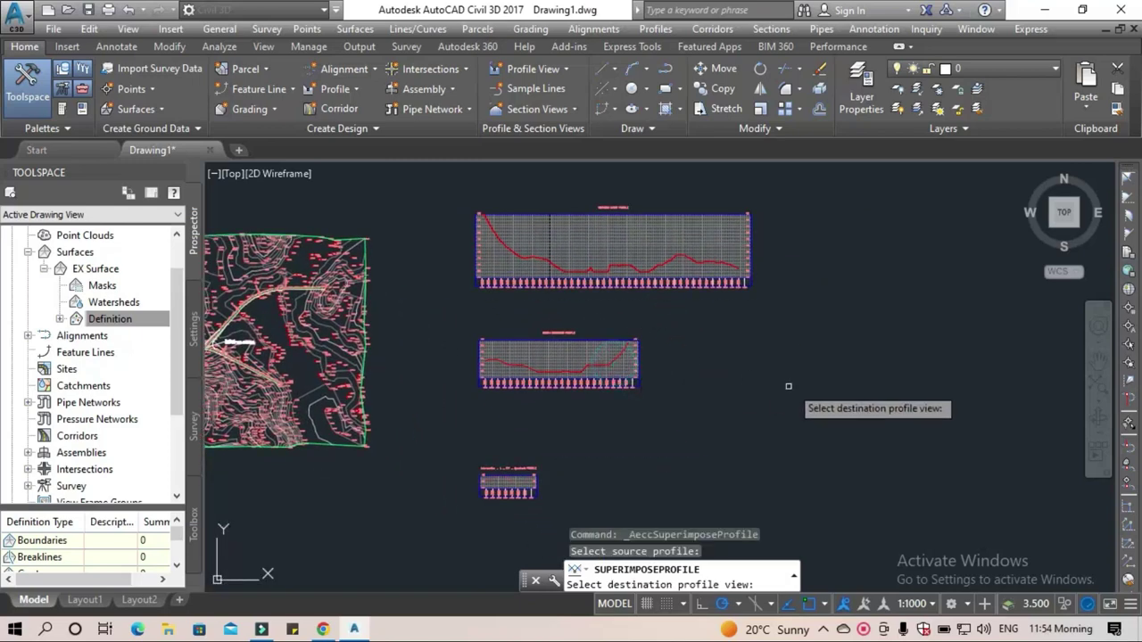
{"action": "left_click", "coordinate": [724, 265]}
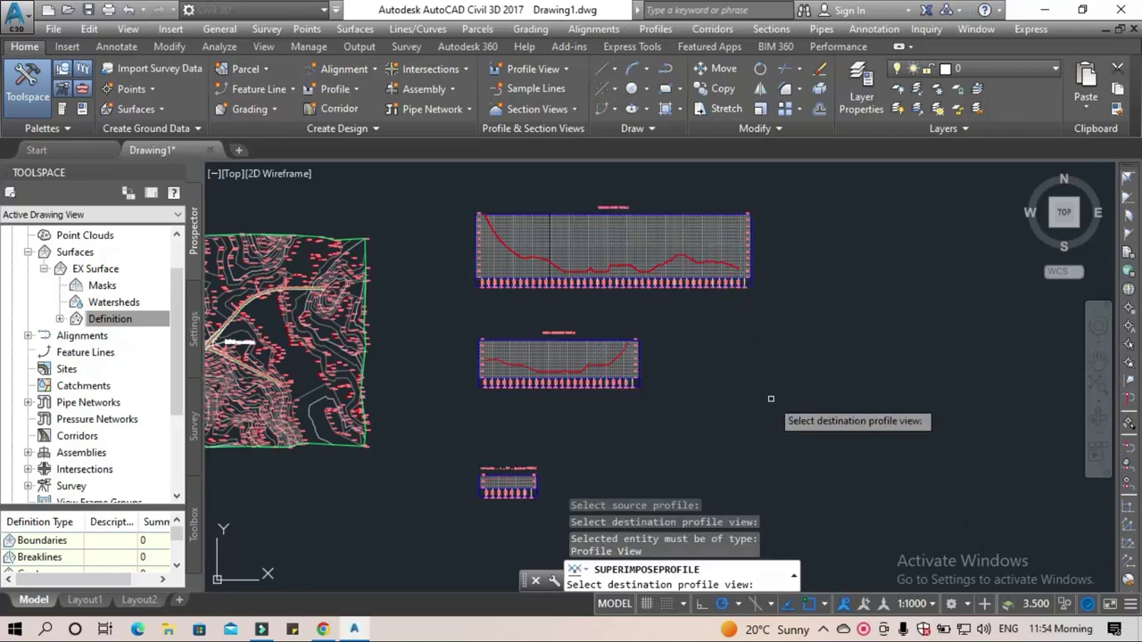
{"action": "left_click", "coordinate": [602, 282]}
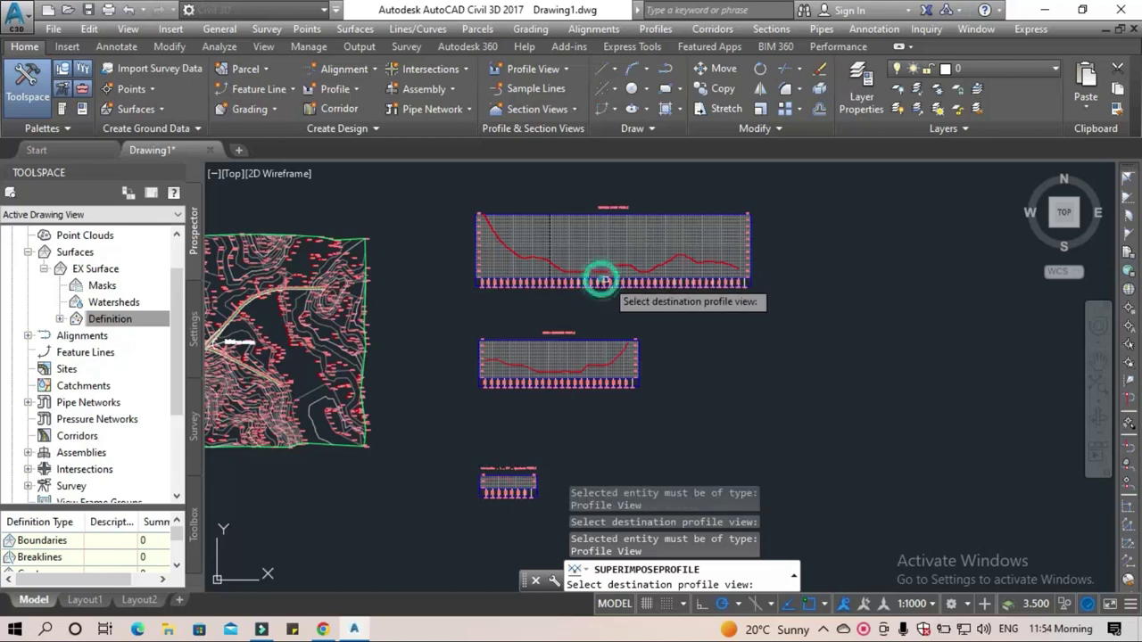
{"action": "left_click", "coordinate": [572, 247]}
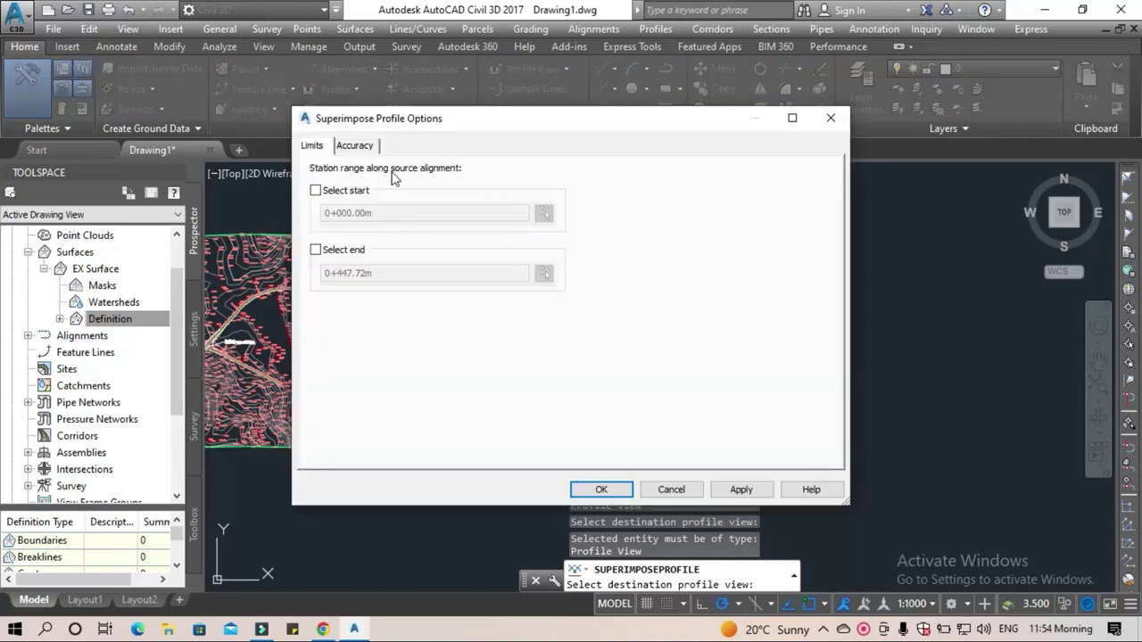
{"action": "left_click", "coordinate": [355, 145]}
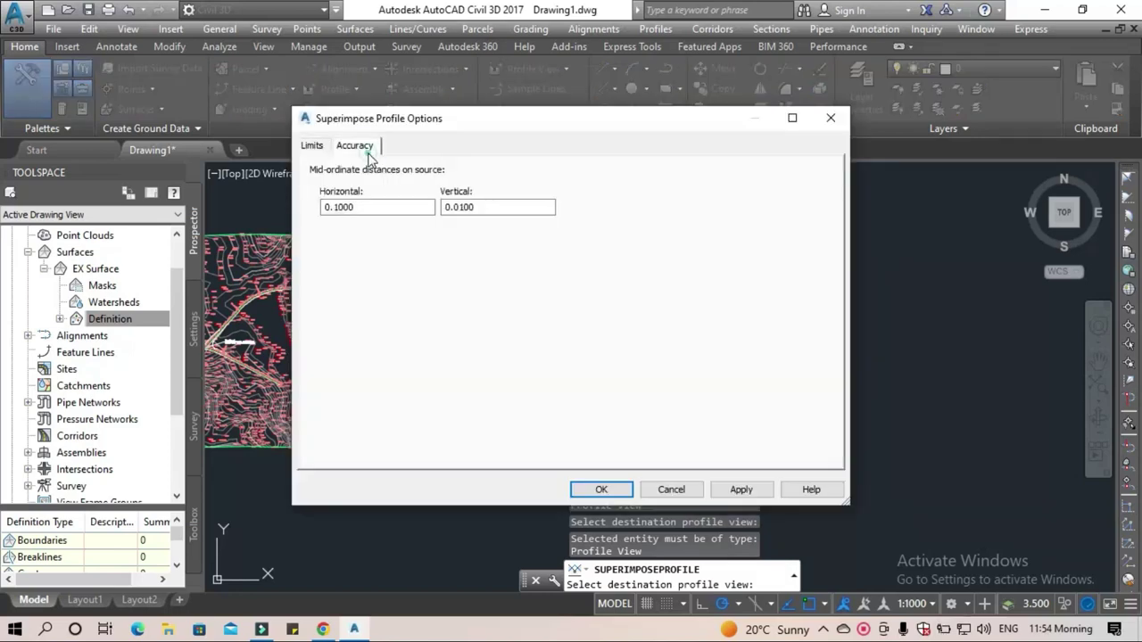
{"action": "left_click", "coordinate": [746, 487]}
{"action": "left_click", "coordinate": [600, 490]}
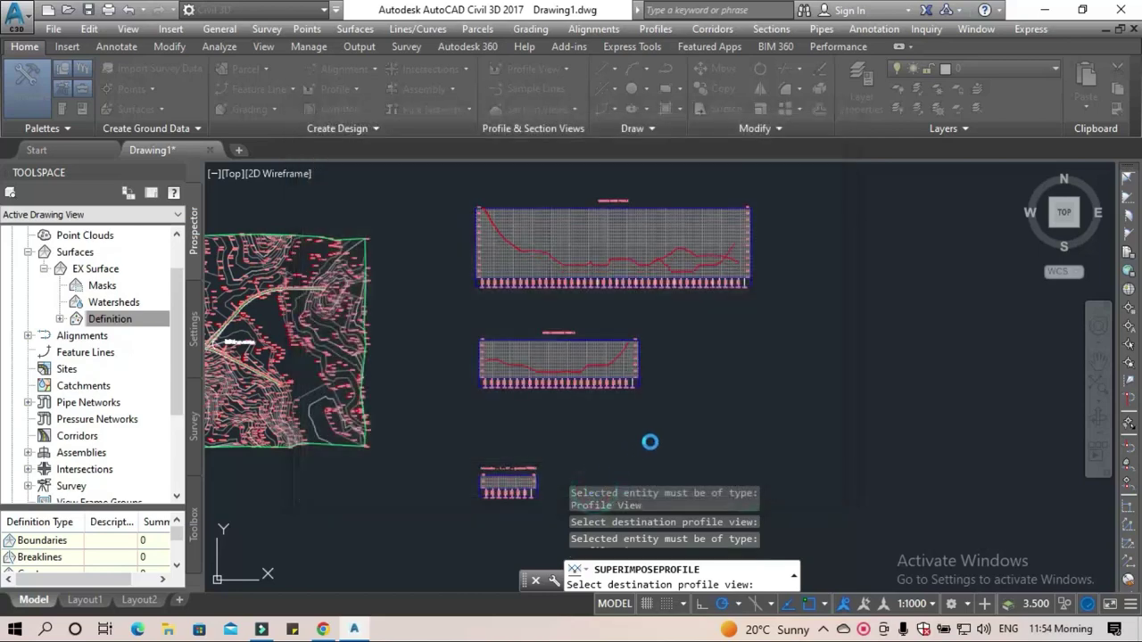
Recentre the drawing on the surface plan and the profile views.
{"action": "middle_click_drag", "start_coordinate": [732, 414], "coordinate": [743, 481]}
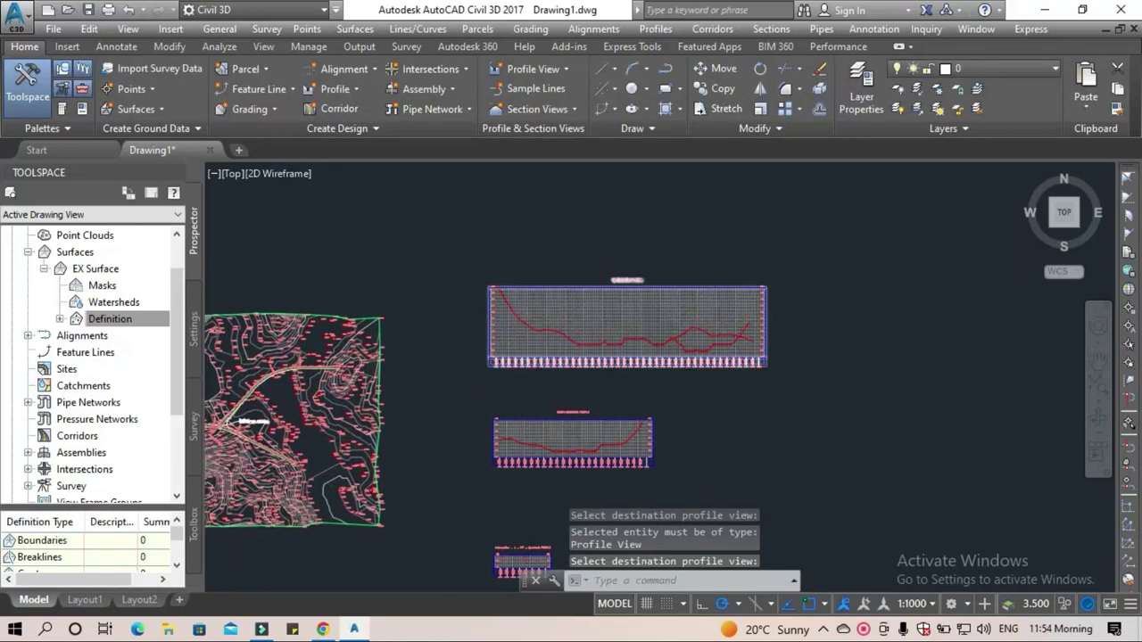
{"action": "scroll", "coordinate": [650, 357], "scroll_direction": "up", "scroll_amount": 6}
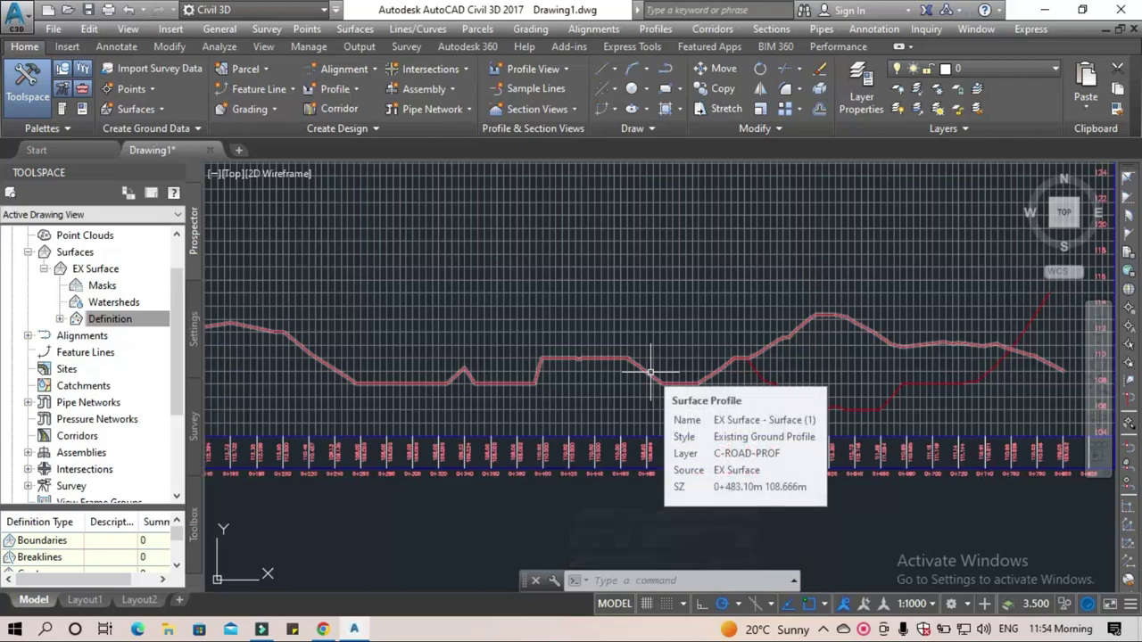
{"action": "scroll", "coordinate": [700, 375], "scroll_direction": "down", "scroll_amount": 2}
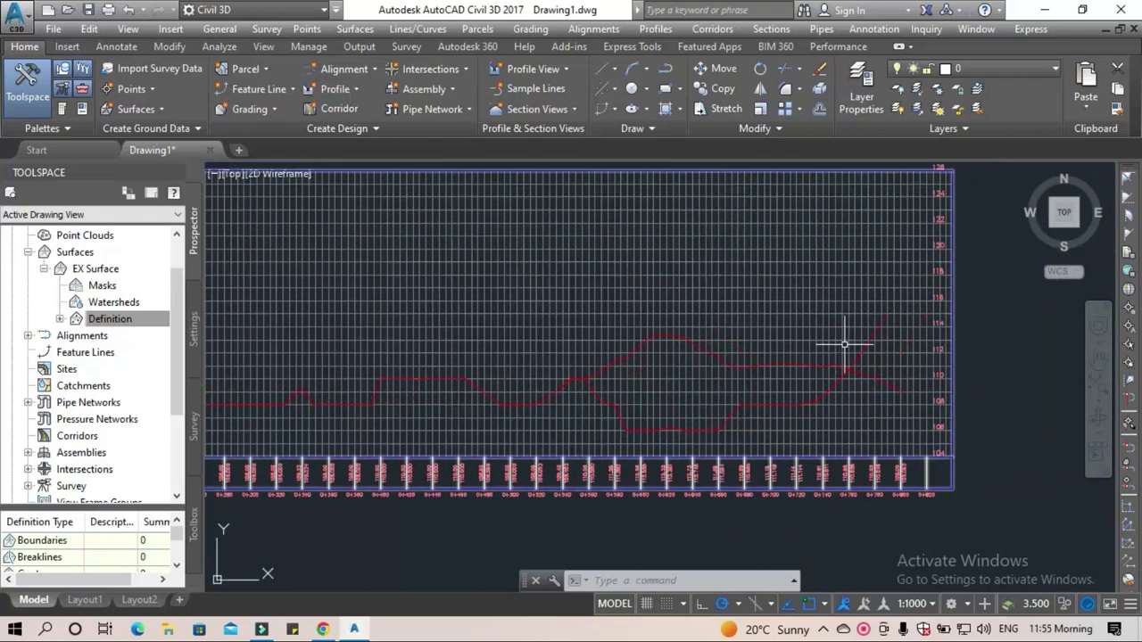
{"action": "scroll", "coordinate": [856, 354], "scroll_direction": "down", "scroll_amount": 5}
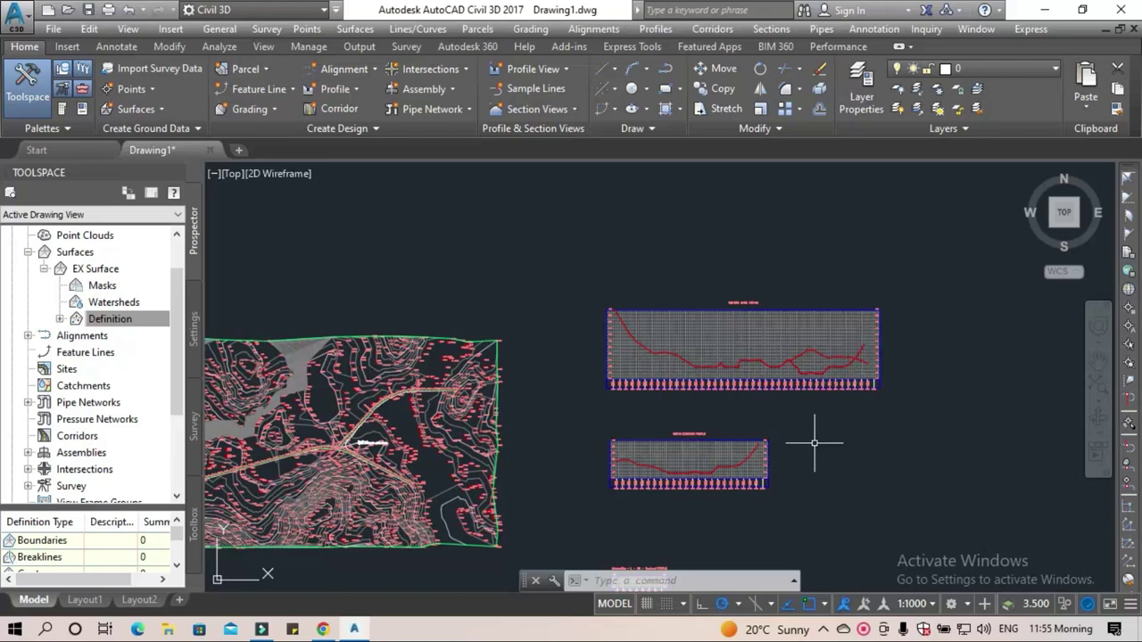
{"action": "middle_click_drag", "start_coordinate": [813, 441], "coordinate": [831, 342]}
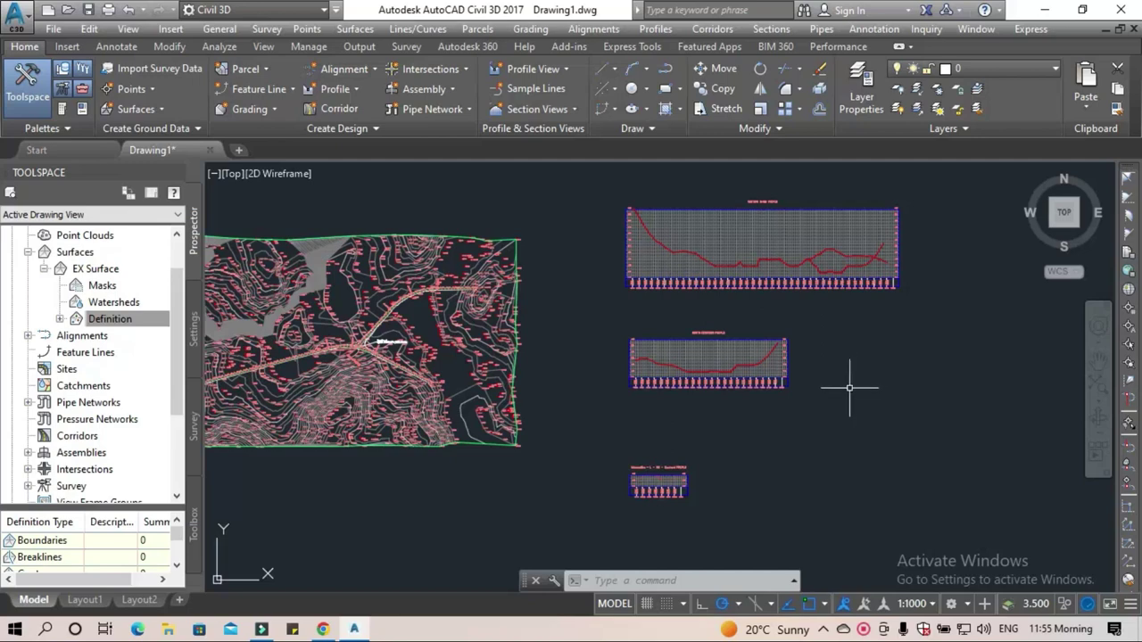
{"action": "middle_click_drag", "start_coordinate": [849, 387], "coordinate": [782, 403]}
{"action": "left_click", "coordinate": [793, 222]}
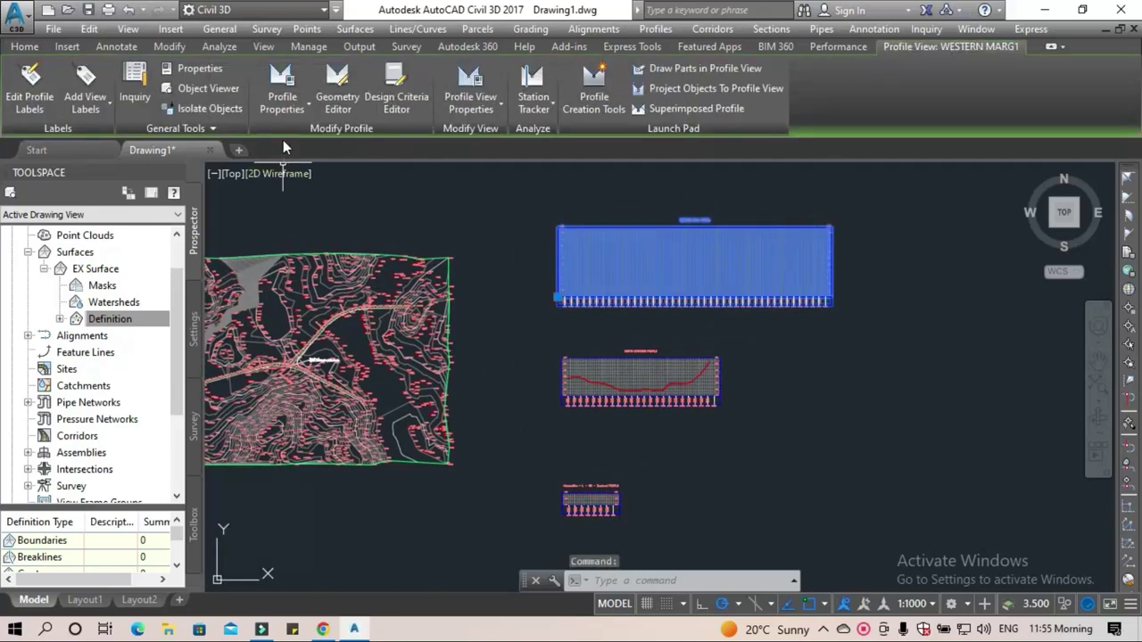
{"action": "left_click", "coordinate": [301, 110]}
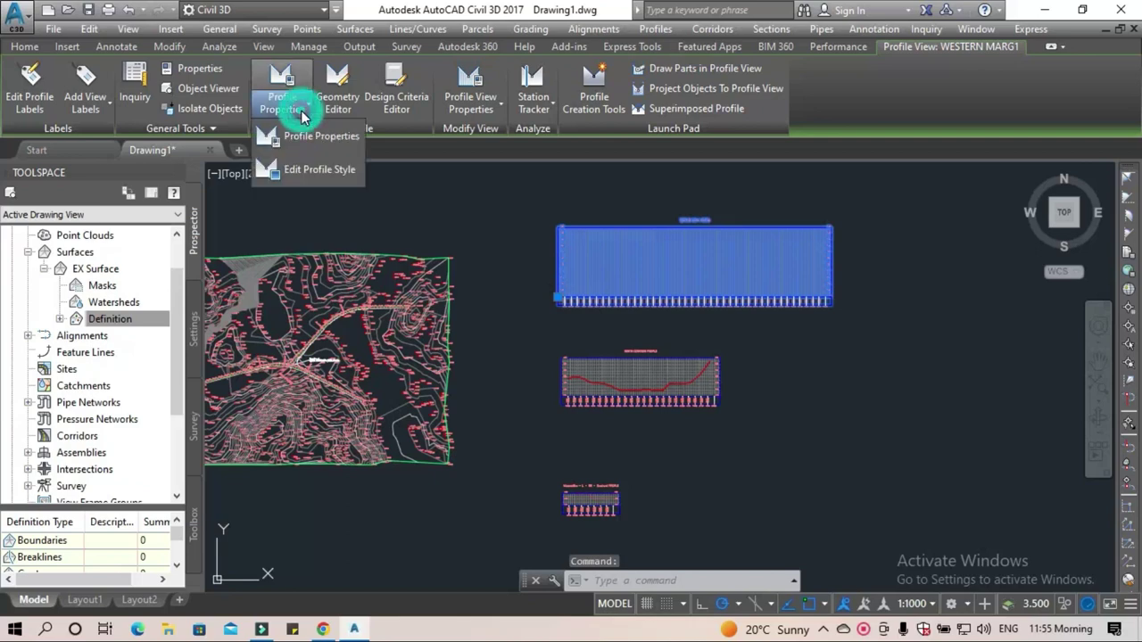
{"action": "left_click", "coordinate": [302, 171]}
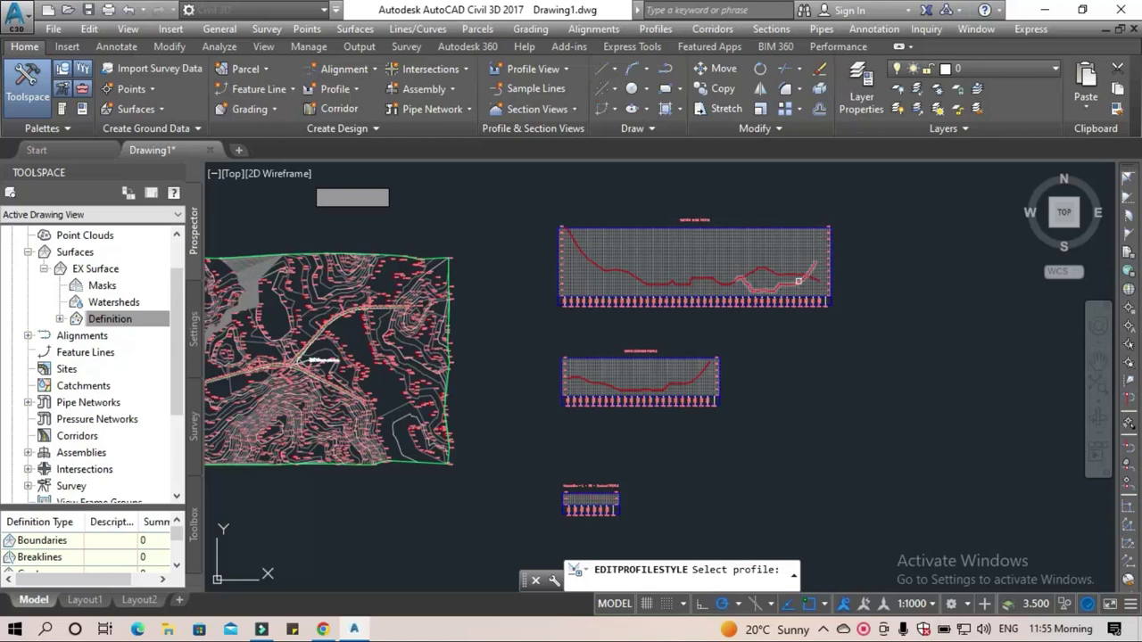
{"action": "left_click", "coordinate": [694, 260]}
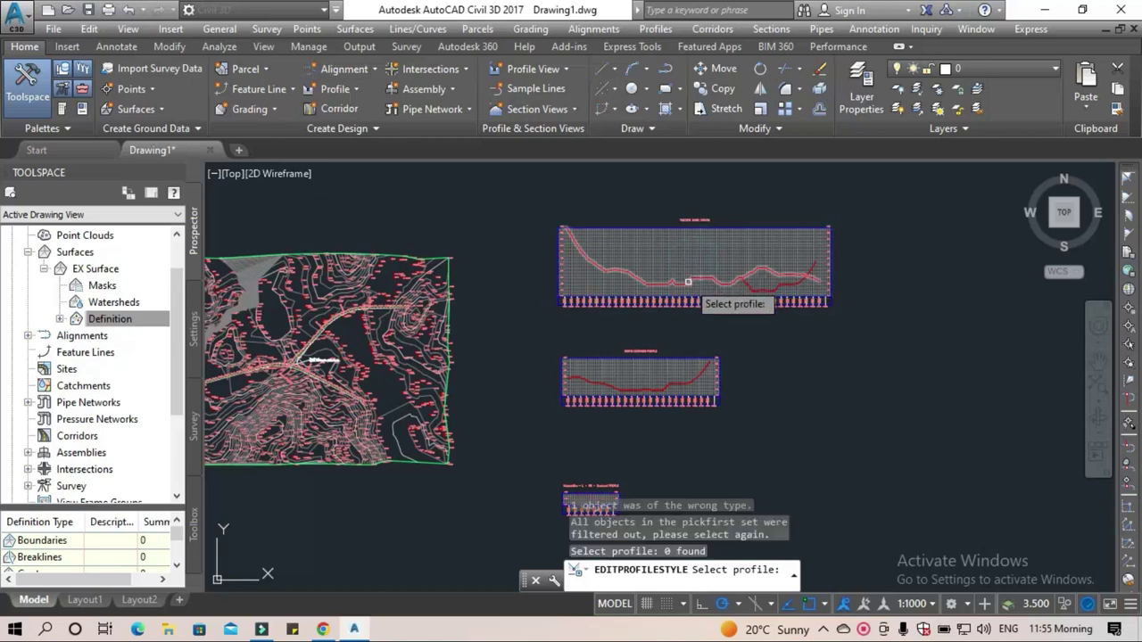
{"action": "left_click", "coordinate": [688, 282]}
{"action": "key", "text": "Return"}
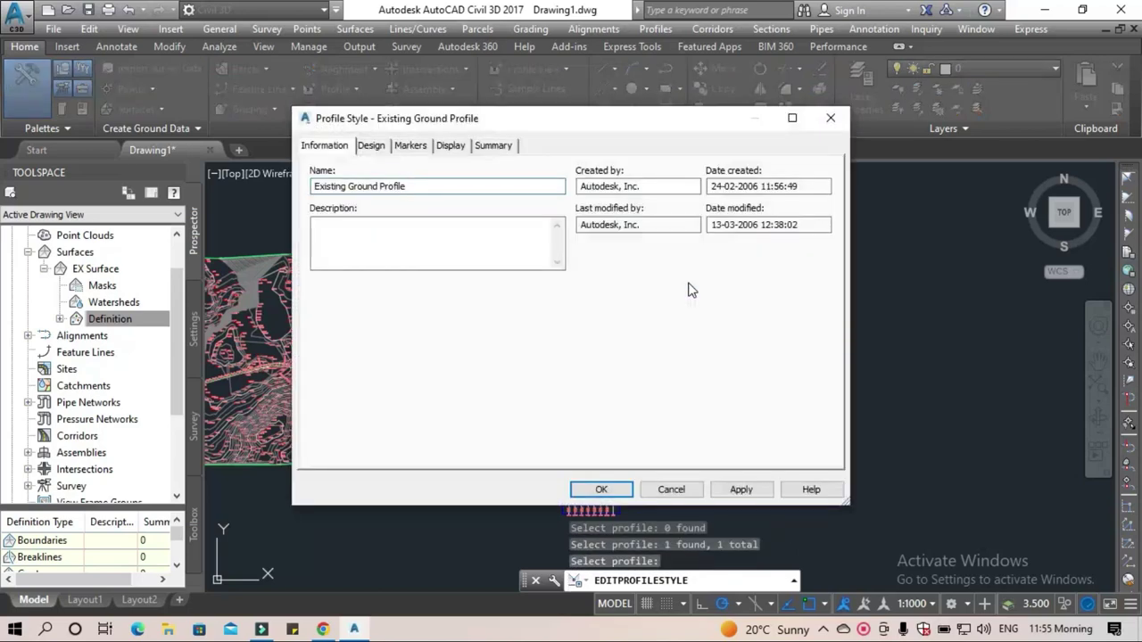
{"action": "left_click", "coordinate": [373, 149]}
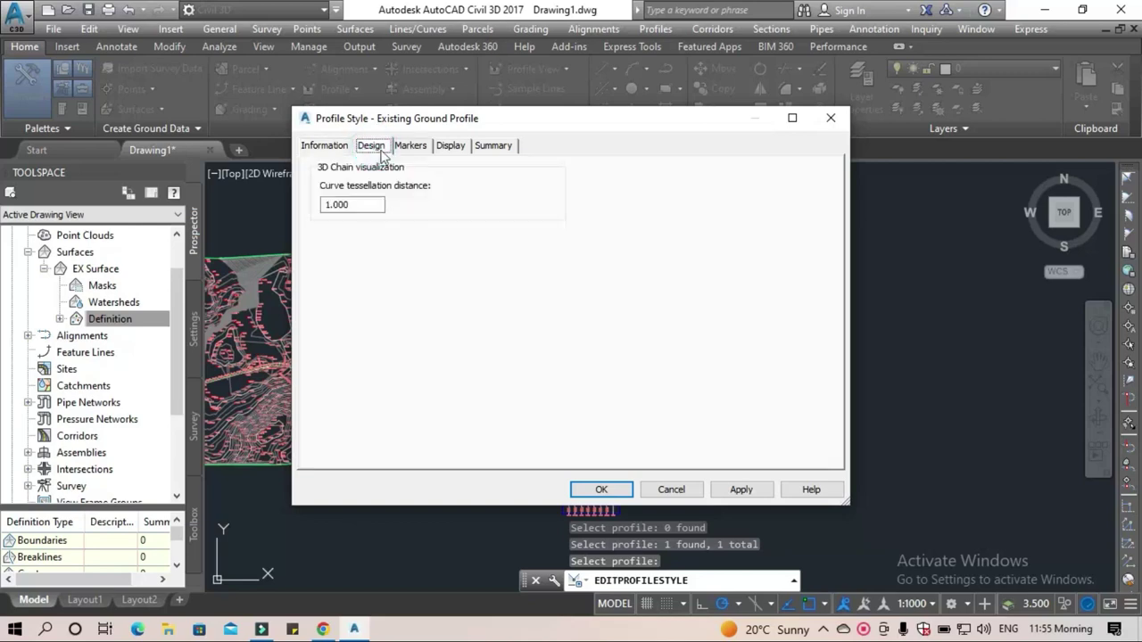
{"action": "left_click", "coordinate": [411, 148]}
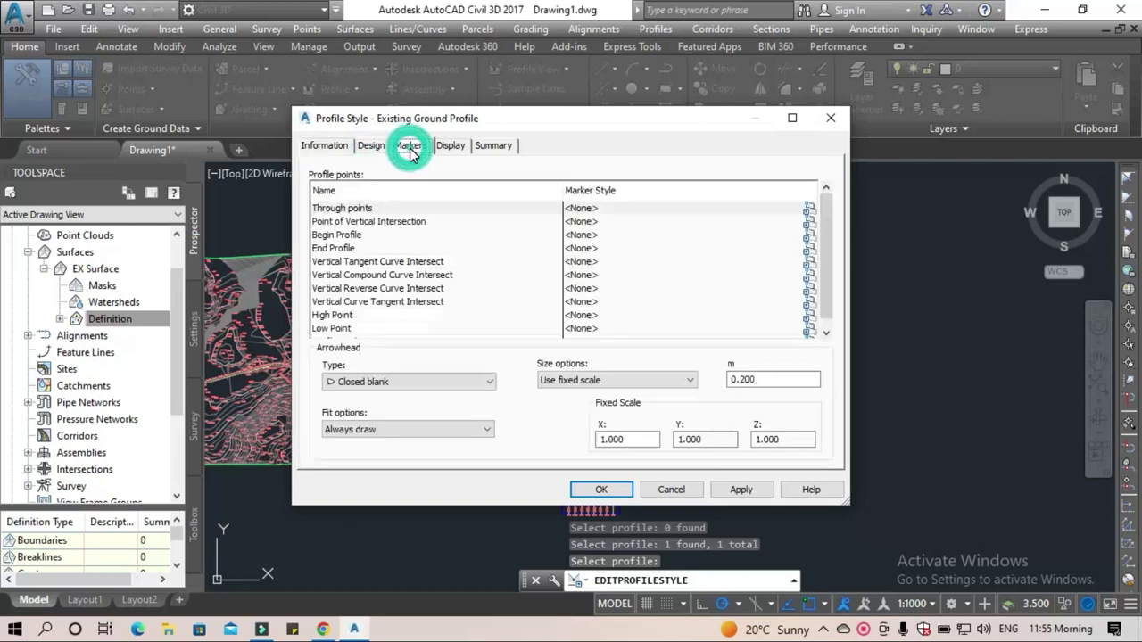
{"action": "left_click", "coordinate": [685, 492]}
{"action": "right_click", "coordinate": [895, 302]}
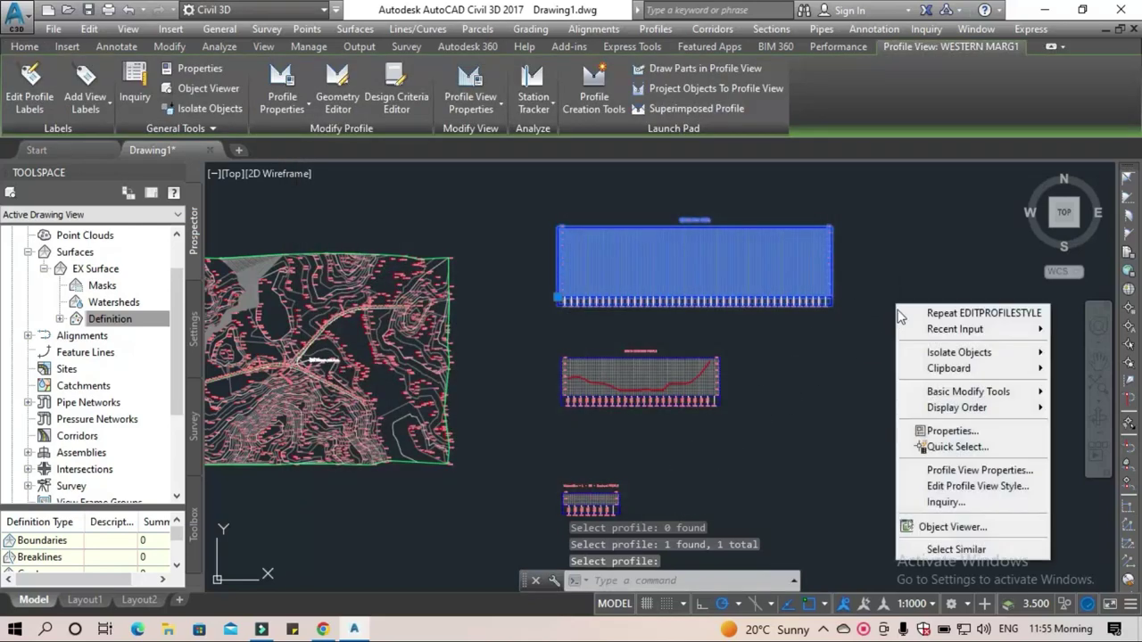
{"action": "left_click", "coordinate": [969, 471]}
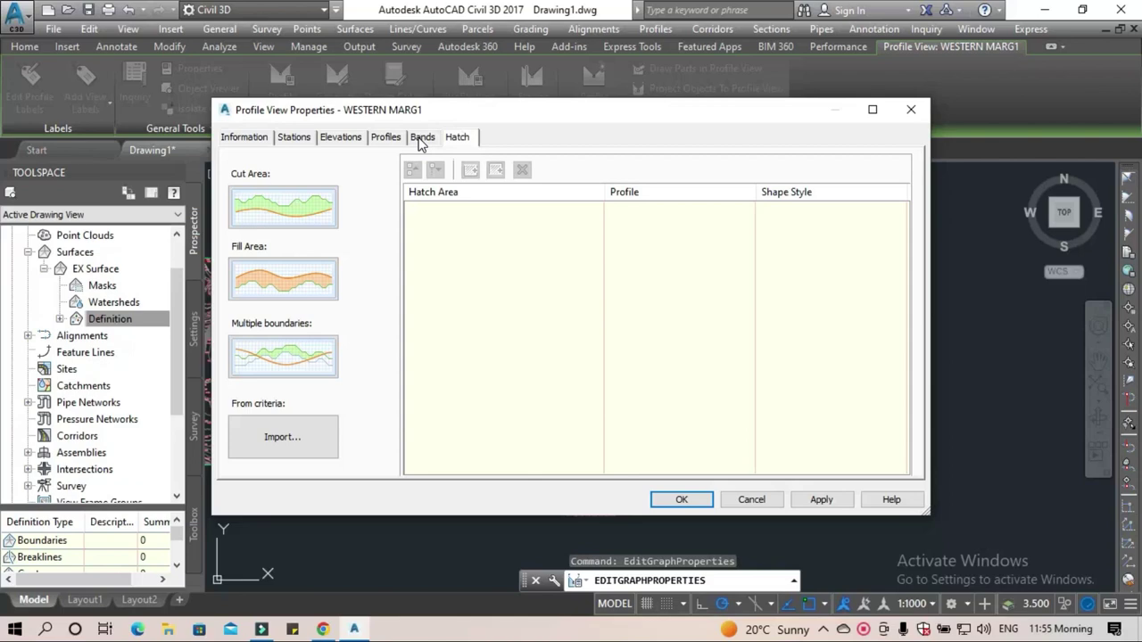
{"action": "left_click", "coordinate": [421, 138]}
{"action": "left_click", "coordinate": [387, 138]}
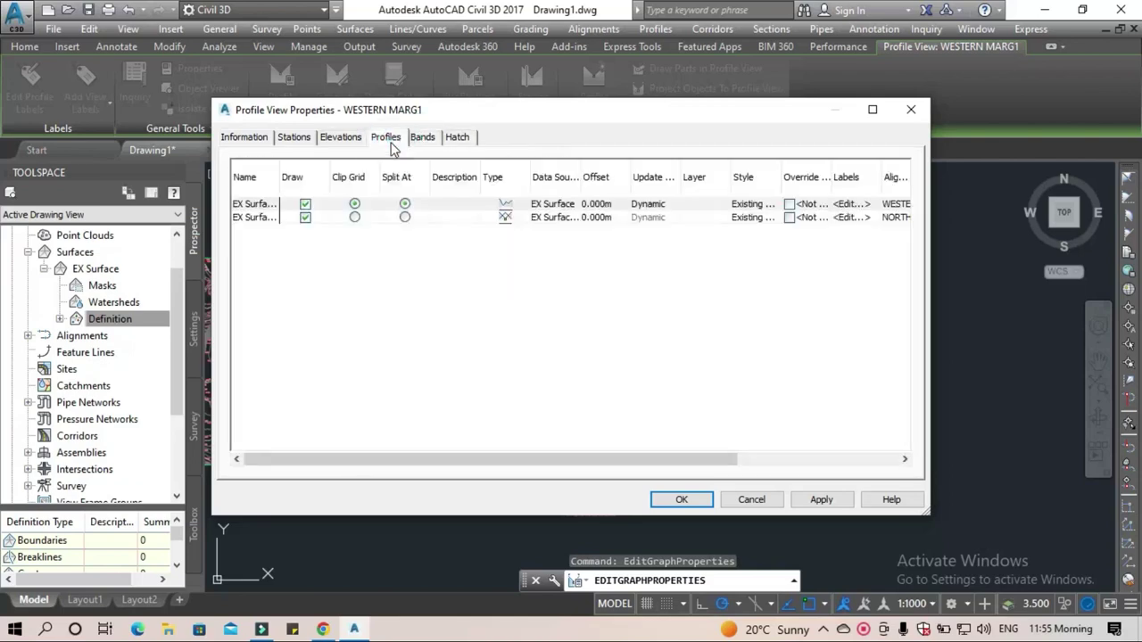
{"action": "left_click", "coordinate": [293, 141]}
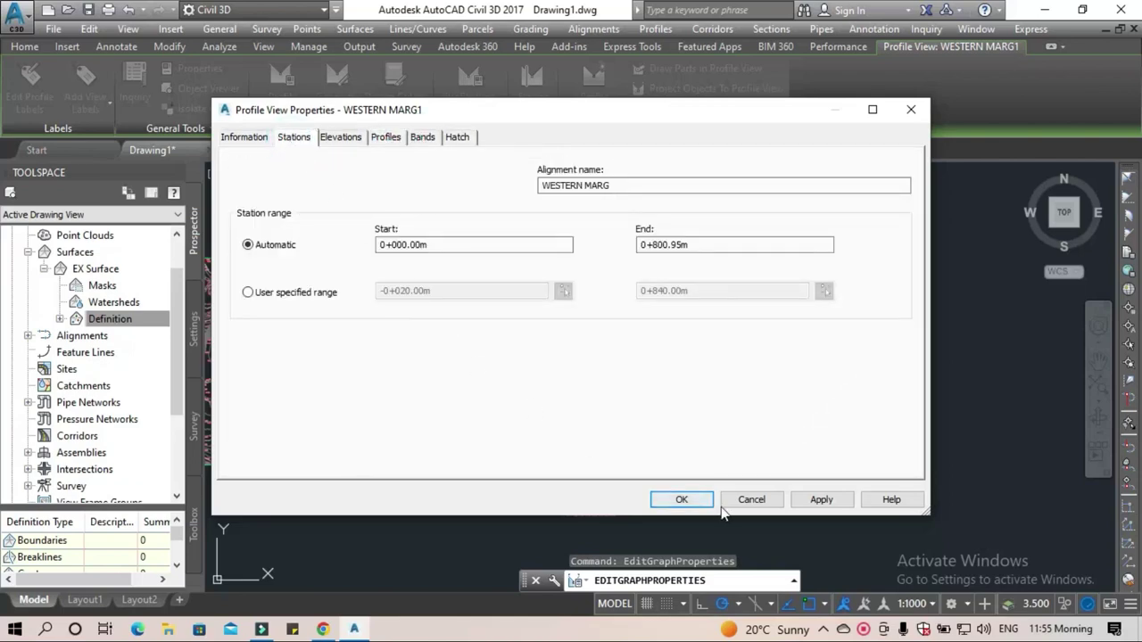
{"action": "left_click", "coordinate": [769, 501]}
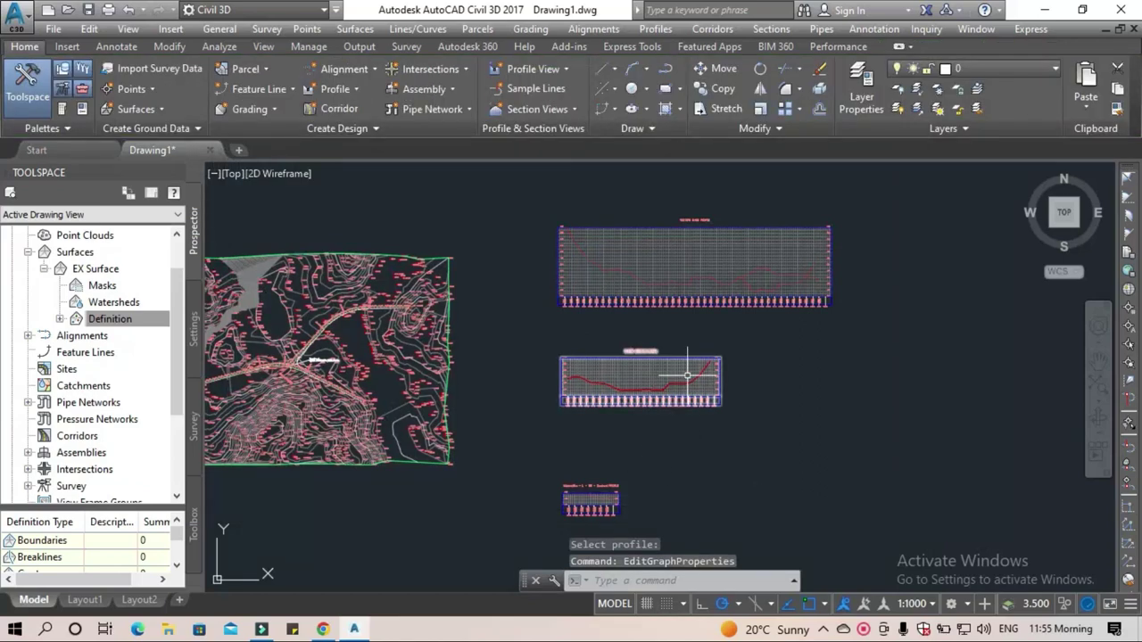
{"action": "scroll", "coordinate": [703, 273], "scroll_direction": "up", "scroll_amount": 5}
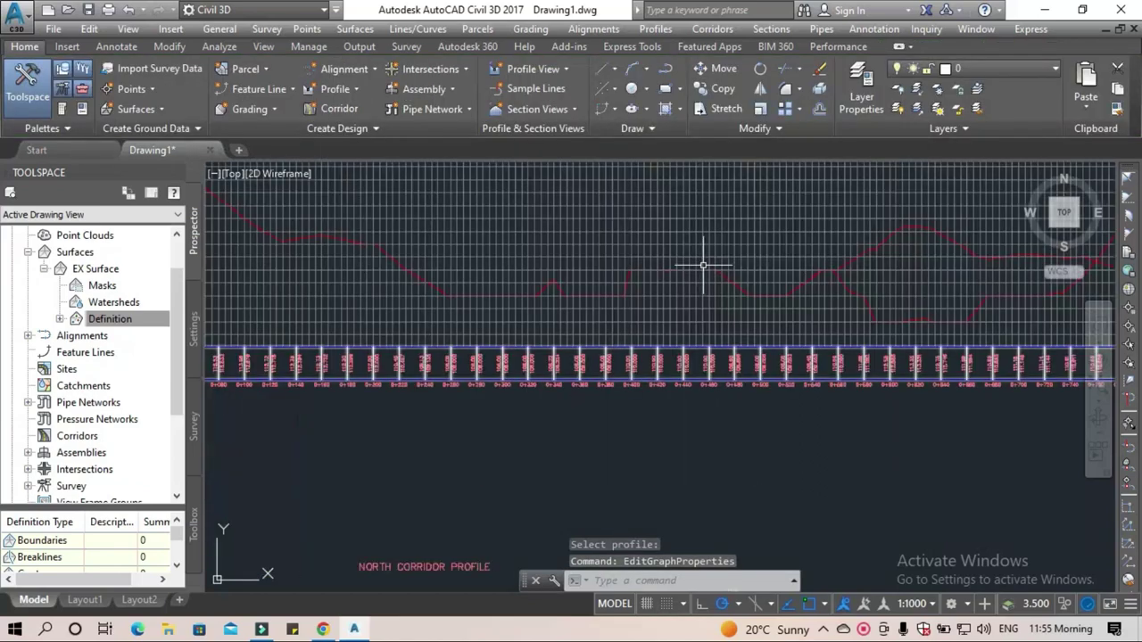
{"action": "left_click", "coordinate": [718, 272]}
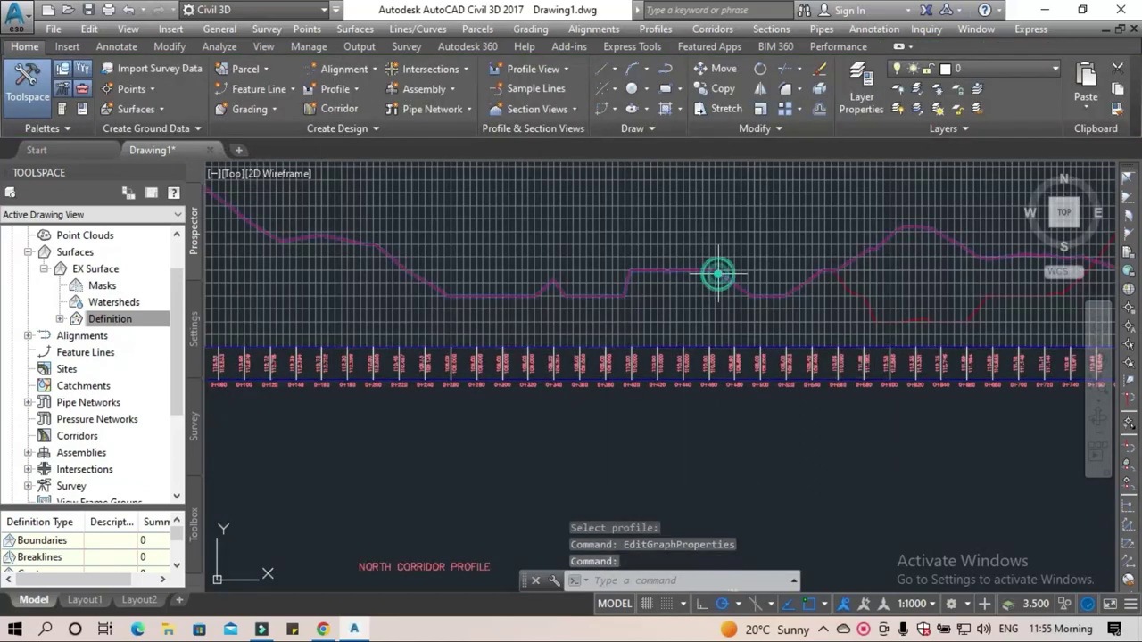
{"action": "scroll", "coordinate": [762, 241], "scroll_direction": "down", "scroll_amount": 3}
{"action": "key", "text": "Escape"}
{"action": "left_click", "coordinate": [762, 259]}
{"action": "left_click", "coordinate": [470, 103]}
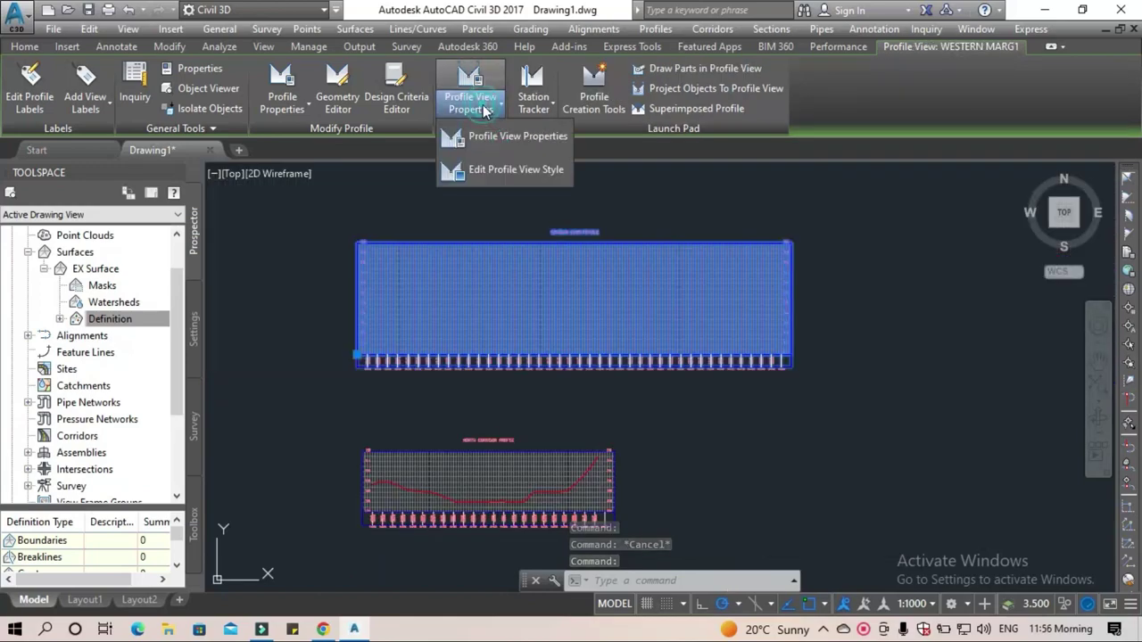
In the profile view style's Grid settings, enable Clip vertical grid and Clip horizontal grid.
{"action": "left_click", "coordinate": [508, 170]}
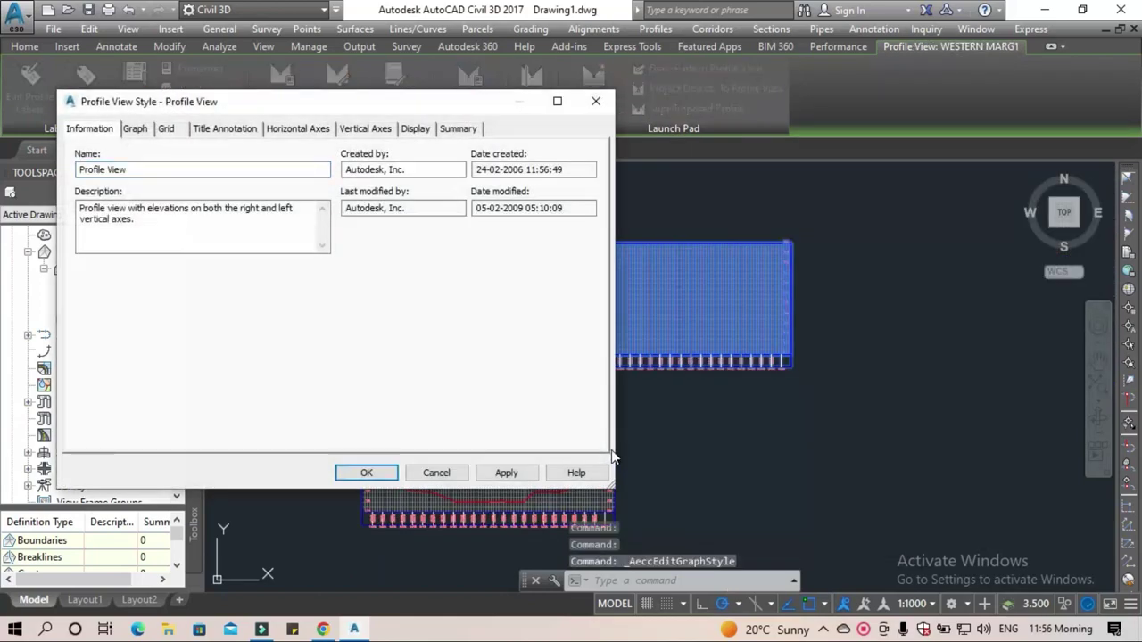
{"action": "left_click", "coordinate": [168, 132]}
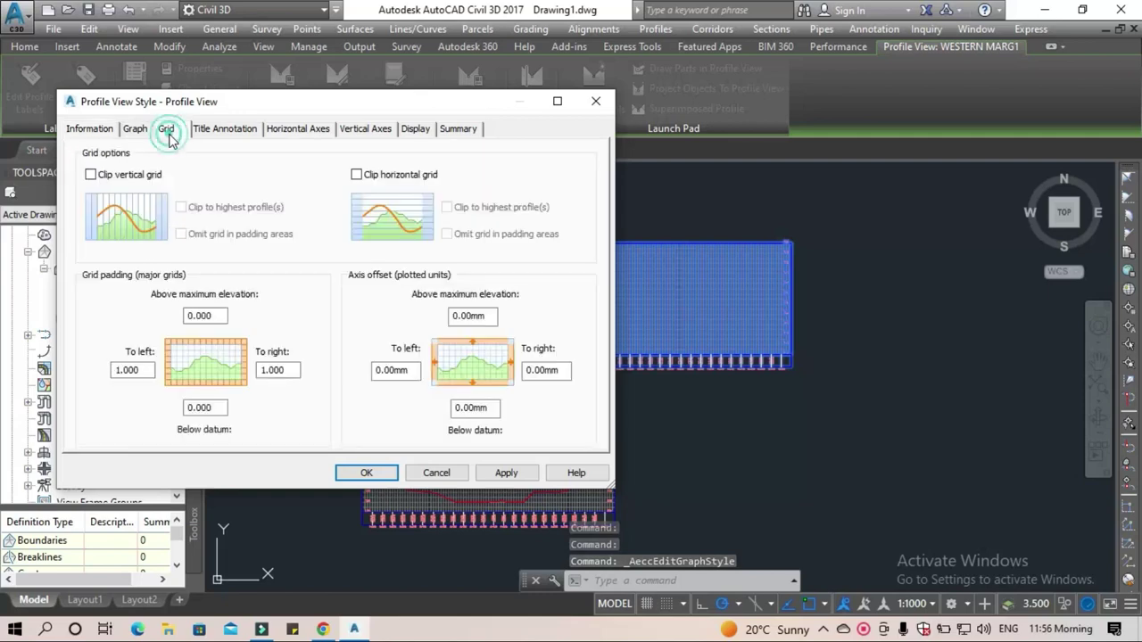
{"action": "left_click", "coordinate": [125, 175]}
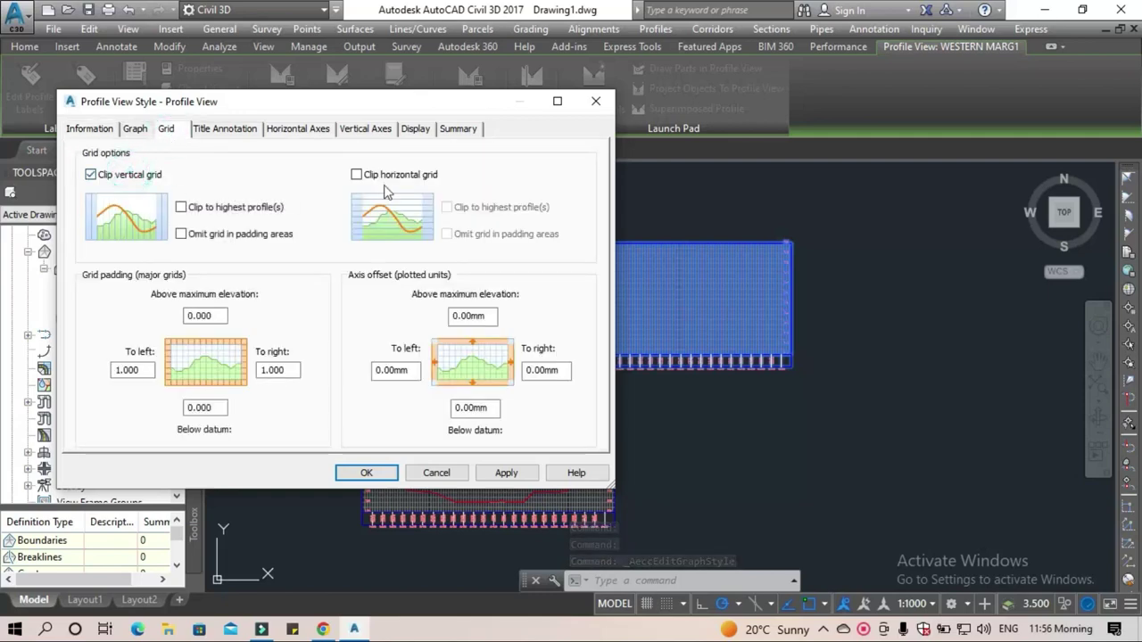
{"action": "left_click", "coordinate": [388, 175]}
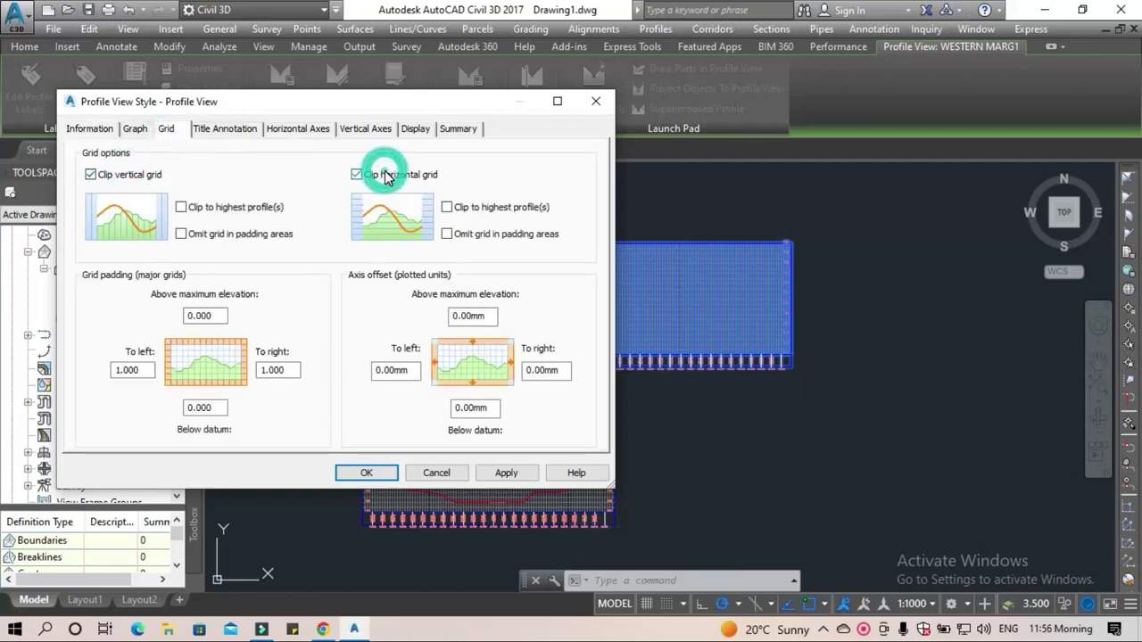
{"action": "left_click", "coordinate": [507, 473]}
{"action": "left_click", "coordinate": [366, 472]}
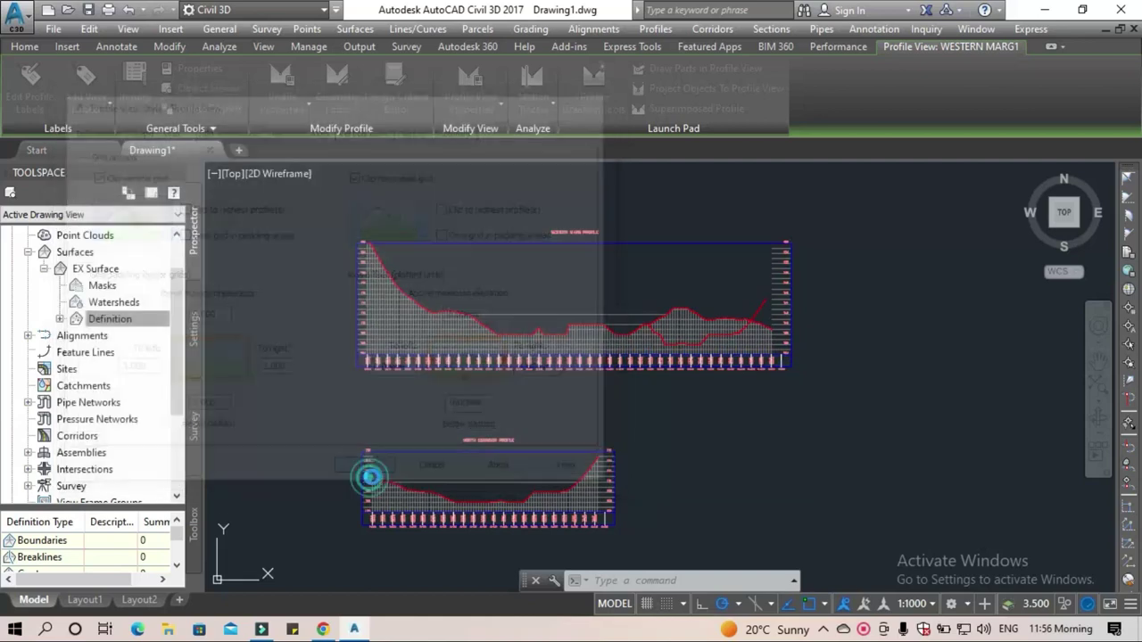
{"action": "scroll", "coordinate": [506, 390], "scroll_direction": "up", "scroll_amount": 3}
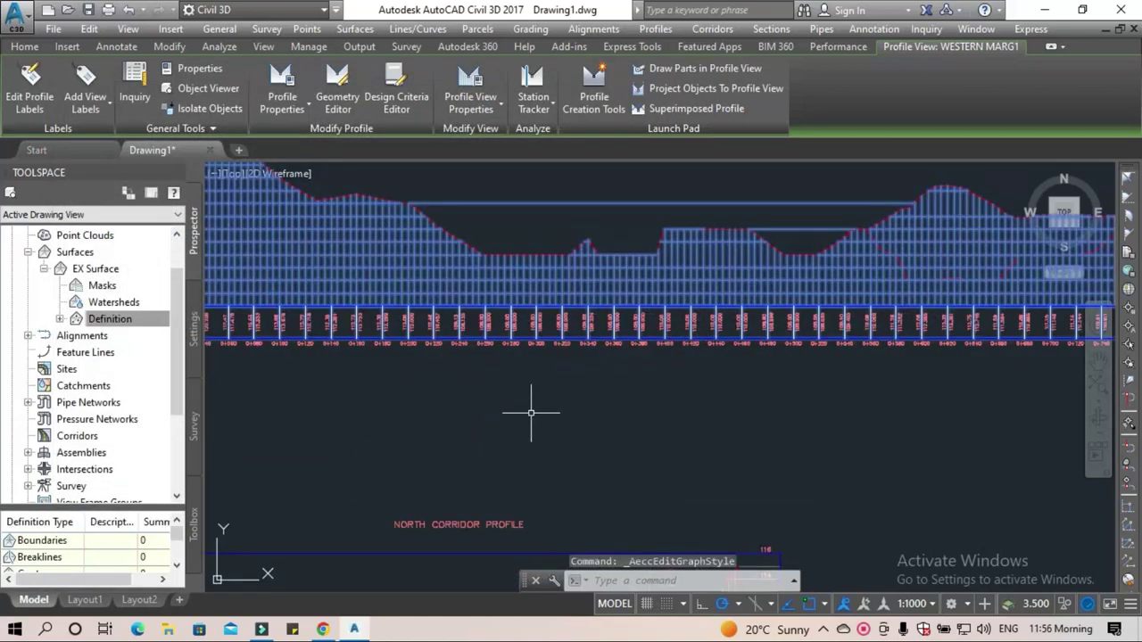
{"action": "key", "text": "Escape"}
{"action": "scroll", "coordinate": [544, 434], "scroll_direction": "down", "scroll_amount": 3}
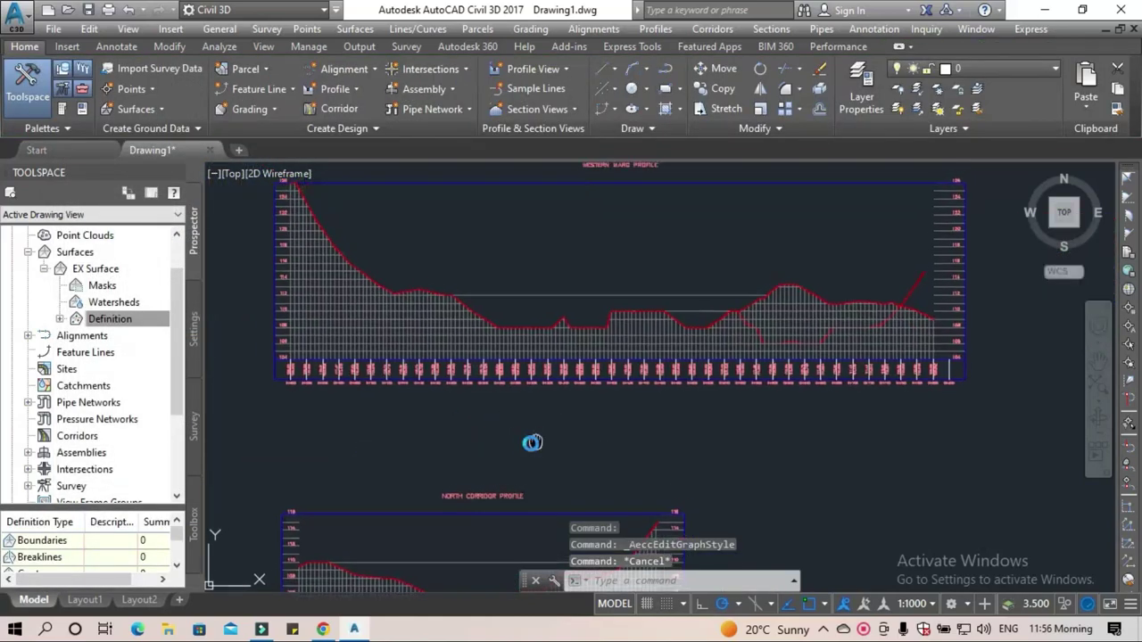
{"action": "scroll", "coordinate": [678, 368], "scroll_direction": "up", "scroll_amount": 1}
{"action": "scroll", "coordinate": [798, 354], "scroll_direction": "up", "scroll_amount": 2}
{"action": "scroll", "coordinate": [780, 362], "scroll_direction": "up", "scroll_amount": 2}
{"action": "scroll", "coordinate": [780, 362], "scroll_direction": "down", "scroll_amount": 1}
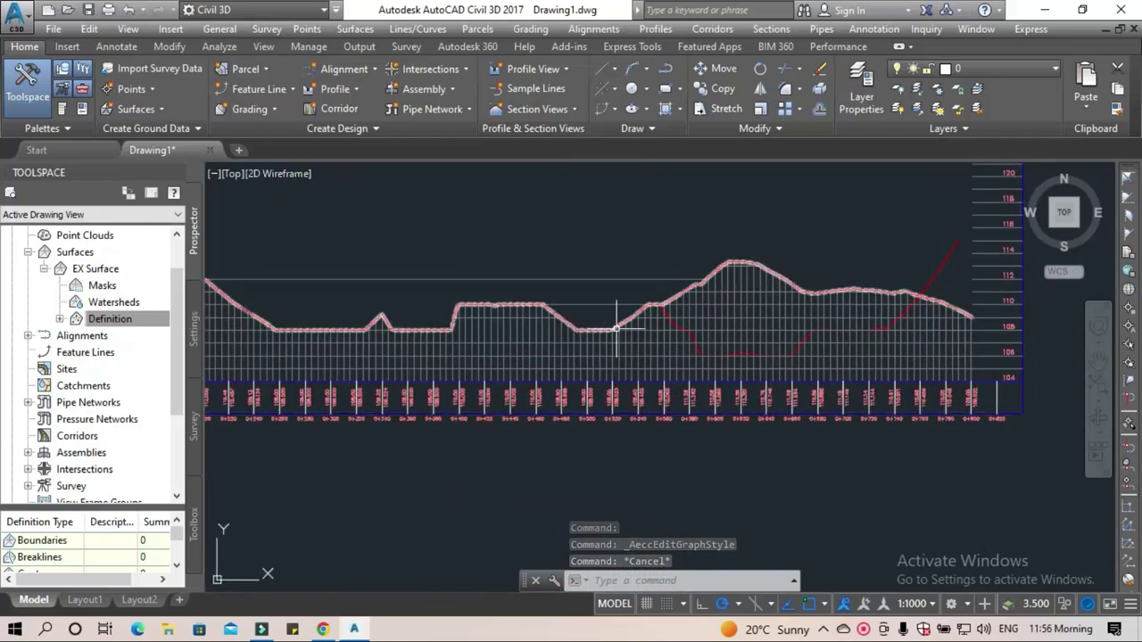
{"action": "scroll", "coordinate": [612, 312], "scroll_direction": "up", "scroll_amount": 1}
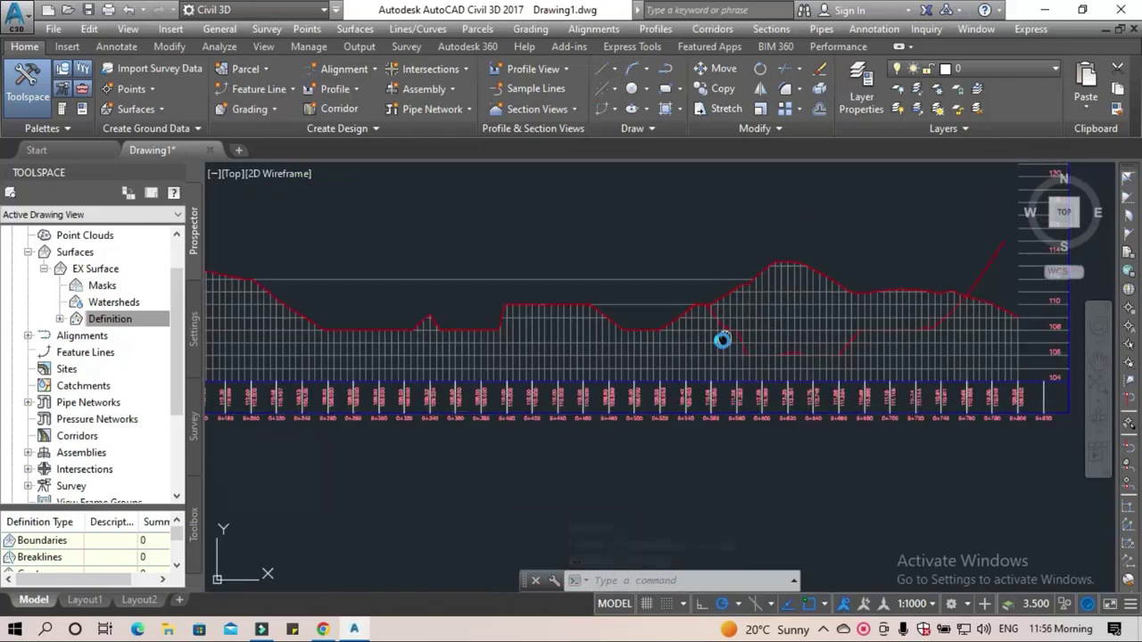
{"action": "middle_click_drag", "start_coordinate": [722, 340], "coordinate": [588, 460]}
{"action": "scroll", "coordinate": [740, 372], "scroll_direction": "down", "scroll_amount": 3}
{"action": "middle_click_drag", "start_coordinate": [624, 407], "coordinate": [636, 326]}
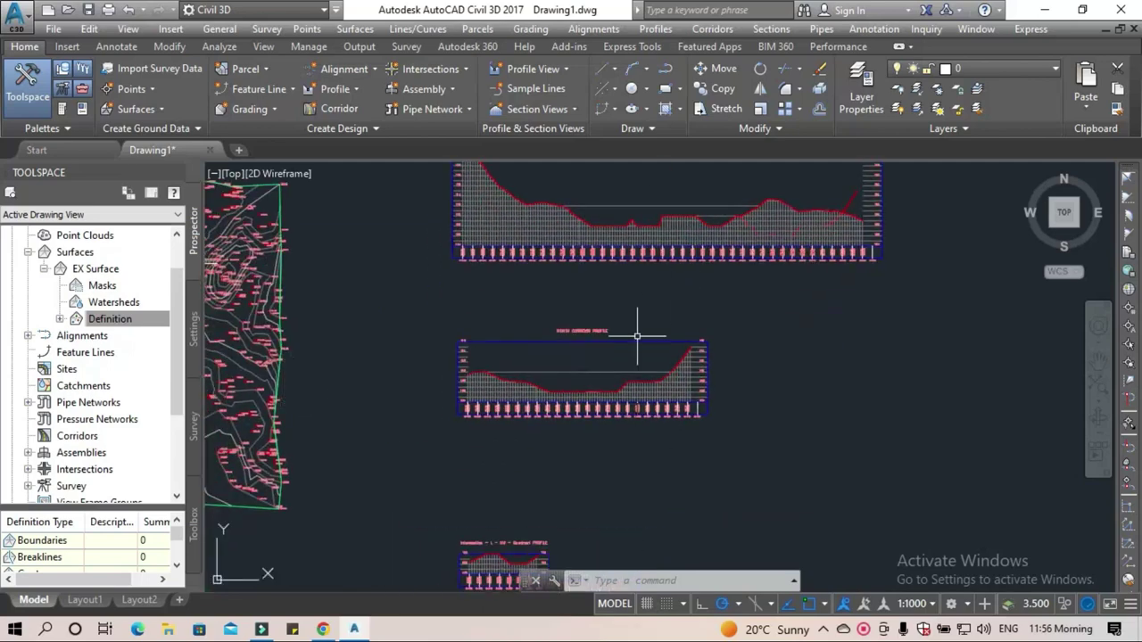
{"action": "scroll", "coordinate": [549, 473], "scroll_direction": "up", "scroll_amount": 3}
{"action": "scroll", "coordinate": [548, 446], "scroll_direction": "up", "scroll_amount": 1}
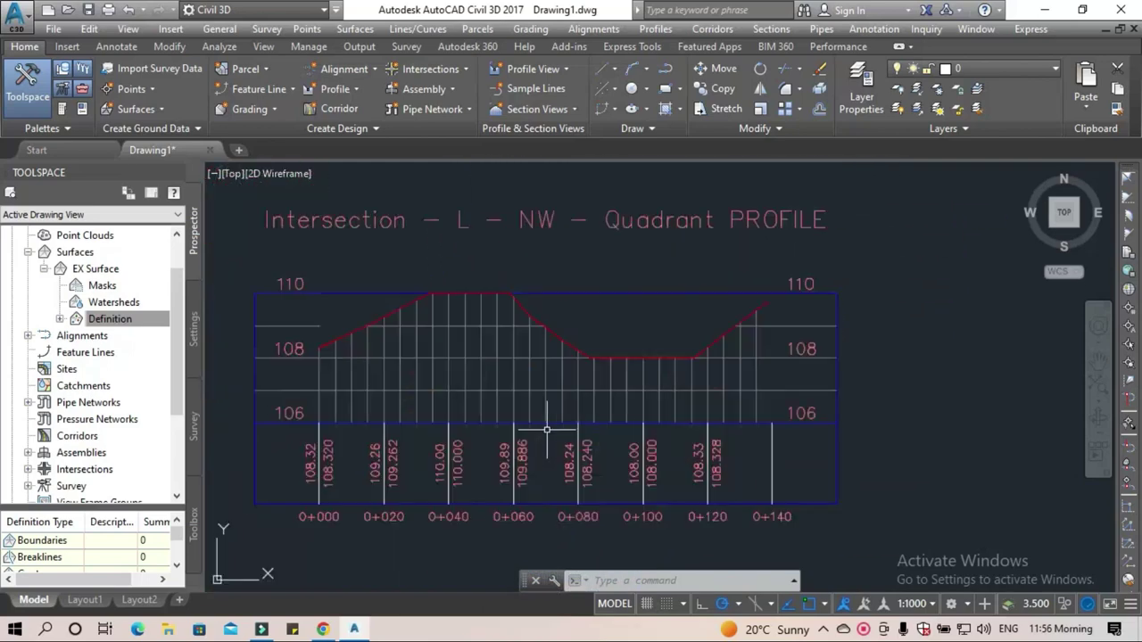
{"action": "scroll", "coordinate": [545, 434], "scroll_direction": "down", "scroll_amount": 1}
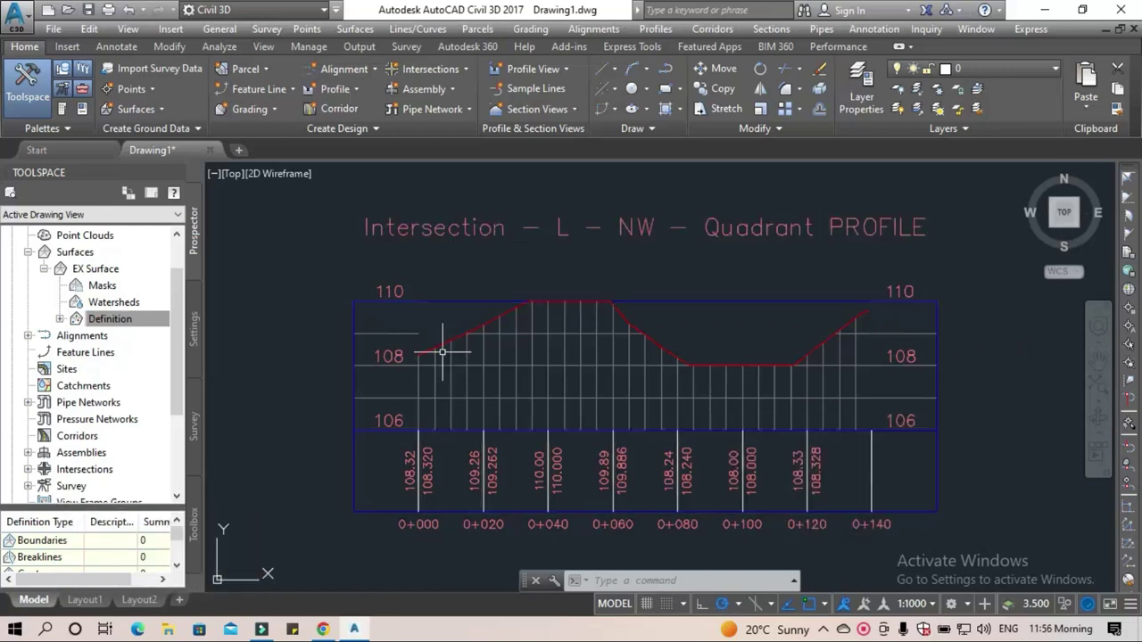
{"action": "scroll", "coordinate": [657, 456], "scroll_direction": "down", "scroll_amount": 8}
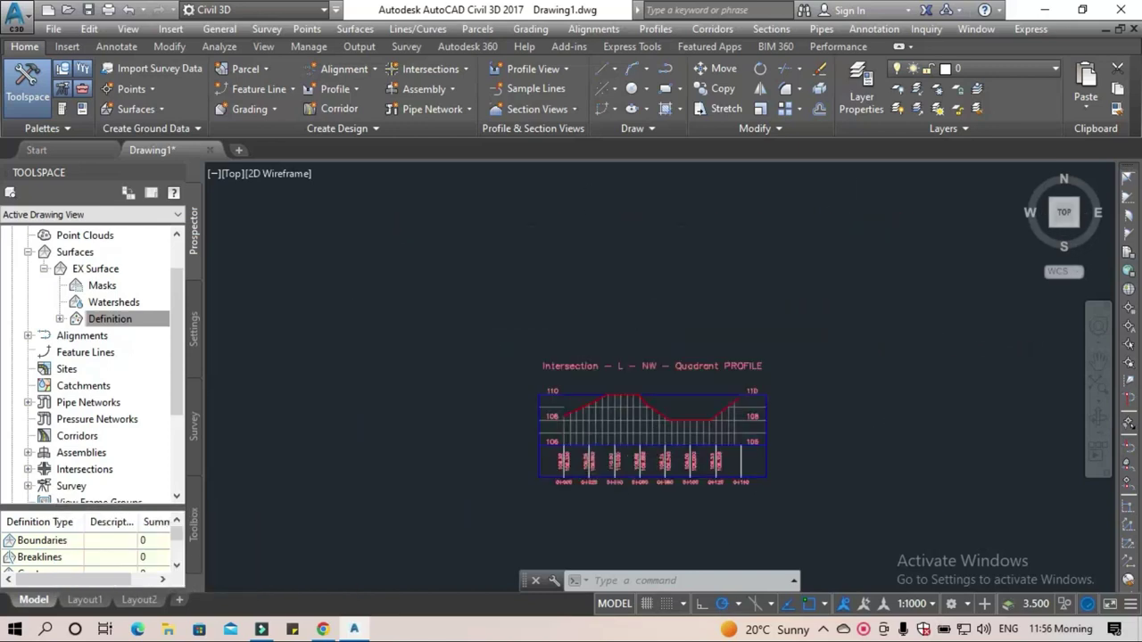
{"action": "scroll", "coordinate": [656, 456], "scroll_direction": "down", "scroll_amount": 4}
{"action": "scroll", "coordinate": [656, 456], "scroll_direction": "down", "scroll_amount": 3}
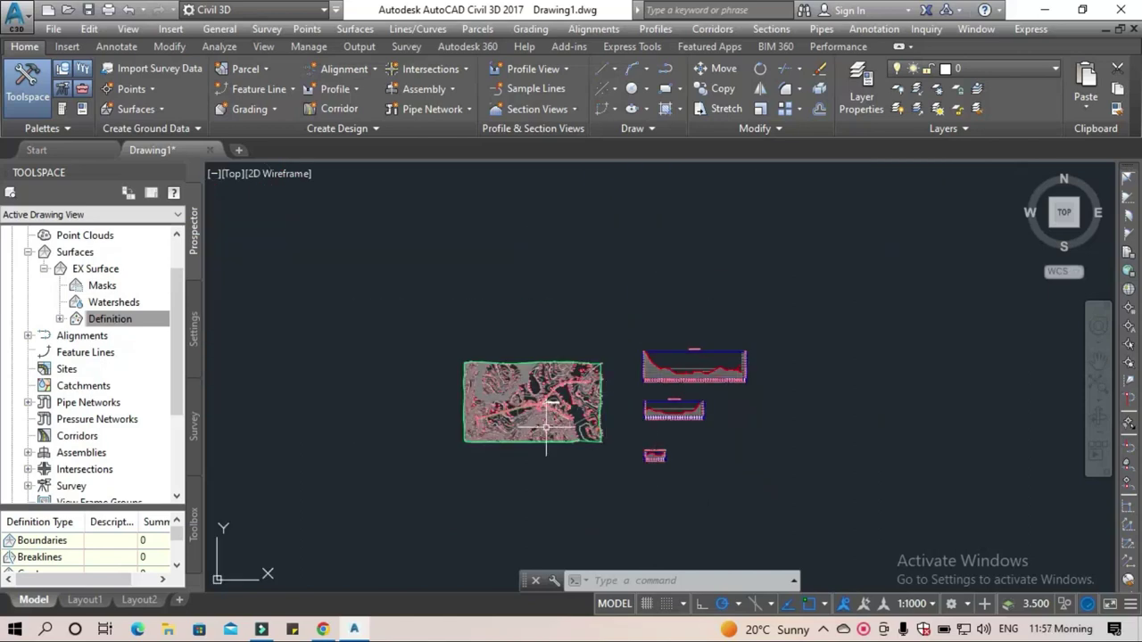
{"action": "scroll", "coordinate": [493, 488], "scroll_direction": "up", "scroll_amount": 1}
{"action": "scroll", "coordinate": [499, 488], "scroll_direction": "up", "scroll_amount": 1}
{"action": "middle_click_drag", "start_coordinate": [637, 474], "coordinate": [601, 538]}
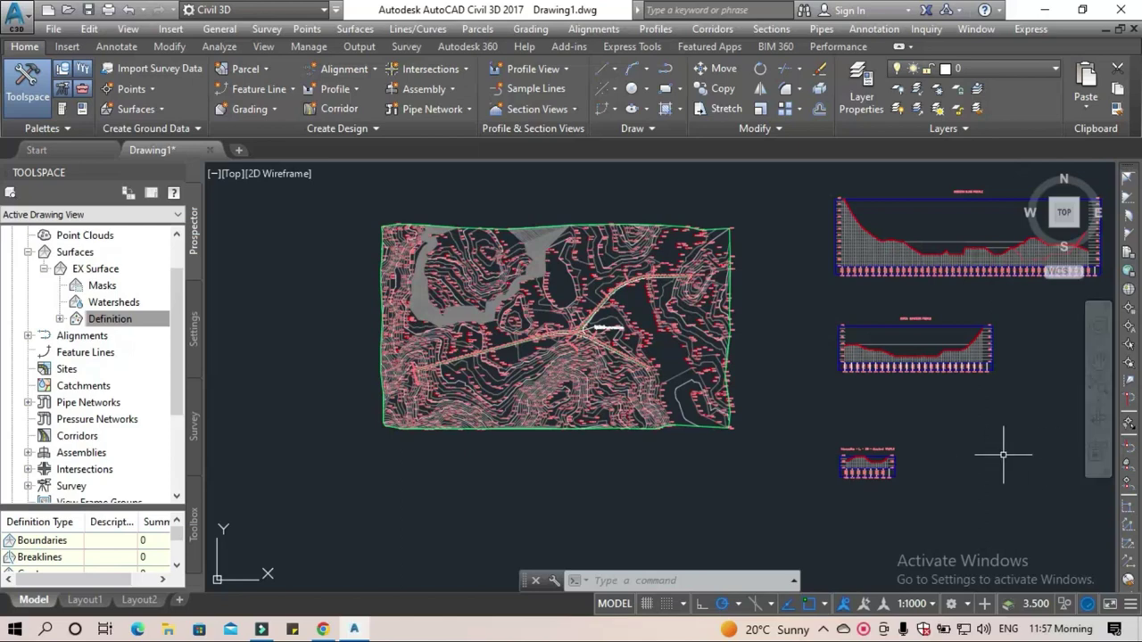
{"action": "scroll", "coordinate": [973, 457], "scroll_direction": "up", "scroll_amount": 3}
{"action": "scroll", "coordinate": [900, 458], "scroll_direction": "up", "scroll_amount": 2}
{"action": "mouse_move", "coordinate": [866, 456]}
{"action": "middle_mouse_down"}
{"action": "mouse_move", "coordinate": [722, 383]}
{"action": "mouse_move", "coordinate": [714, 571]}
{"action": "middle_mouse_up"}
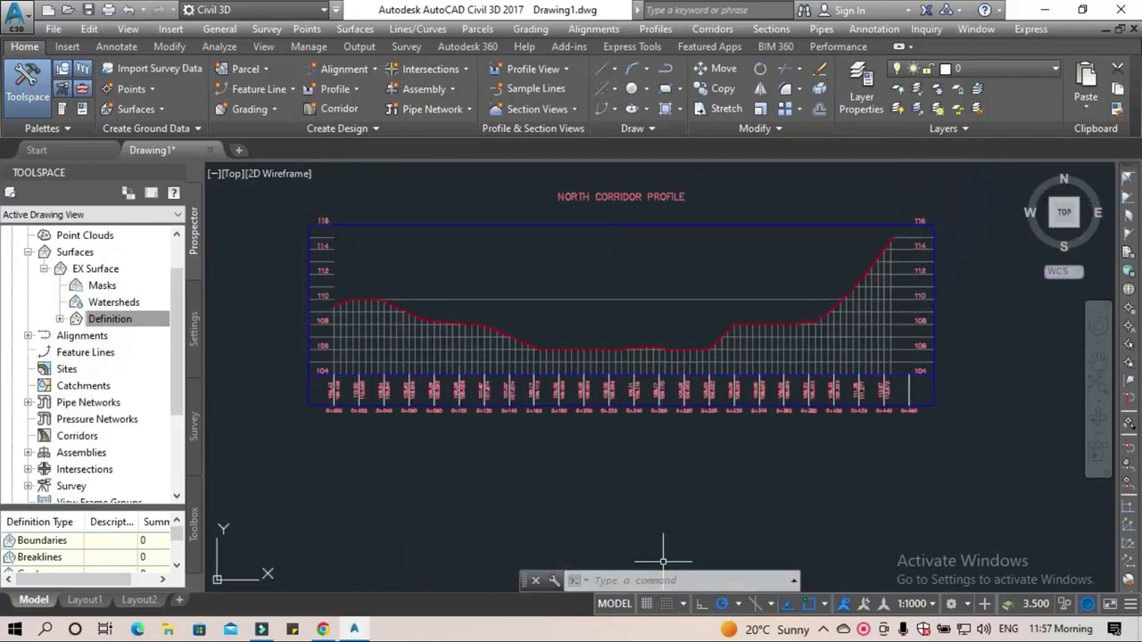
{"action": "scroll", "coordinate": [624, 500], "scroll_direction": "down", "scroll_amount": 3}
{"action": "scroll", "coordinate": [589, 472], "scroll_direction": "up", "scroll_amount": 1}
{"action": "scroll", "coordinate": [589, 477], "scroll_direction": "up", "scroll_amount": 1}
{"action": "middle_click_drag", "start_coordinate": [586, 487], "coordinate": [610, 436]}
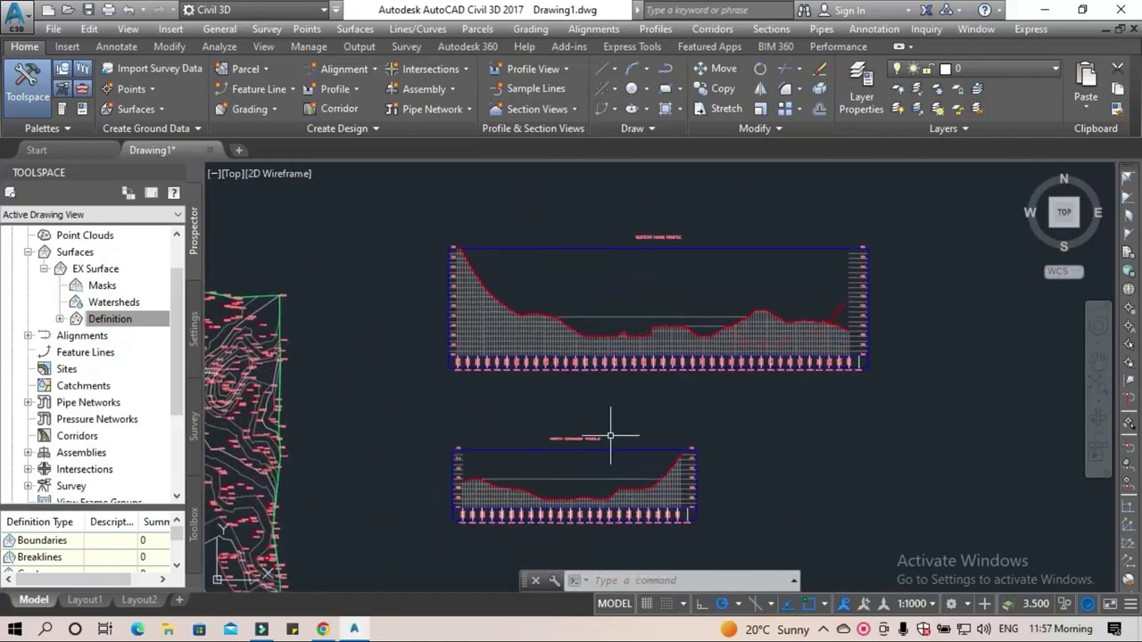
{"action": "scroll", "coordinate": [610, 436], "scroll_direction": "up", "scroll_amount": 2}
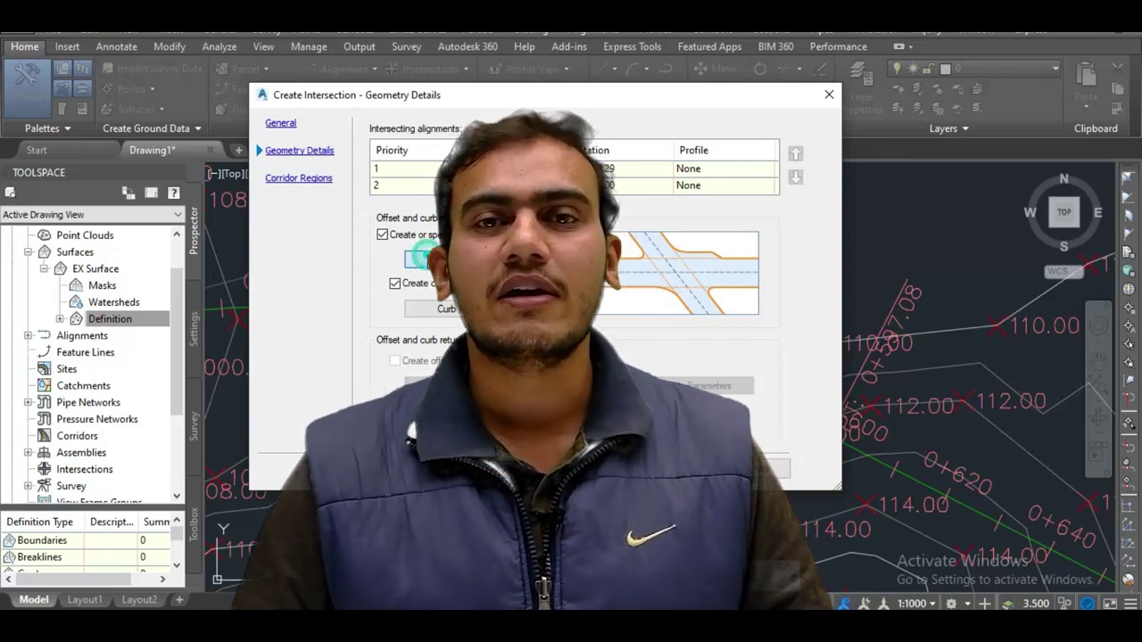
{"action": "left_click", "coordinate": [420, 258]}
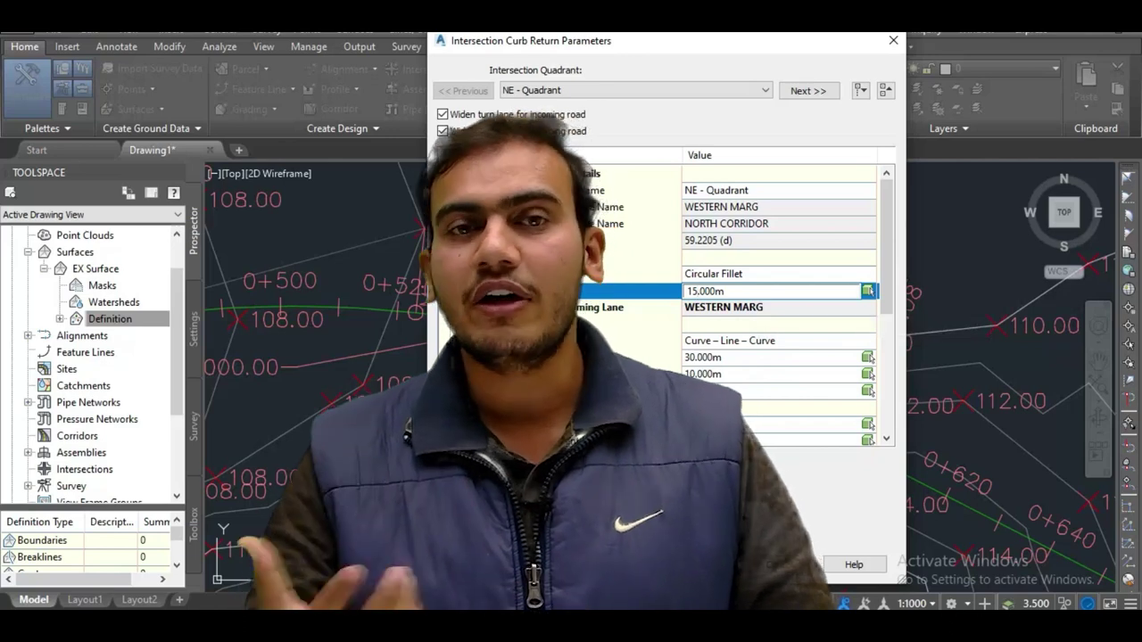
{"action": "left_click", "coordinate": [692, 291]}
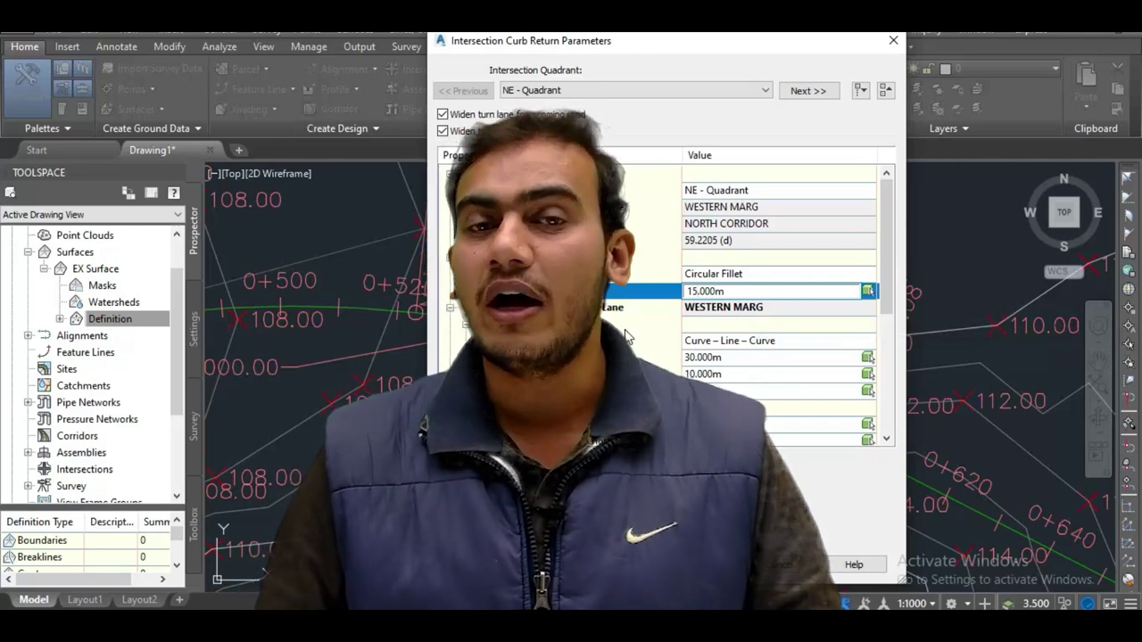
{"action": "scroll", "coordinate": [624, 335], "scroll_direction": "down", "scroll_amount": 1}
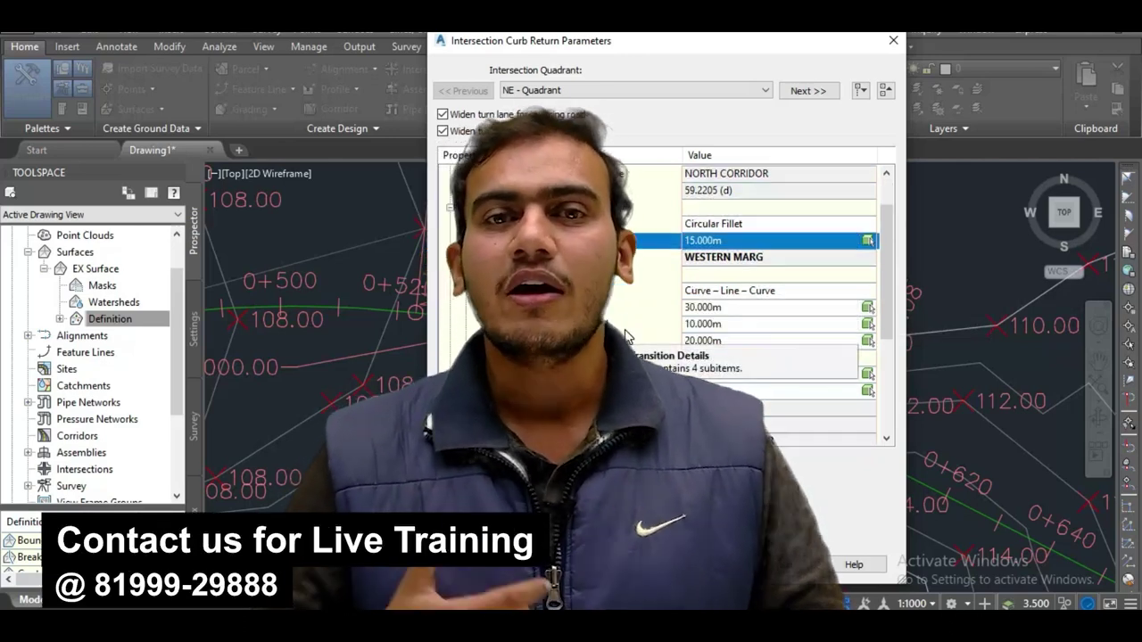
{"action": "scroll", "coordinate": [625, 323], "scroll_direction": "down", "scroll_amount": 1}
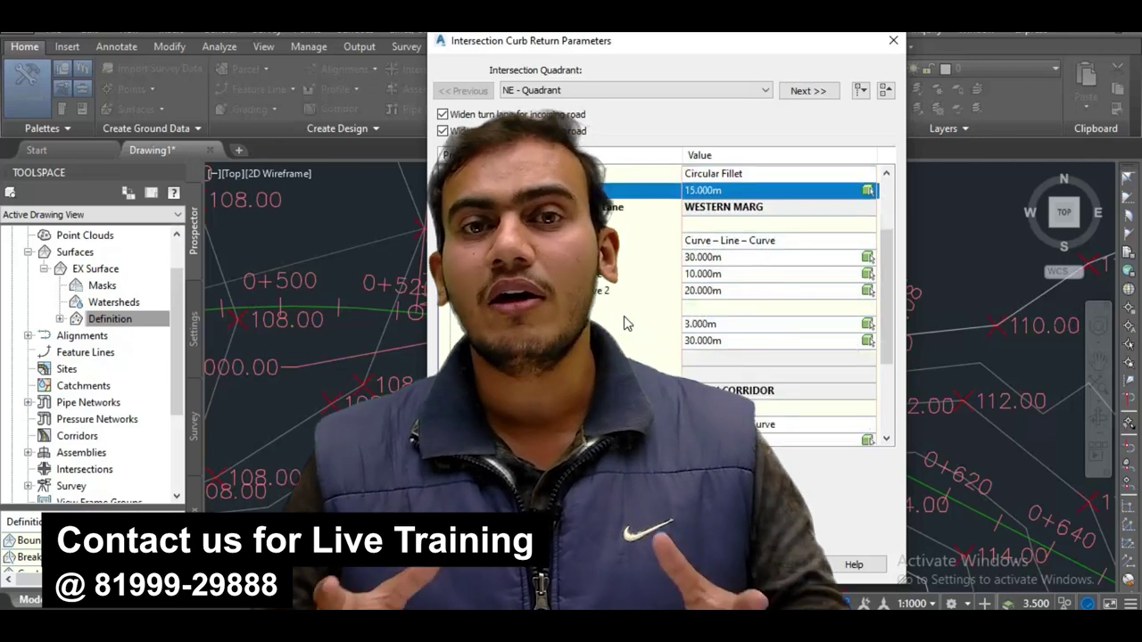
{"action": "left_click", "coordinate": [728, 257]}
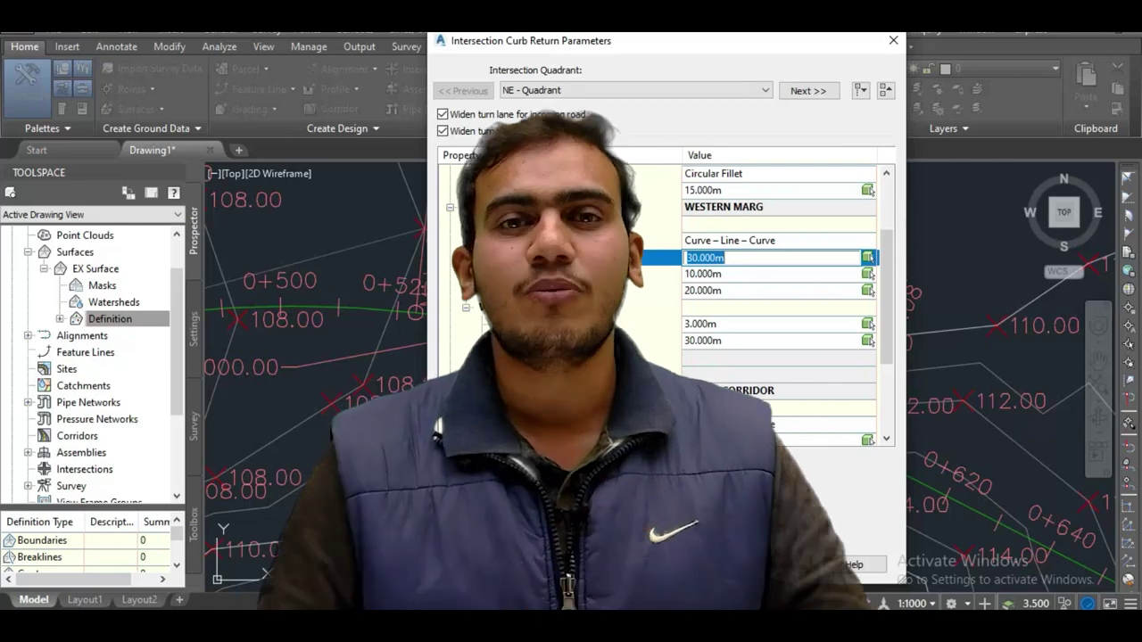
{"action": "left_click", "coordinate": [724, 283]}
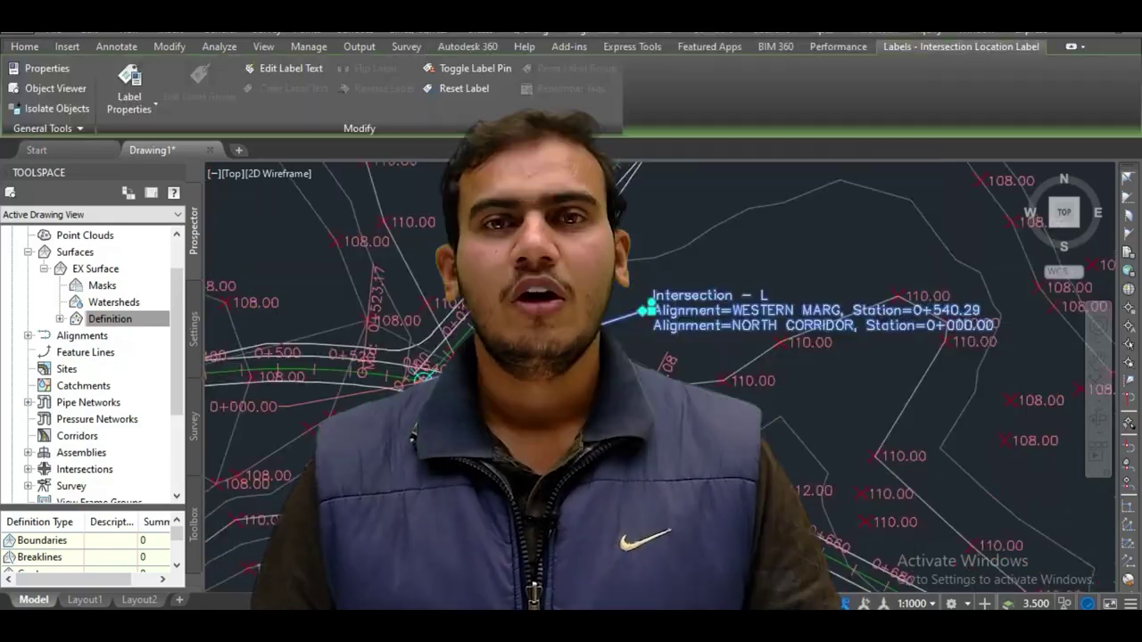
{"action": "scroll", "coordinate": [1066, 255], "scroll_direction": "up", "scroll_amount": 3}
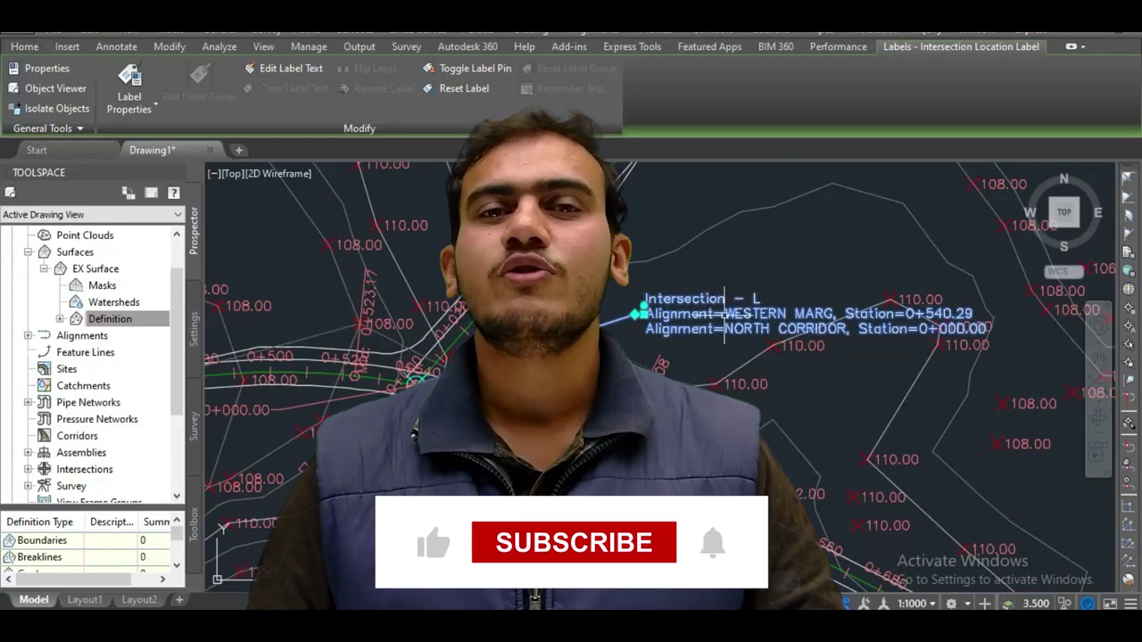